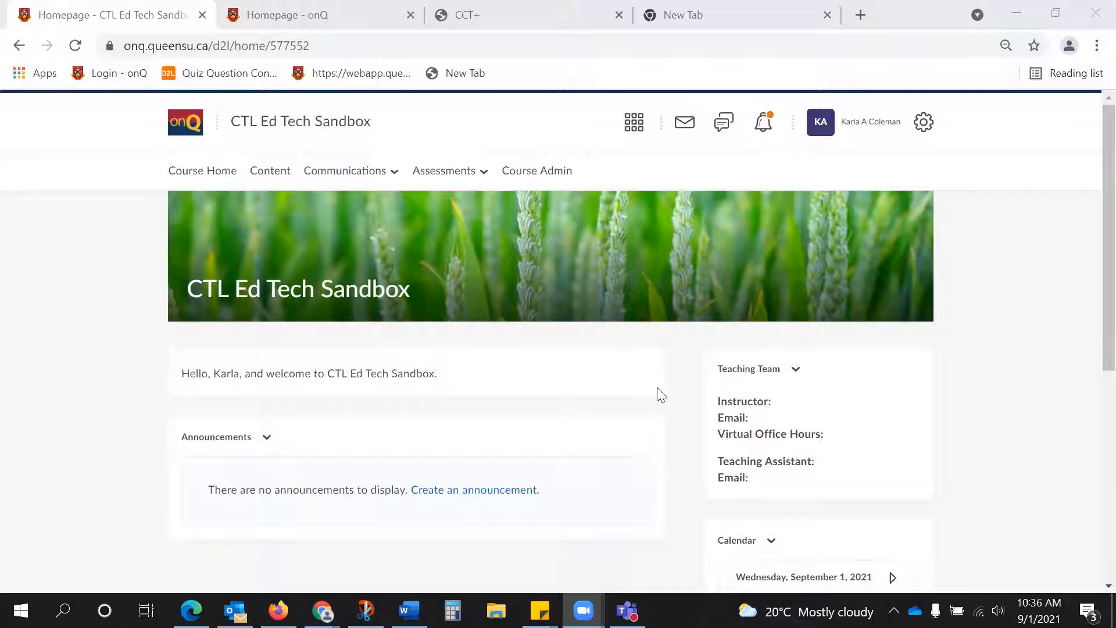
pyautogui.click(895, 16)
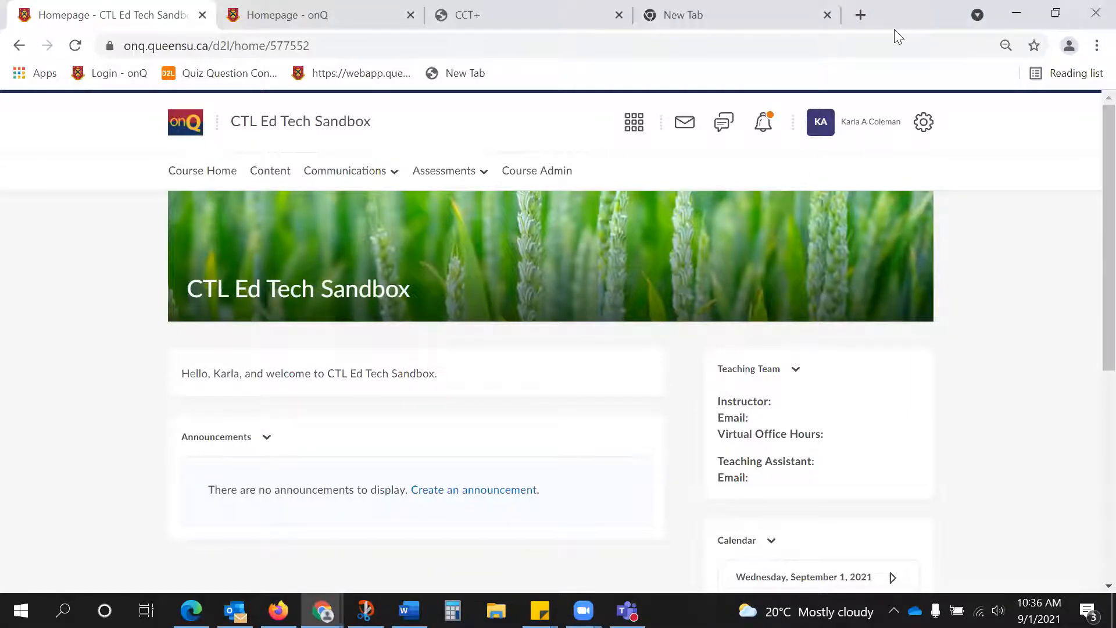
pyautogui.doubleClick(895, 29)
pyautogui.click(809, 92)
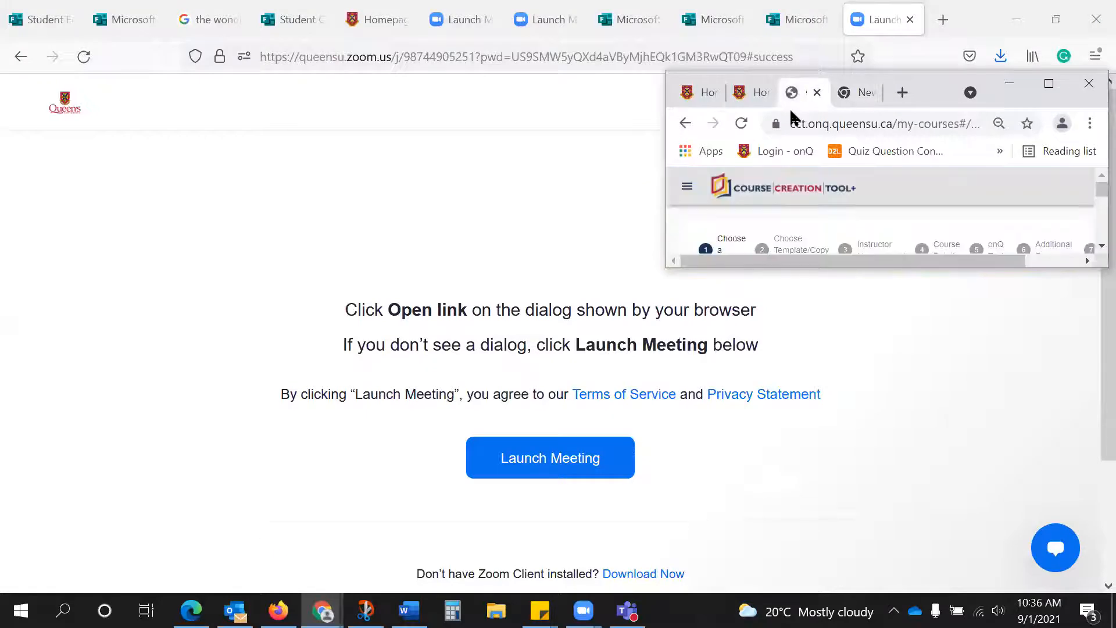
pyautogui.click(695, 94)
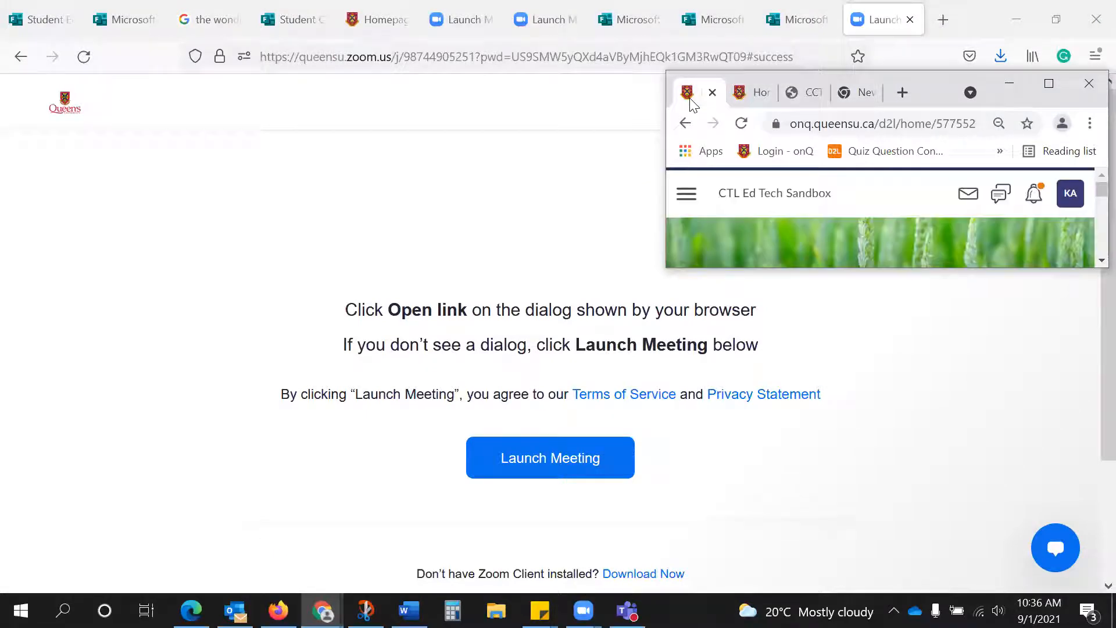
pyautogui.click(1049, 83)
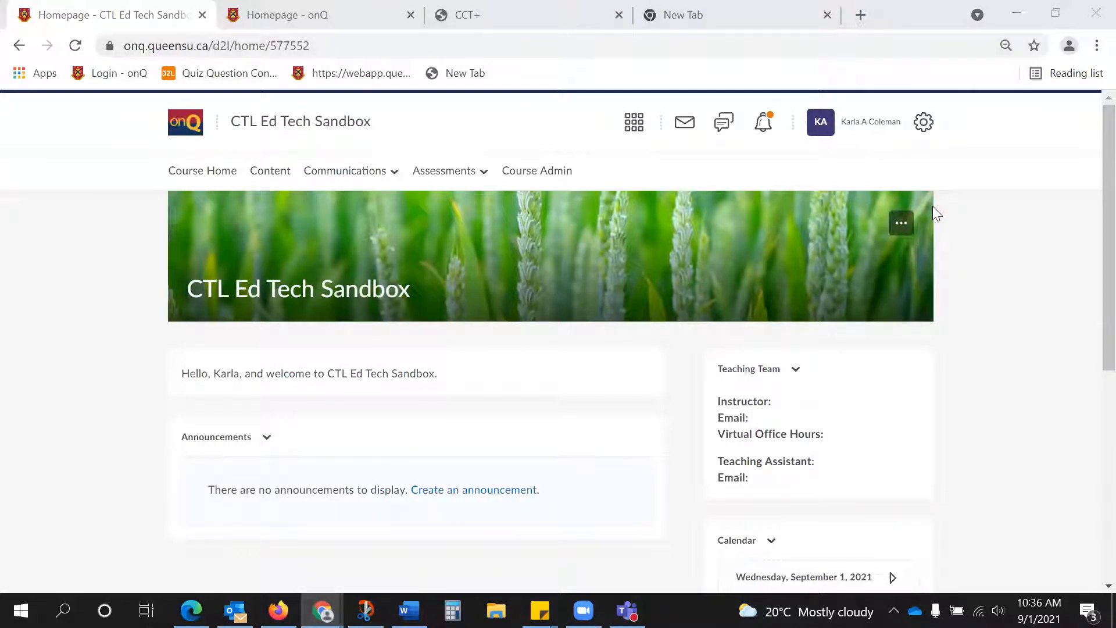
# Return to the onQ homepage, then load queensu.ca in the blank tab and open onQ from its Search and Sign In options.
pyautogui.click(180, 133)
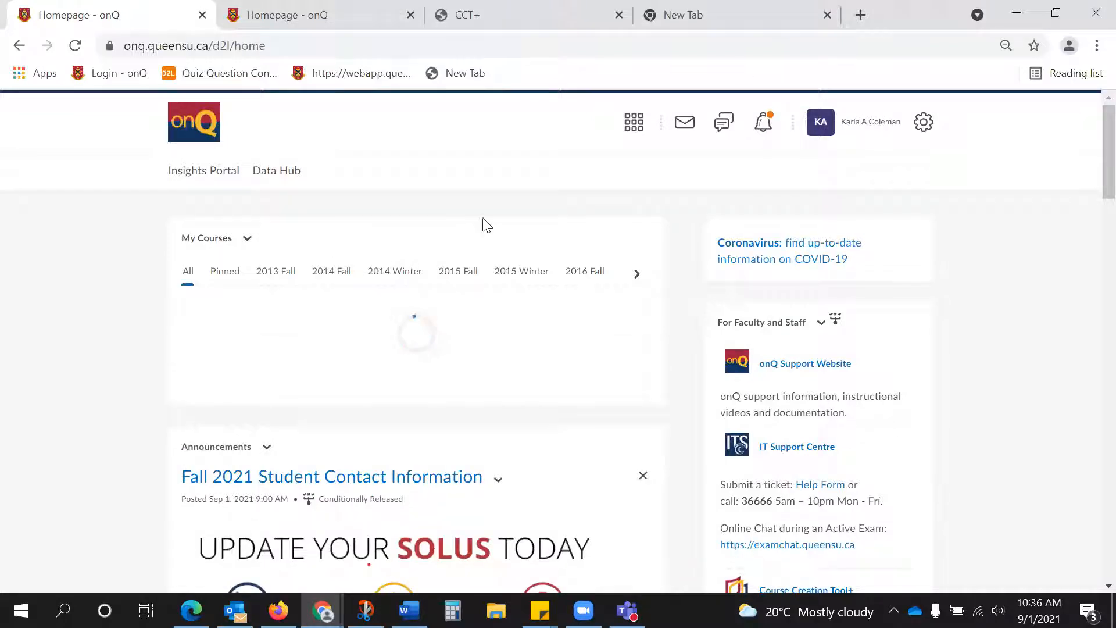
pyautogui.click(736, 11)
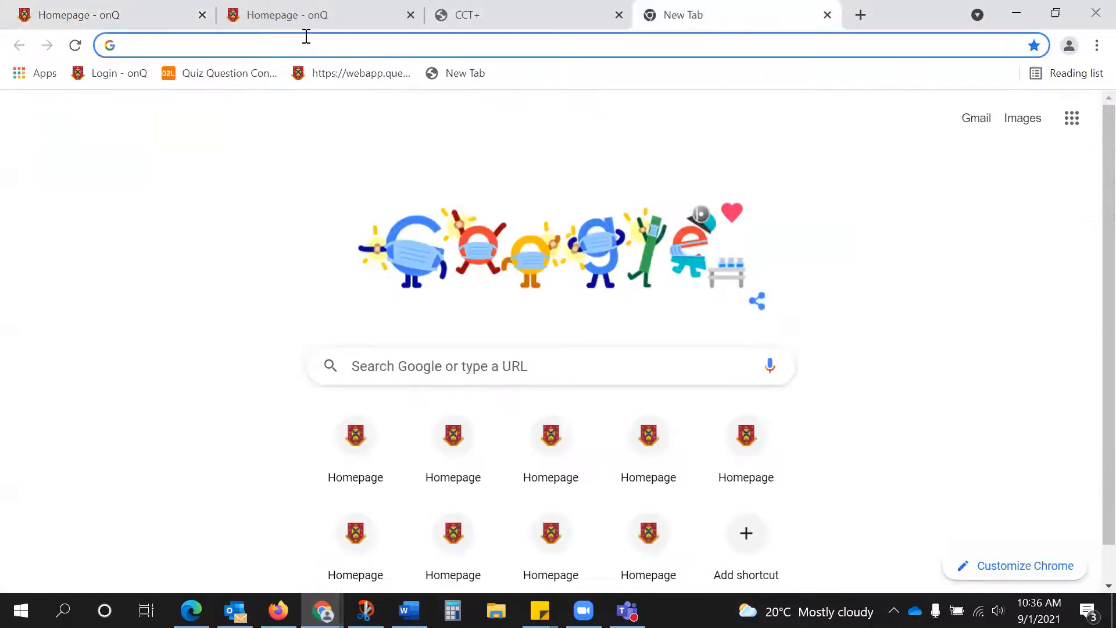
pyautogui.write('queensu.ca')
pyautogui.press('Return')
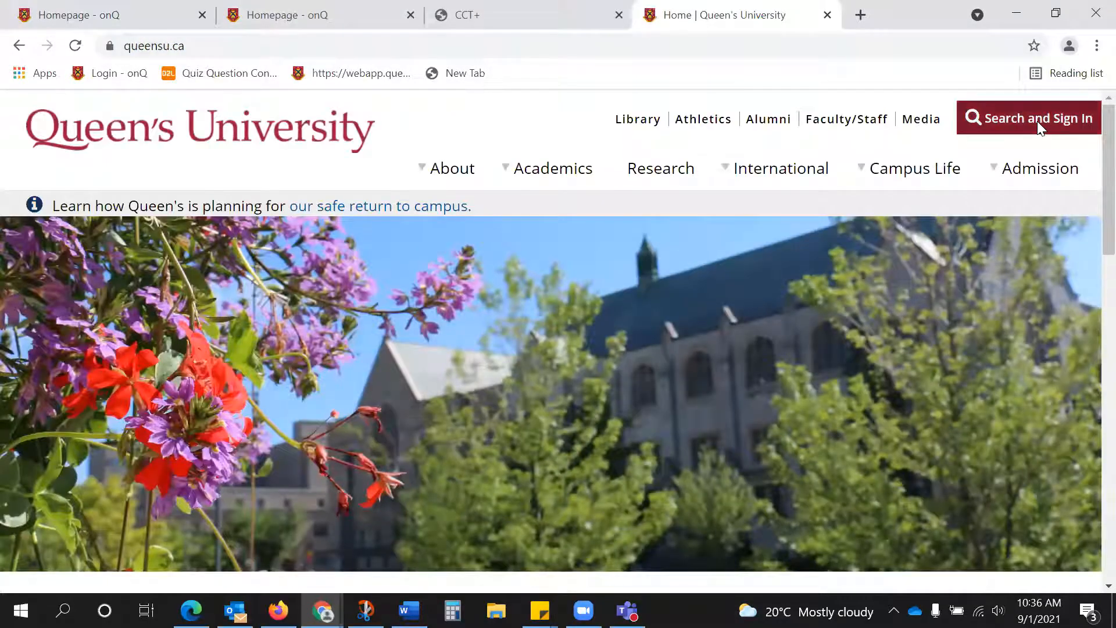
pyautogui.click(1037, 121)
pyautogui.click(280, 273)
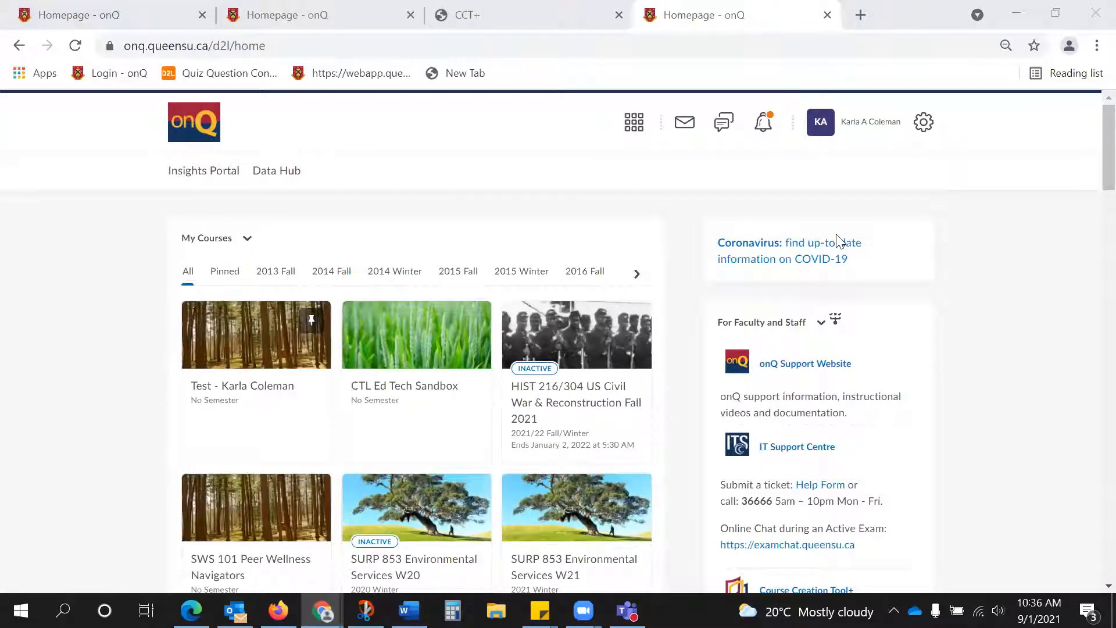
pyautogui.click(1017, 217)
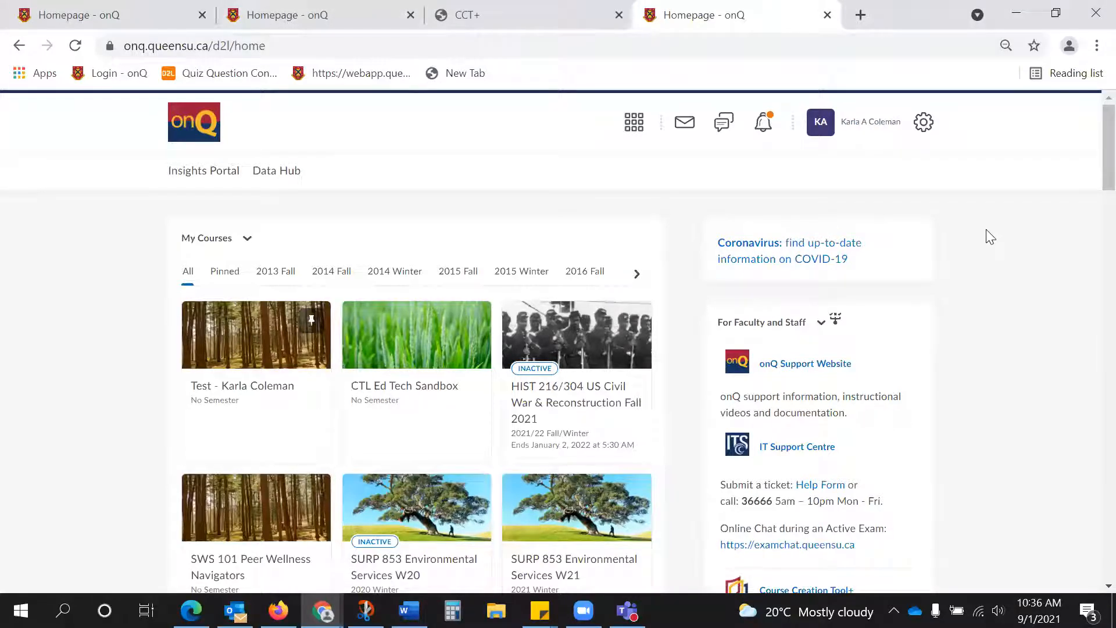
# Find the Course Creation Tool+ login link on the onQ homepage and switch to the already open CCT+ page.
pyautogui.scroll(-3, 986, 226)
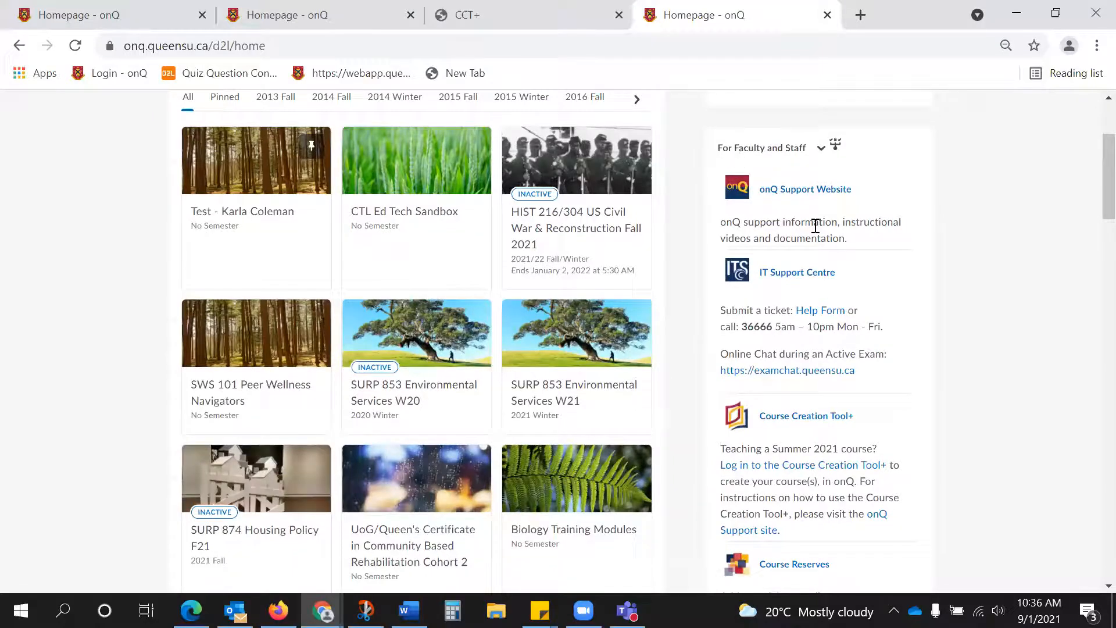
pyautogui.scroll(-1, 816, 225)
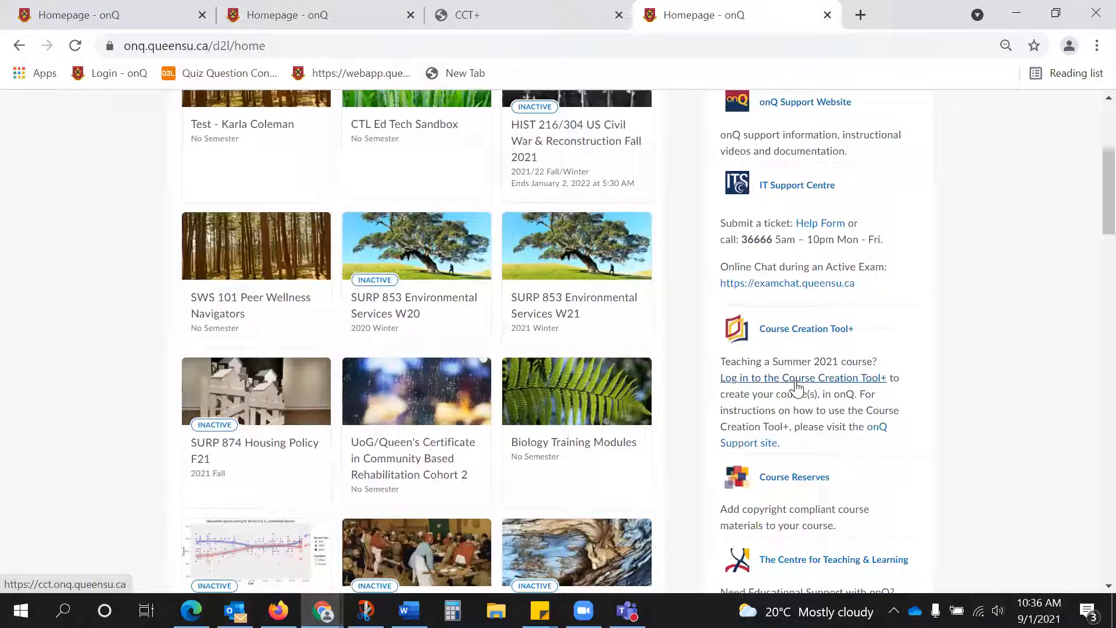
pyautogui.click(518, 18)
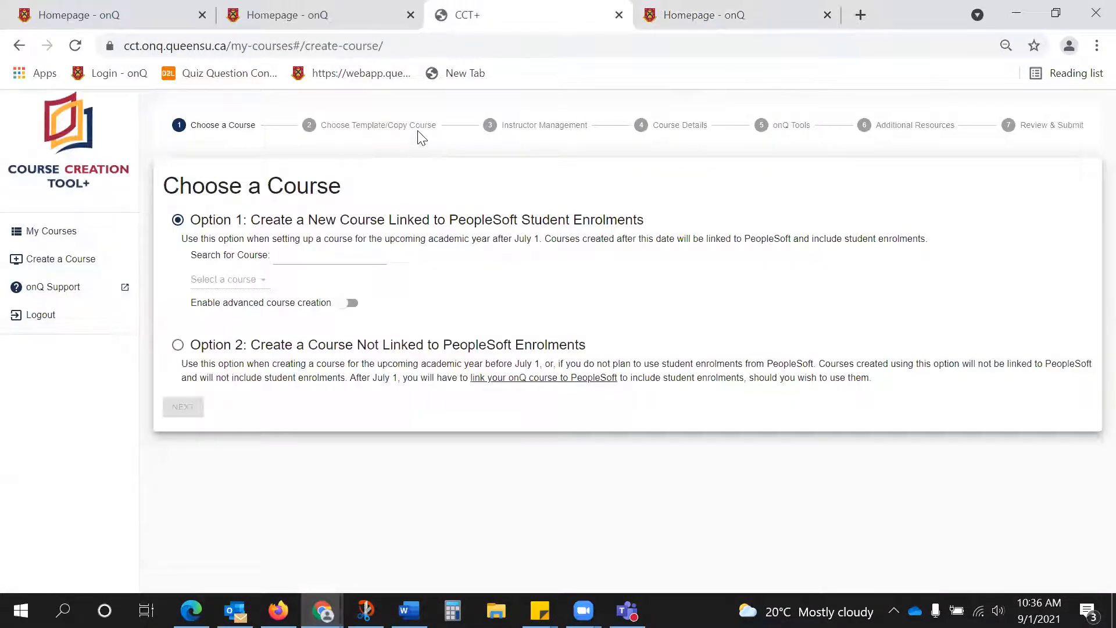
# Search for the course "socy 122" under Option 1 and select SOCY 122 Introduction to Sociology FW21/22.
pyautogui.click(292, 252)
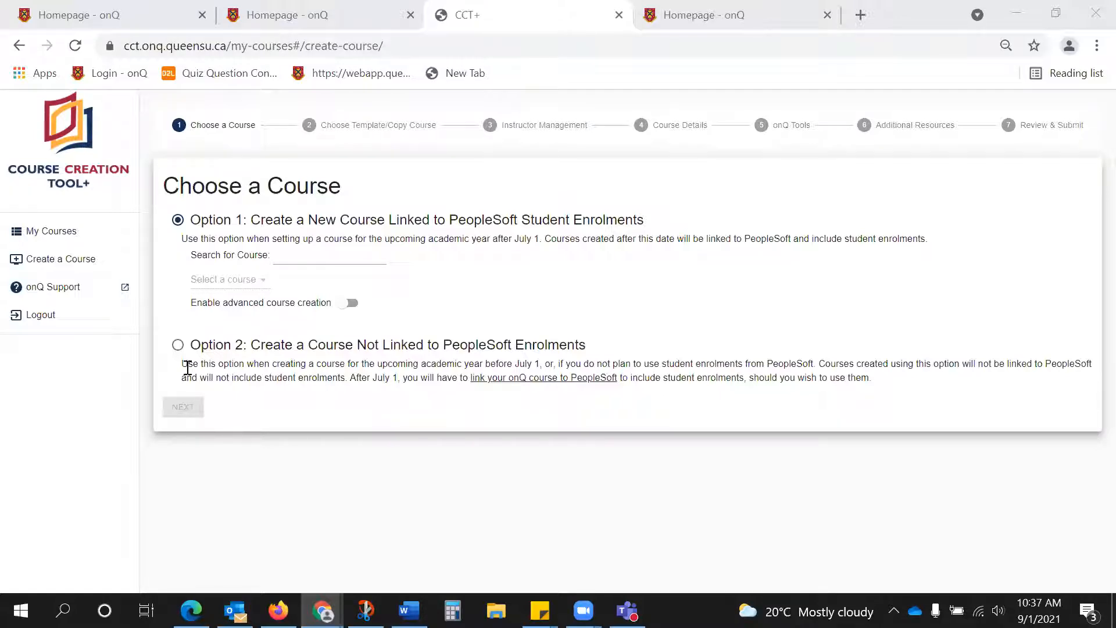
pyautogui.click(300, 257)
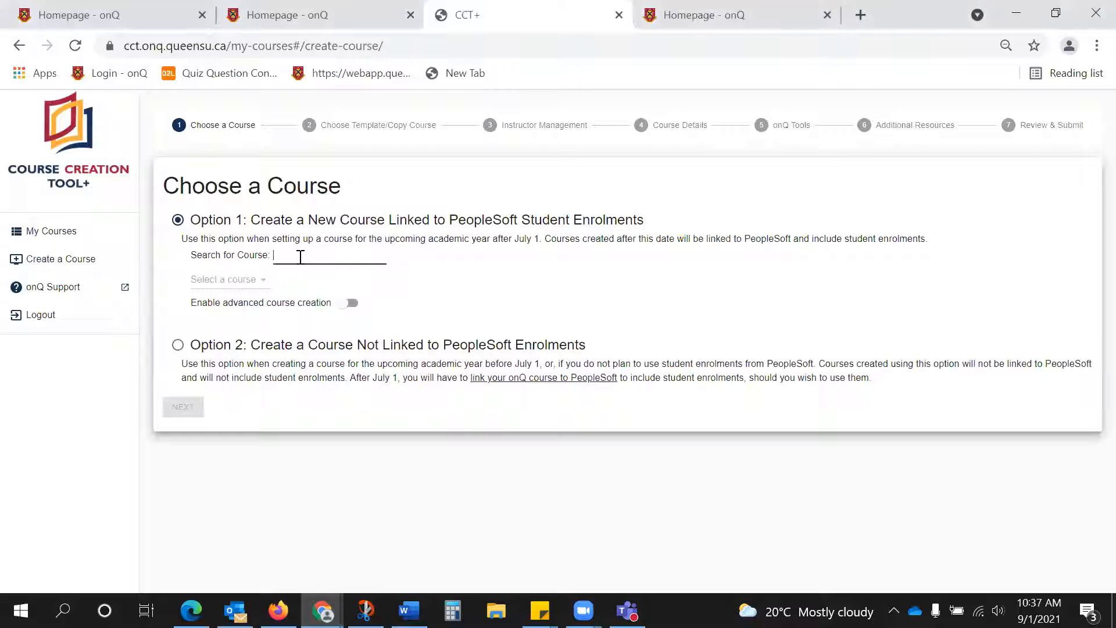
pyautogui.write('socy 100')
pyautogui.press('BackSpace')
pyautogui.press('BackSpace')
pyautogui.write('22')
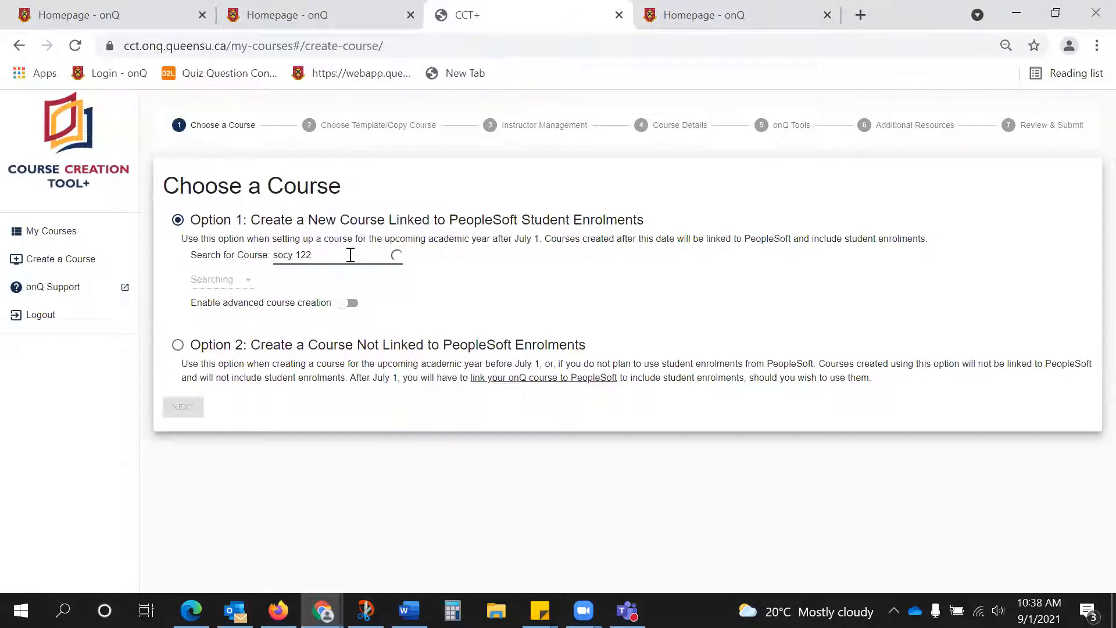
pyautogui.click(249, 282)
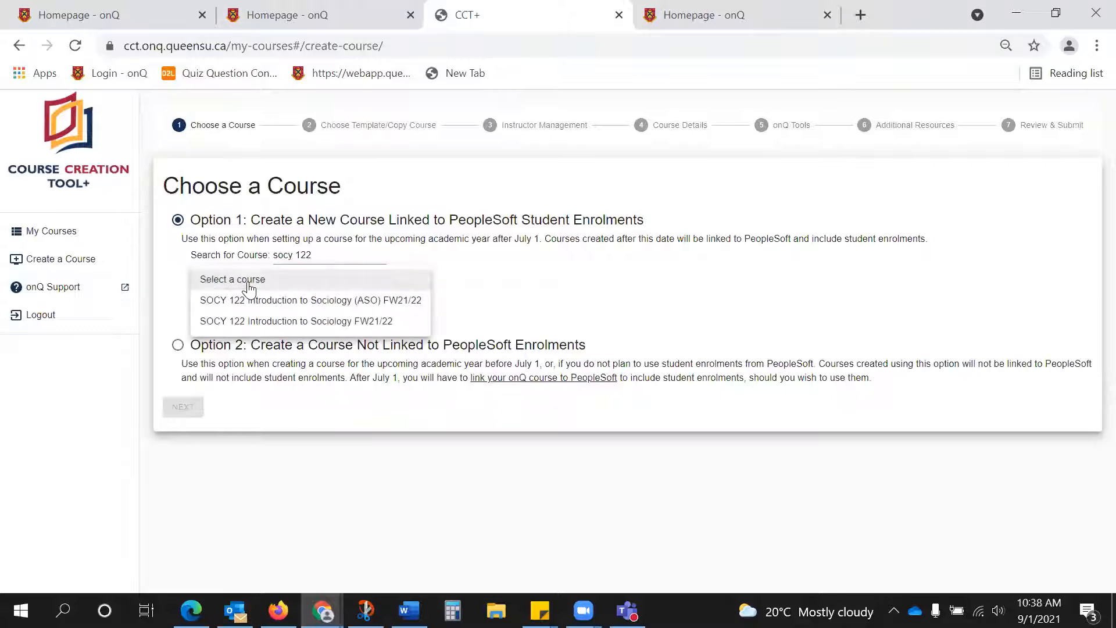
pyautogui.click(270, 324)
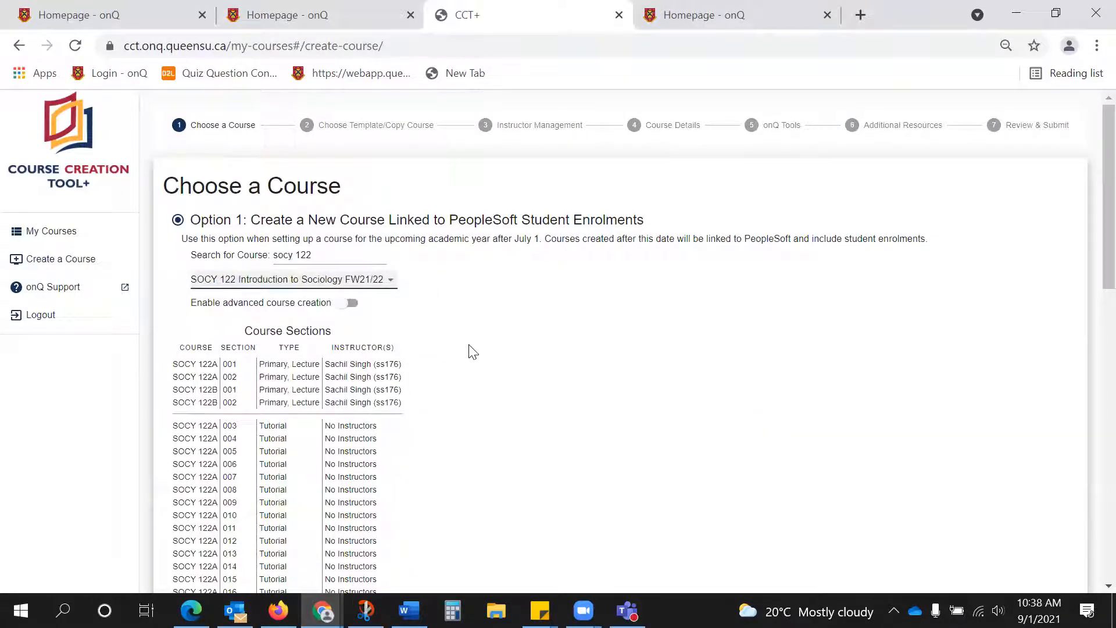
# Enable advanced course creation, include the 001 and 002 primary lecture sections of SOCY 122A and 122B, and continue to the template choice.
pyautogui.scroll(-2, 475, 339)
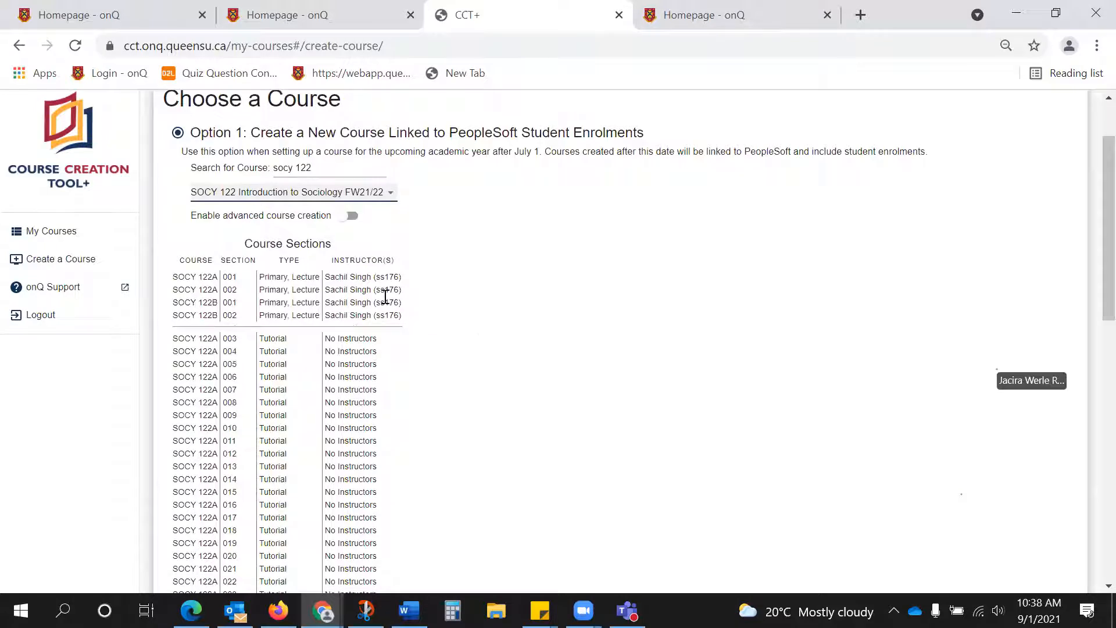
pyautogui.click(349, 217)
pyautogui.click(416, 282)
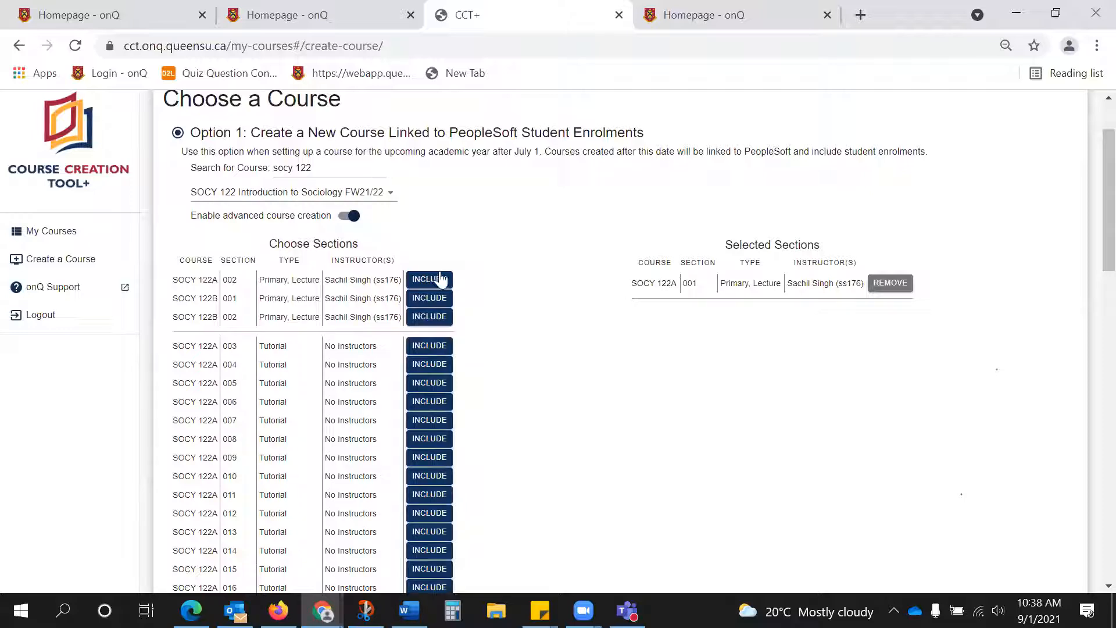
pyautogui.click(441, 281)
pyautogui.click(441, 280)
pyautogui.click(440, 279)
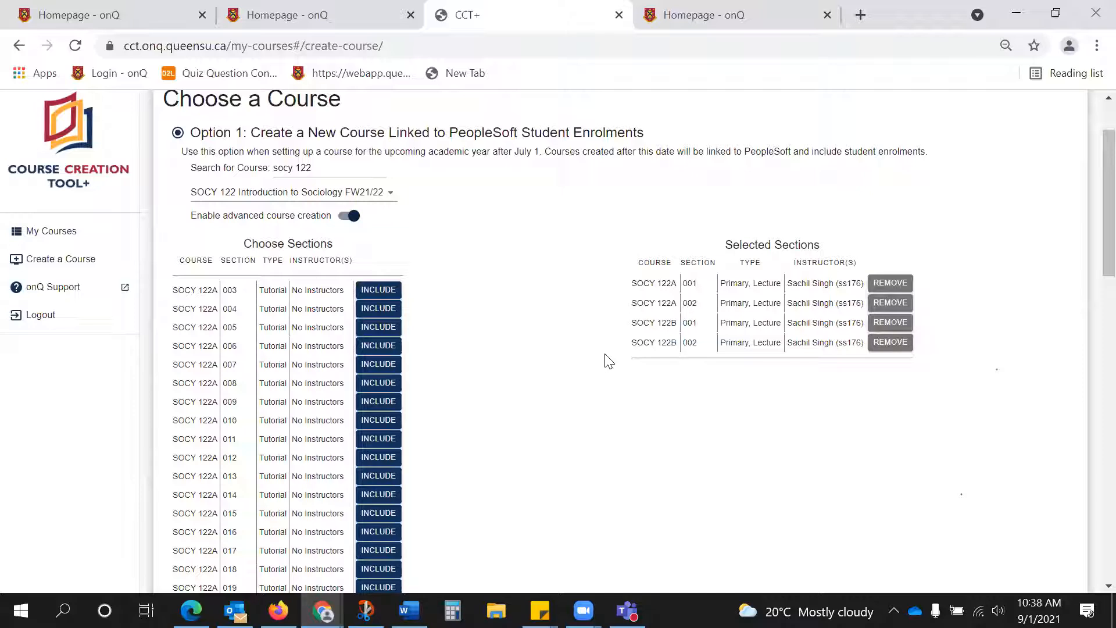
pyautogui.scroll(-10, 503, 401)
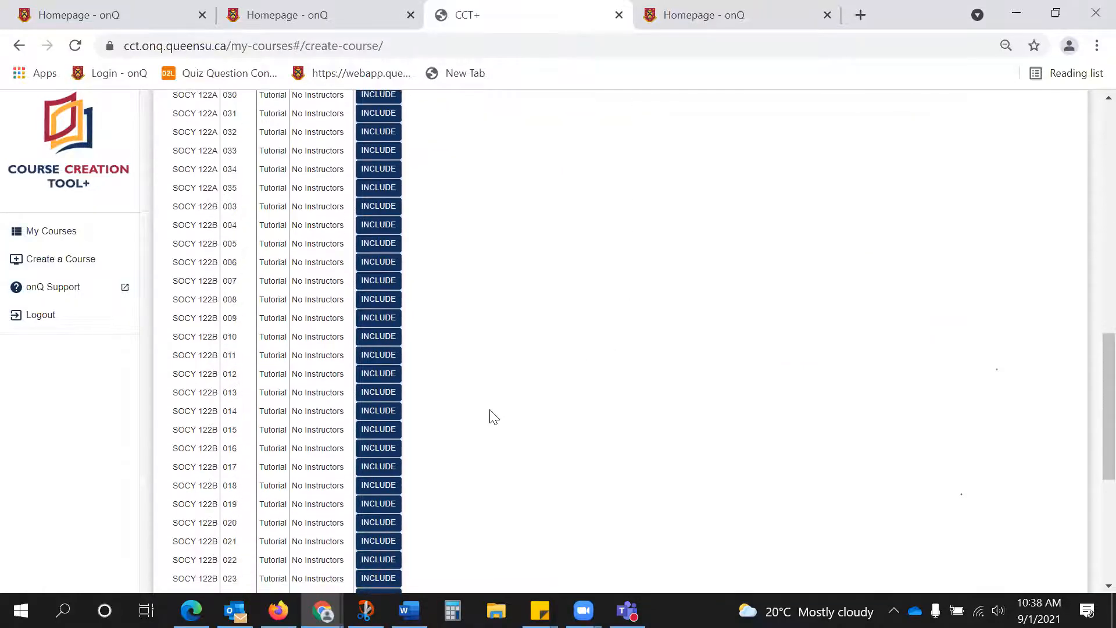
pyautogui.scroll(-5, 493, 417)
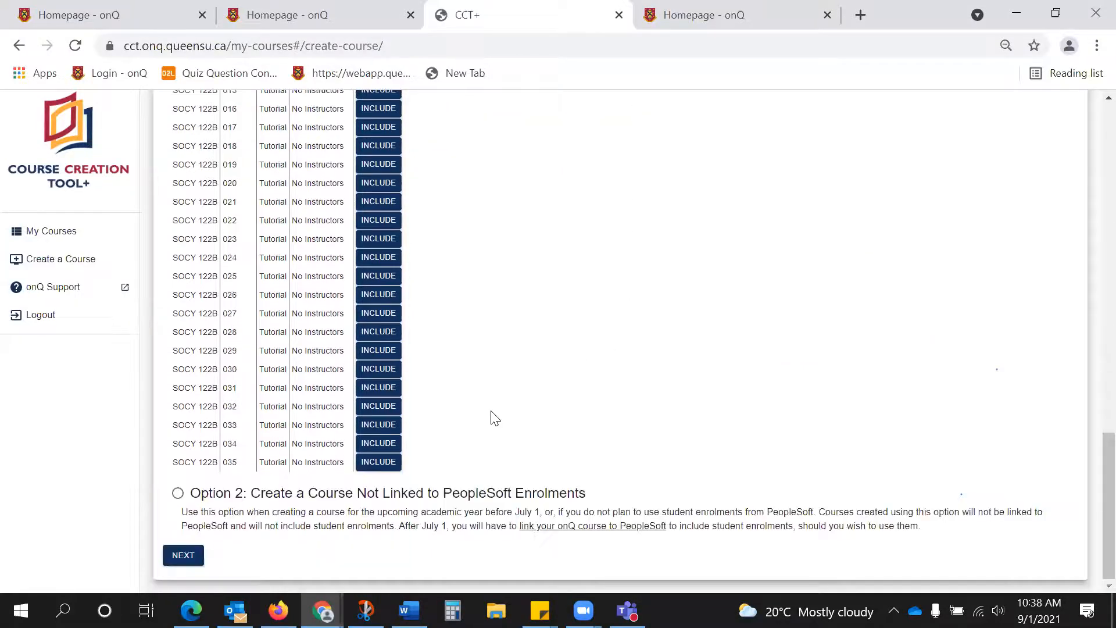
pyautogui.click(182, 560)
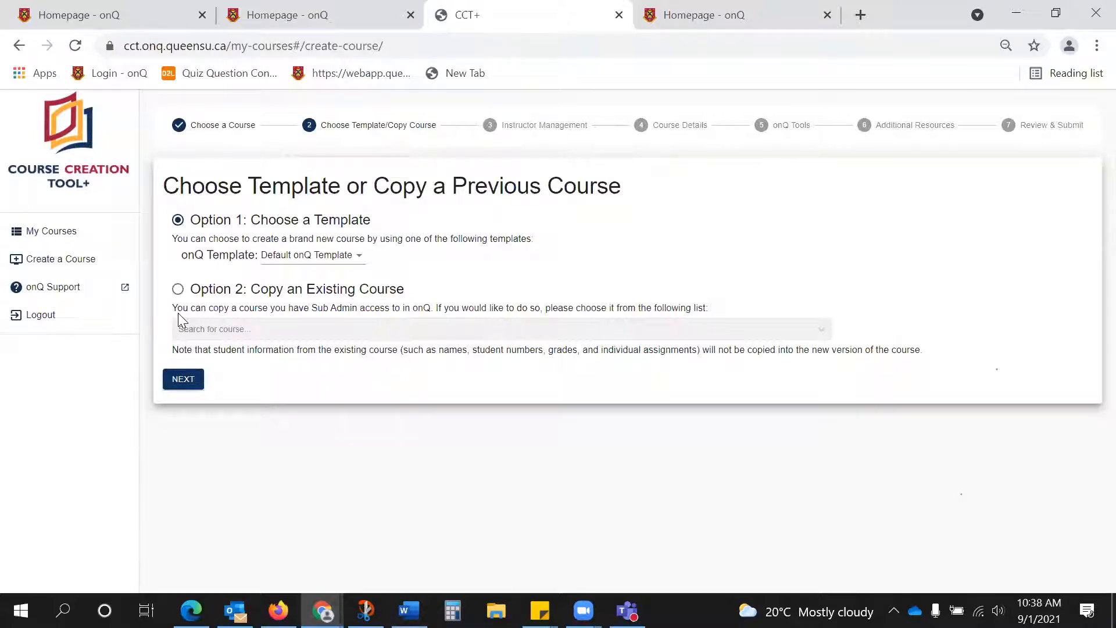
# Choose the onQ template "Fall 2021, Weekly Schedule (with dates)" and continue to Instructor Management.
pyautogui.click(319, 255)
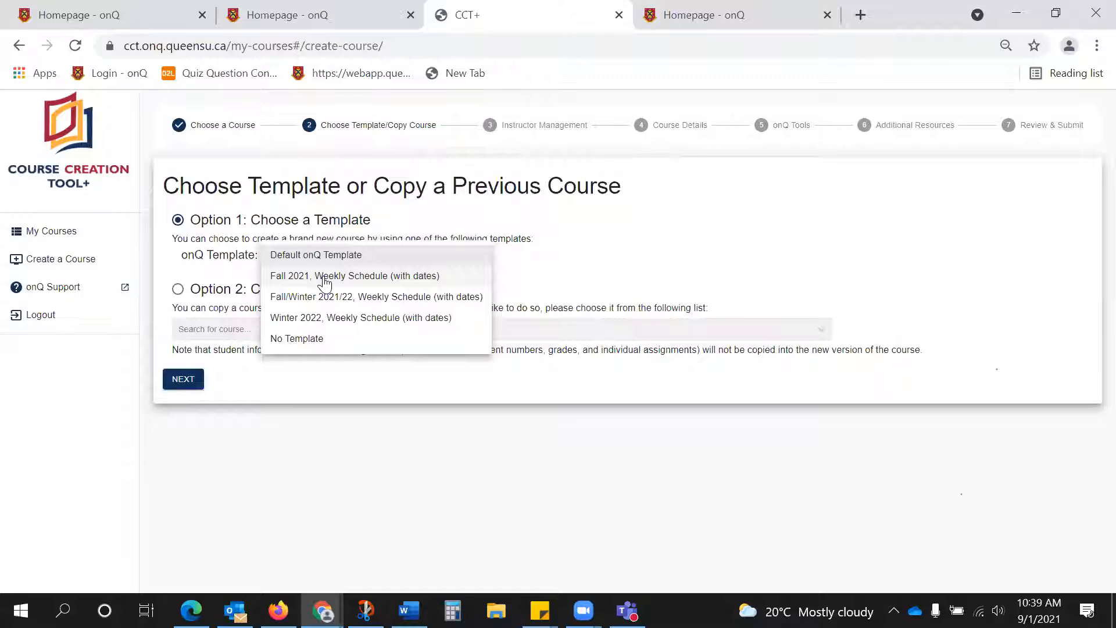
pyautogui.click(324, 277)
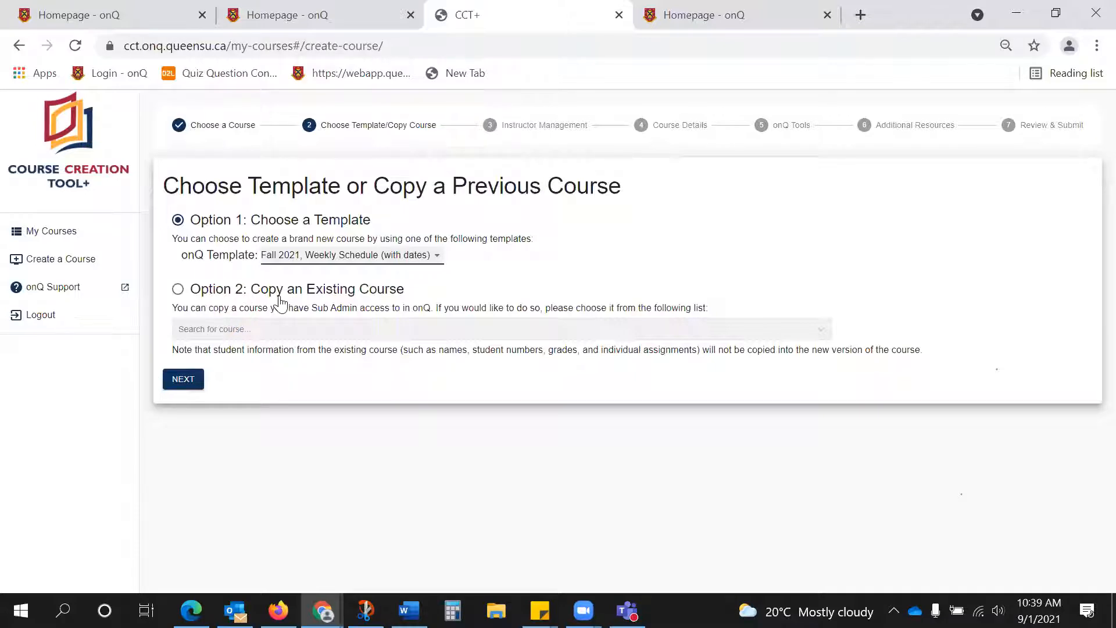
pyautogui.click(185, 381)
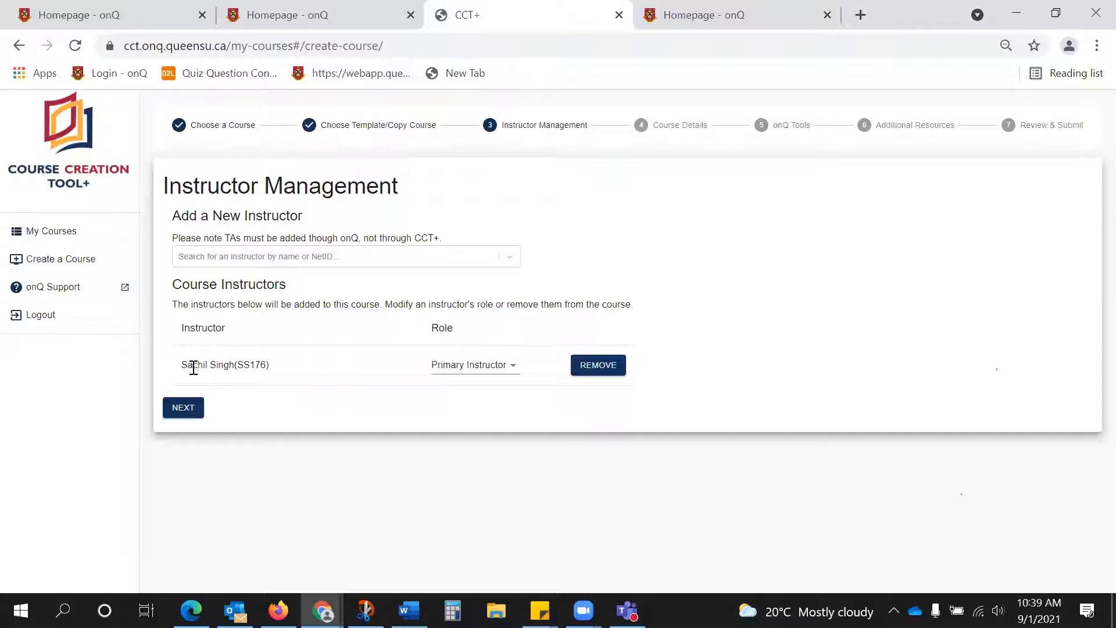
# Add a second course instructor by searching their full name, set their role to Instructor, and continue to Course Details.
pyautogui.click(224, 263)
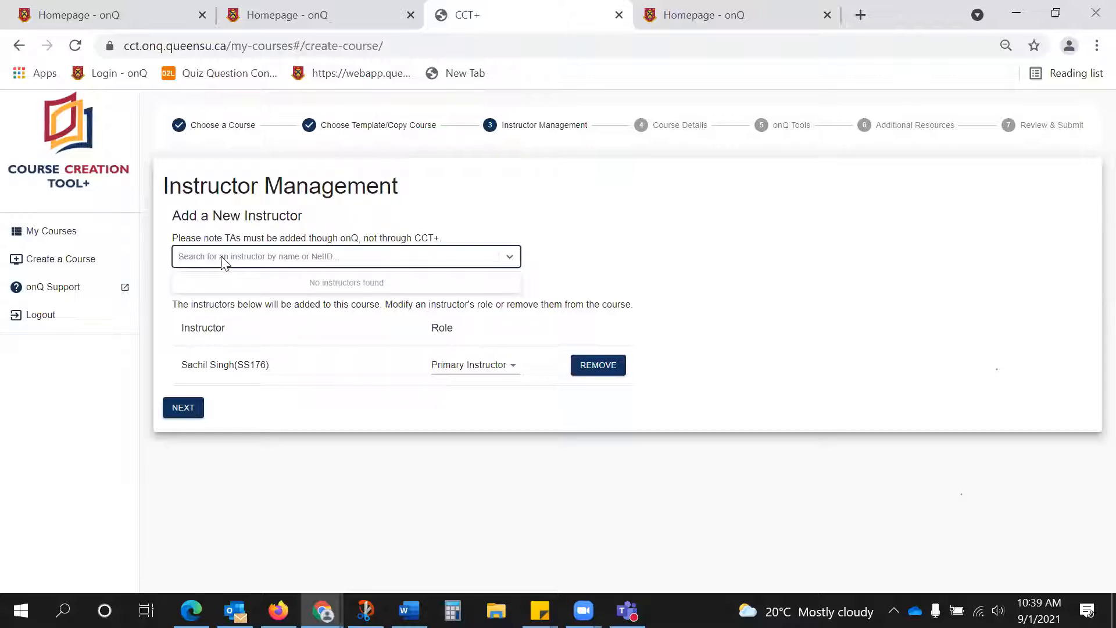
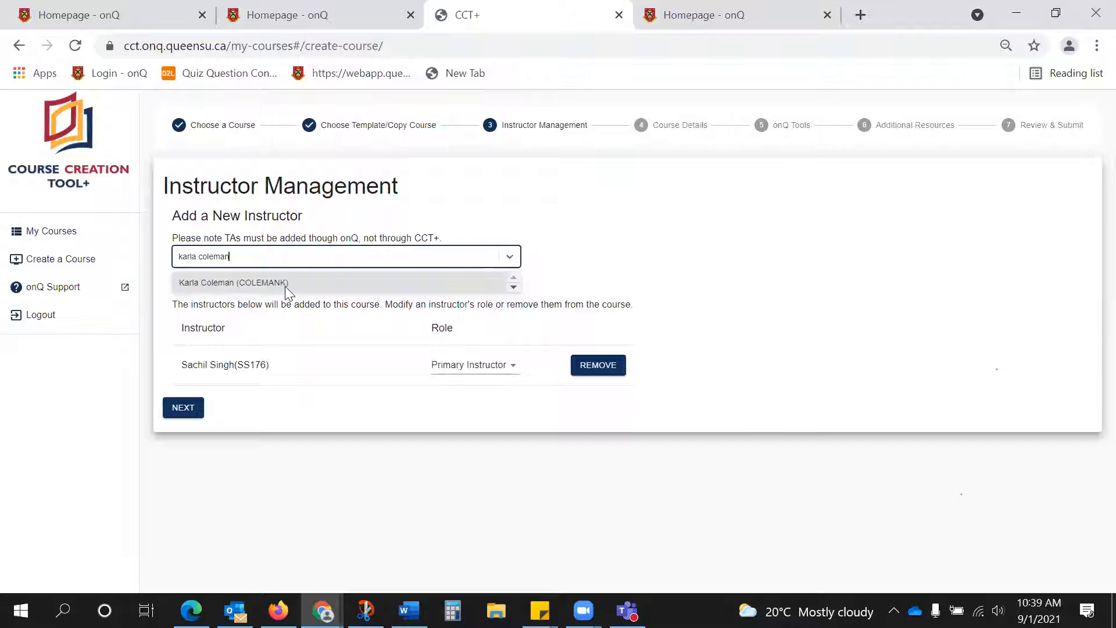
pyautogui.click(280, 283)
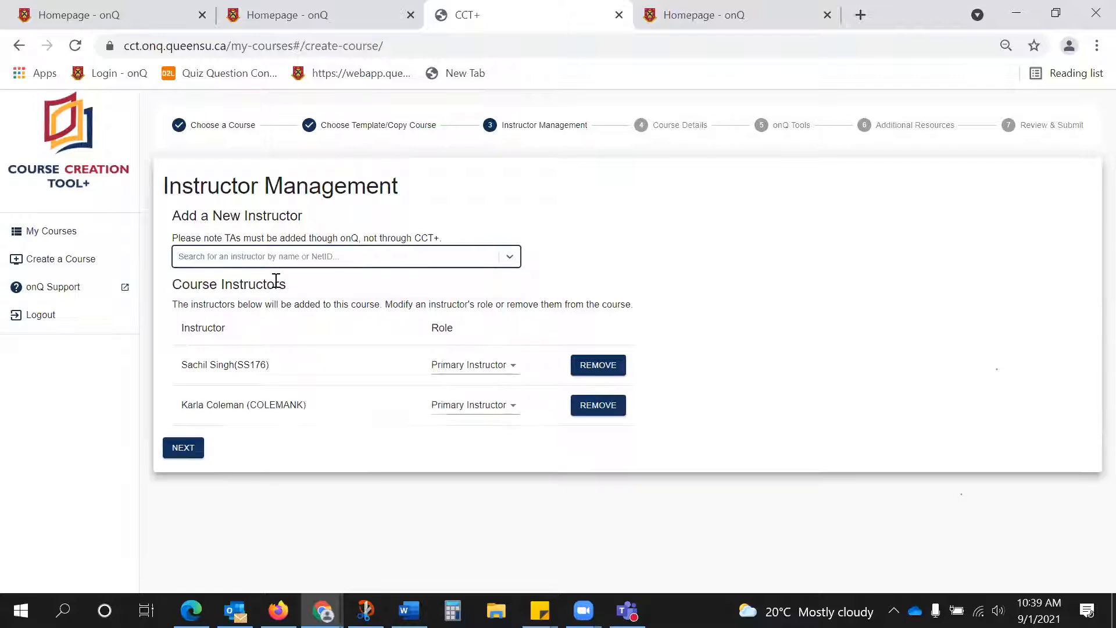
pyautogui.click(503, 409)
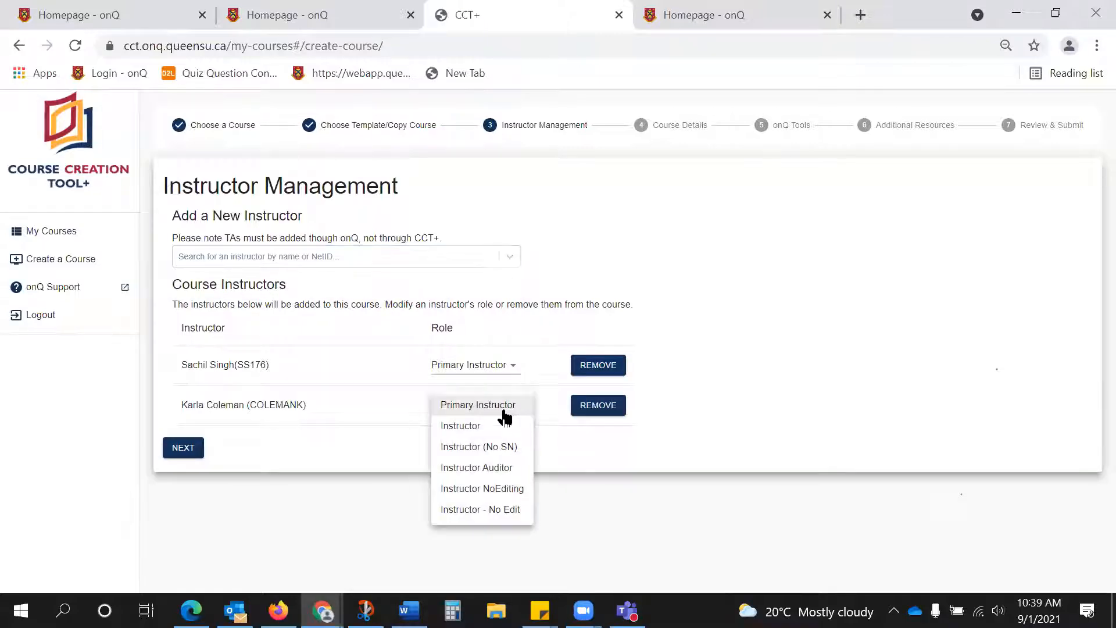
pyautogui.click(448, 428)
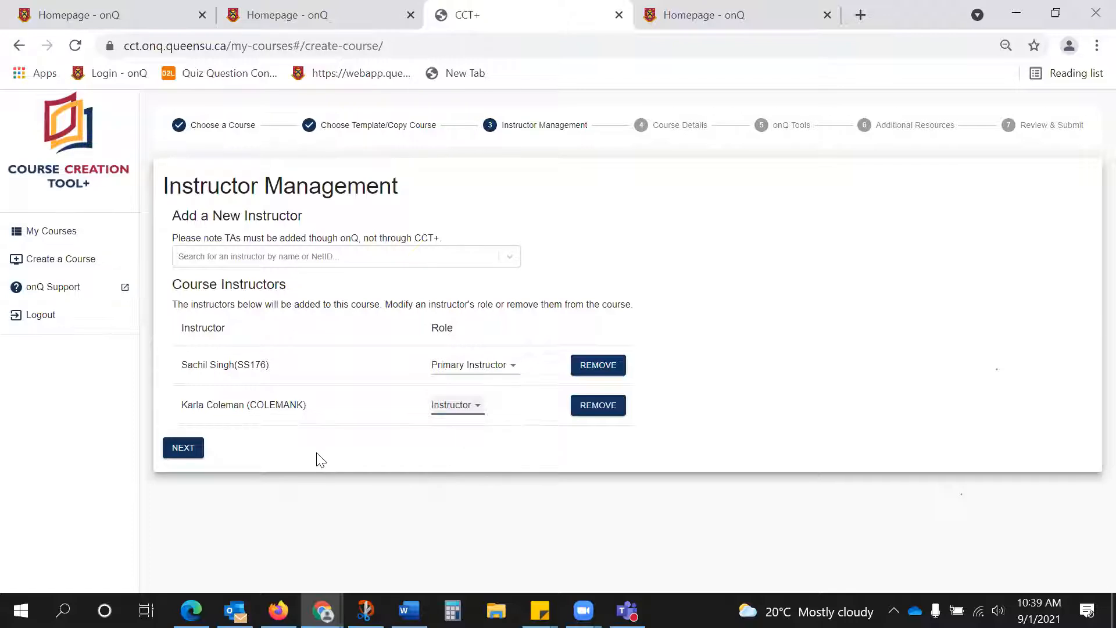
pyautogui.click(181, 451)
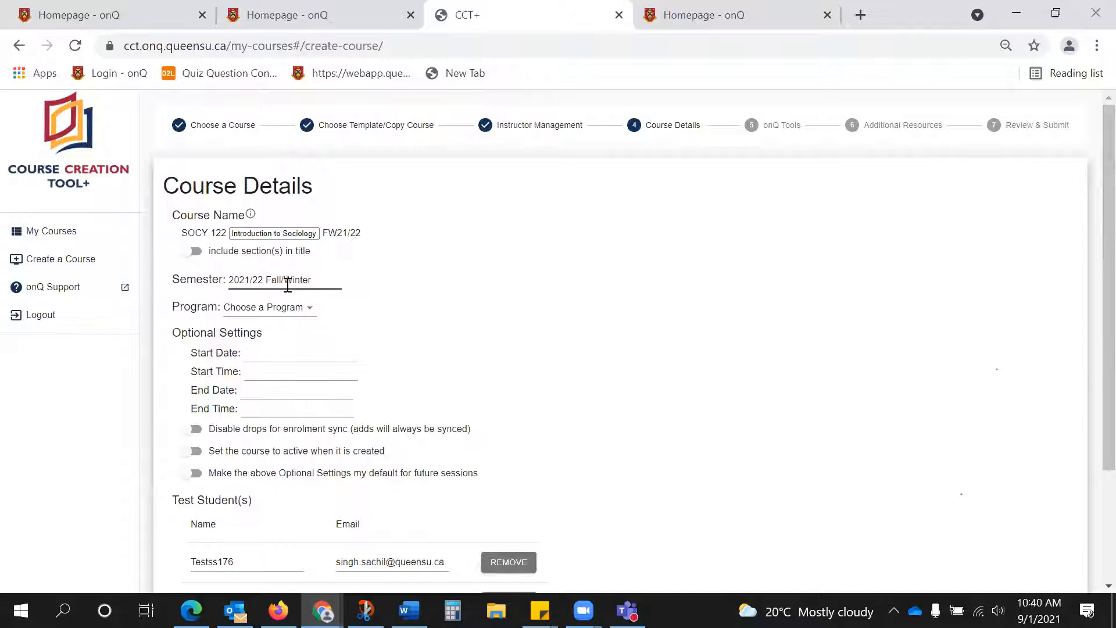
# Set the course program to Sociology P, keep the optional settings and test students as they are, and continue to onQ Tools.
pyautogui.click(269, 318)
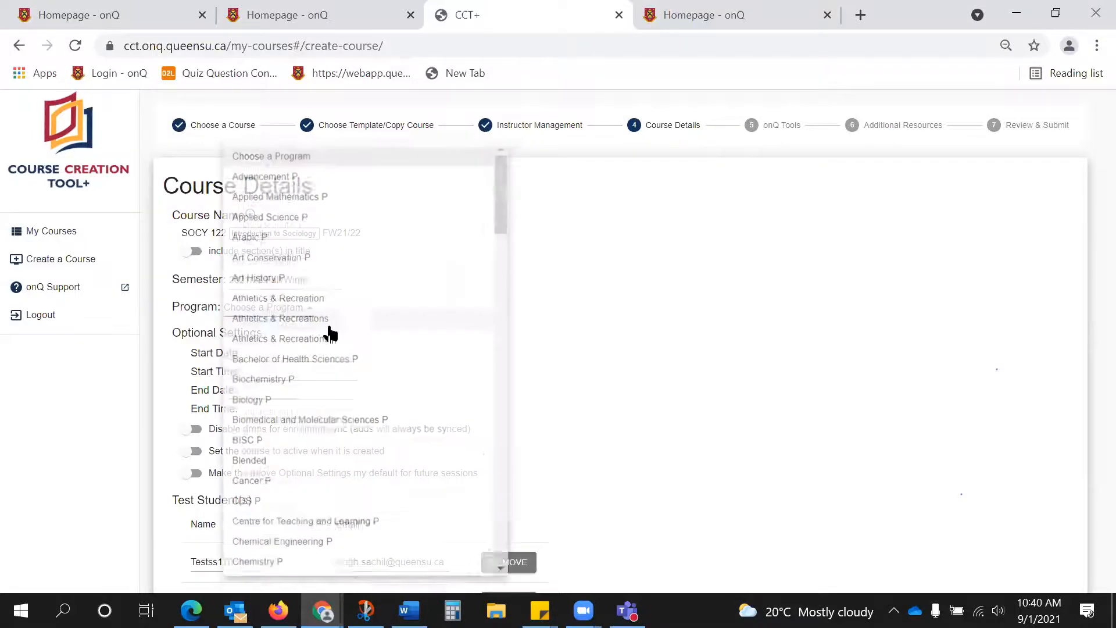
pyautogui.scroll(-15, 328, 332)
pyautogui.scroll(-17, 250, 384)
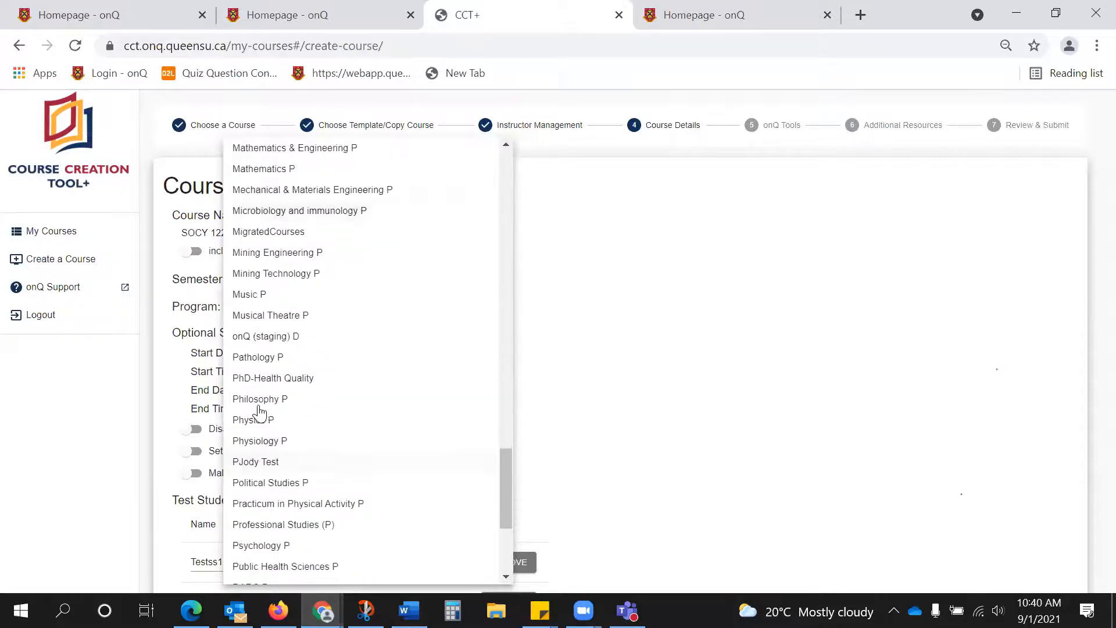
pyautogui.scroll(-5, 274, 462)
pyautogui.click(262, 465)
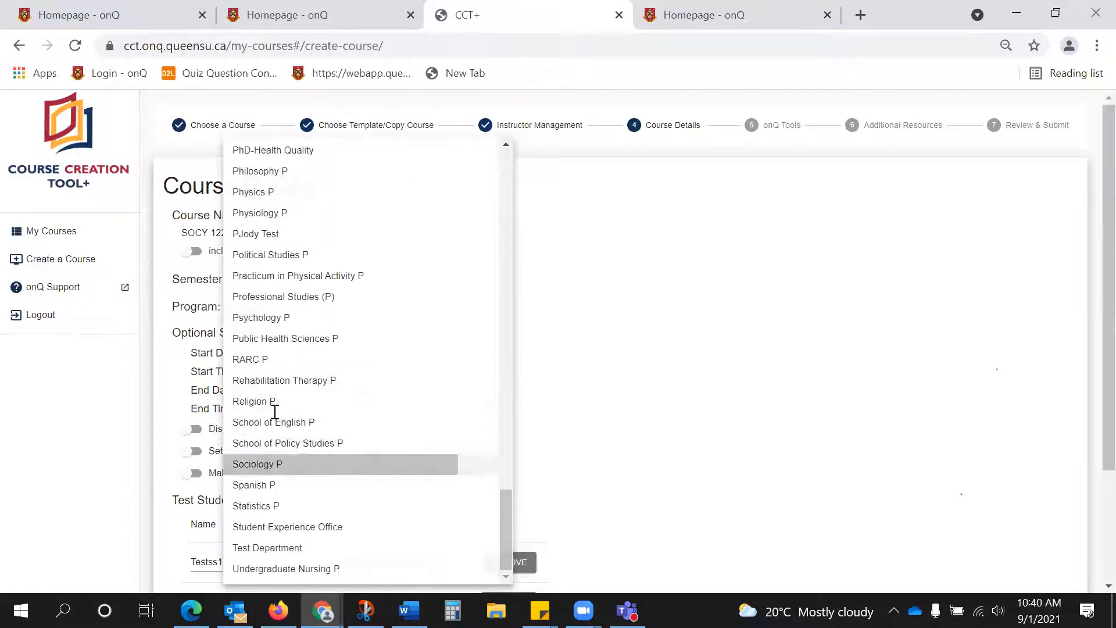
pyautogui.scroll(-2, 558, 293)
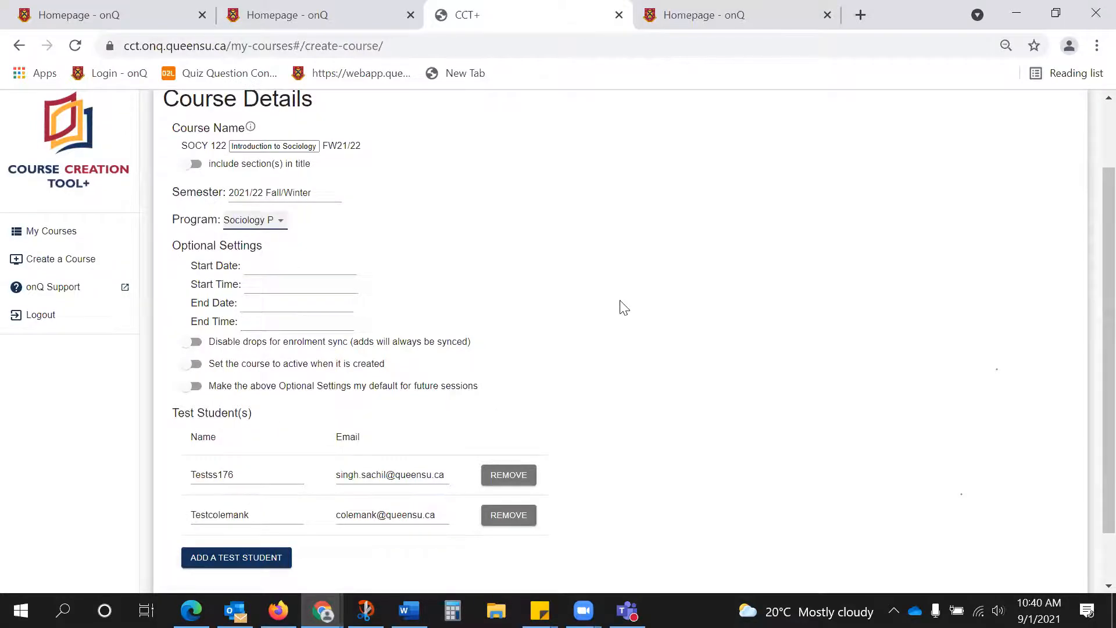
pyautogui.scroll(-1, 624, 307)
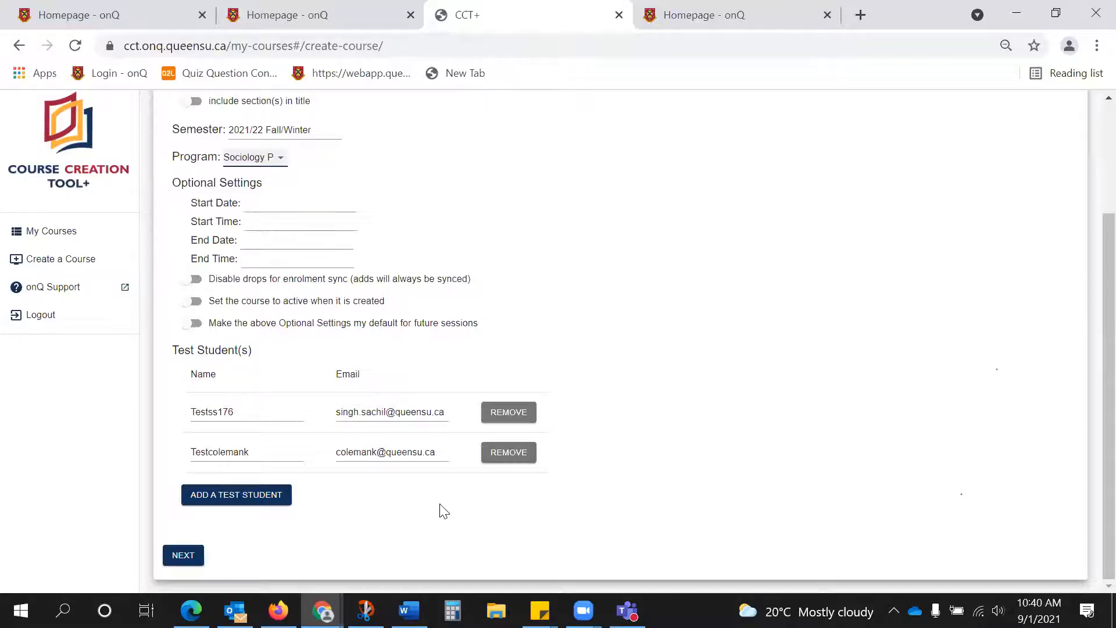
pyautogui.click(183, 556)
# Enable the Calendar tool in addition to the Queen's Default tools and continue to Additional Resources.
pyautogui.scroll(3, 393, 424)
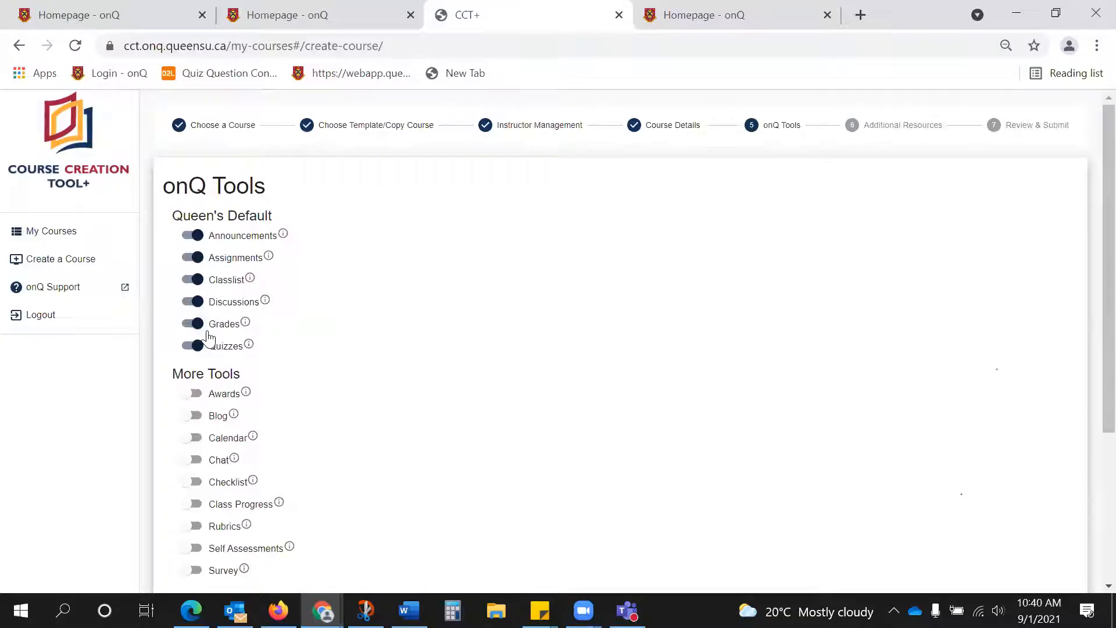
pyautogui.scroll(-2, 210, 337)
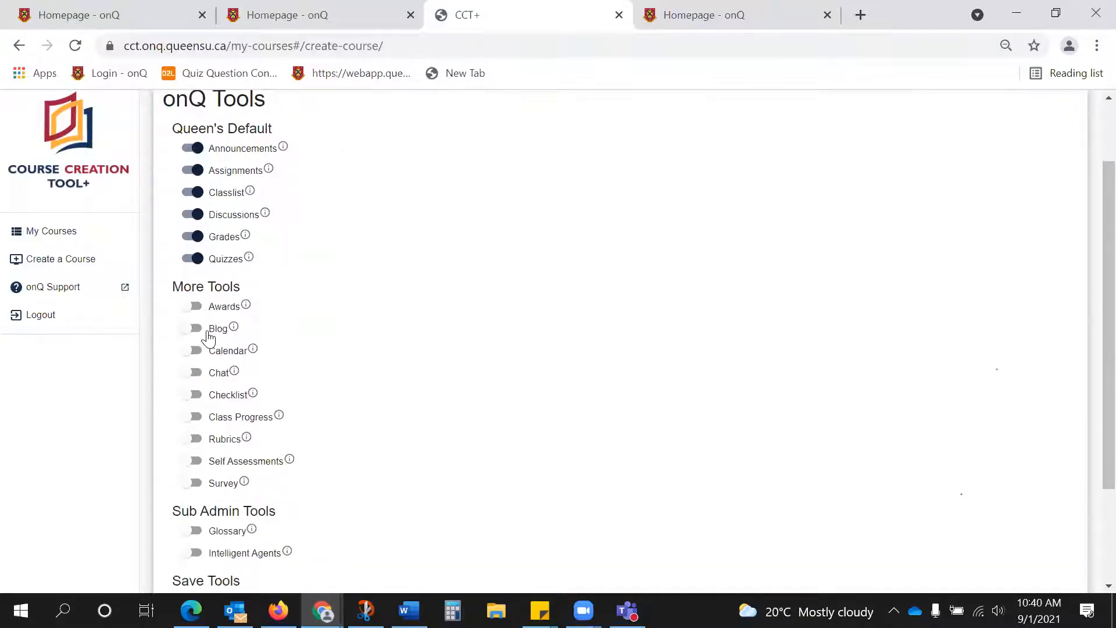
pyautogui.click(190, 356)
pyautogui.scroll(-3, 190, 361)
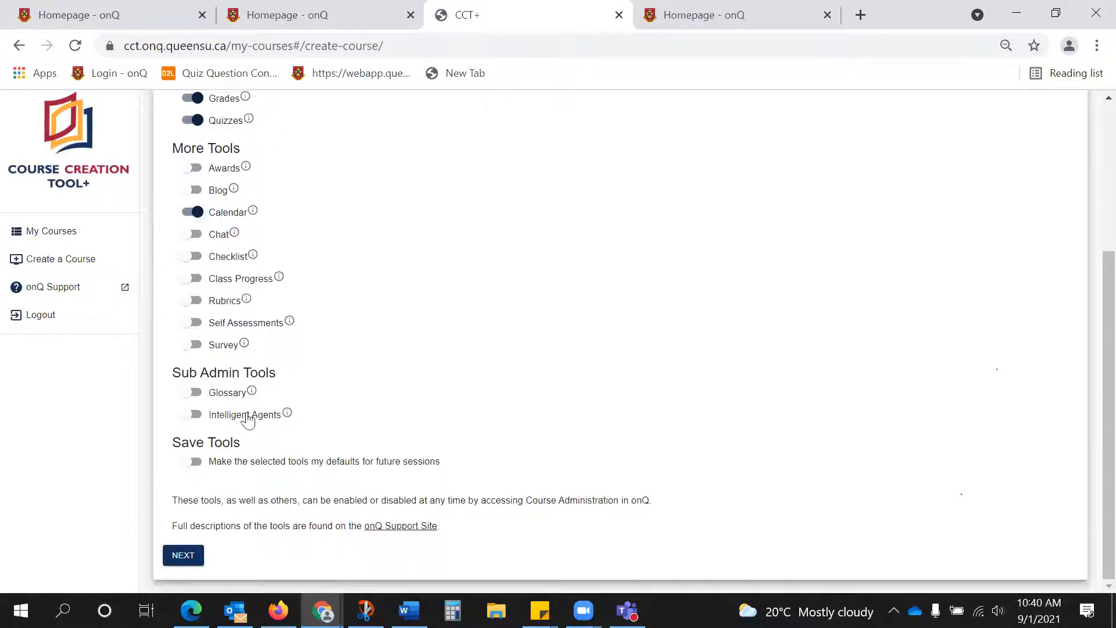
pyautogui.click(186, 555)
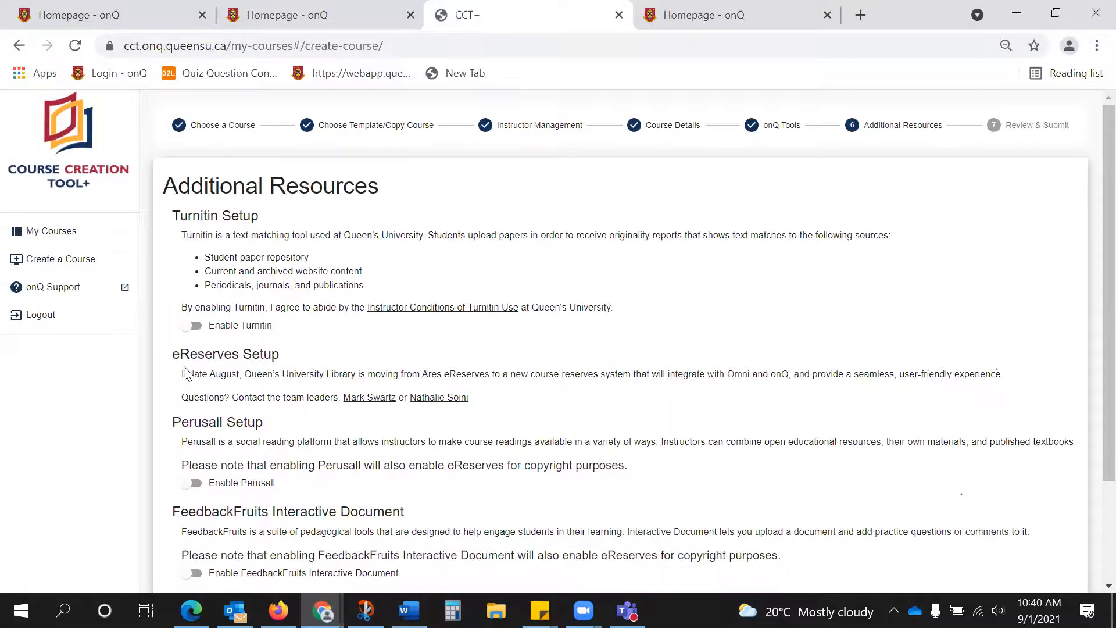
# Look through the Turnitin, eReserves, Perusall, FeedbackFruits and Microsoft Teams setups, enable none of them, and continue to Review & Submit.
pyautogui.scroll(-2, 185, 373)
pyautogui.scroll(-1, 200, 374)
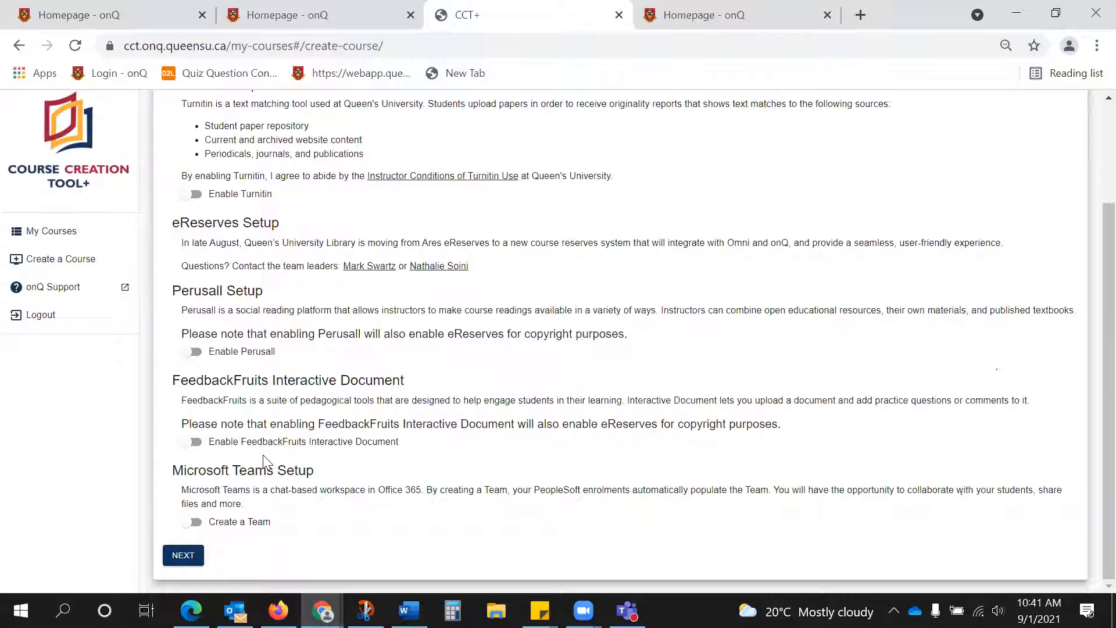
pyautogui.scroll(1, 263, 456)
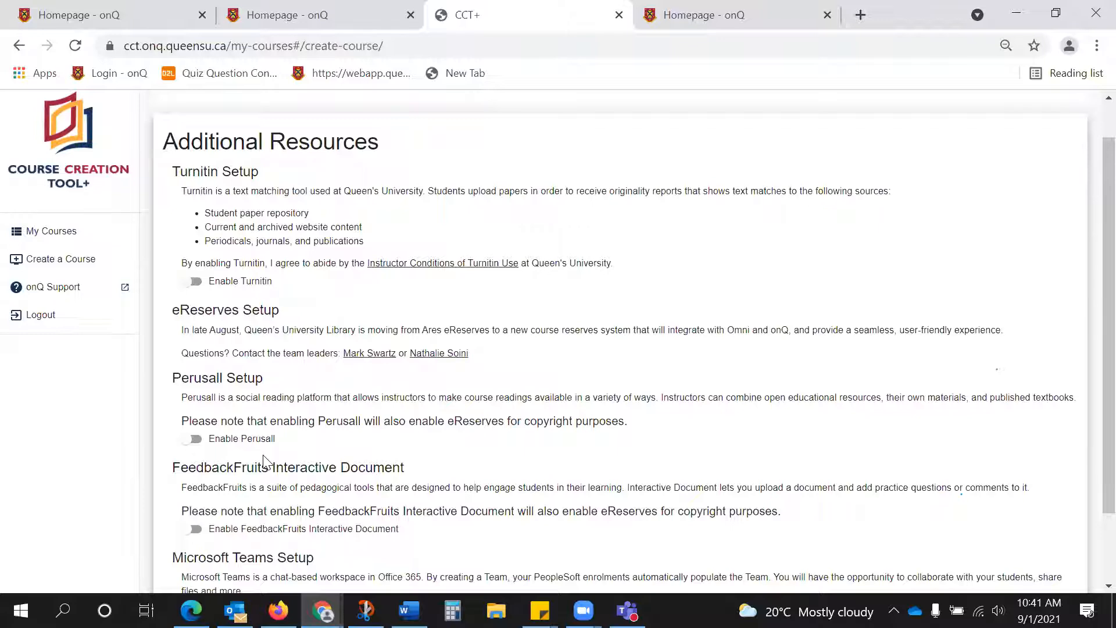
pyautogui.scroll(-1, 263, 458)
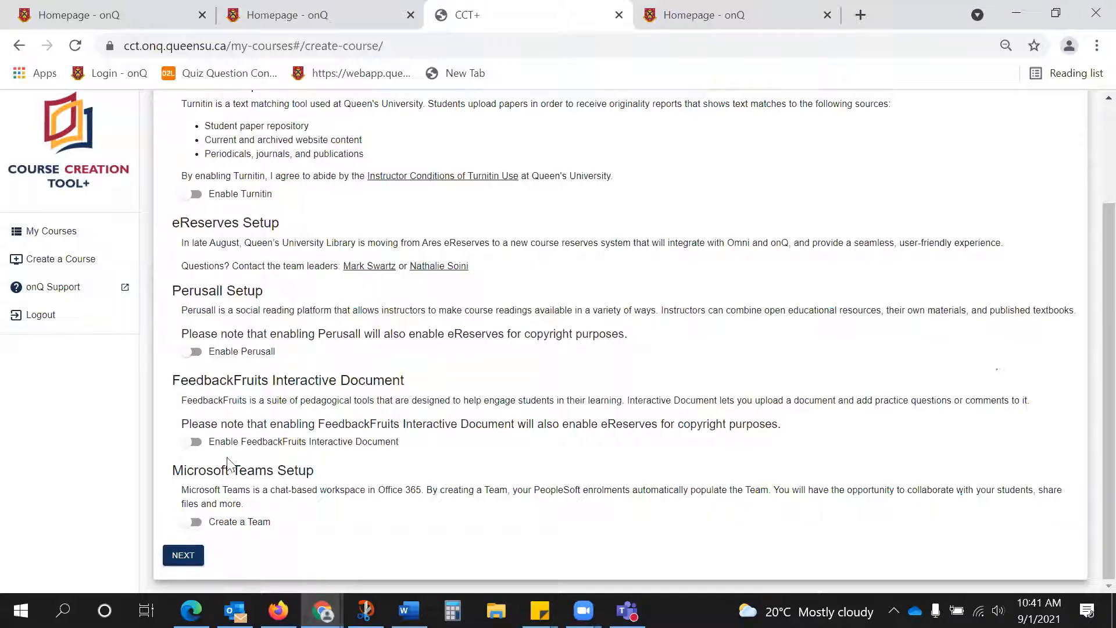
pyautogui.click(184, 555)
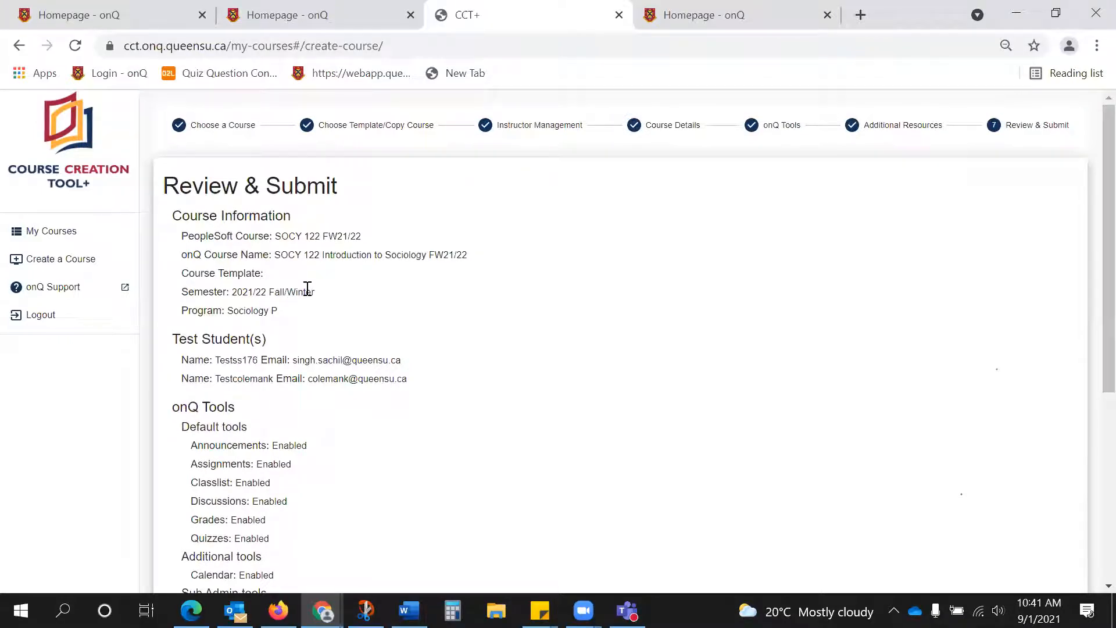
# Review the course summary and accept the Copyright Statement.
pyautogui.scroll(-5, 308, 289)
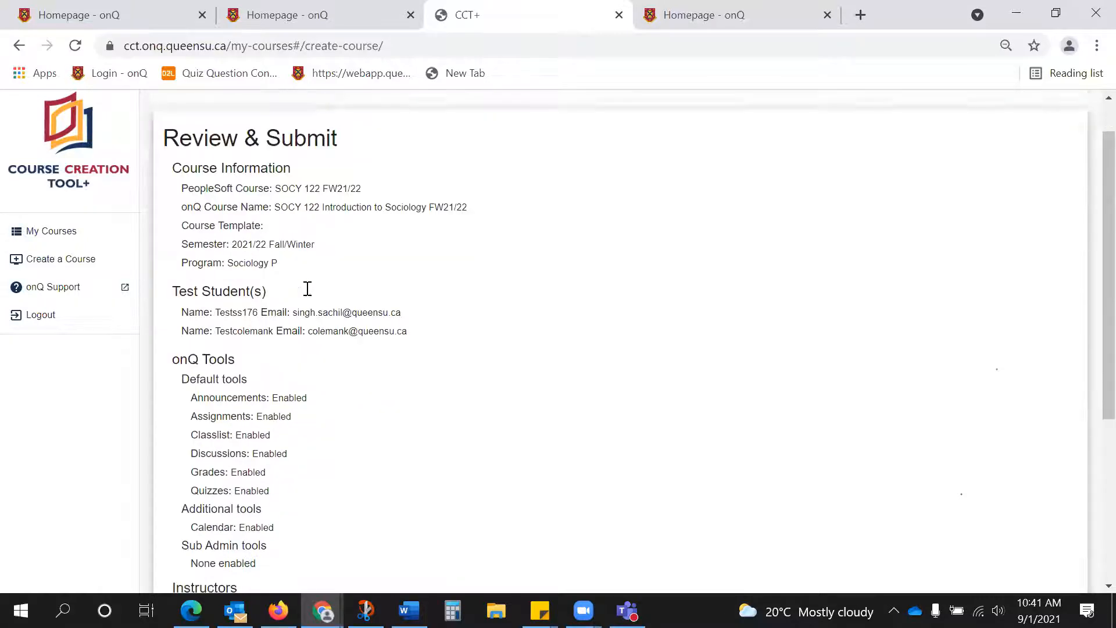
pyautogui.scroll(-1, 308, 289)
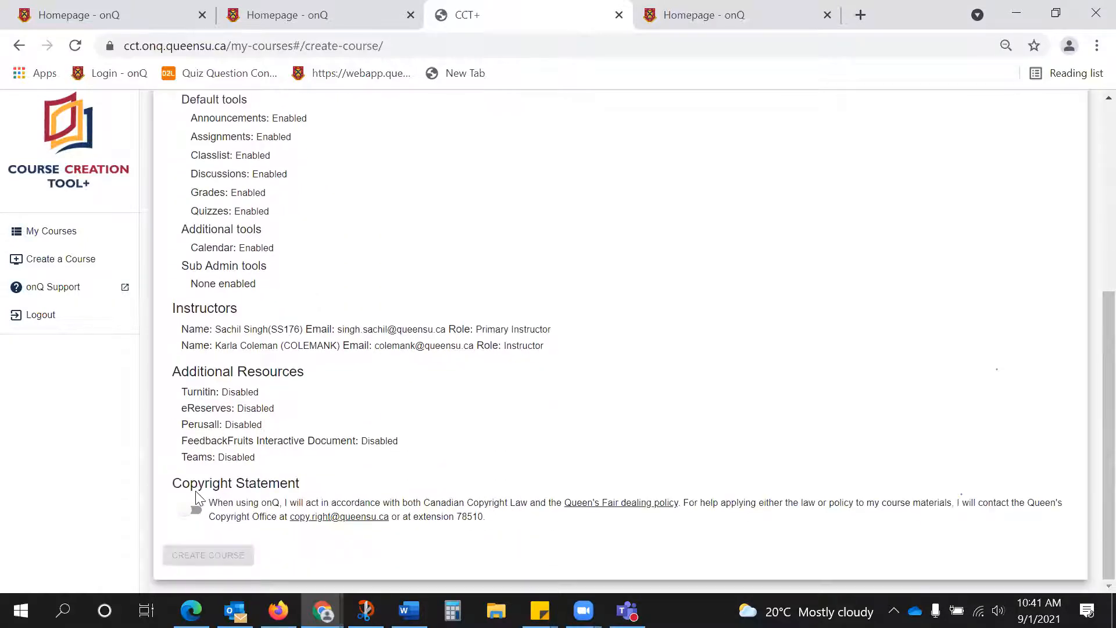
pyautogui.click(190, 514)
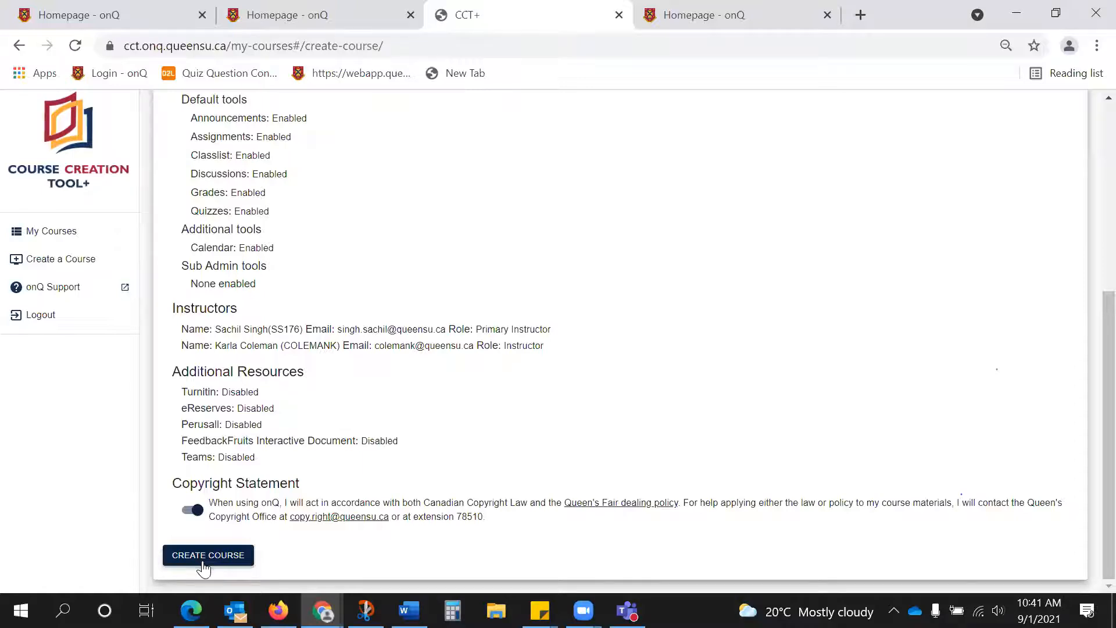
# Switch to the onQ homepage, open the CTL Ed Tech Sandbox course and bring up its Course Offering Information.
pyautogui.click(36, 8)
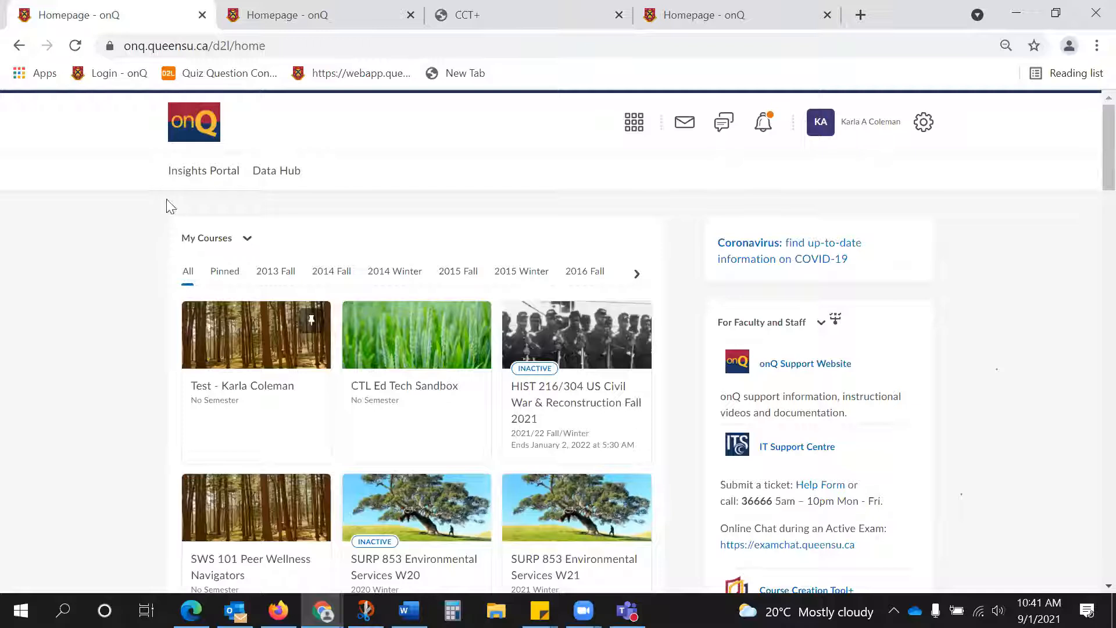
pyautogui.click(182, 134)
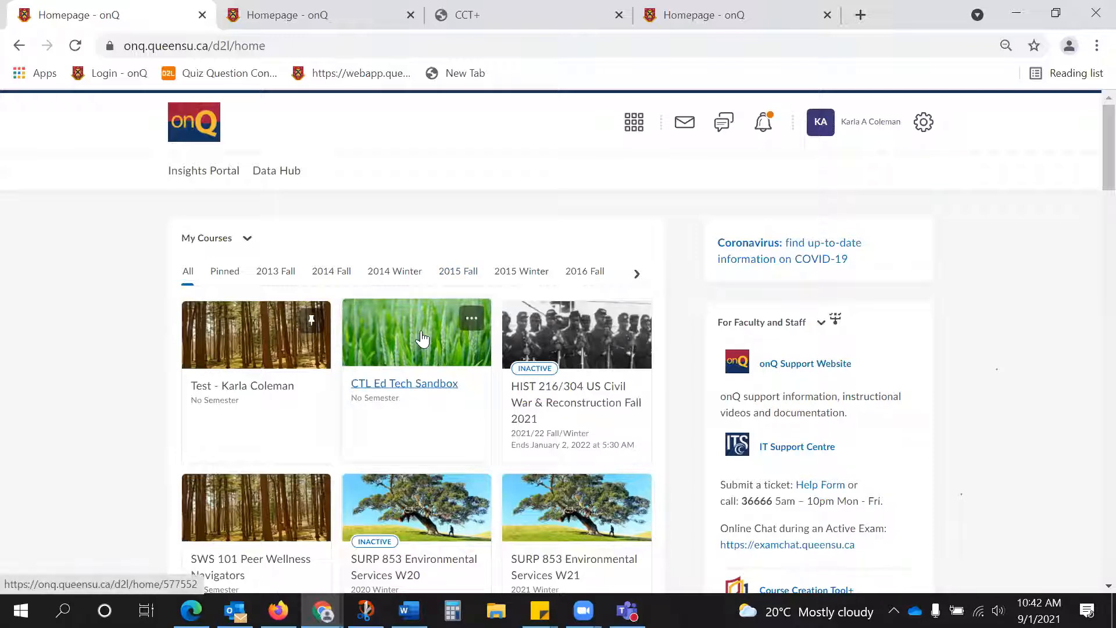
pyautogui.click(444, 383)
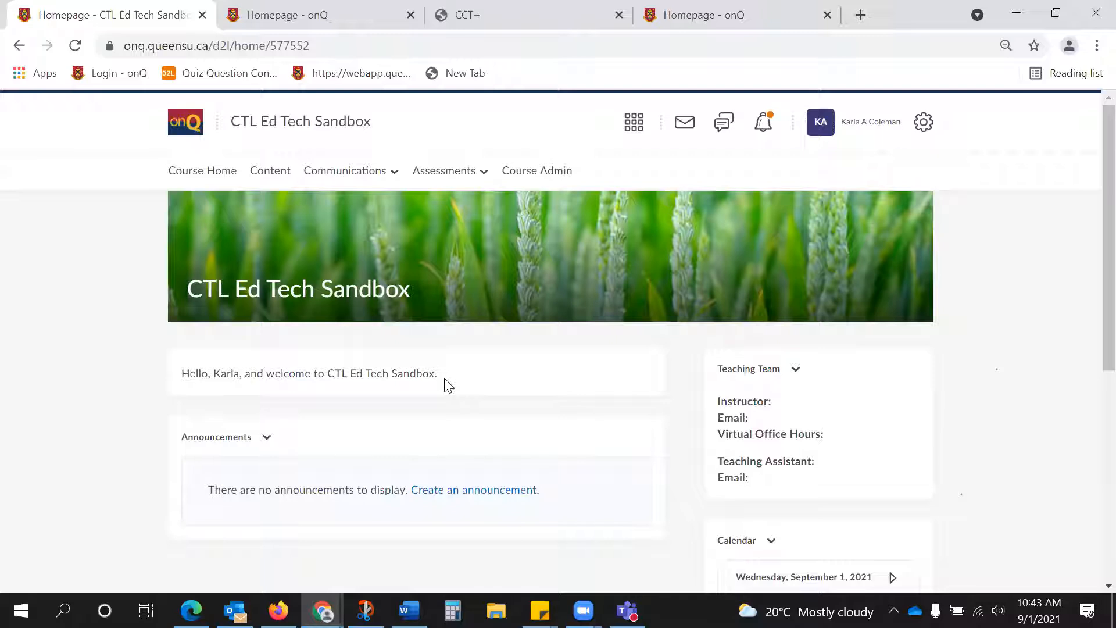
pyautogui.click(547, 176)
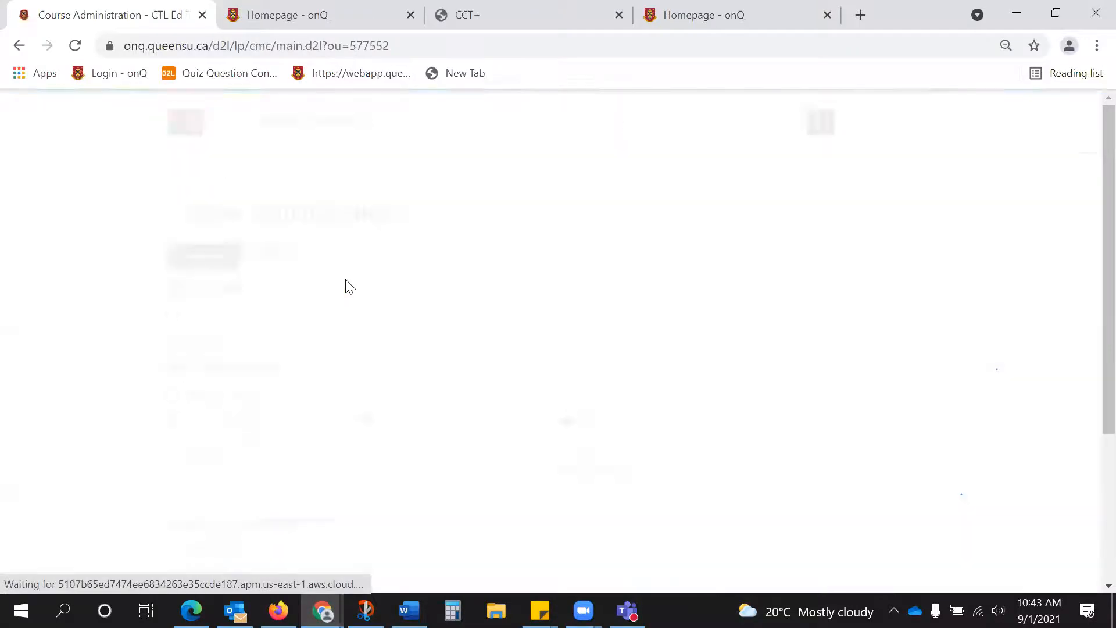
pyautogui.click(319, 317)
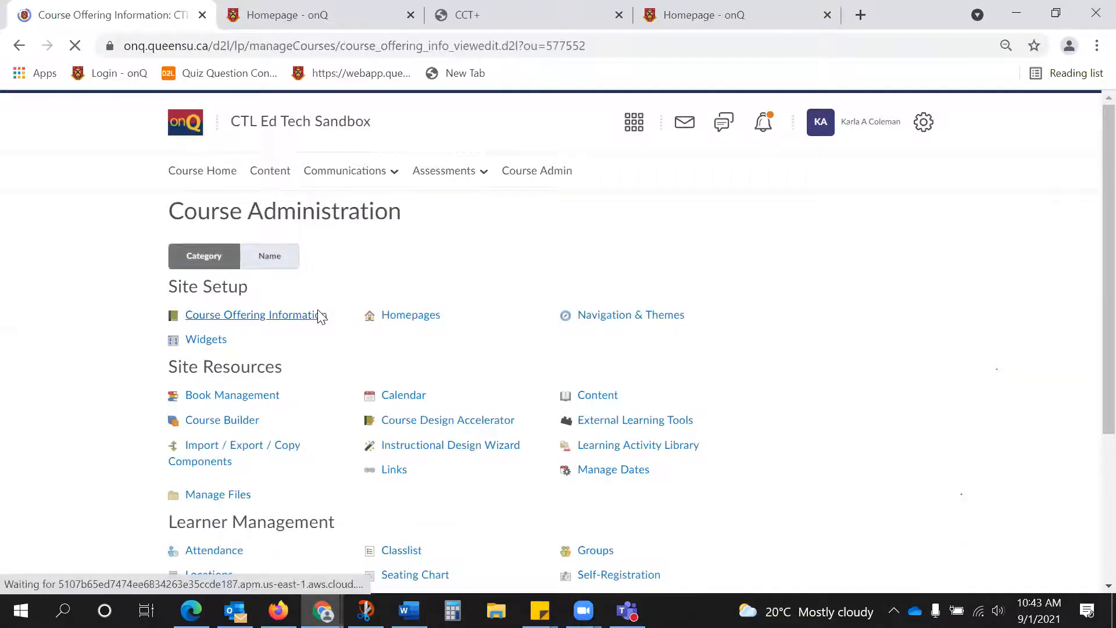
# Check the sandbox course's active status and its start and end date settings, and save the Course Offering Information.
pyautogui.scroll(-9, 310, 324)
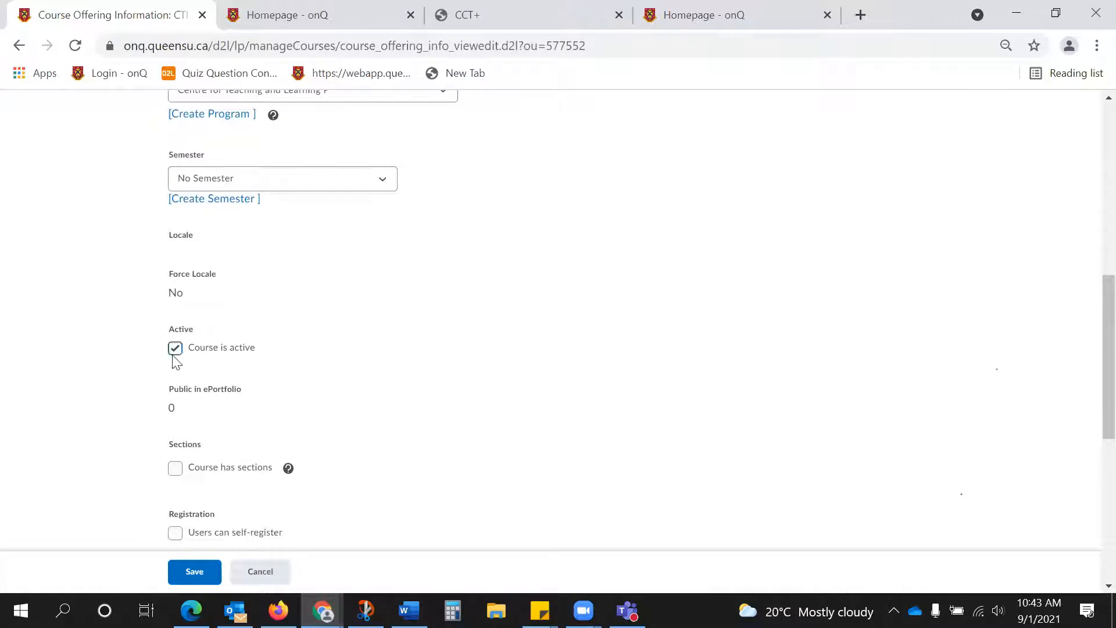
pyautogui.scroll(-1, 176, 362)
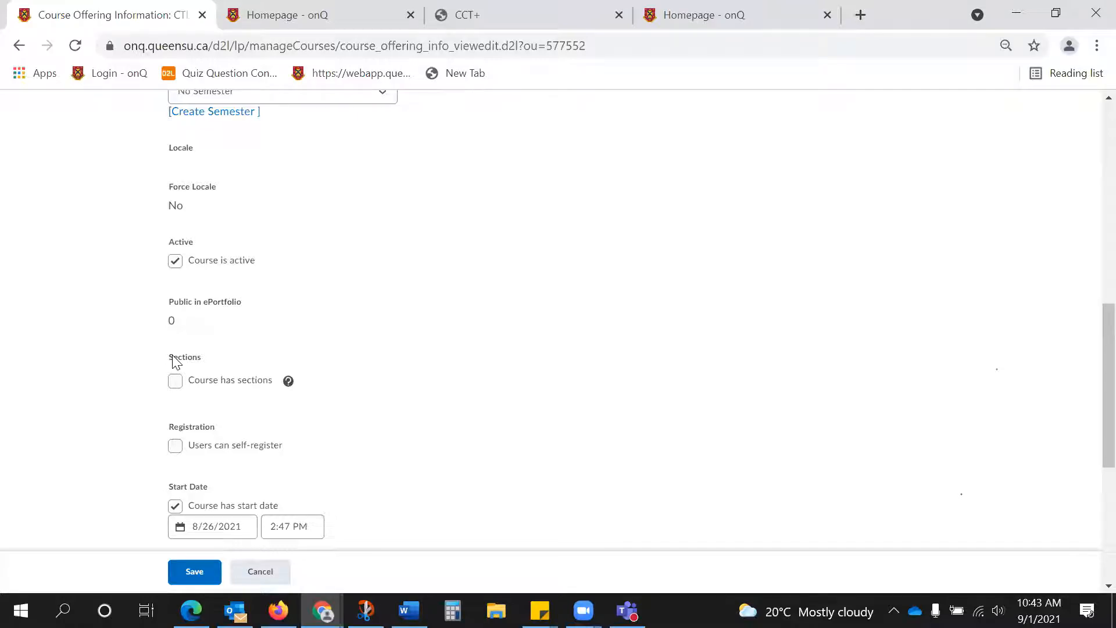
pyautogui.scroll(-1, 293, 283)
pyautogui.click(225, 440)
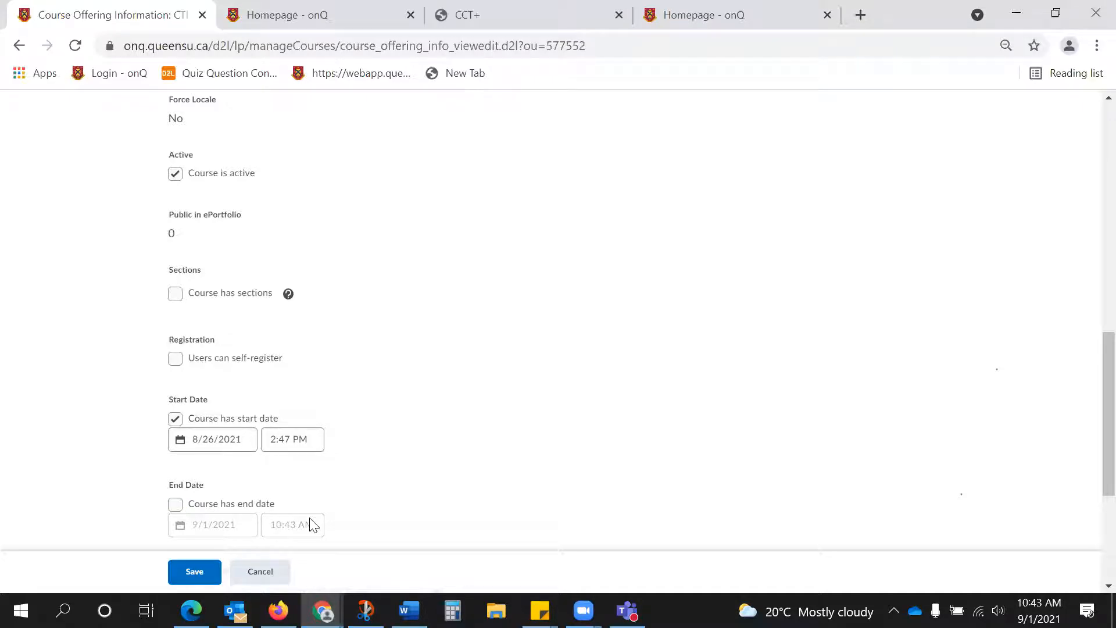
pyautogui.scroll(9, 322, 521)
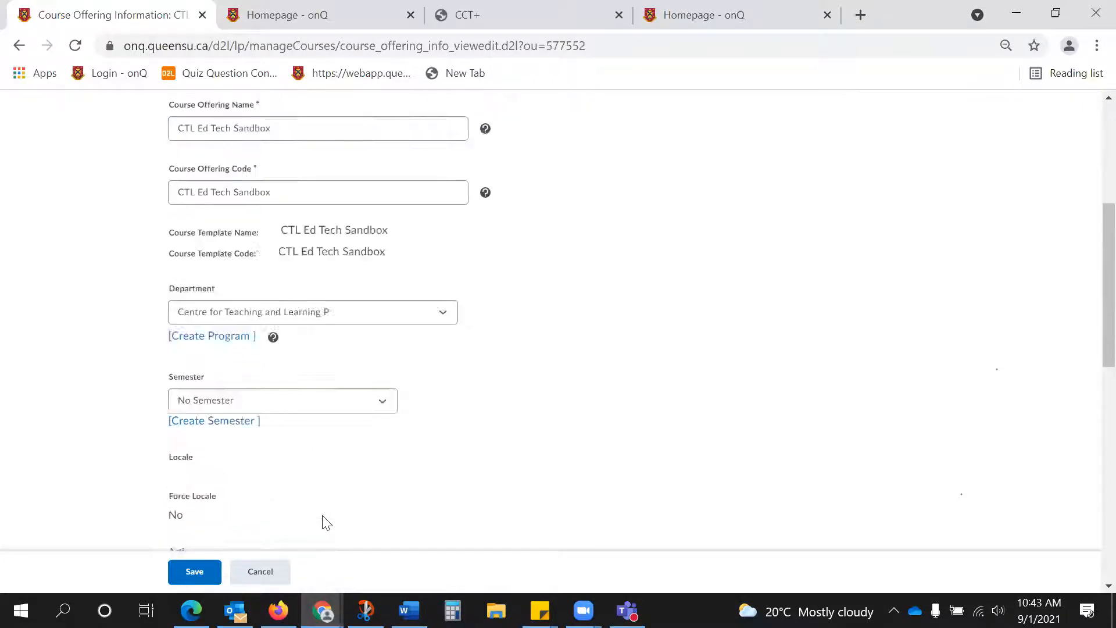
pyautogui.click(195, 572)
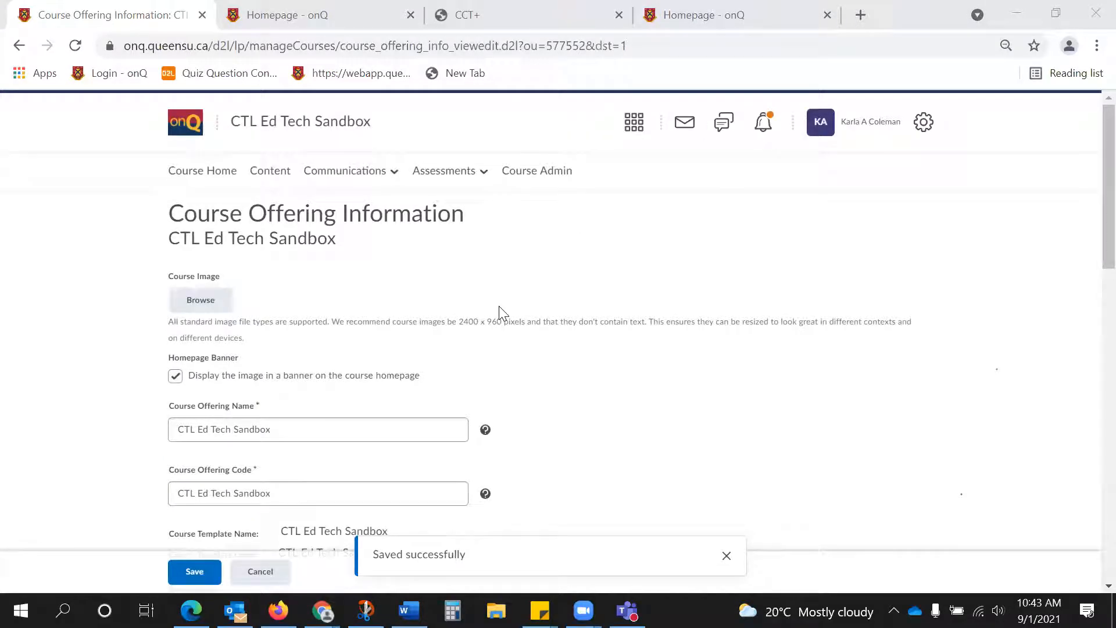
# Return to the course homepage and open the content of the Teaching Team widget for editing.
pyautogui.click(222, 181)
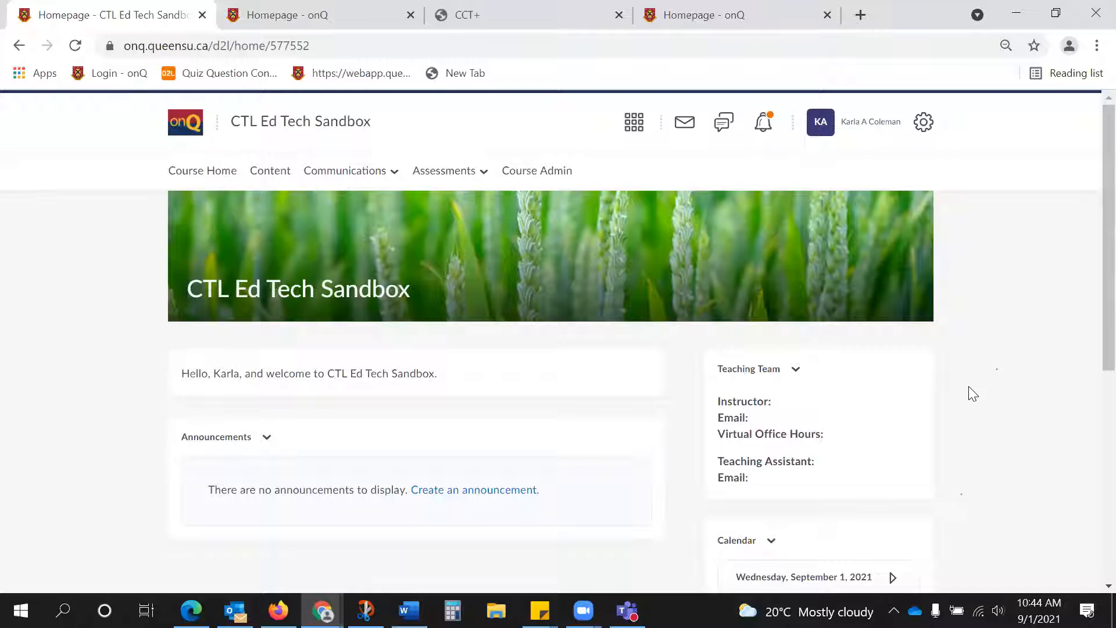
pyautogui.scroll(-1, 973, 394)
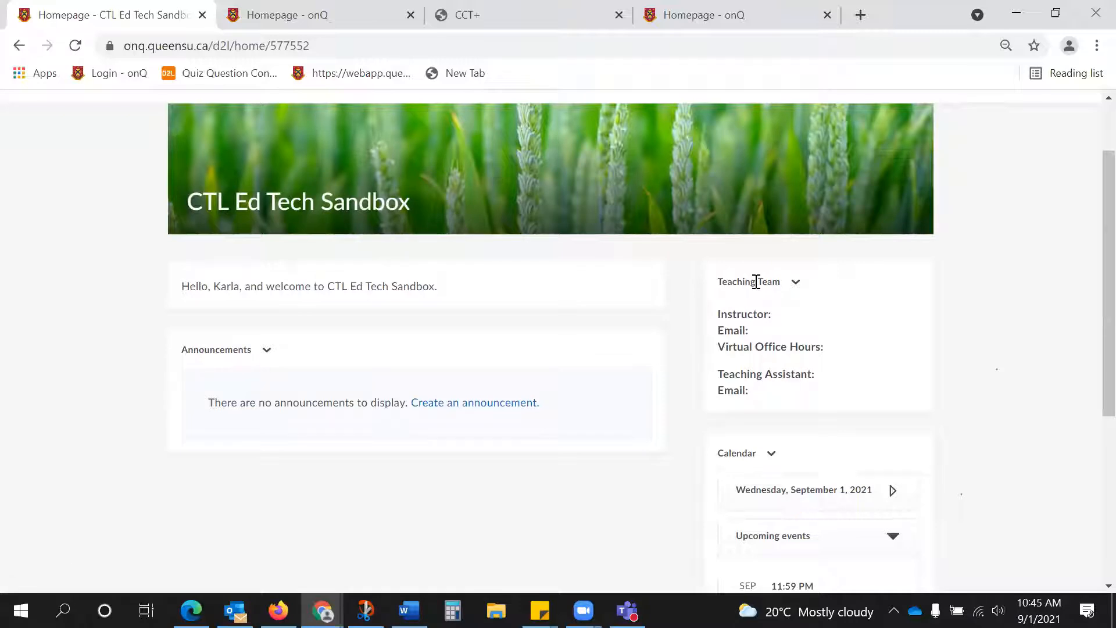
pyautogui.scroll(-1, 755, 282)
pyautogui.scroll(1, 655, 423)
pyautogui.click(798, 289)
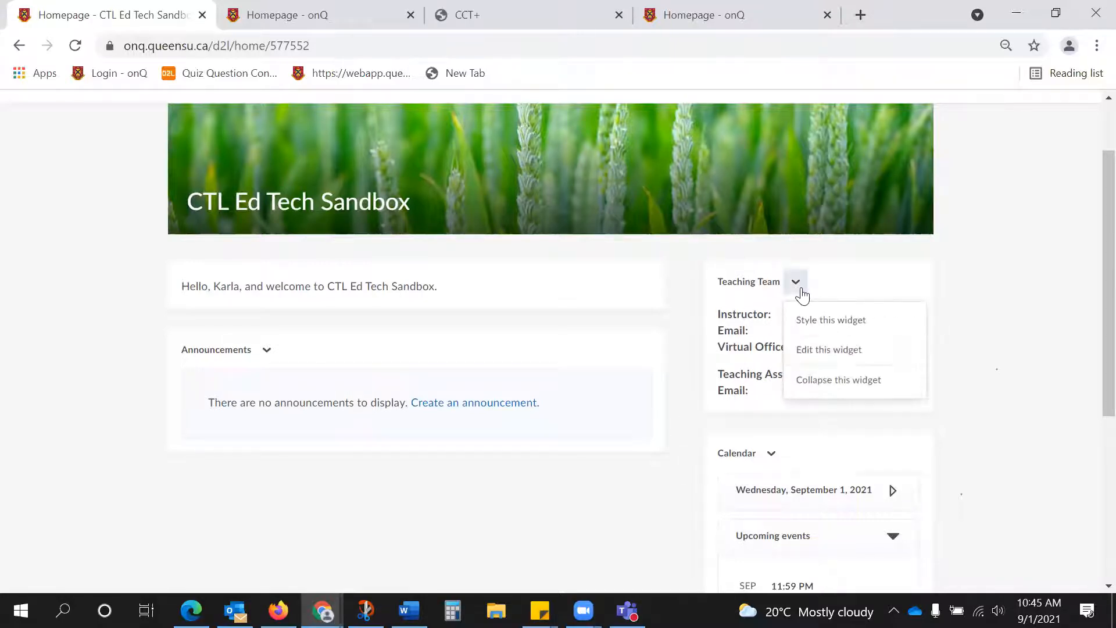
pyautogui.click(822, 350)
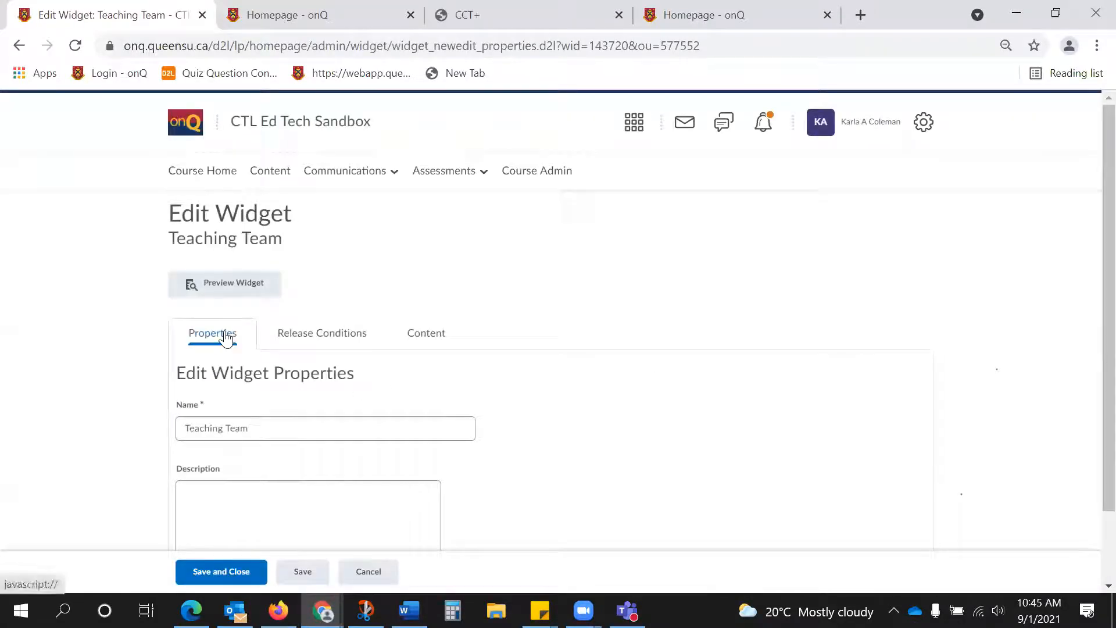
pyautogui.click(425, 336)
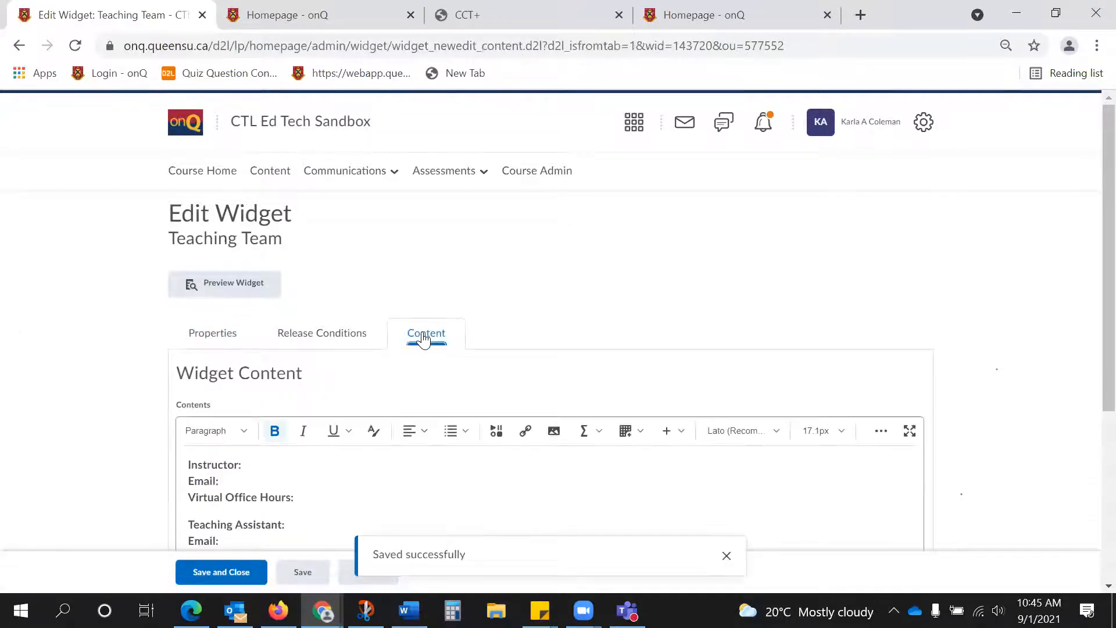
# Fill in the instructor's full name and e-mail in the Teaching Team widget, save and close it, and return to the course homepage.
pyautogui.scroll(-1, 424, 335)
pyautogui.click(280, 376)
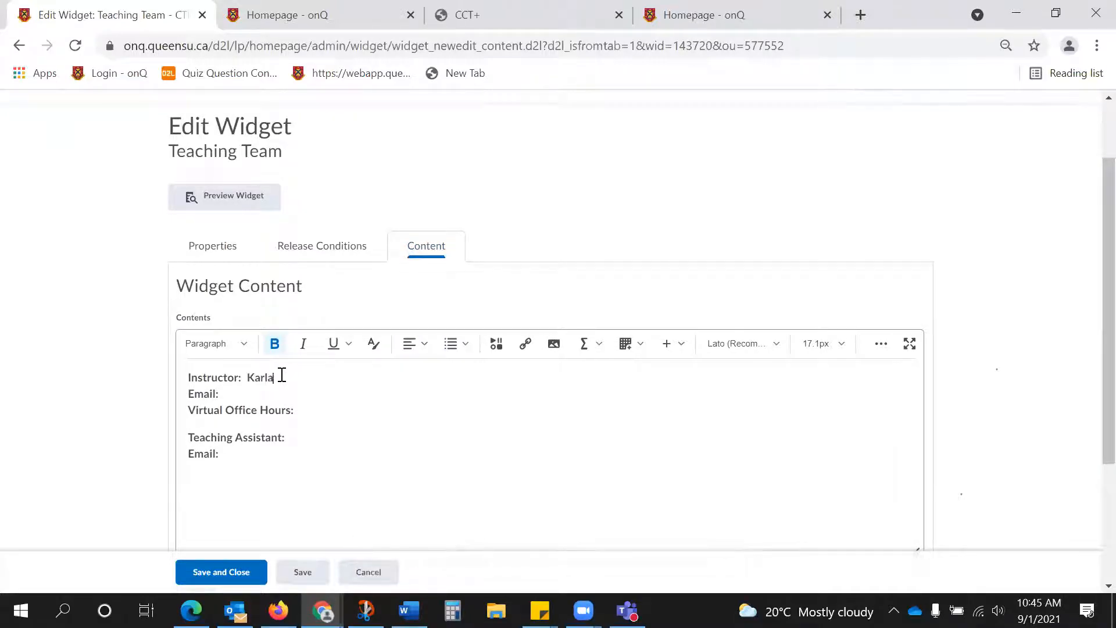
pyautogui.click(270, 393)
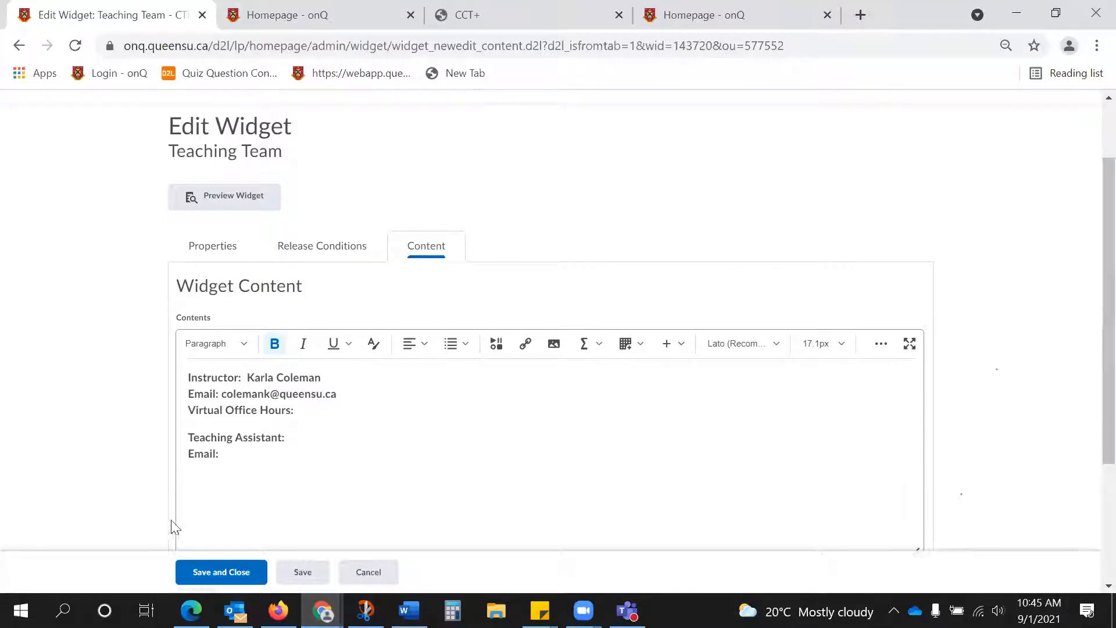
pyautogui.click(217, 575)
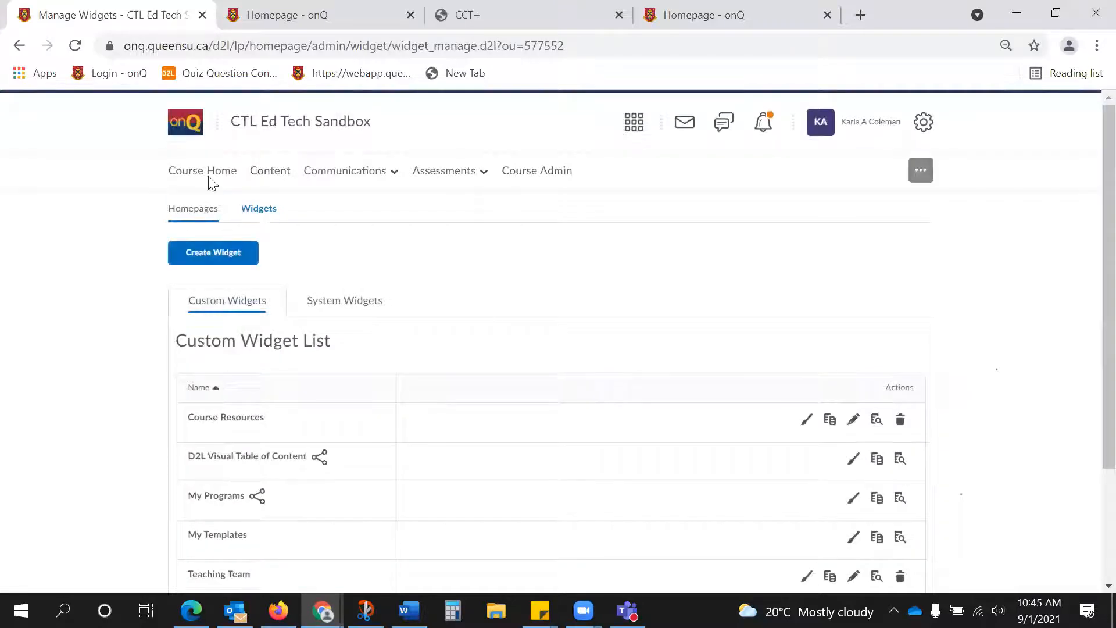
pyautogui.click(210, 174)
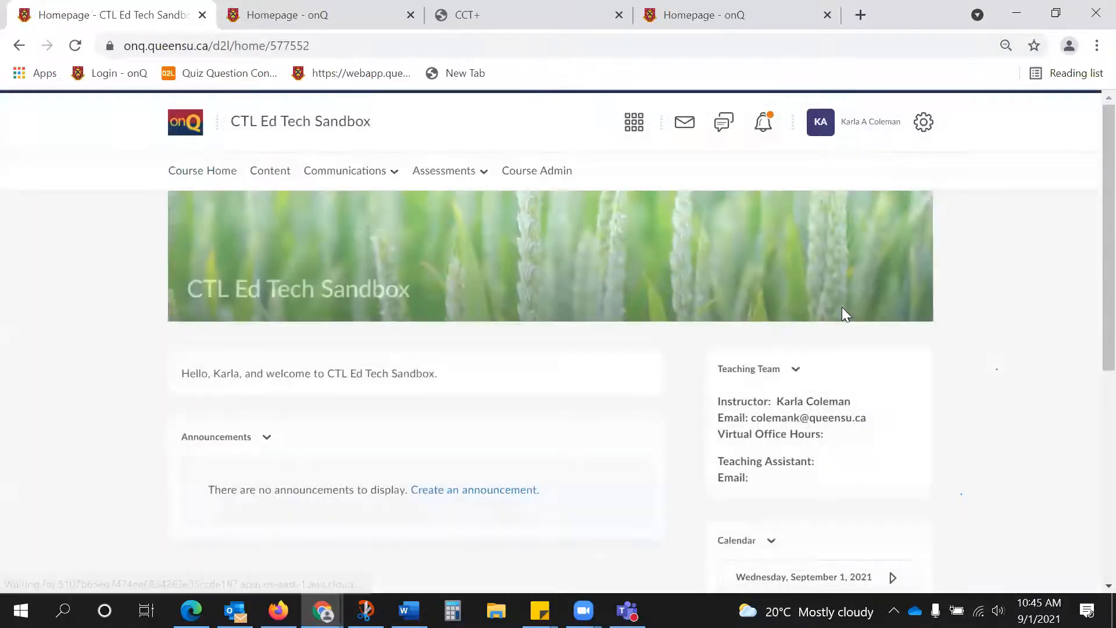
# Look over the course homepage, view the blank new announcement form from the Announcements widget, and leave it without publishing.
pyautogui.scroll(-1, 842, 311)
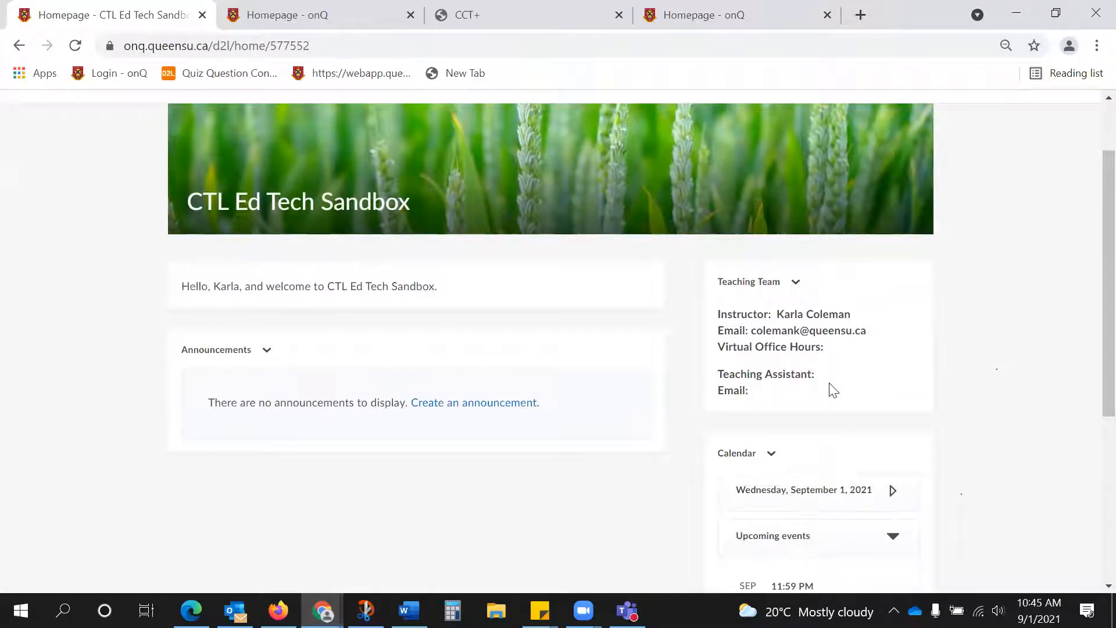
pyautogui.scroll(1, 843, 374)
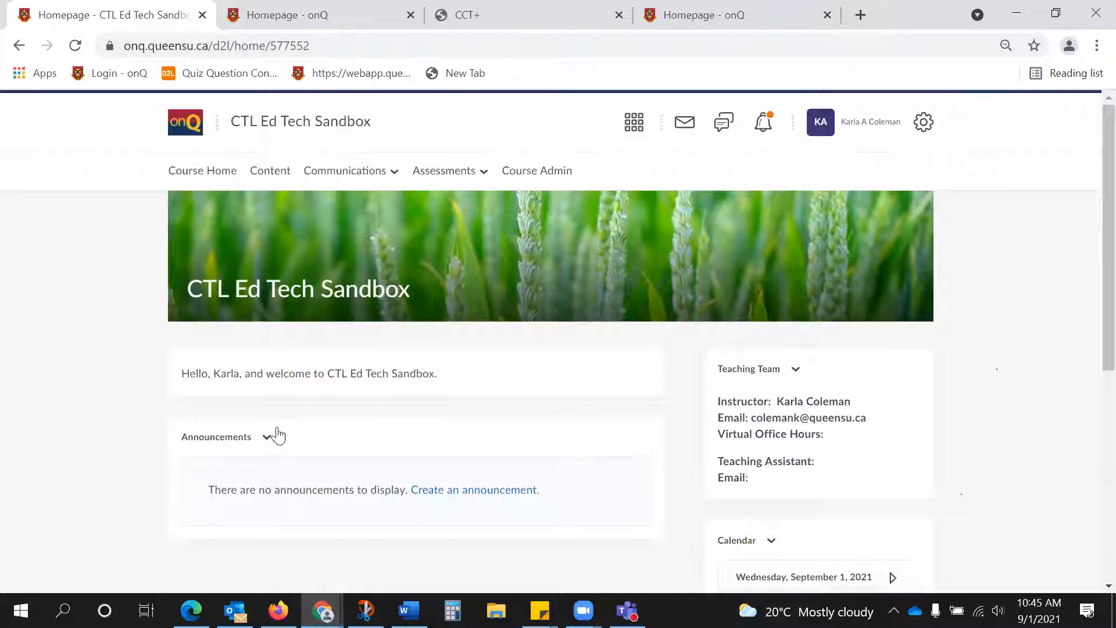
pyautogui.click(272, 436)
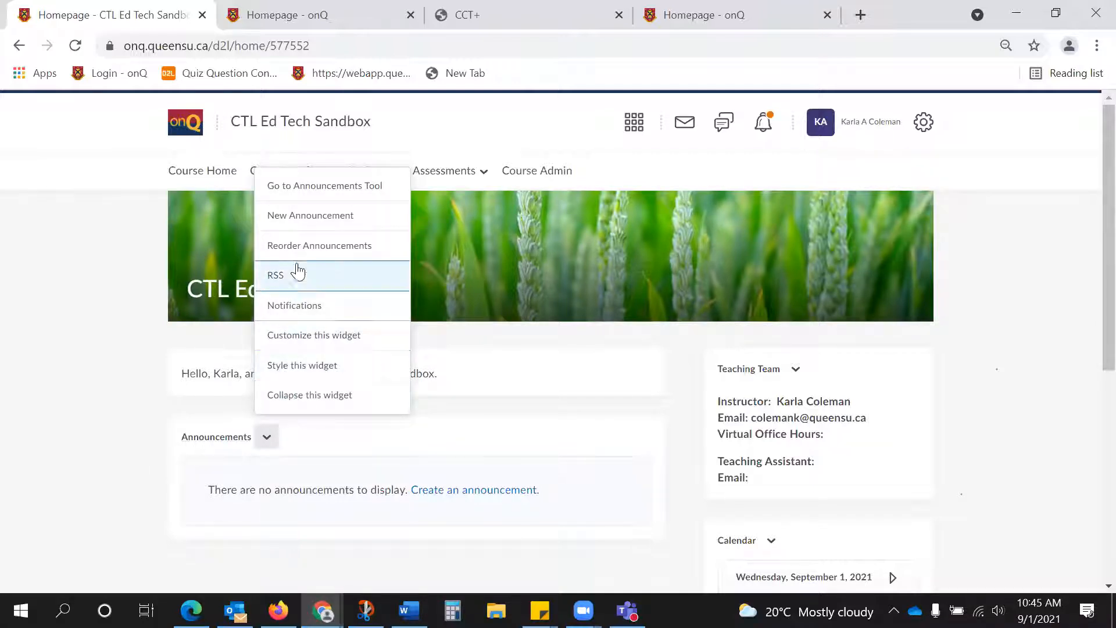
pyautogui.click(314, 215)
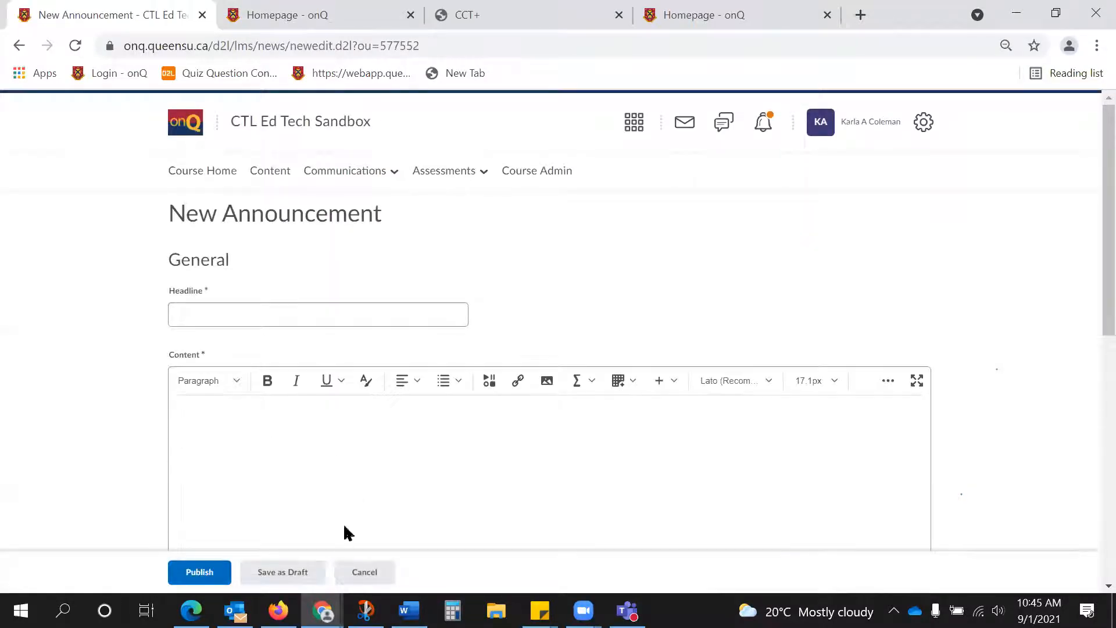
pyautogui.click(361, 572)
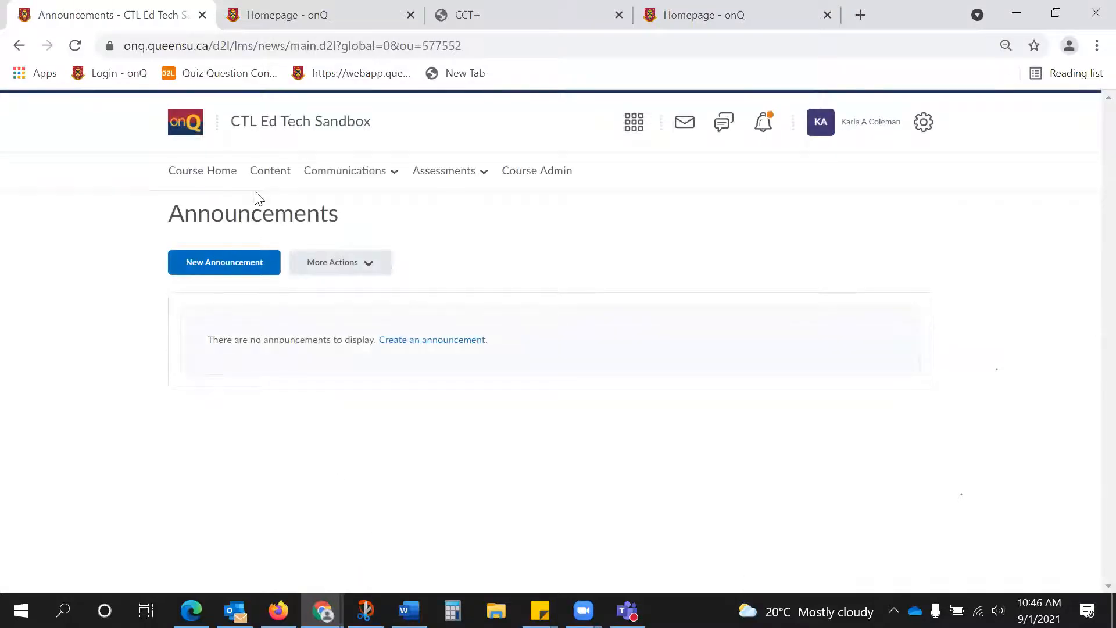
# Open the course content and look through the table of contents and the Week 1: Sept. 7 module with its sub-modules.
pyautogui.click(268, 175)
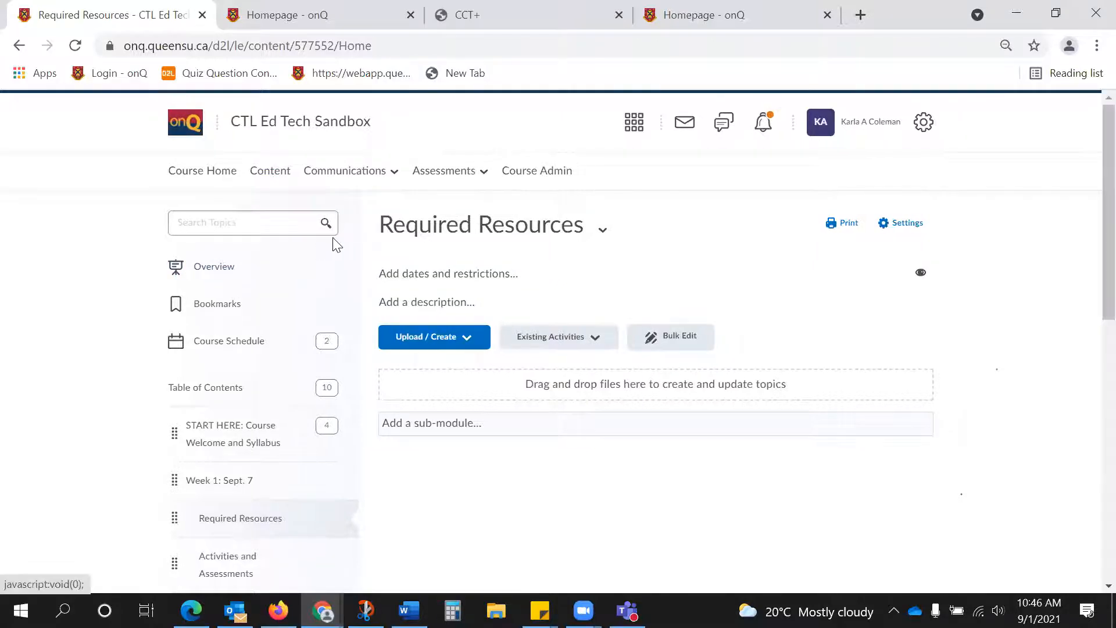
pyautogui.scroll(-2, 336, 238)
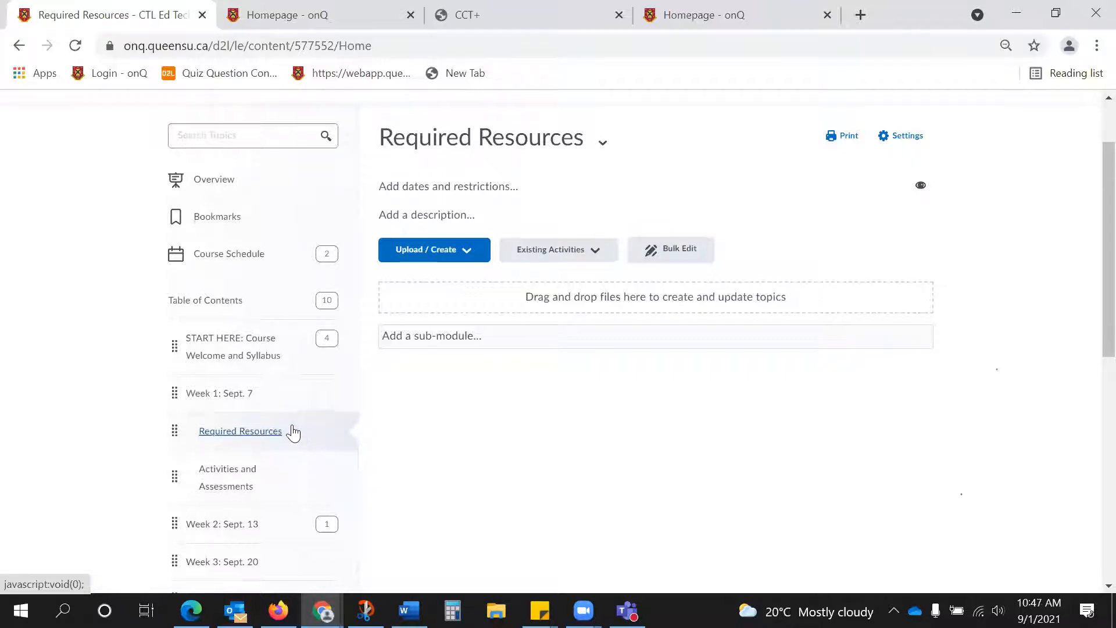
pyautogui.scroll(-1, 292, 430)
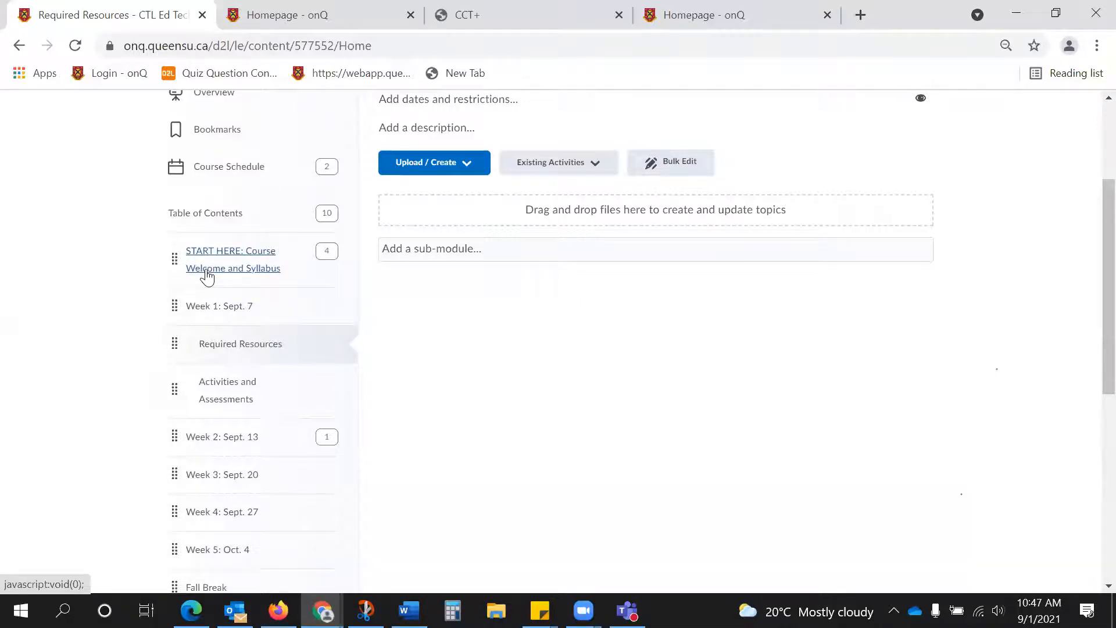
pyautogui.click(235, 308)
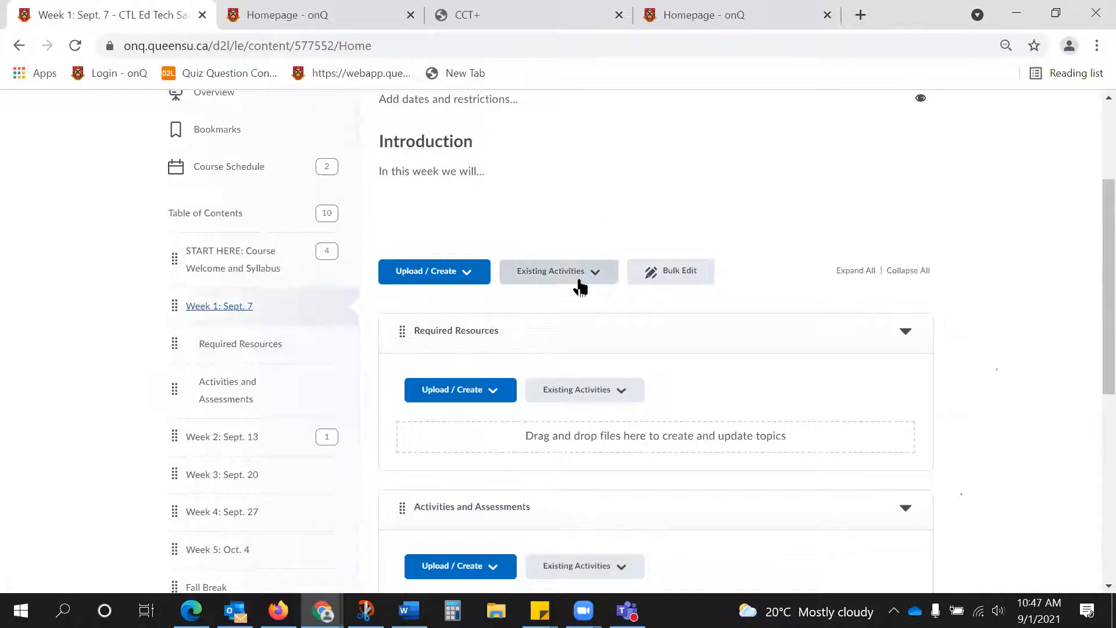
pyautogui.scroll(-1, 460, 487)
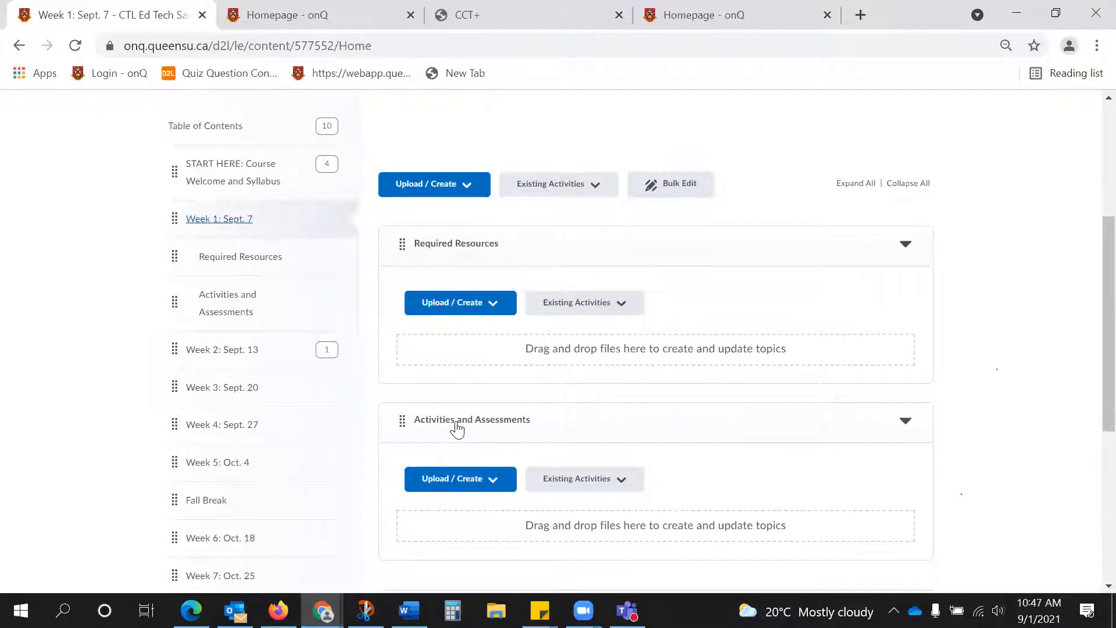
# View the Week 1 Activities and Assessments sub-module and its available actions, and return to the Week 1: Sept. 7 module.
pyautogui.click(235, 303)
pyautogui.scroll(5, 681, 317)
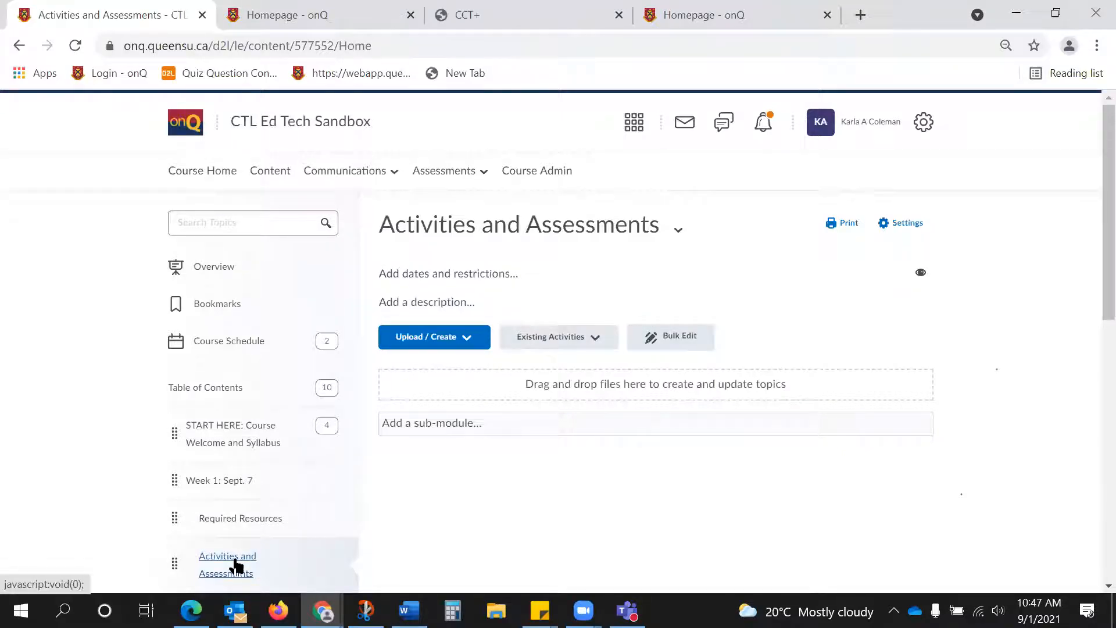
pyautogui.click(679, 229)
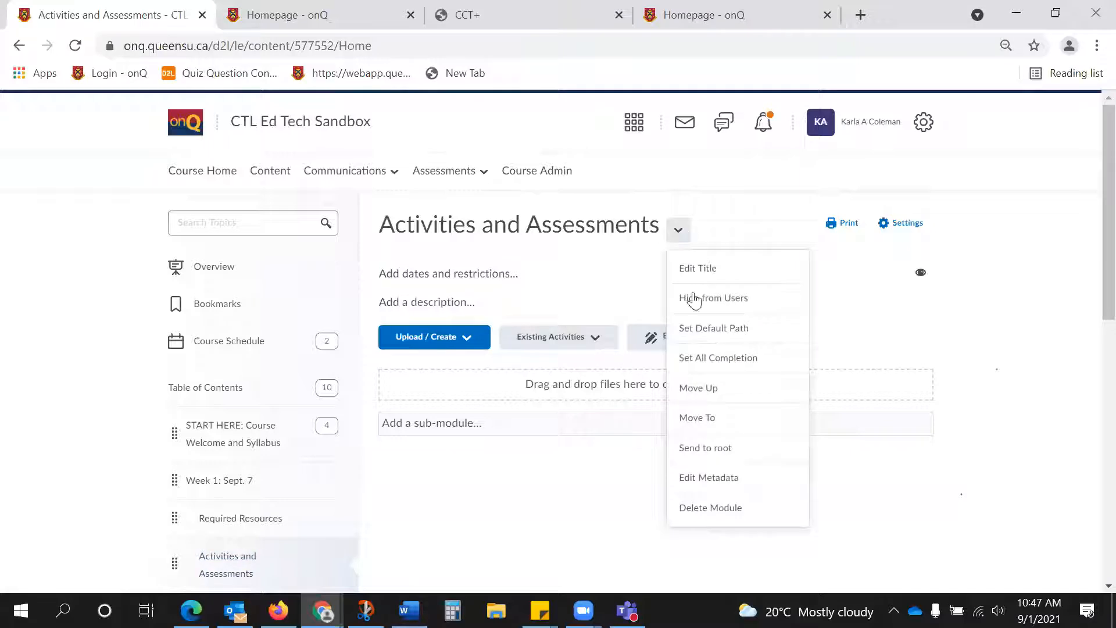
pyautogui.click(402, 499)
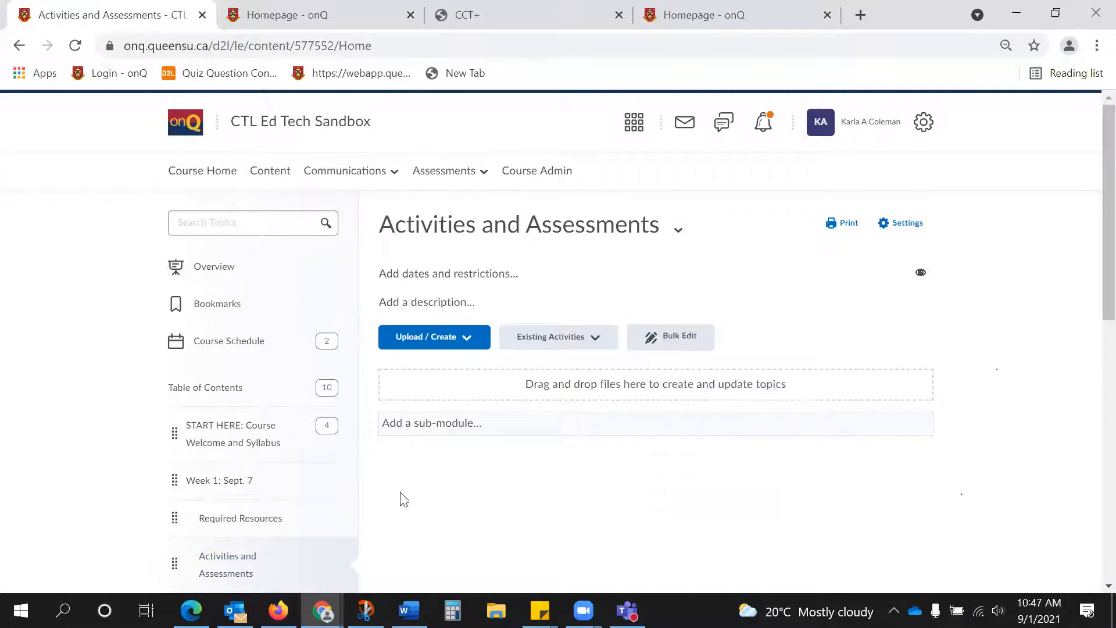
pyautogui.click(232, 482)
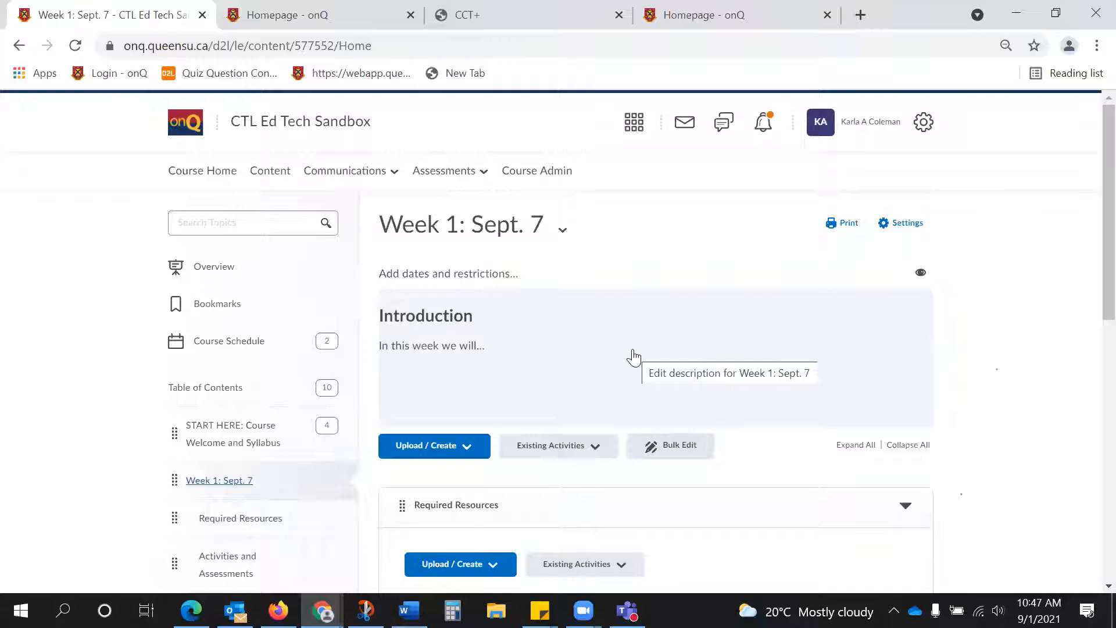
# View the blank file creation page for Week 1's Required Resources sub-module and leave it without creating a file.
pyautogui.scroll(-1, 637, 342)
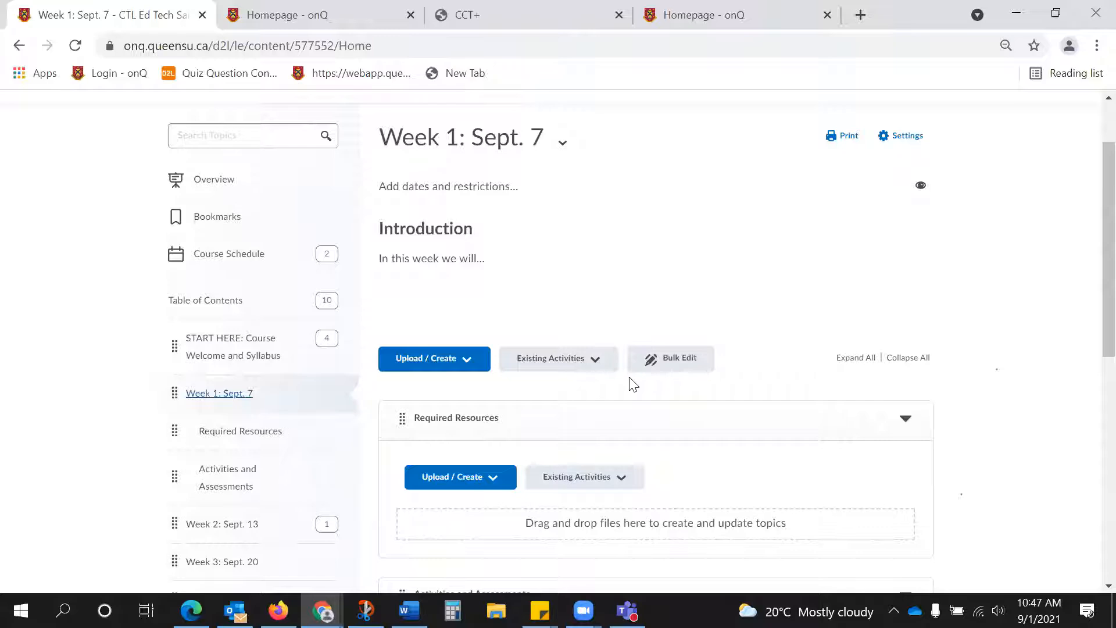
pyautogui.scroll(-2, 634, 383)
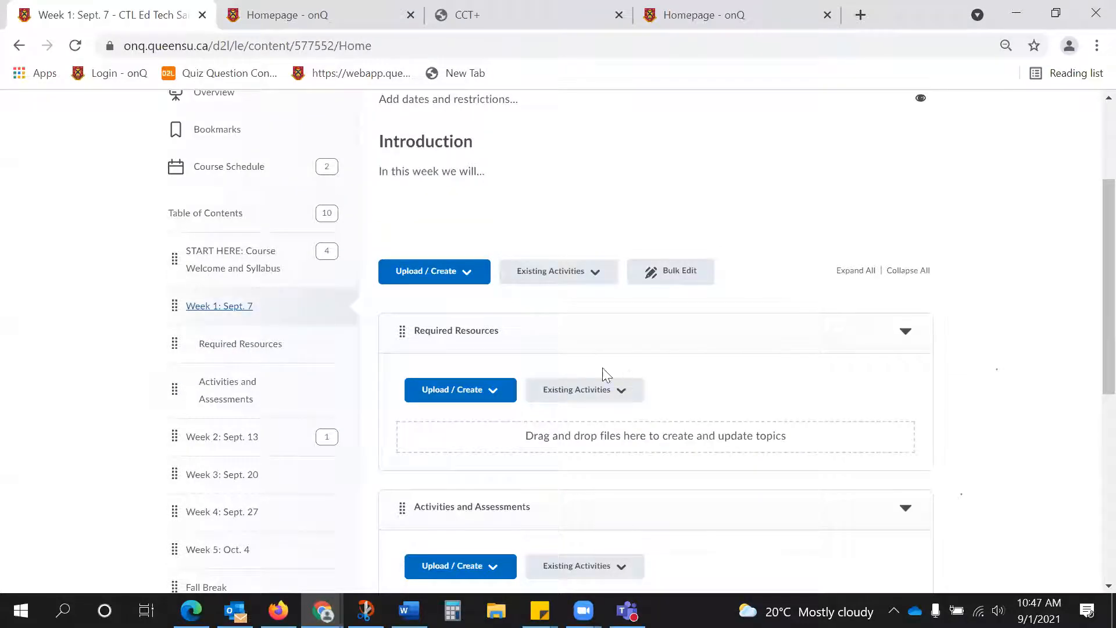
pyautogui.click(477, 397)
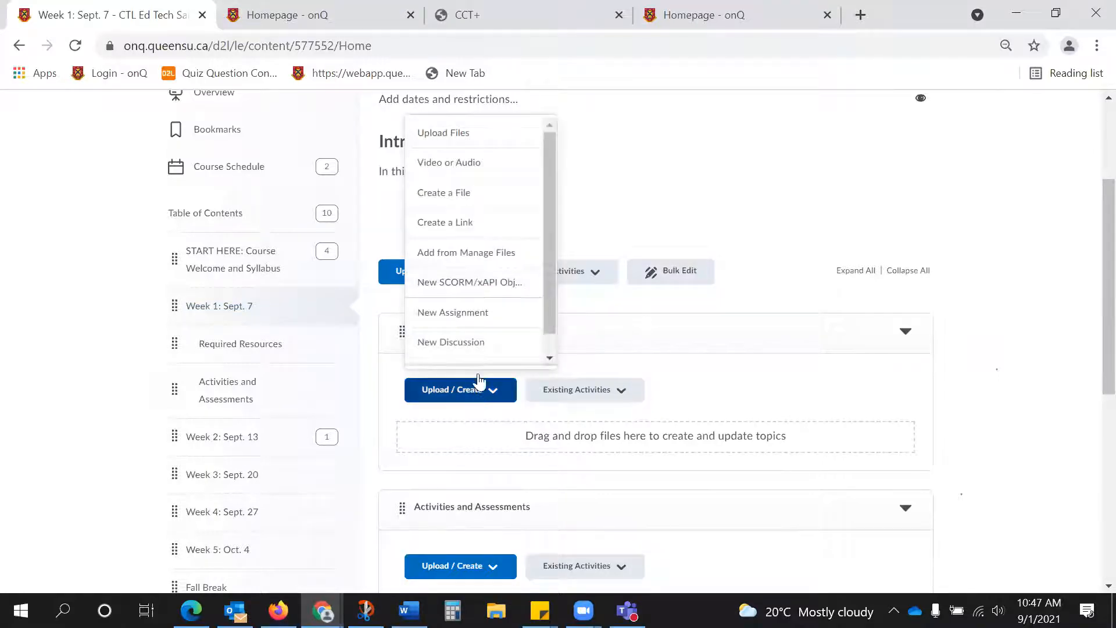
pyautogui.click(469, 193)
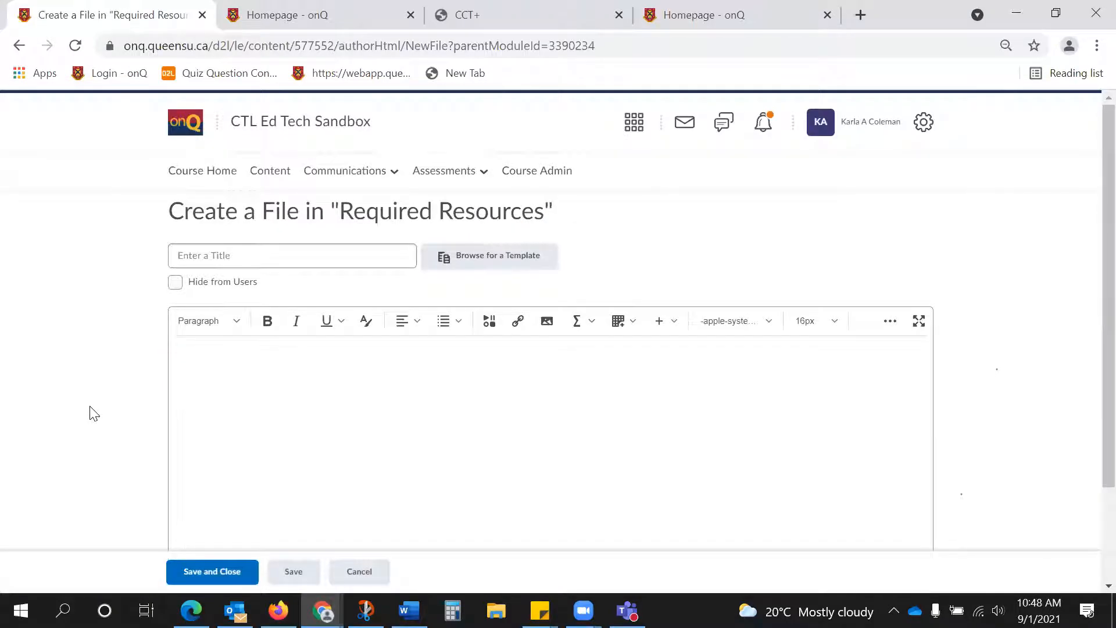
pyautogui.click(364, 571)
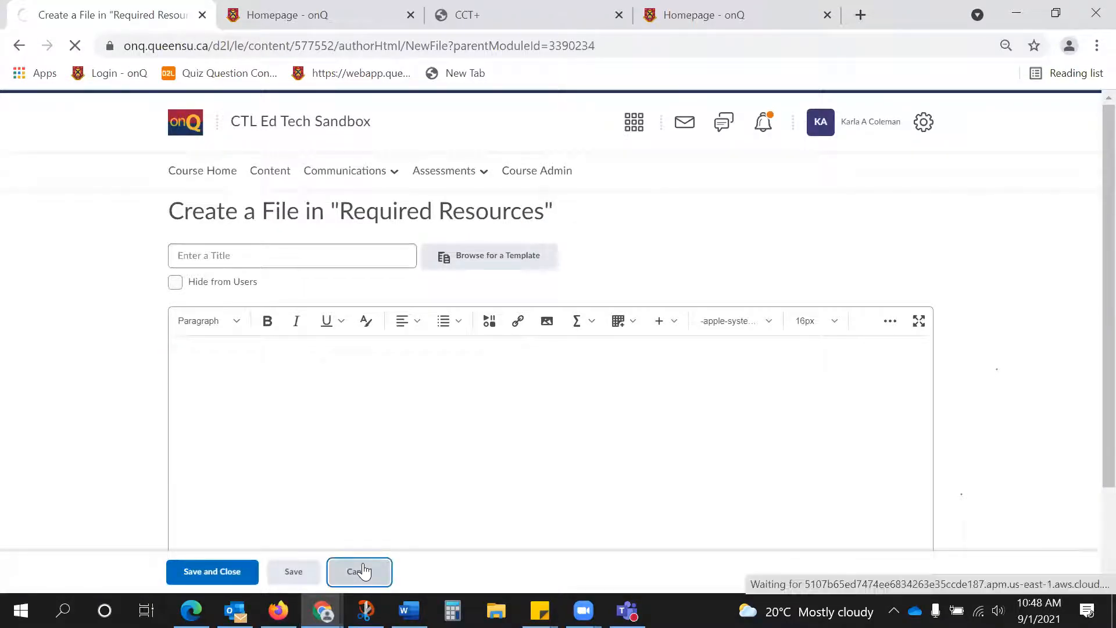
# Upload Chapter 1 P1.pdf from the Documents folder directly into the Week 1: Sept. 7 module.
pyautogui.click(415, 448)
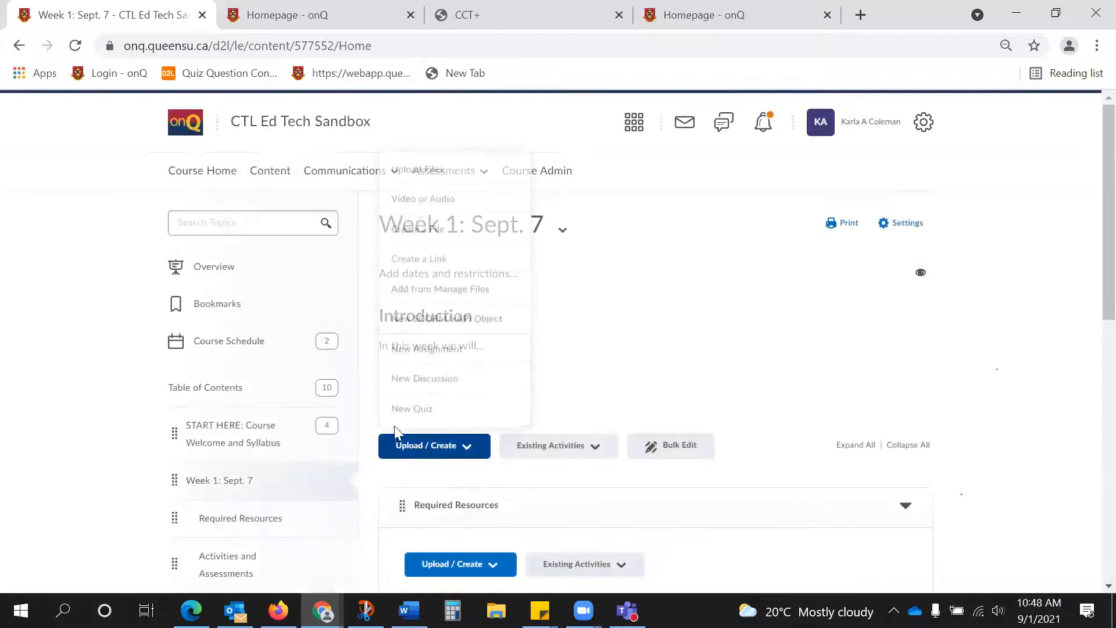
pyautogui.click(453, 173)
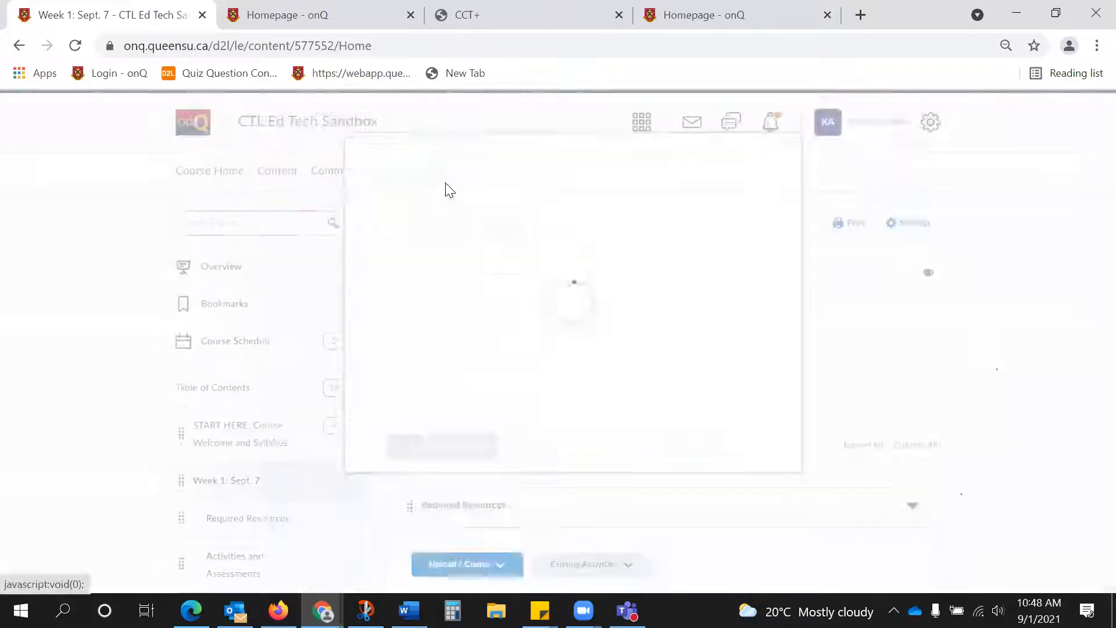
pyautogui.click(464, 215)
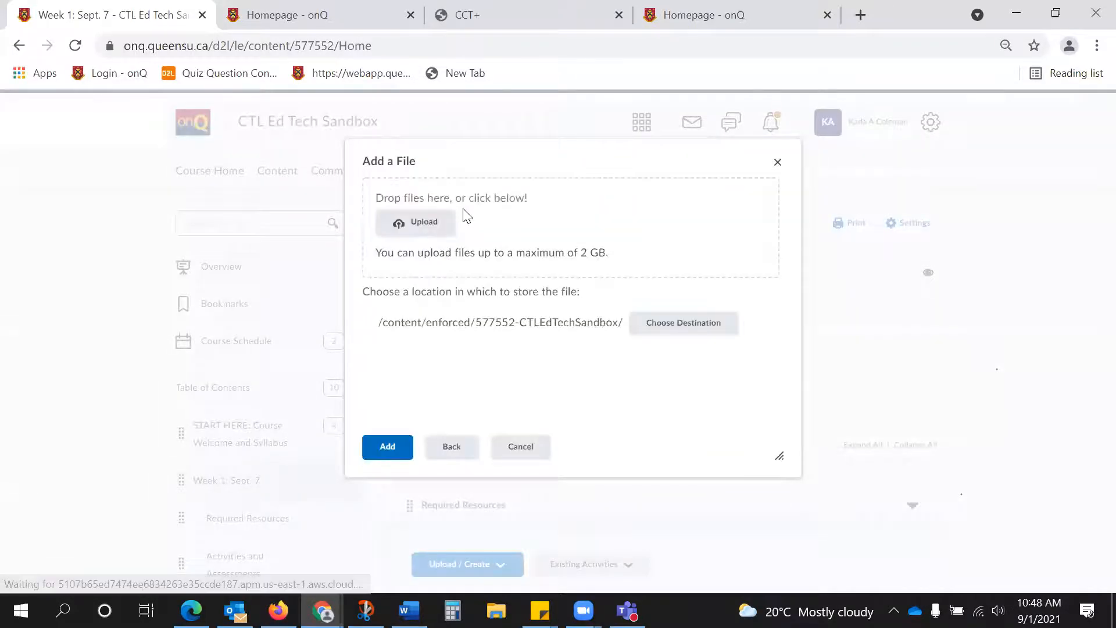
pyautogui.click(438, 222)
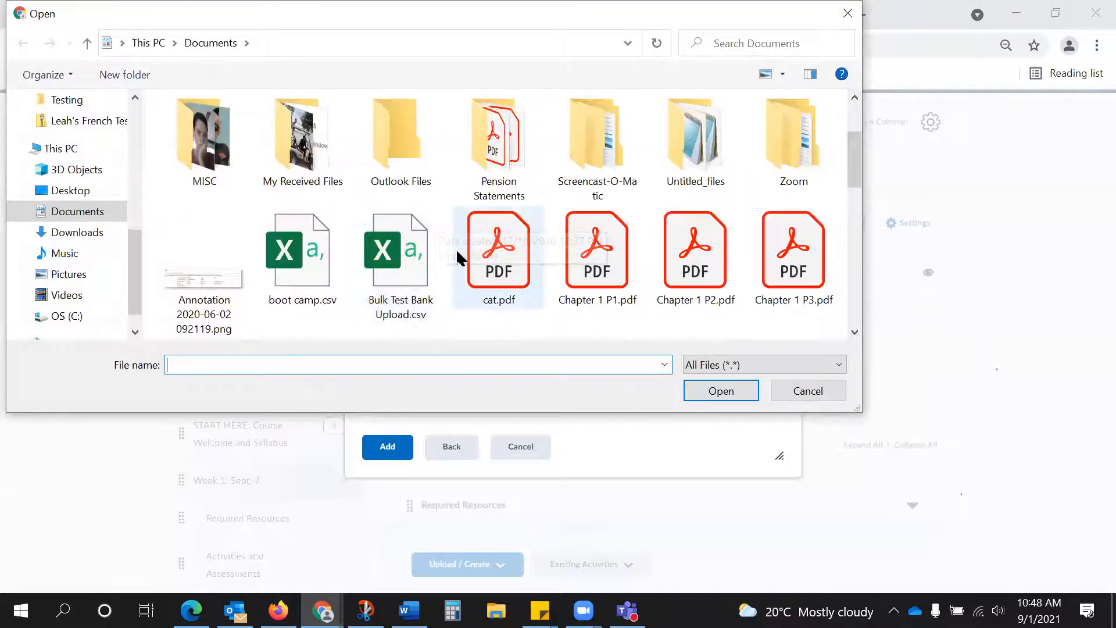
pyautogui.click(582, 256)
pyautogui.click(725, 383)
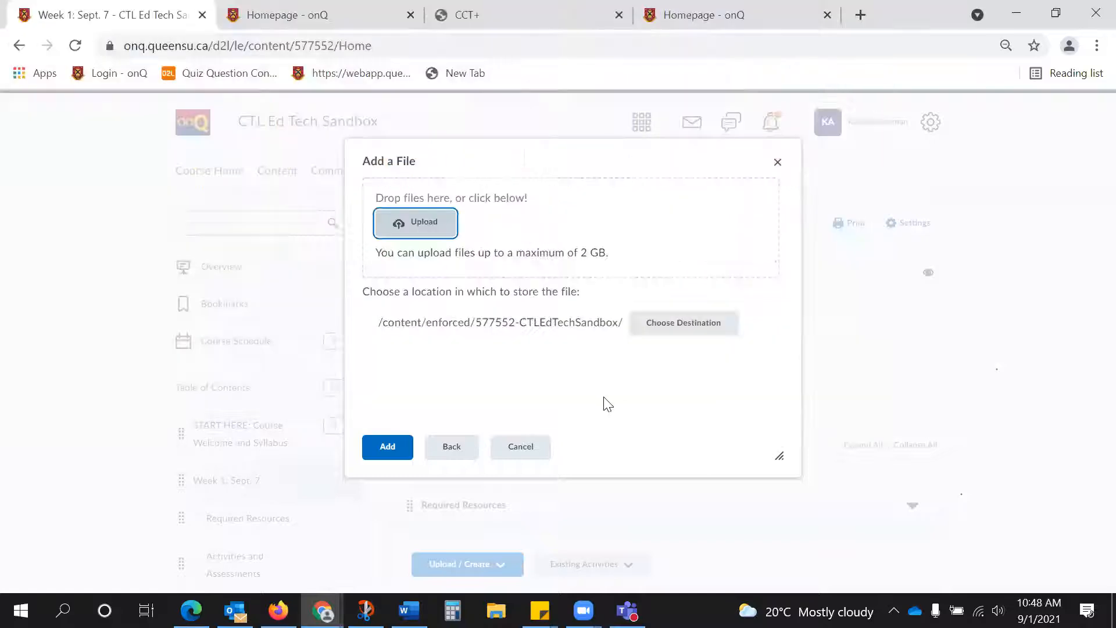
pyautogui.click(395, 448)
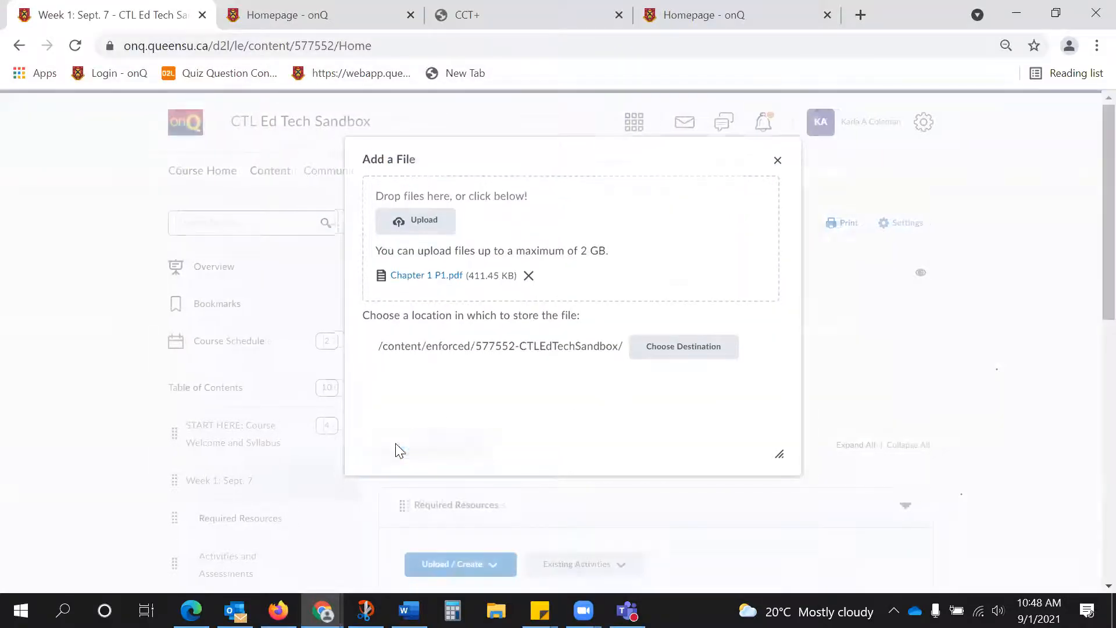
# Find the uploaded Chapter 1 P1 topic in the Week 1 module and view its PDF.
pyautogui.scroll(-1, 605, 384)
pyautogui.scroll(-6, 605, 382)
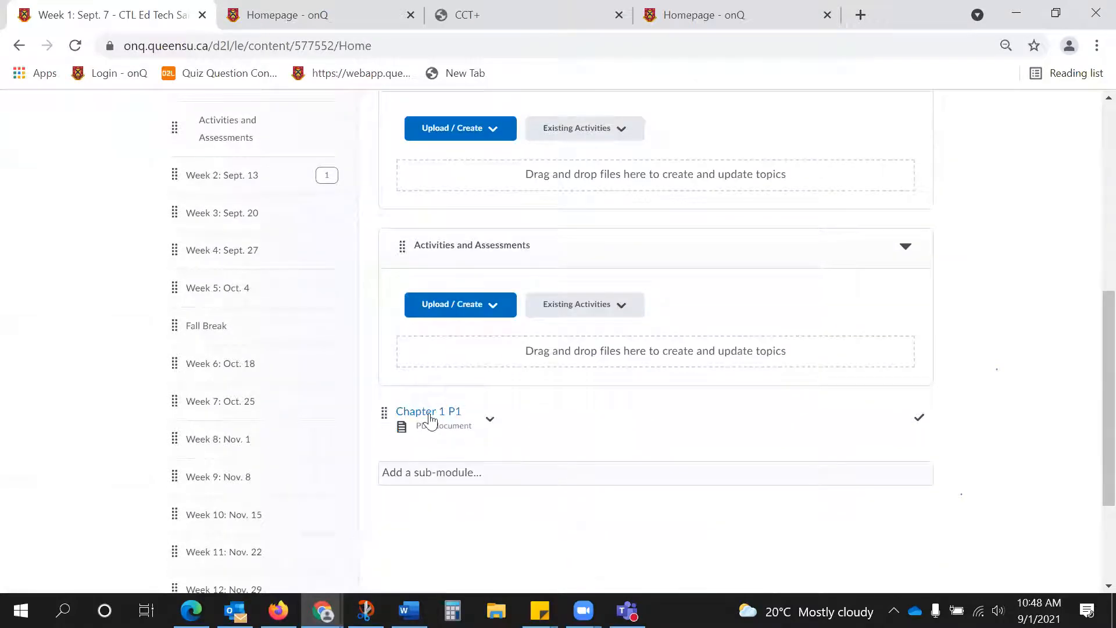
pyautogui.click(455, 414)
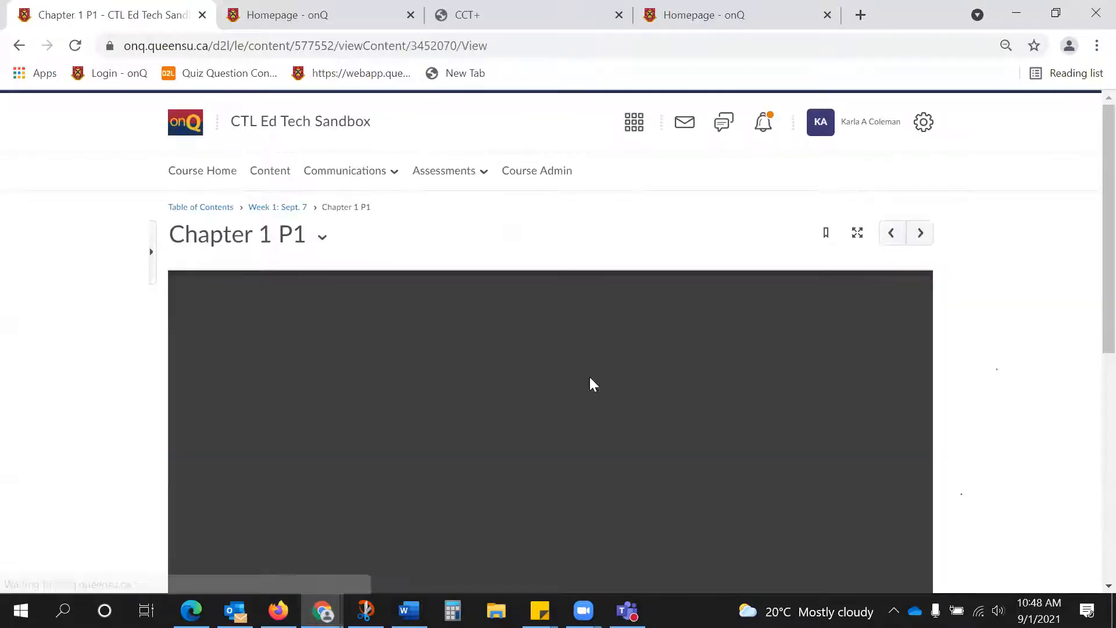
pyautogui.scroll(-1, 590, 378)
pyautogui.scroll(1, 589, 378)
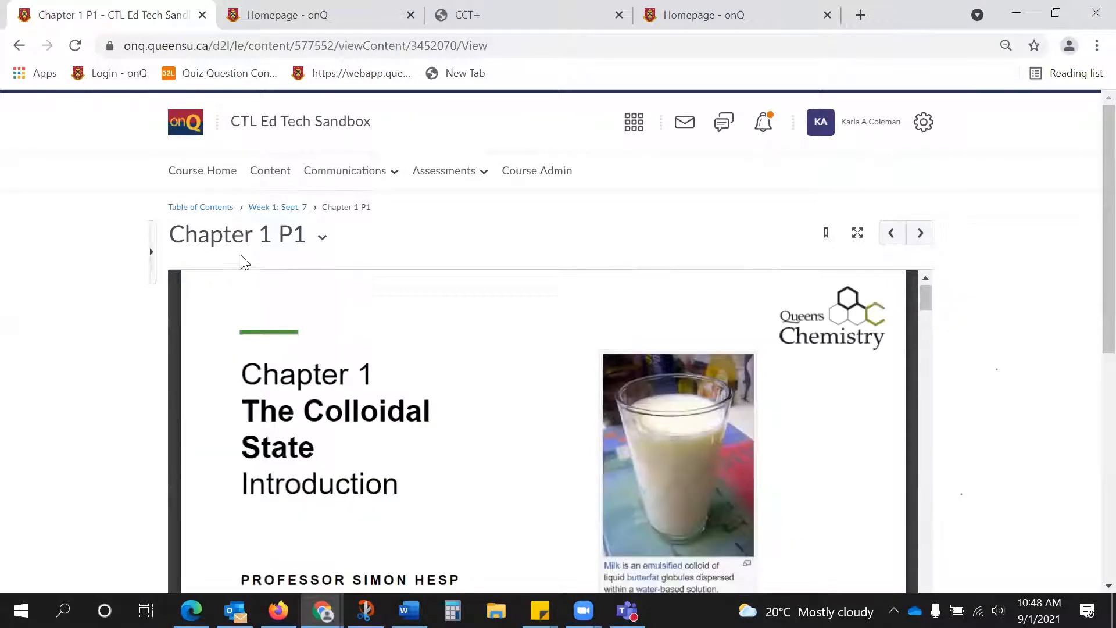
# Return to the table of contents and start creating a link in the Week 1: Sept. 7 module.
pyautogui.click(220, 207)
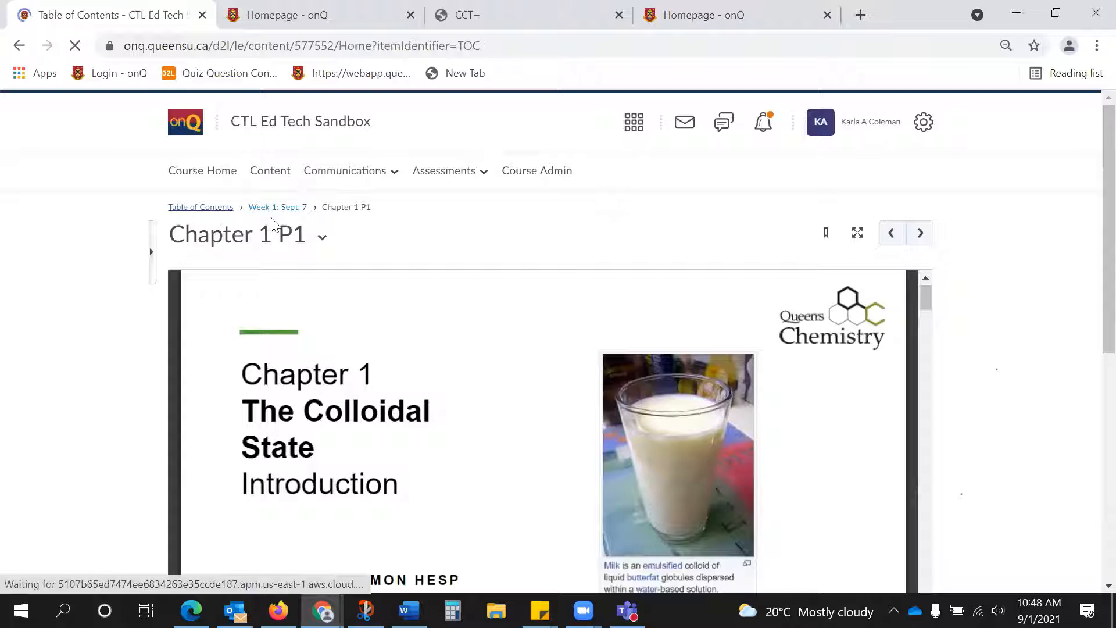
pyautogui.scroll(-2, 272, 226)
pyautogui.scroll(2, 273, 227)
pyautogui.scroll(-1, 414, 267)
pyautogui.scroll(-20, 414, 267)
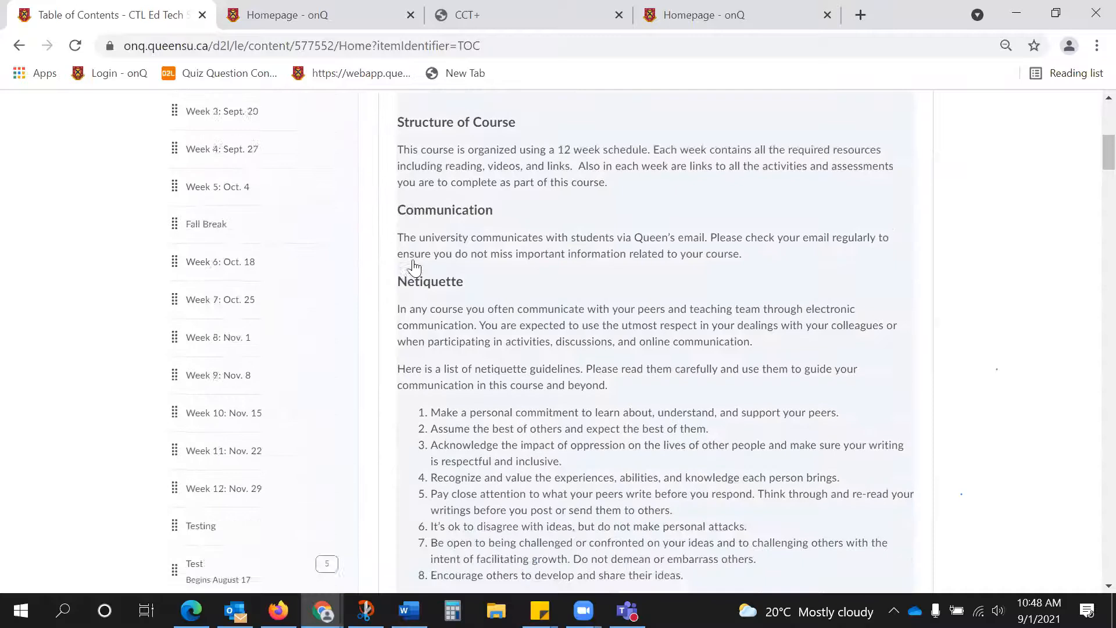
pyautogui.scroll(-5, 412, 259)
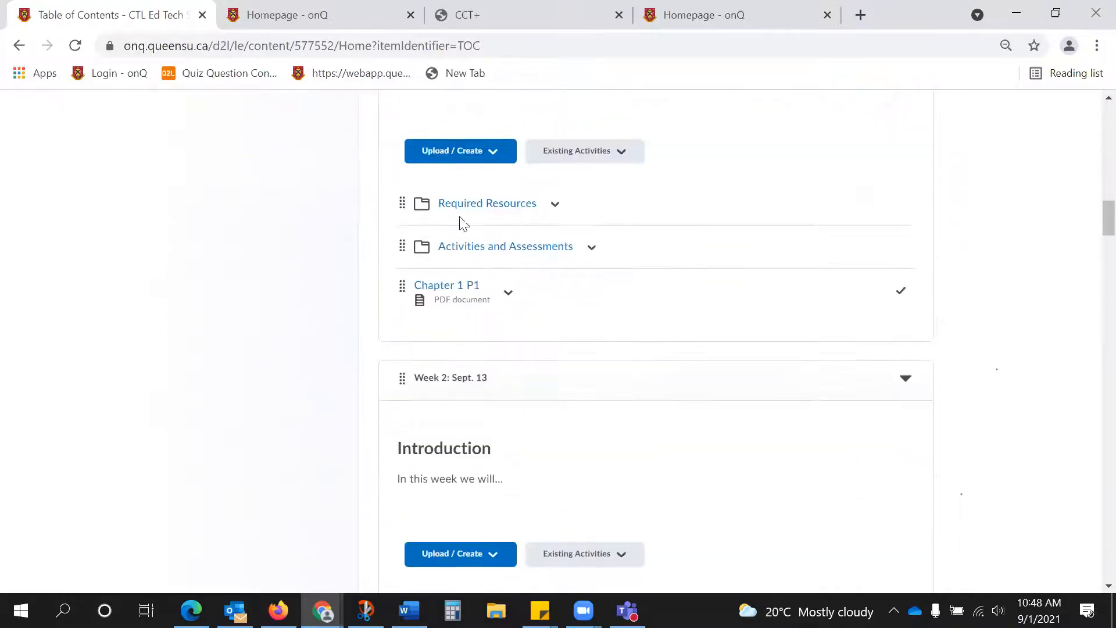
pyautogui.click(457, 153)
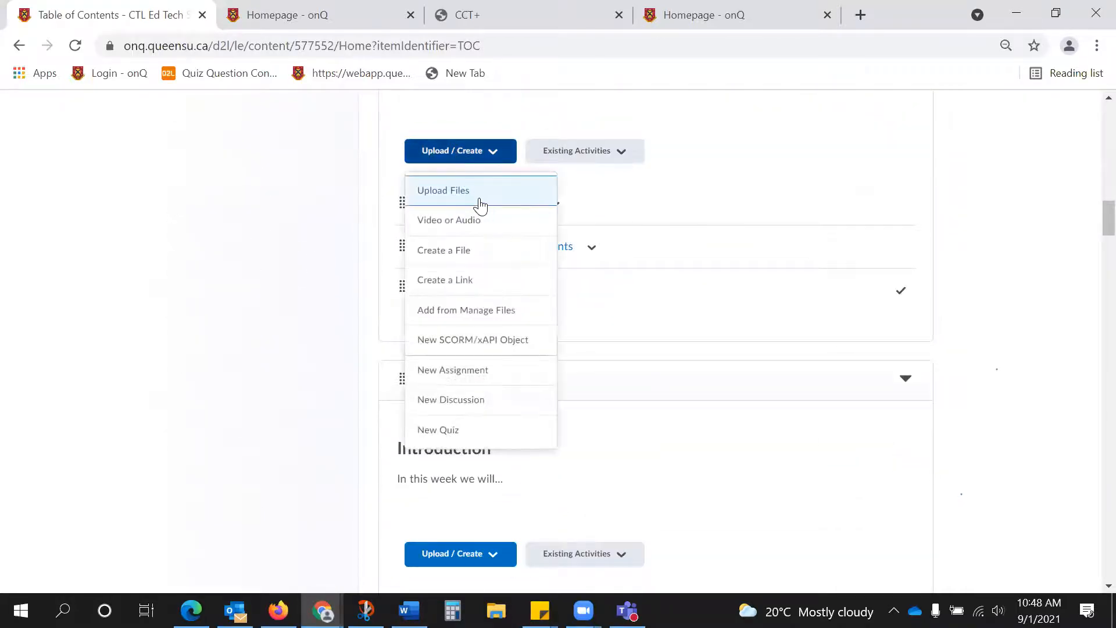
pyautogui.click(477, 289)
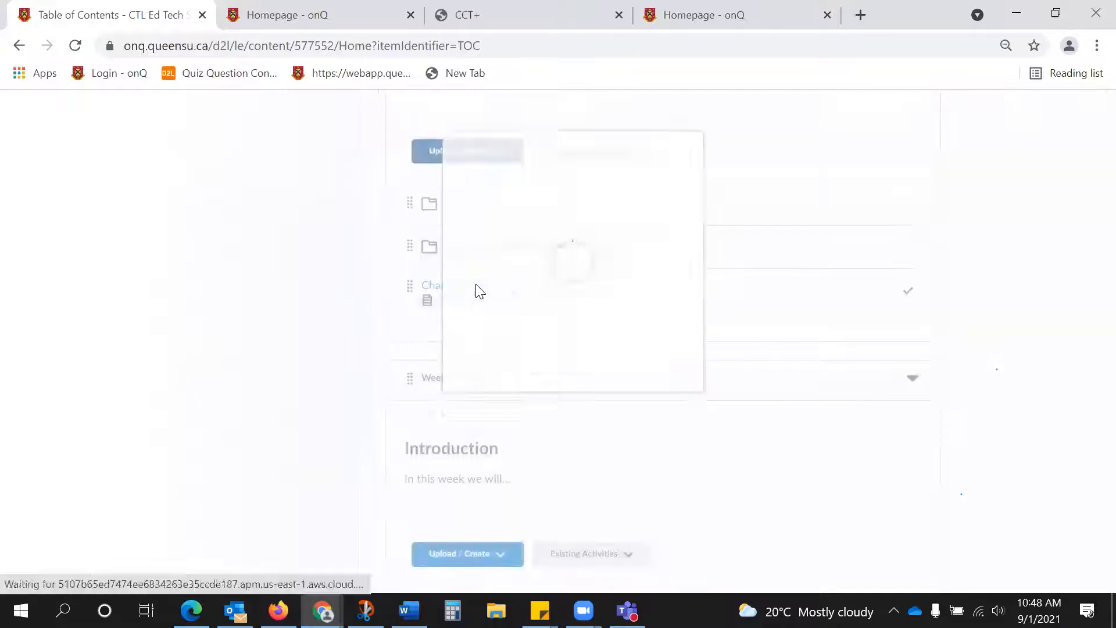
# Open YouTube in a new browser tab.
pyautogui.click(860, 15)
pyautogui.write('youtube.com')
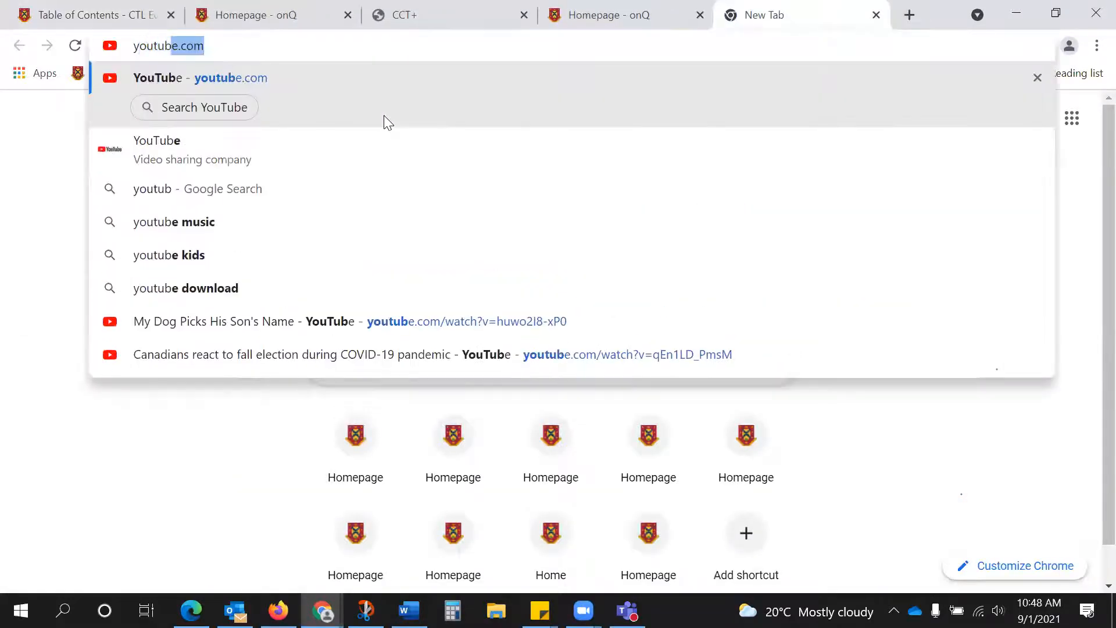
pyautogui.press('Return')
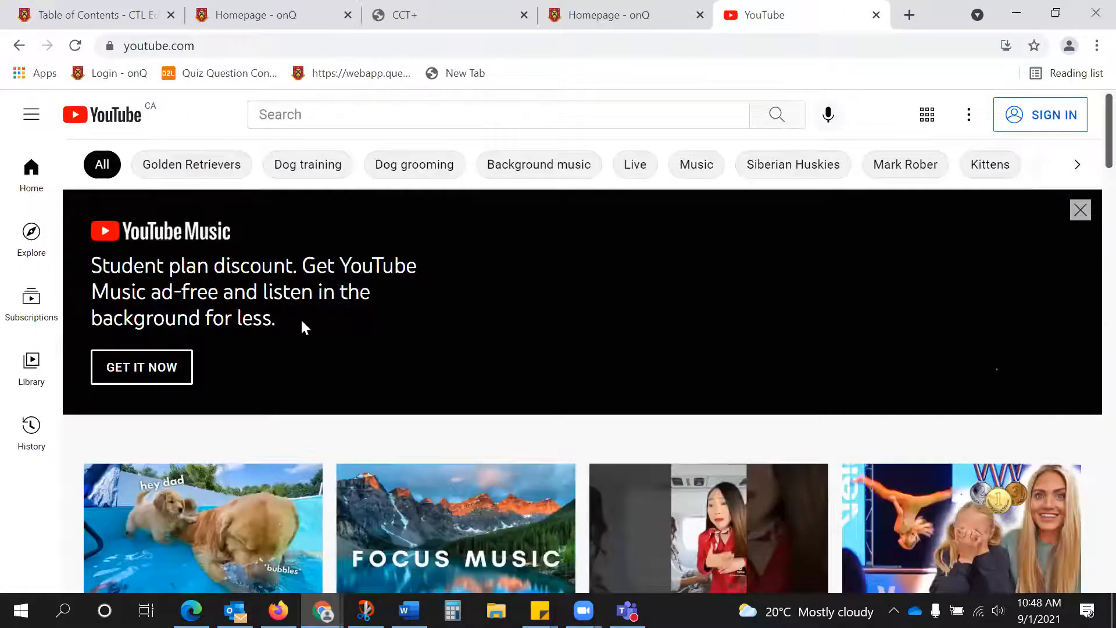
# Open the YouTube video "Tucker Shows Todd How to Swim", copy its URL, and close the YouTube tab.
pyautogui.scroll(-2, 300, 317)
pyautogui.click(174, 538)
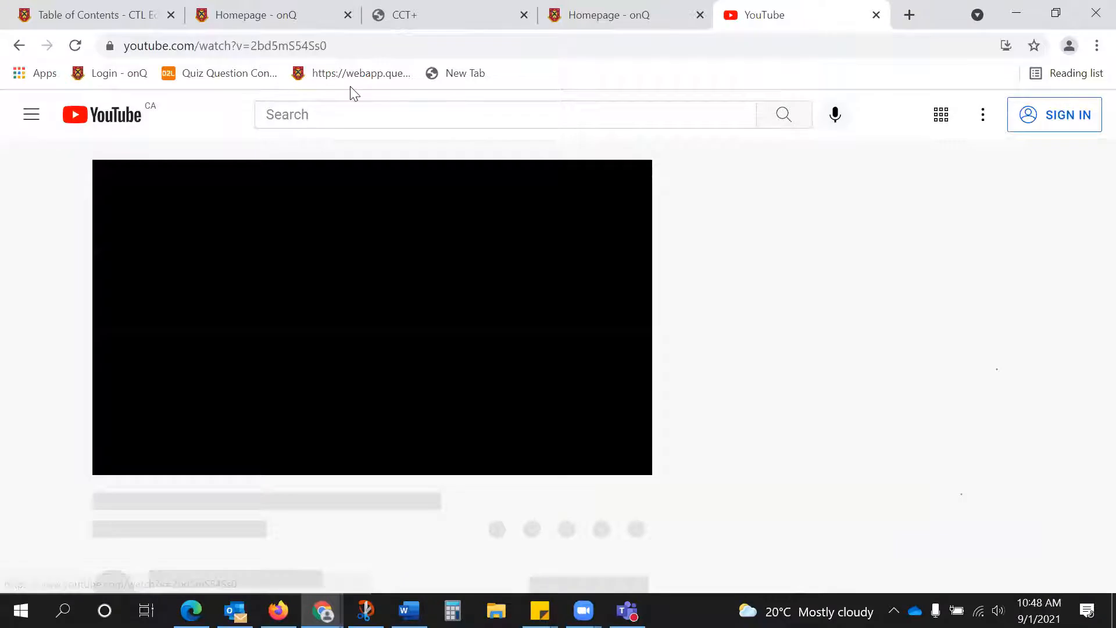
pyautogui.click(351, 47)
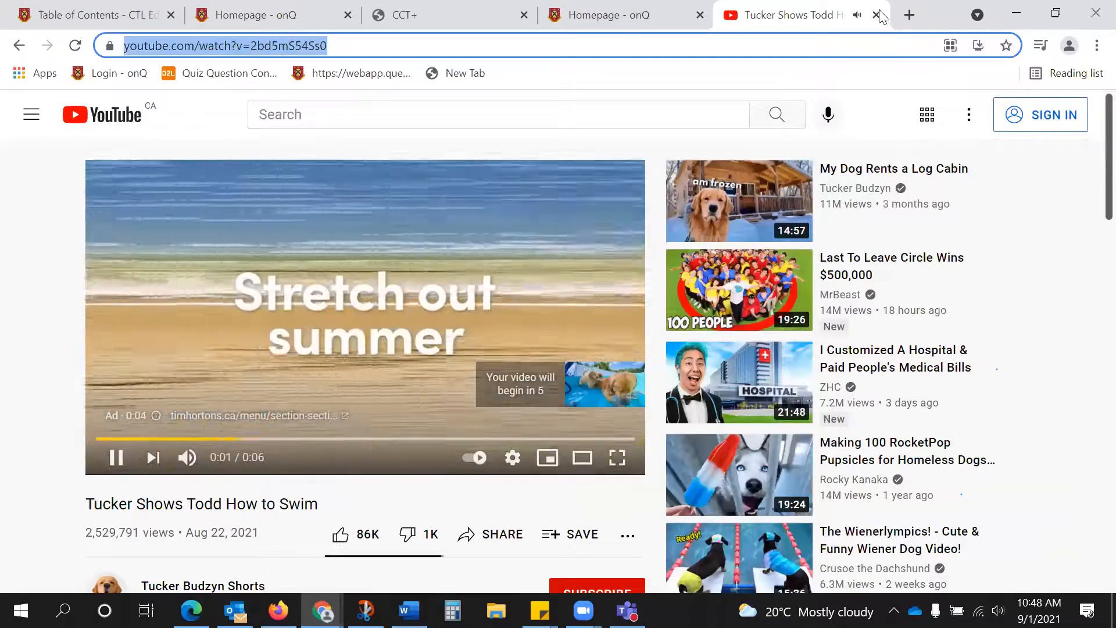
pyautogui.click(876, 15)
# Create the new link with the copied YouTube URL and the title "Watch this!", kept as an external resource.
pyautogui.click(511, 234)
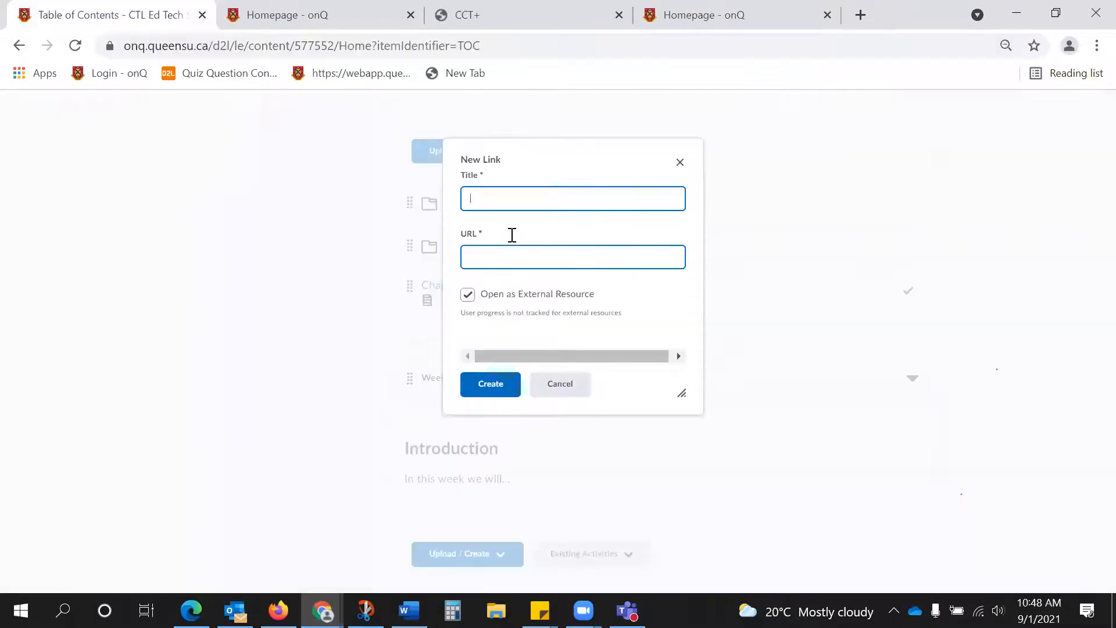
pyautogui.hotkey('ctrl', 'v')
pyautogui.click(516, 187)
pyautogui.write('W')
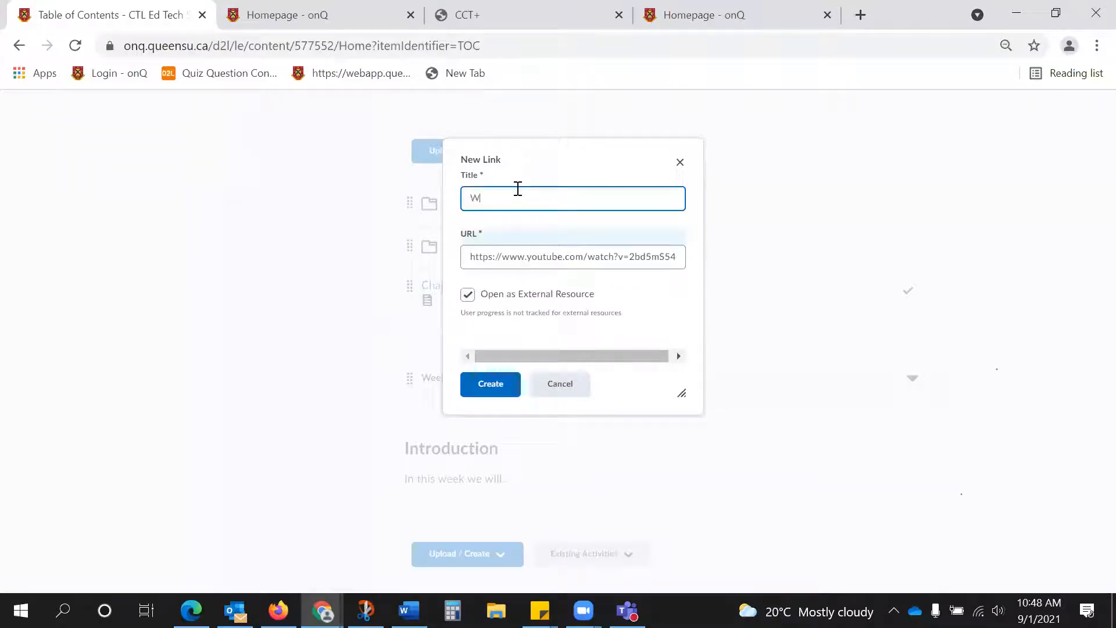
pyautogui.write('atch this!')
pyautogui.click(503, 394)
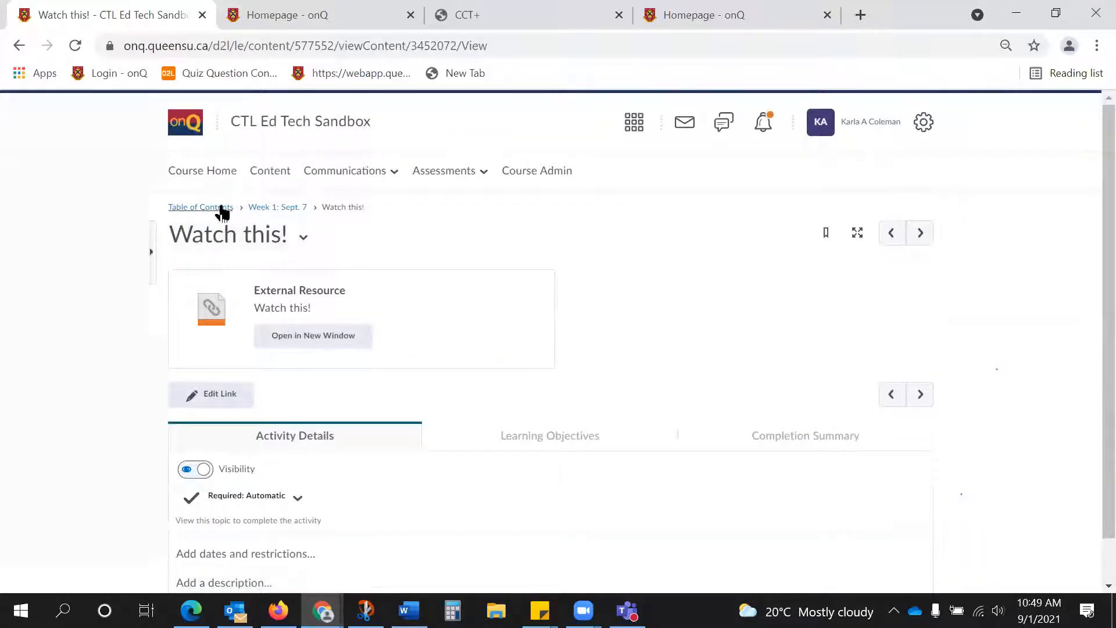
# Return to the Week 1: Sept. 7 module and open the Watch this! link to test it.
pyautogui.click(271, 219)
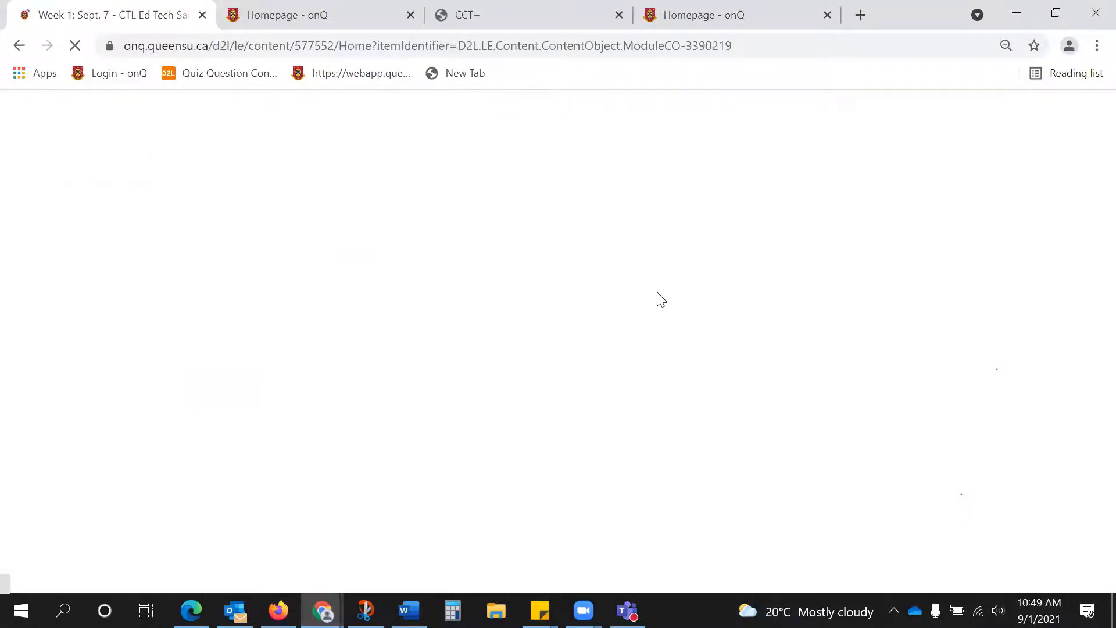
pyautogui.scroll(-10, 656, 299)
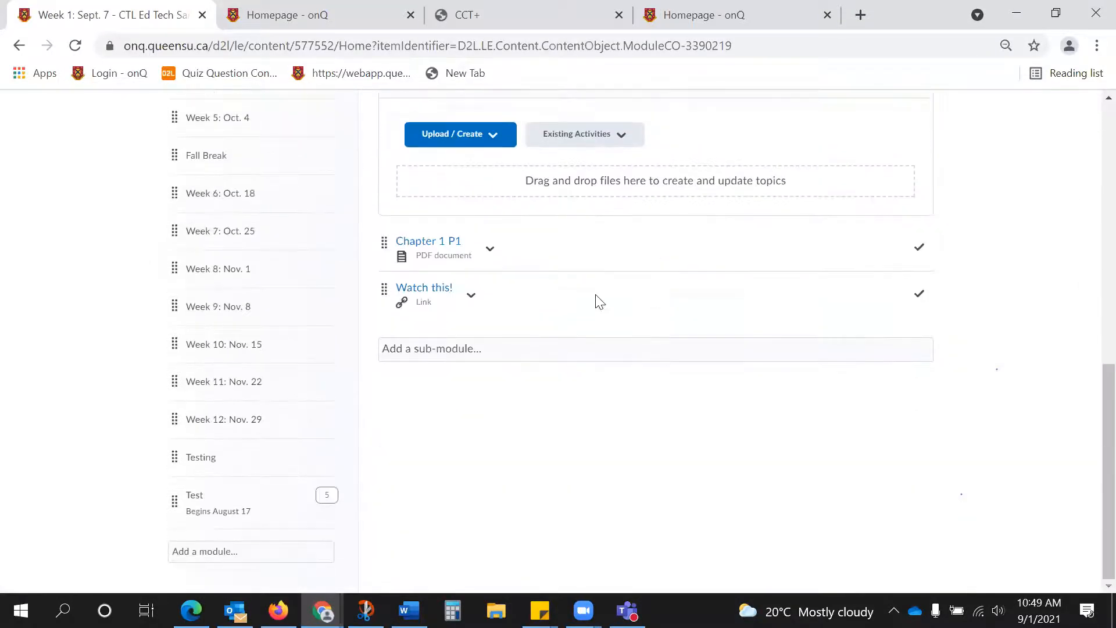
pyautogui.click(431, 291)
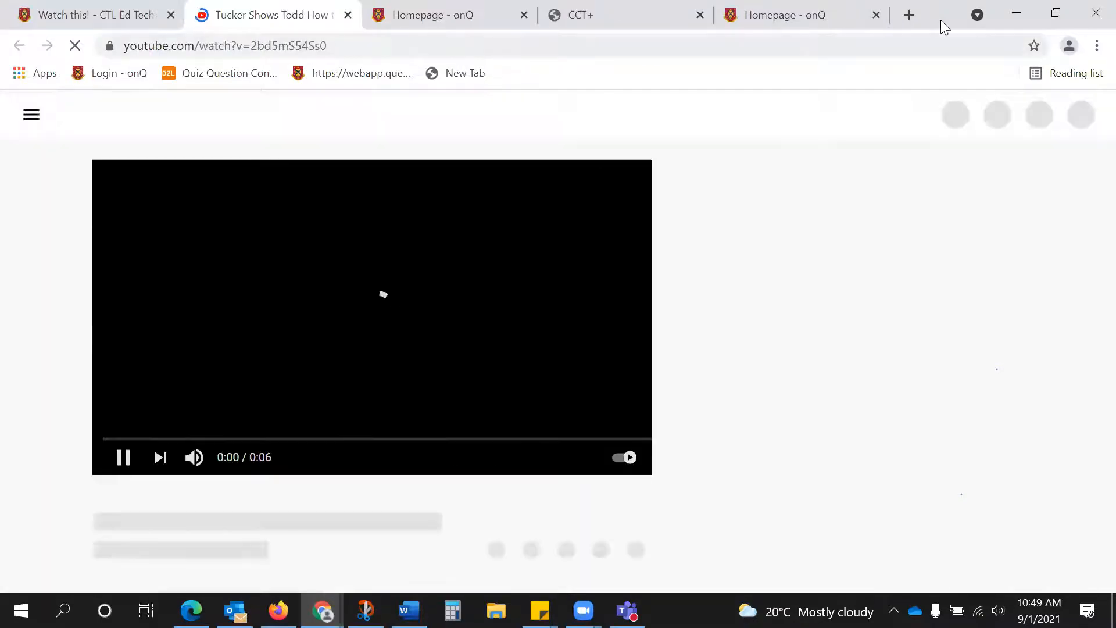
# Close the YouTube, CCT+ and extra onQ homepage tabs, keeping the browser window maximized.
pyautogui.click(1057, 13)
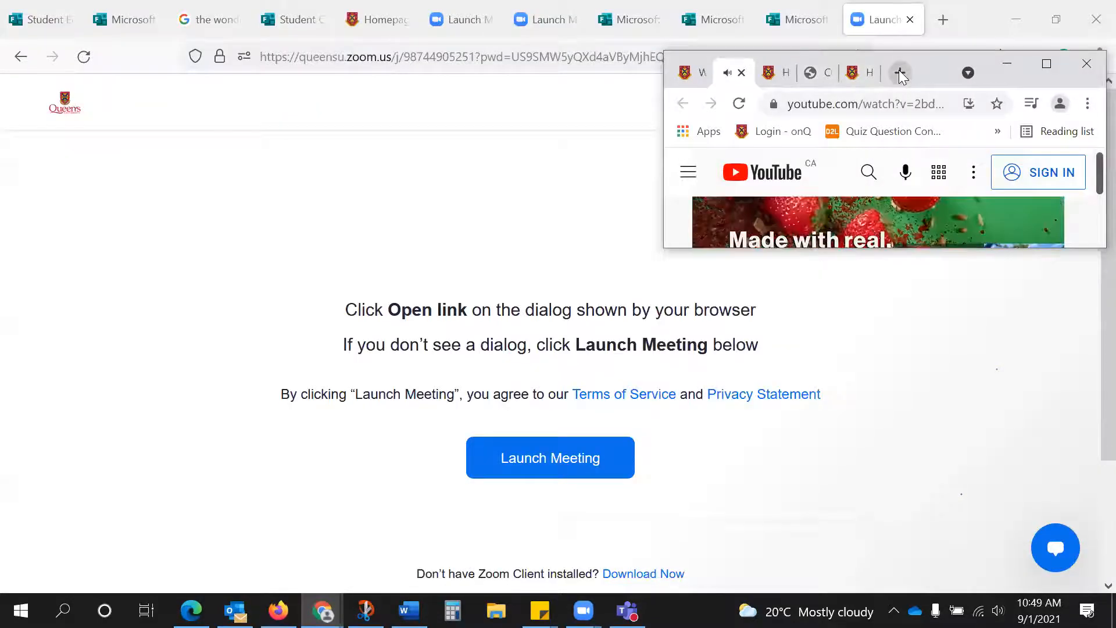
pyautogui.click(868, 77)
pyautogui.click(867, 77)
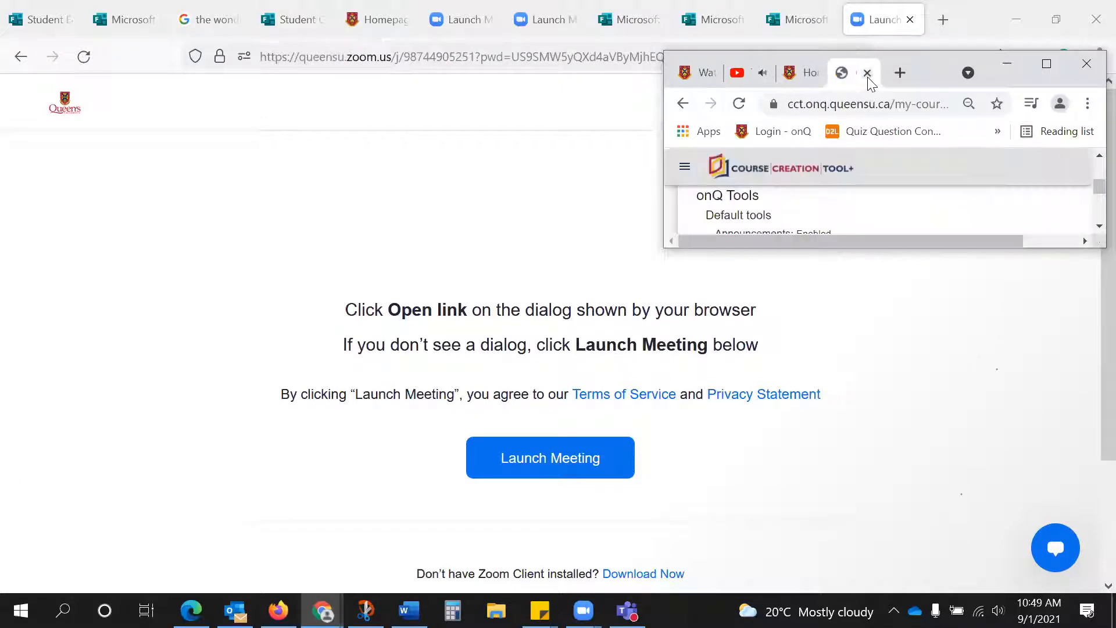
pyautogui.click(868, 77)
pyautogui.click(807, 76)
pyautogui.click(807, 77)
pyautogui.click(1039, 69)
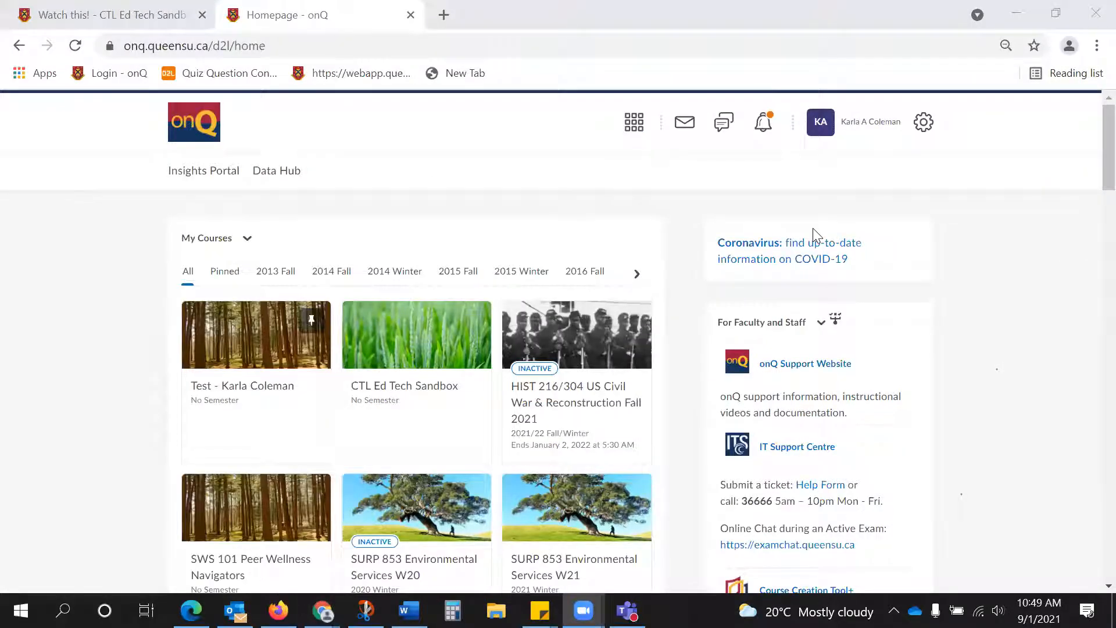
# Return to the Week 1: Sept. 7 module and move the Watch this! link above Chapter 1 P1.
pyautogui.click(10, 326)
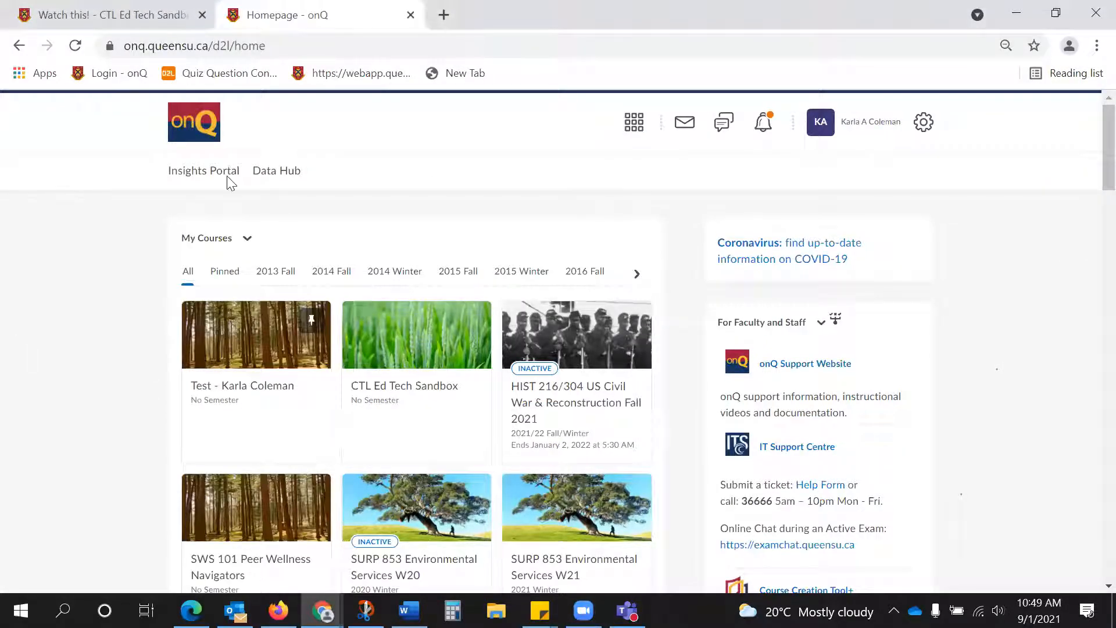
pyautogui.click(47, 7)
pyautogui.click(259, 208)
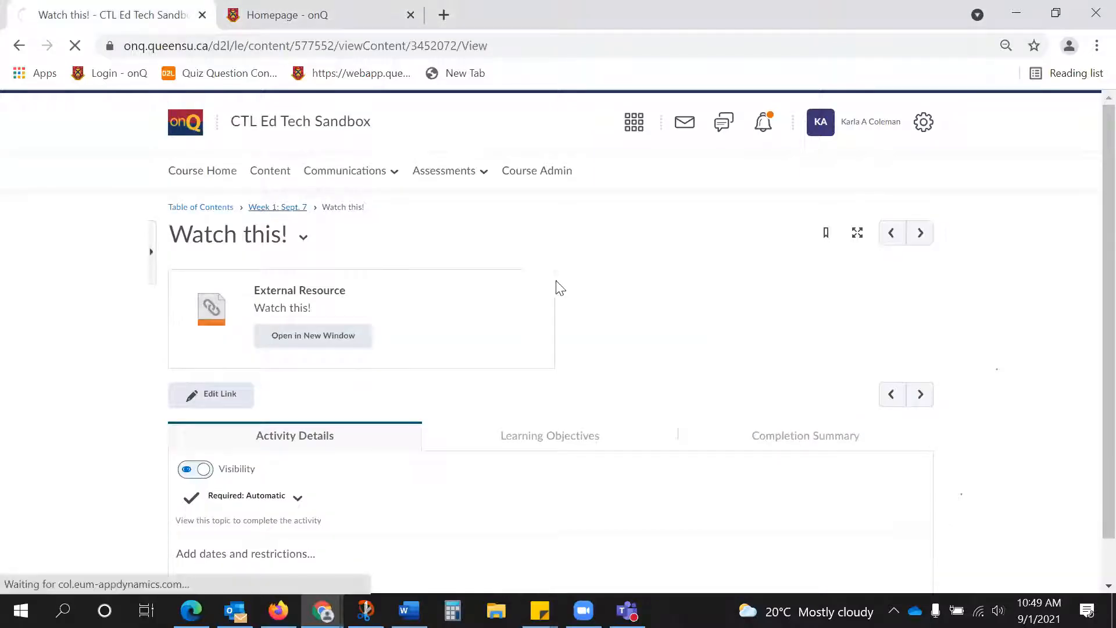
pyautogui.scroll(-5, 567, 282)
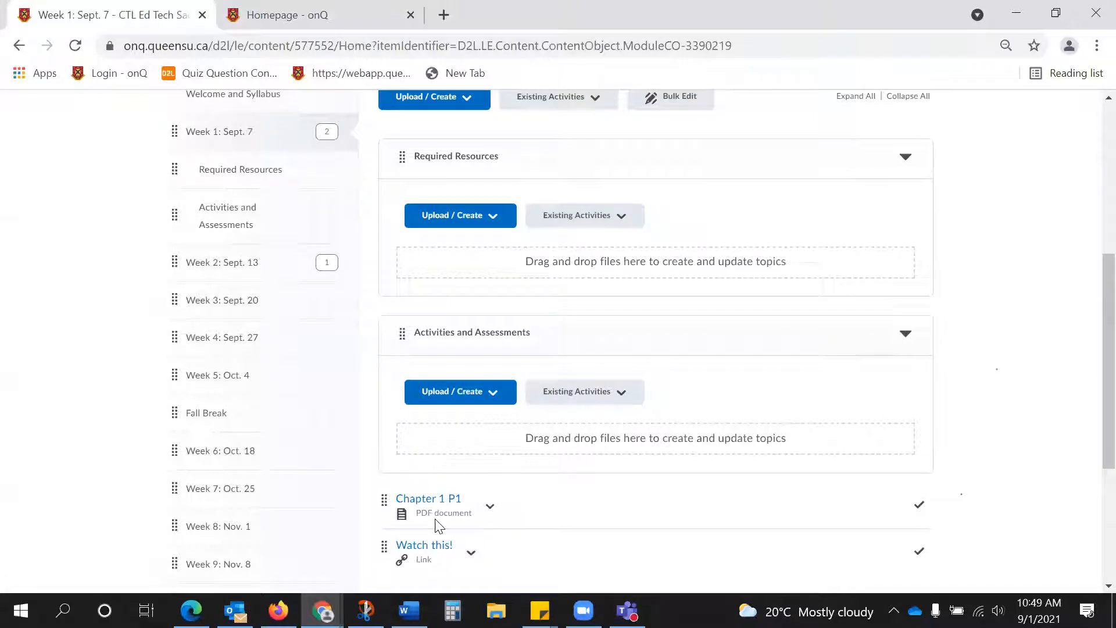
pyautogui.scroll(-2, 585, 475)
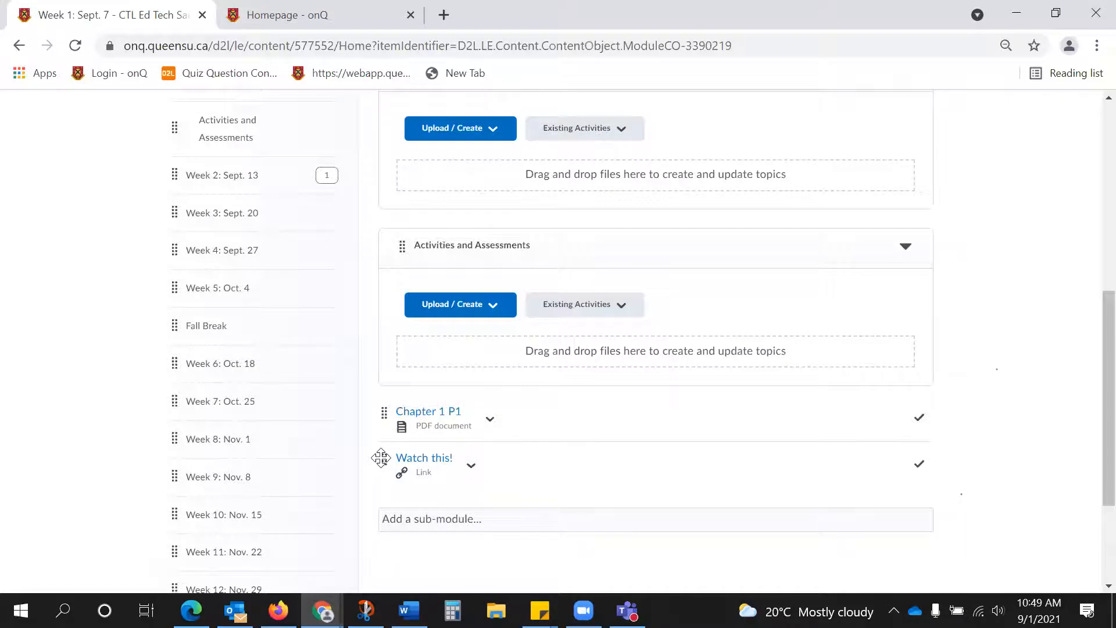
pyautogui.moveTo(381, 458); pyautogui.dragTo(383, 412)
pyautogui.moveTo(382, 460); pyautogui.dragTo(382, 425)
# Start creating a file in Week 1's Required Resources sub-module and title it "Chapter 1".
pyautogui.scroll(1, 534, 431)
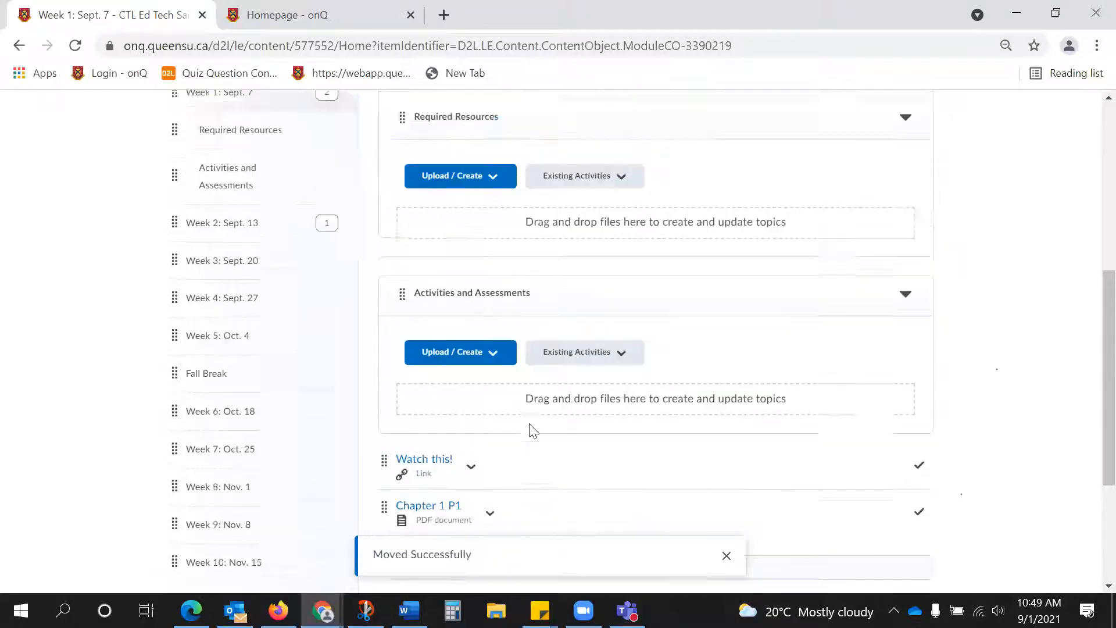
pyautogui.scroll(2, 533, 431)
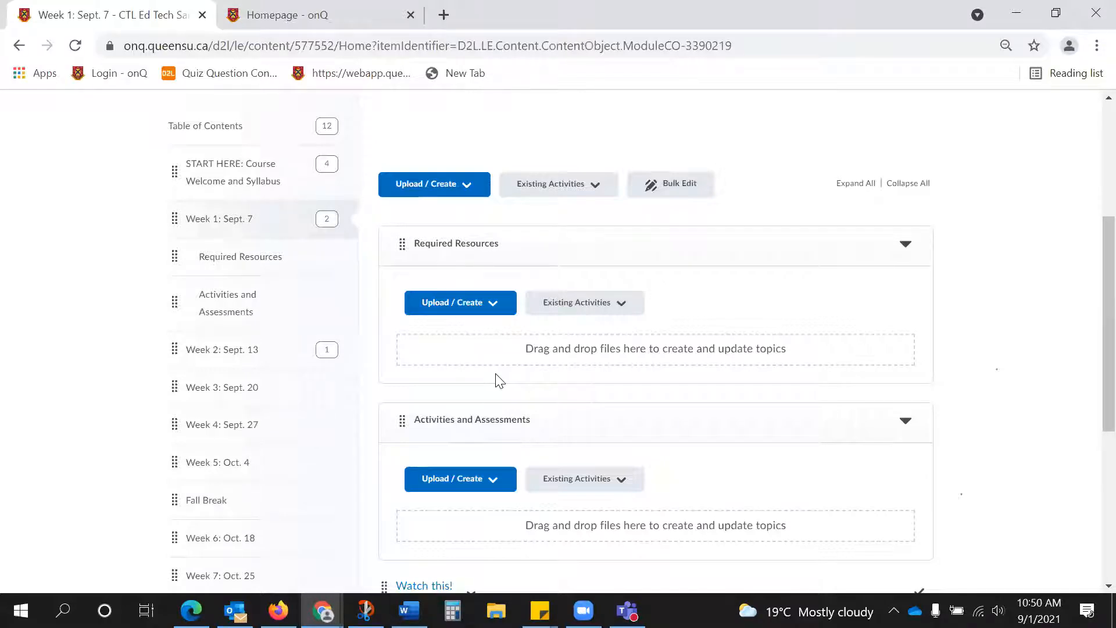
pyautogui.click(474, 302)
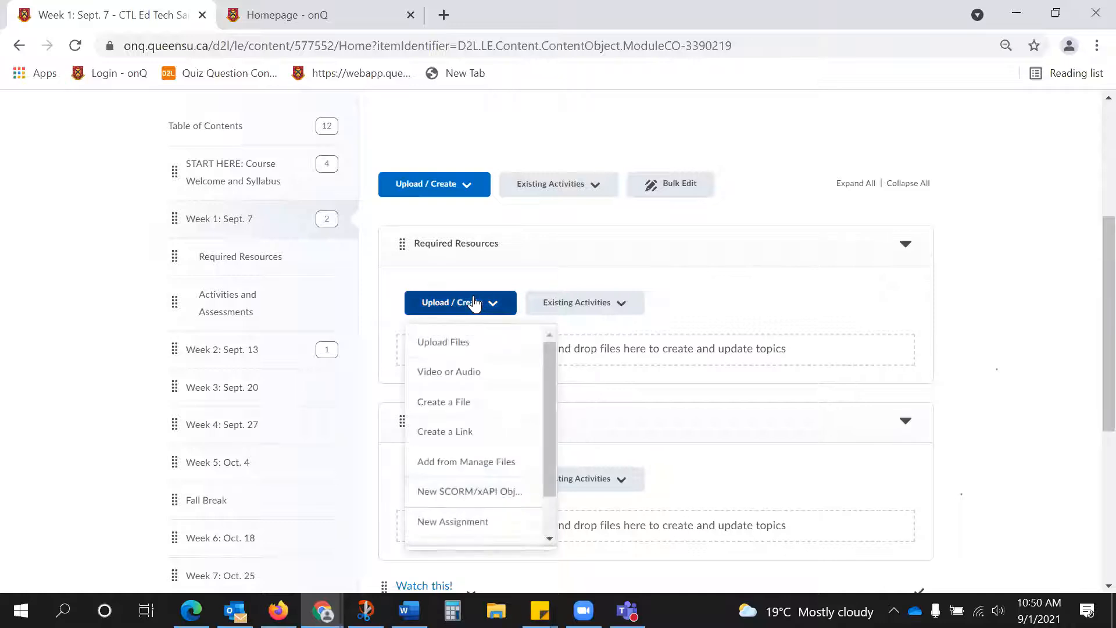
pyautogui.click(453, 405)
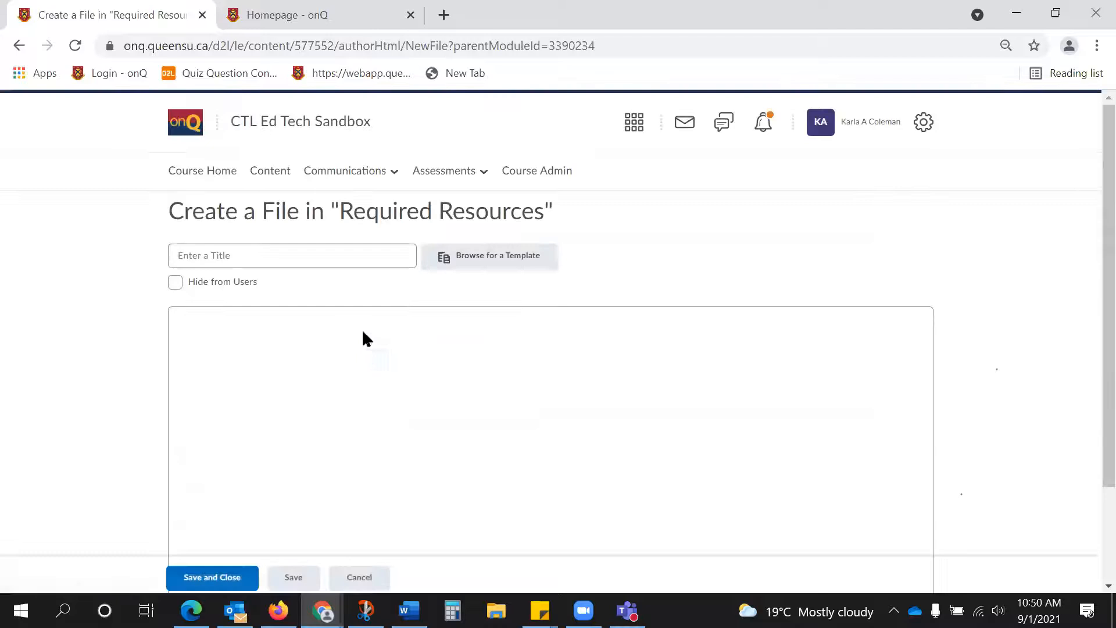
pyautogui.click(331, 255)
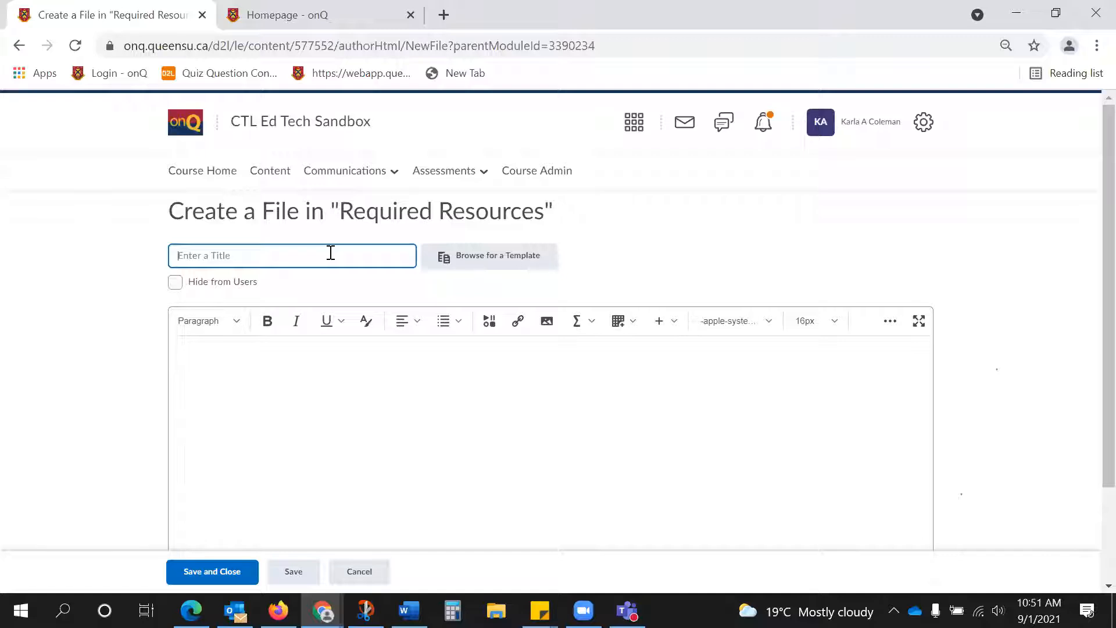
pyautogui.write('Chapter 1')
# Start inserting media from Streaming Service (Ensemble) and sign in through the Queen's single sign-on.
pyautogui.click(493, 323)
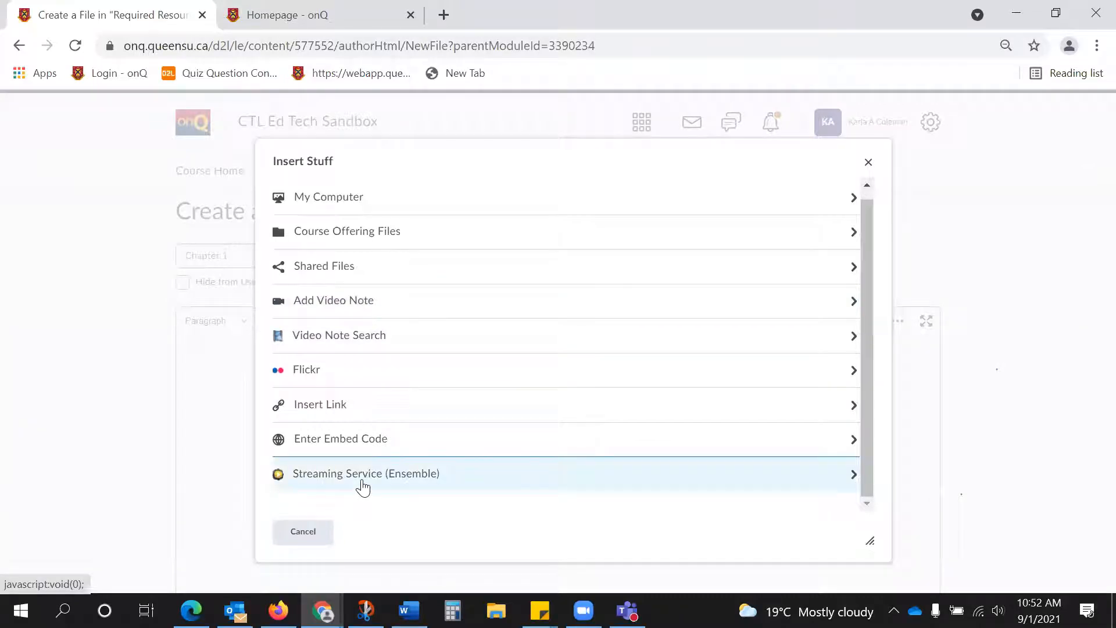
pyautogui.click(365, 486)
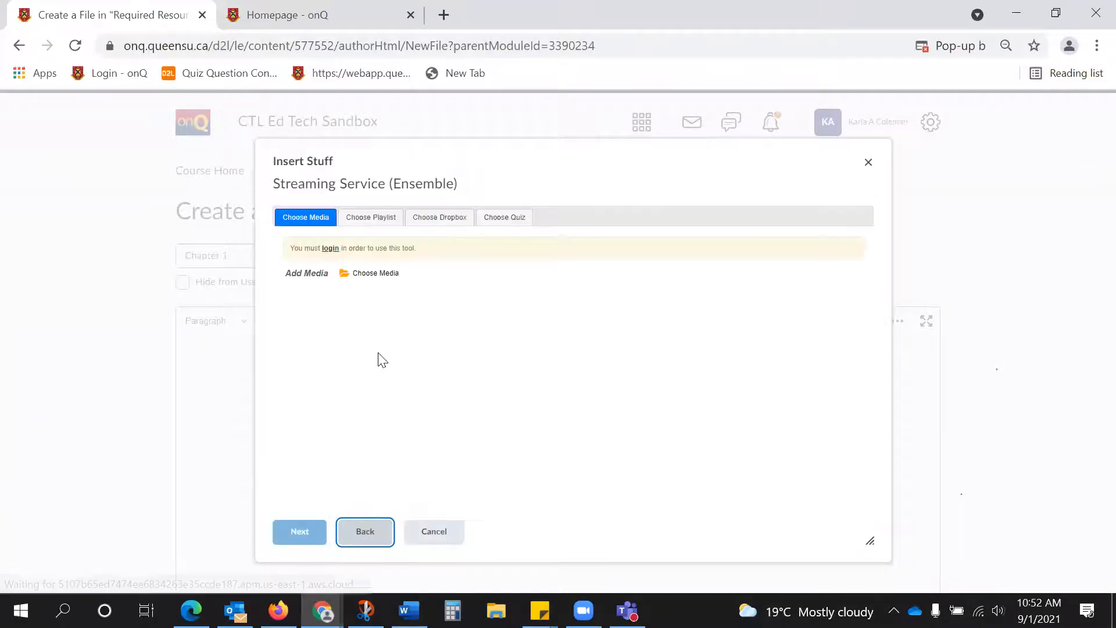
pyautogui.click(329, 249)
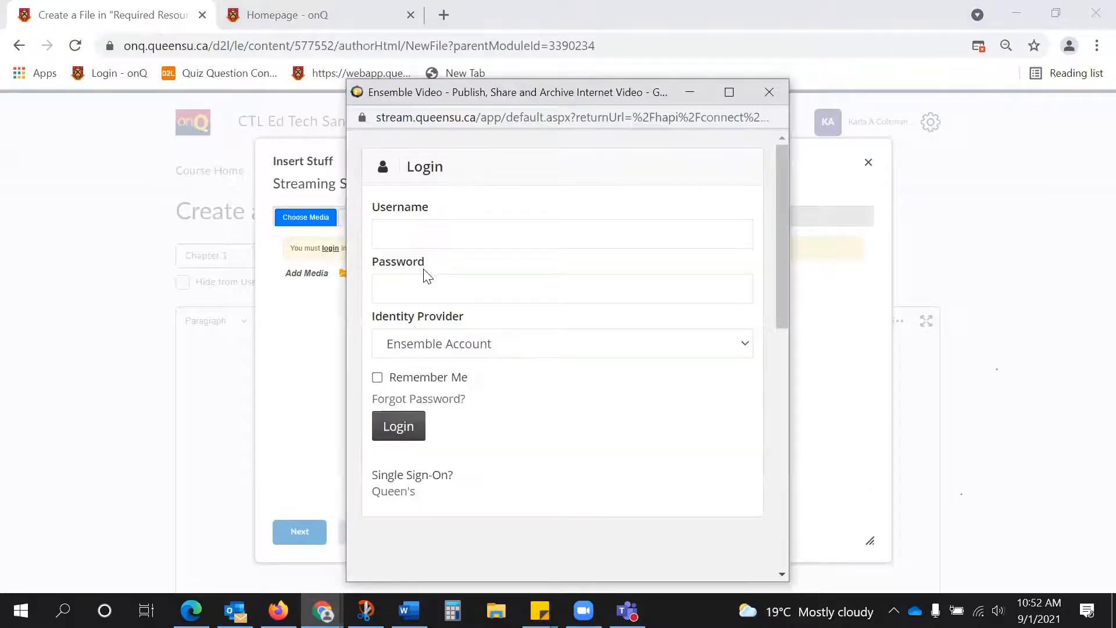
pyautogui.click(405, 496)
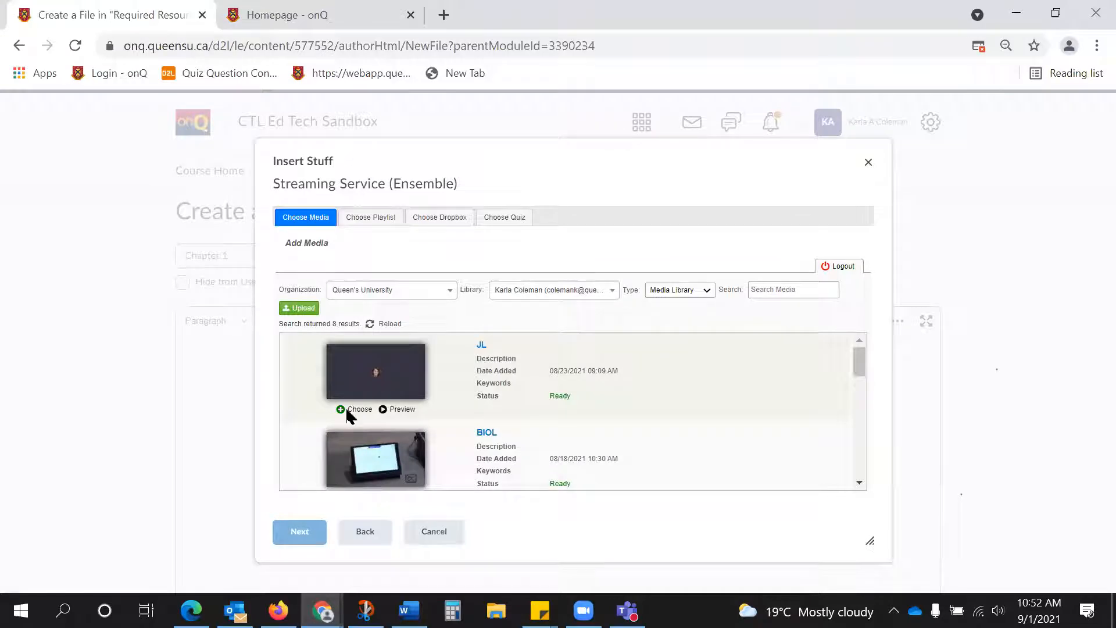
# Insert the JL video from the media library into the Chapter 1 page, then save and close the file.
pyautogui.click(347, 408)
pyautogui.click(300, 328)
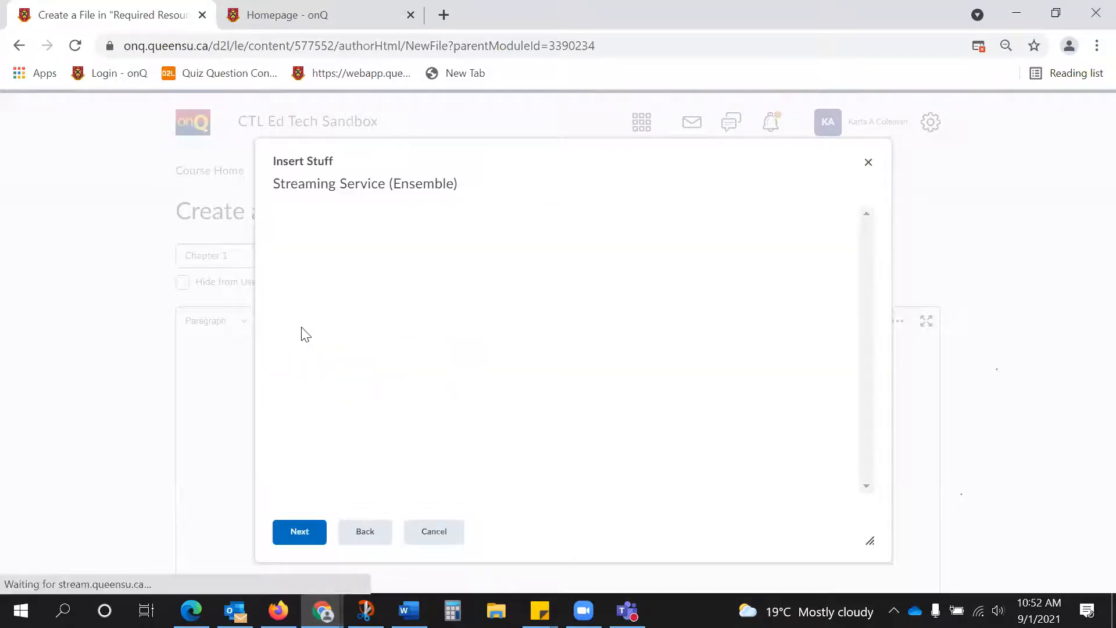
pyautogui.click(307, 531)
pyautogui.click(310, 533)
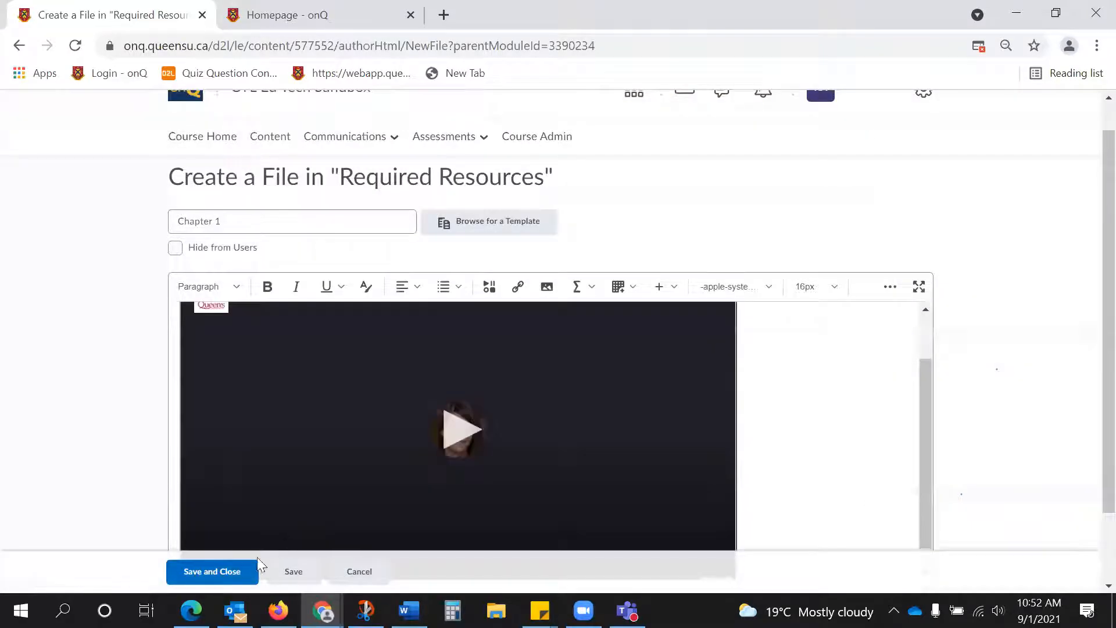
pyautogui.click(230, 571)
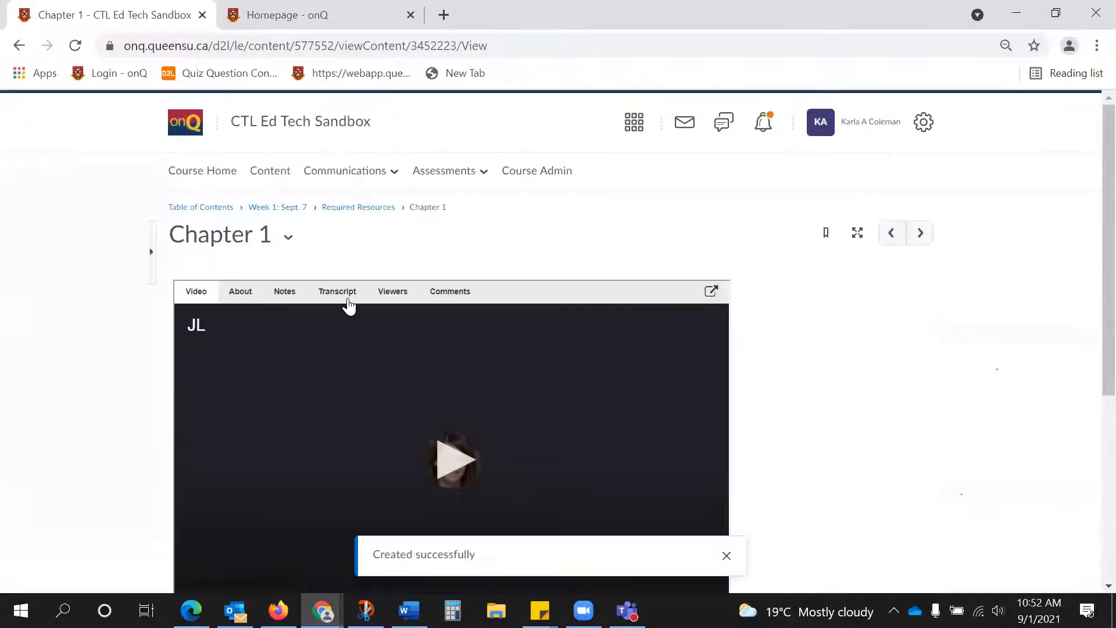
# Return to the Week 1: Sept. 7 module and view the Chapter 1 page under Required Resources.
pyautogui.click(284, 209)
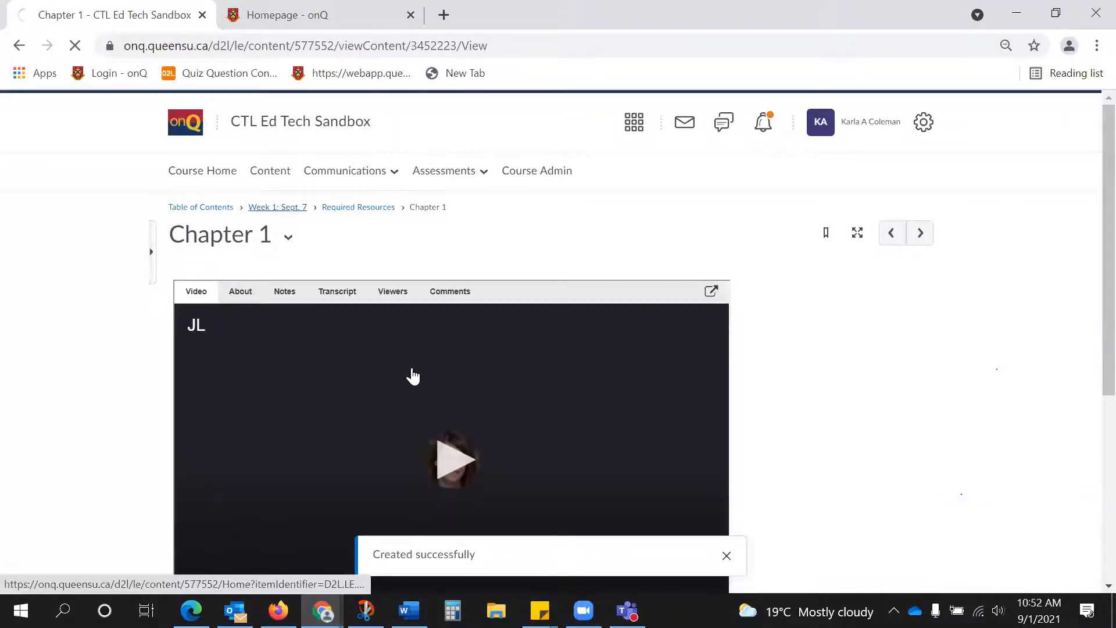
pyautogui.scroll(-8, 419, 366)
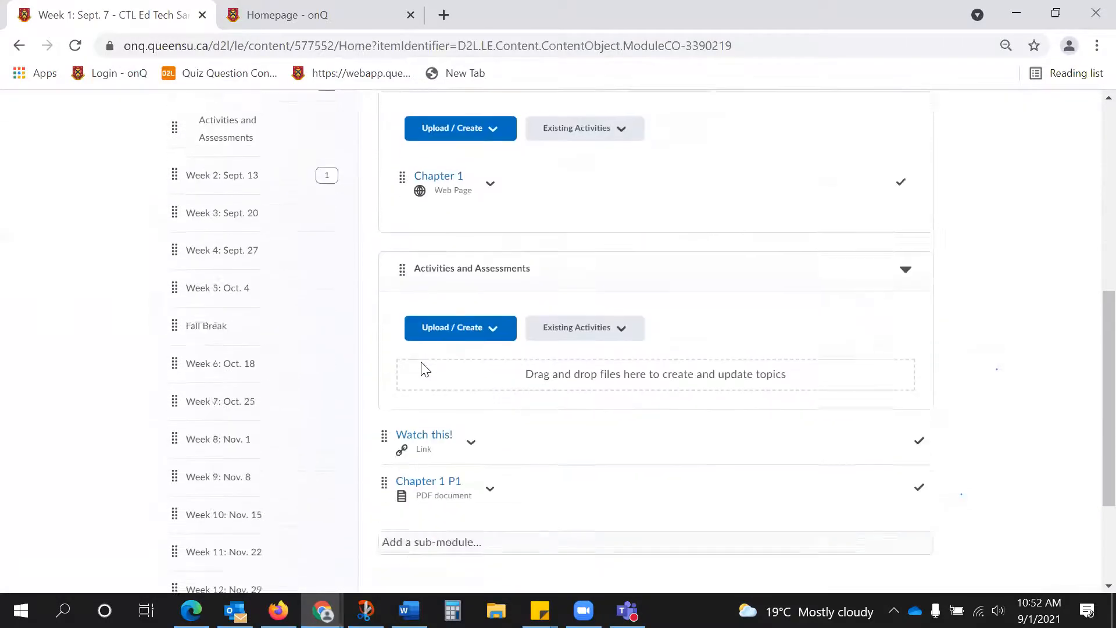
pyautogui.scroll(5, 425, 369)
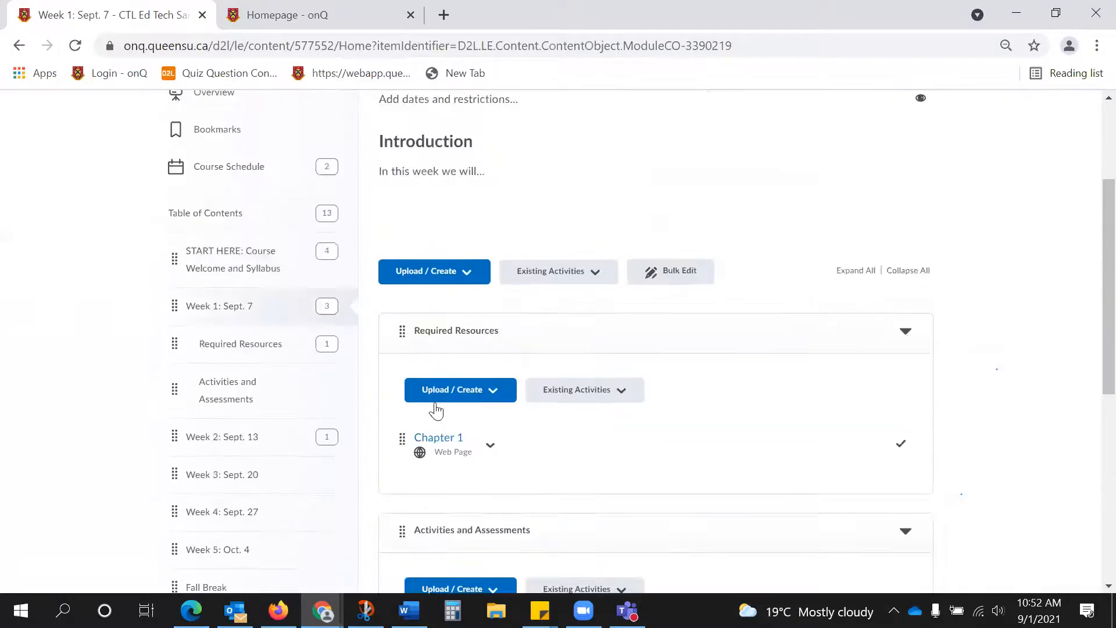
pyautogui.click(443, 445)
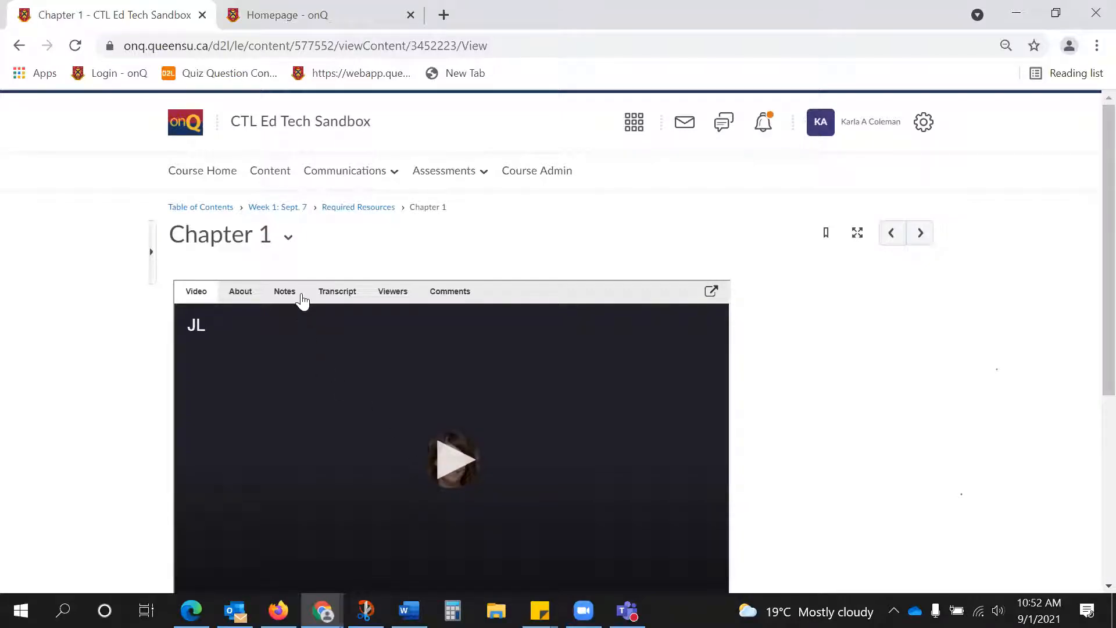
# Return to the Week 1: Sept. 7 module and add a new module titled "Final Exam" to the end of the table of contents.
pyautogui.click(282, 209)
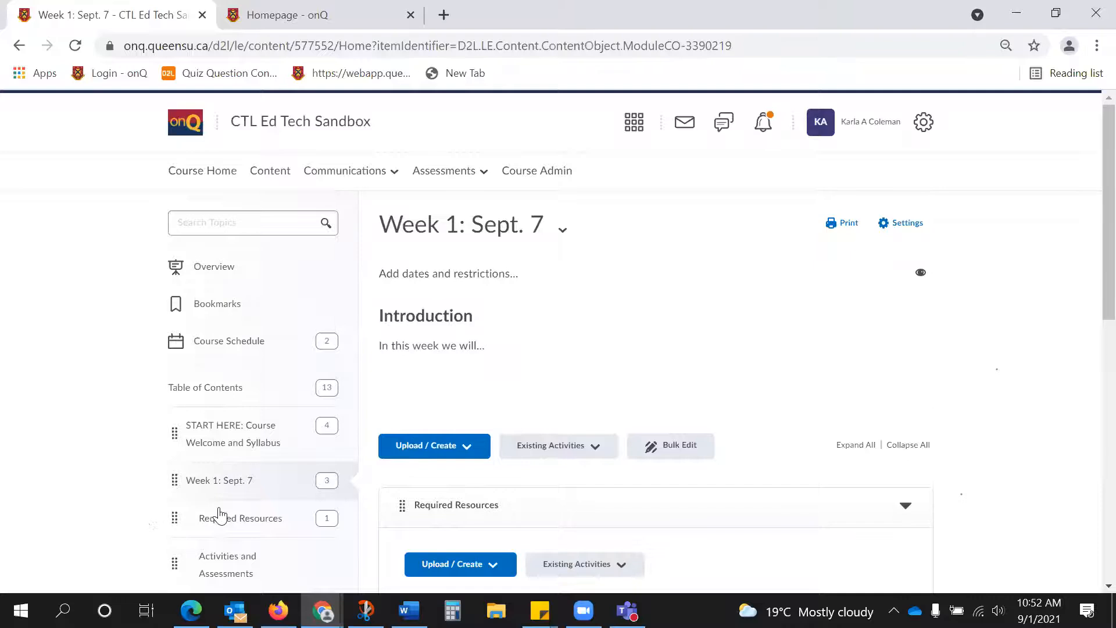
pyautogui.scroll(-3, 209, 521)
pyautogui.scroll(-2, 209, 520)
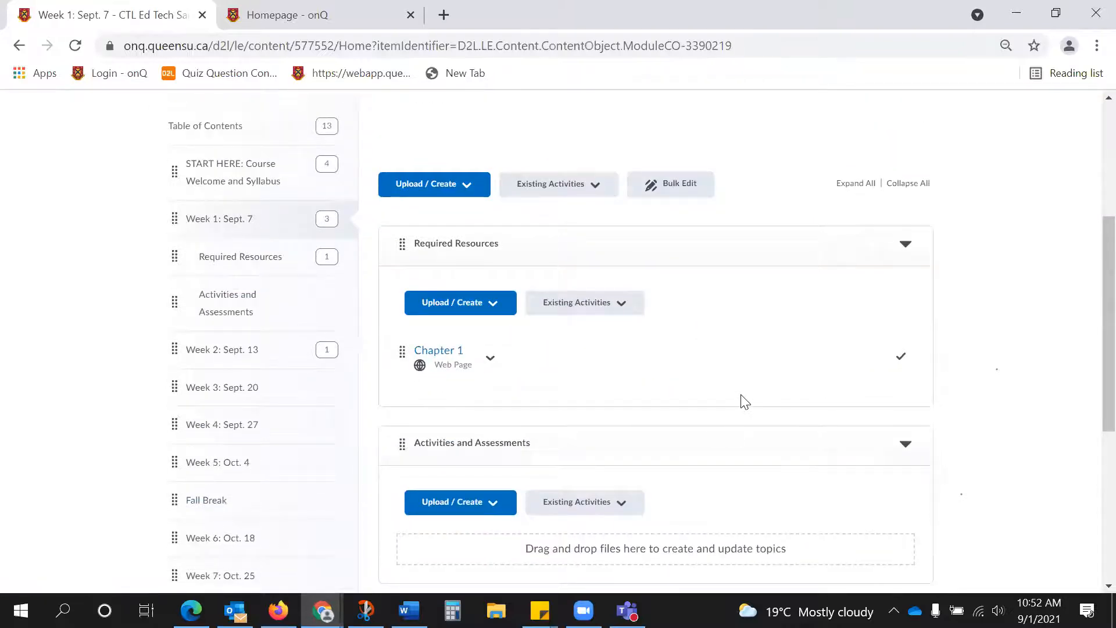
pyautogui.scroll(-5, 743, 400)
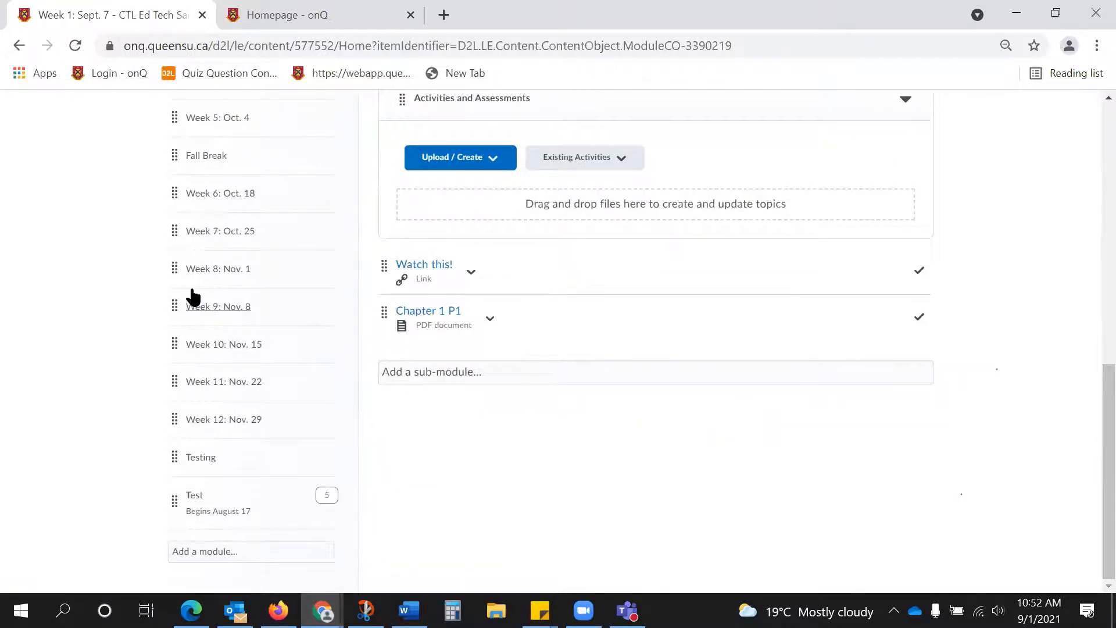
pyautogui.click(208, 548)
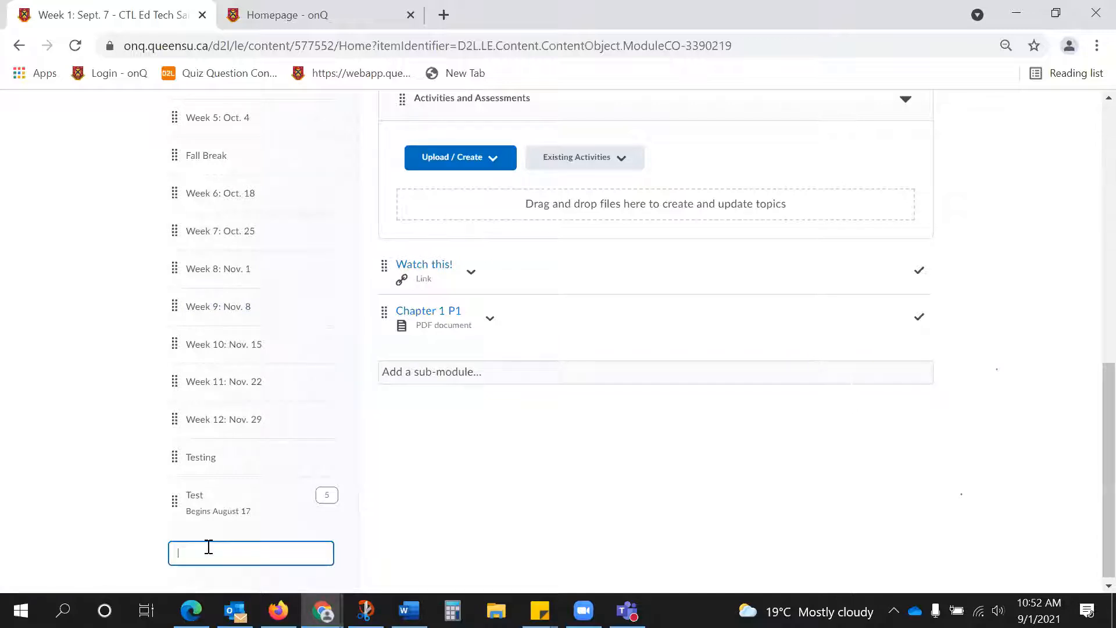
pyautogui.write('Final Exam')
pyautogui.press('Return')
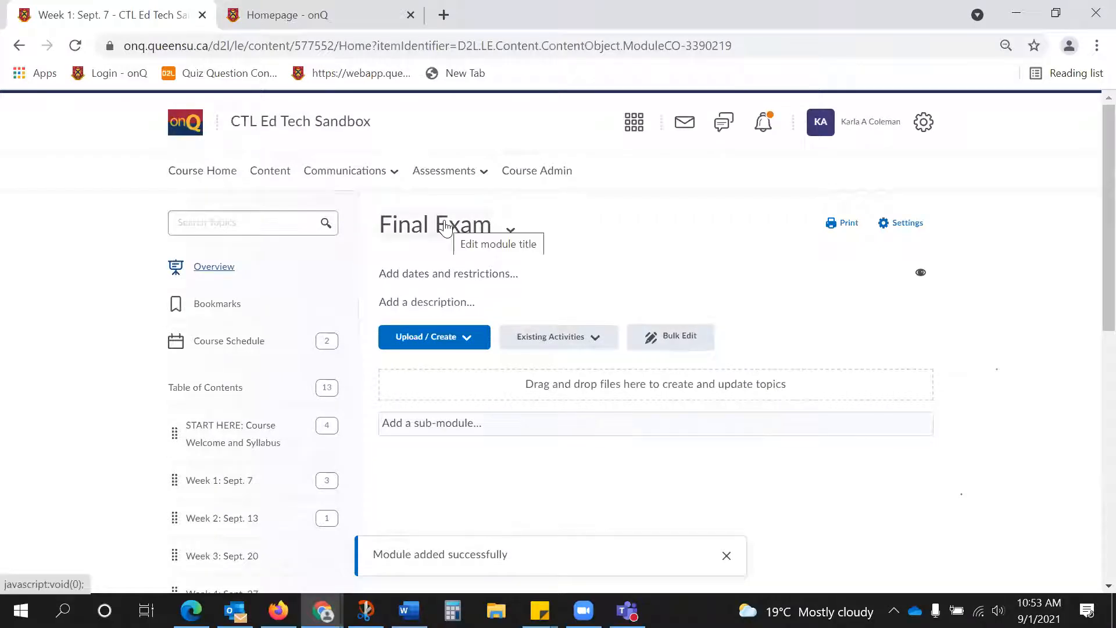
# Hide the Final Exam module, make it visible again, and open its dates and restrictions for editing.
pyautogui.click(510, 231)
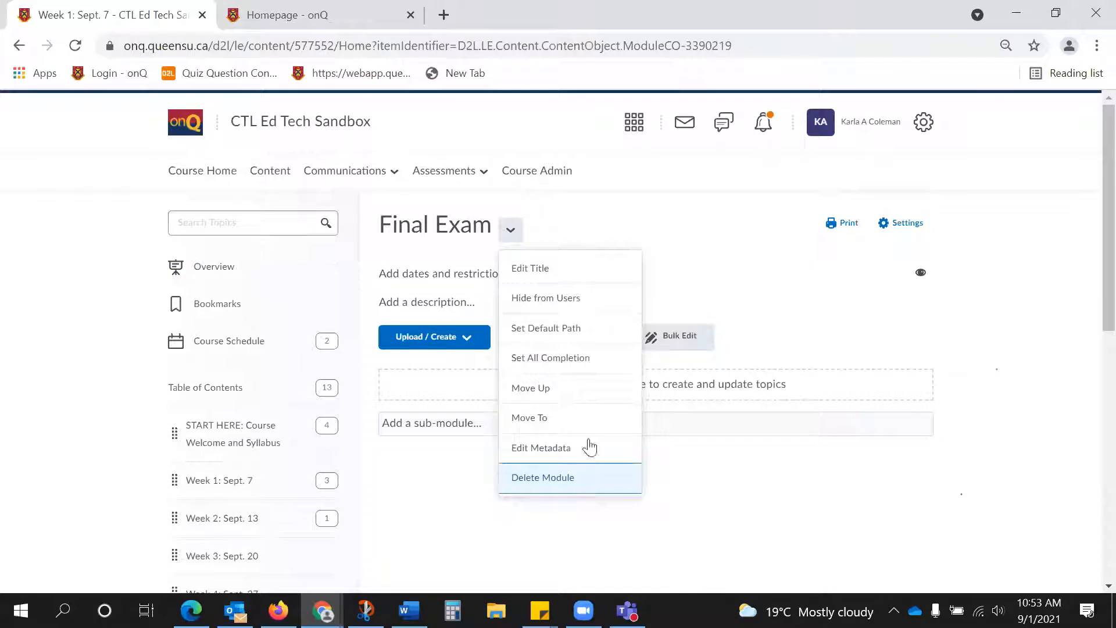
pyautogui.click(716, 220)
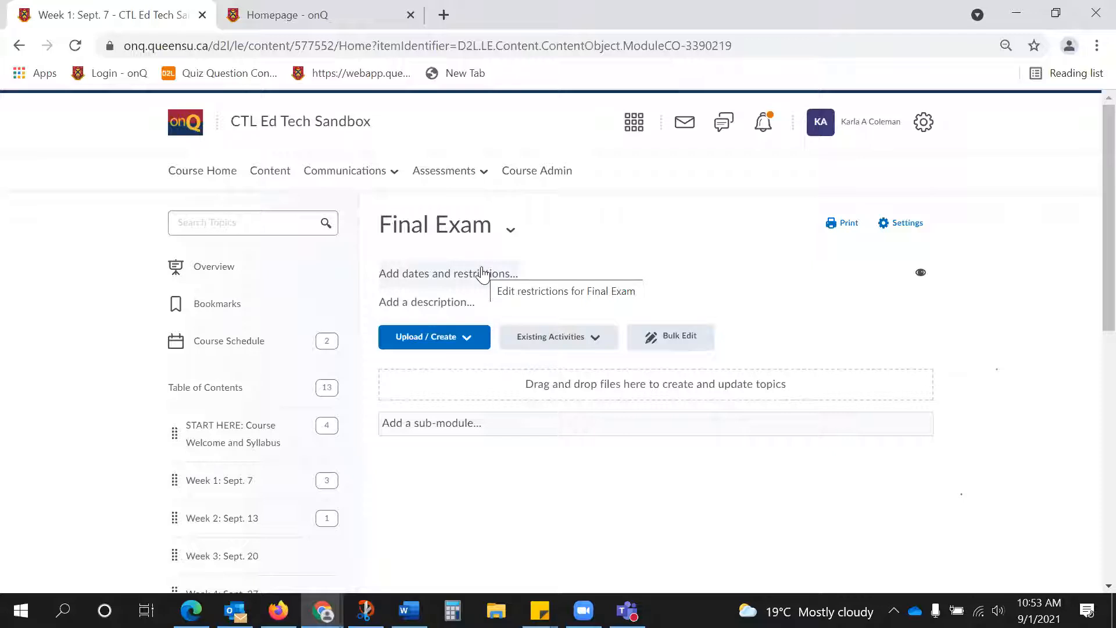
pyautogui.click(917, 277)
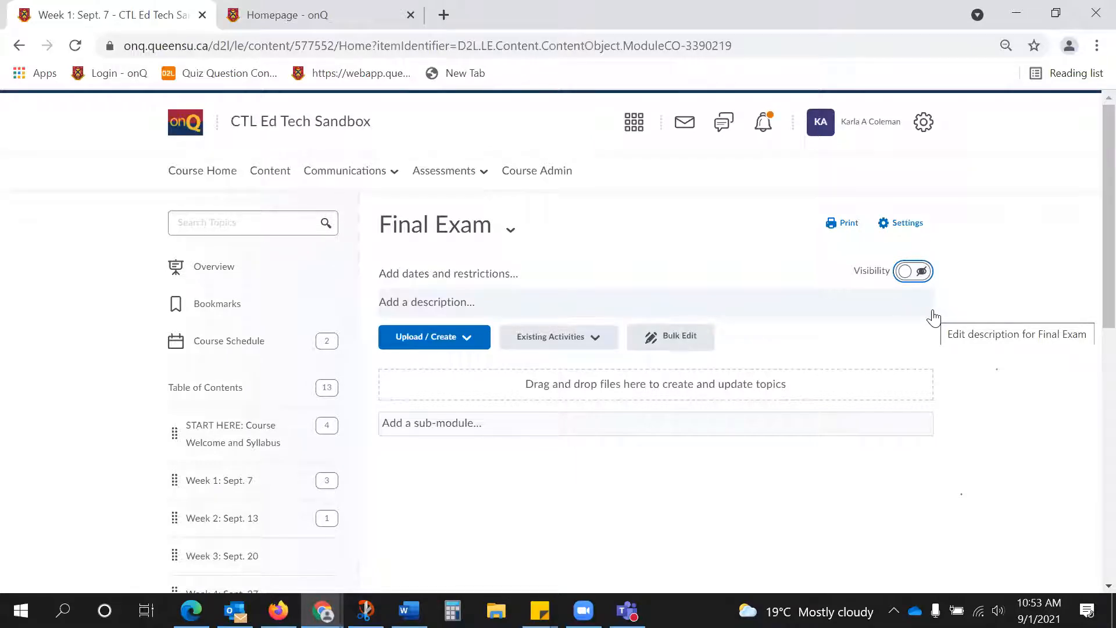
pyautogui.click(906, 275)
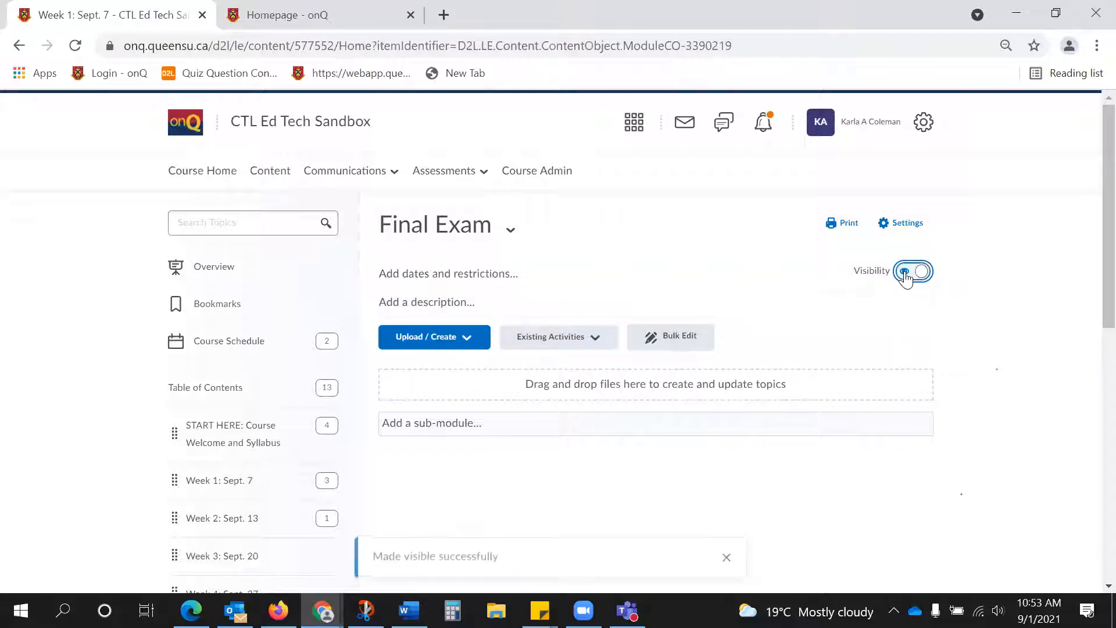
pyautogui.click(434, 273)
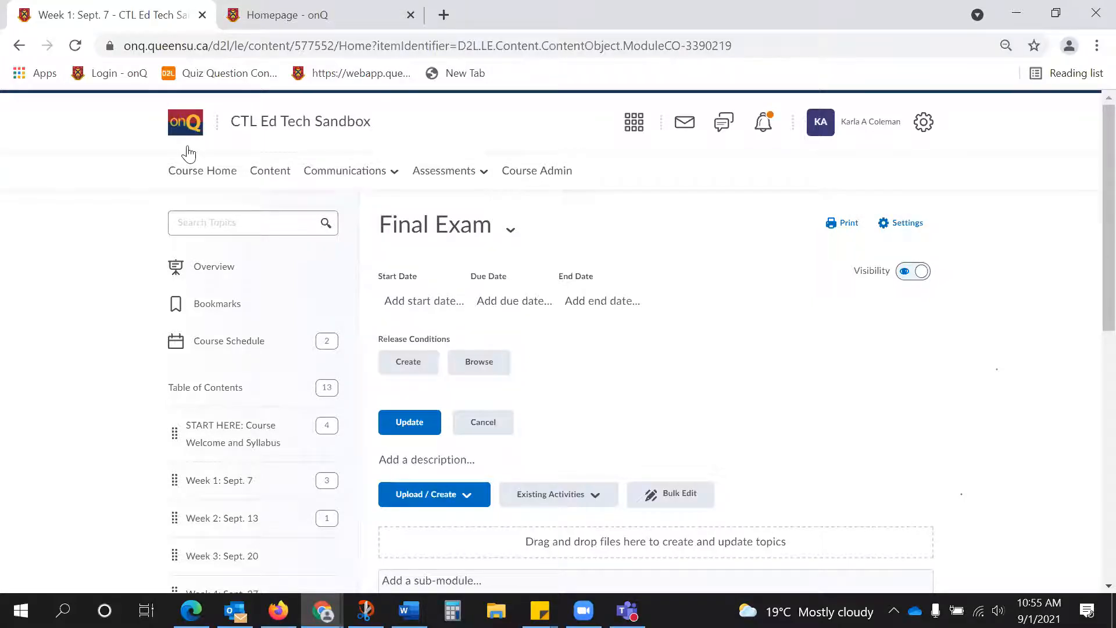
# Open the course Classlist and start adding existing users as participants.
pyautogui.click(322, 173)
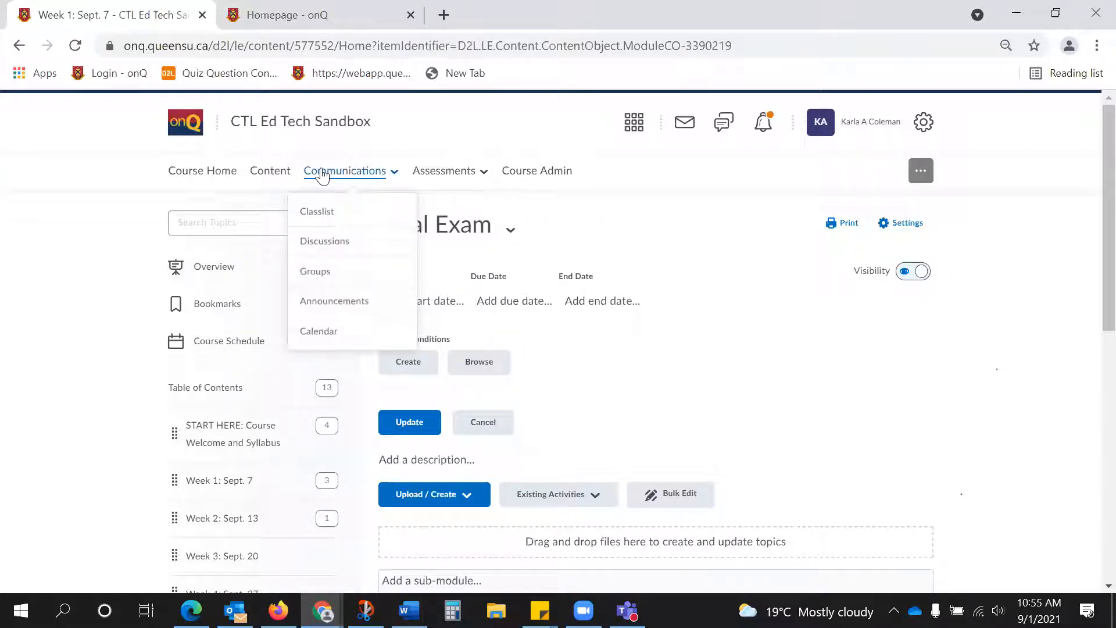
pyautogui.click(326, 214)
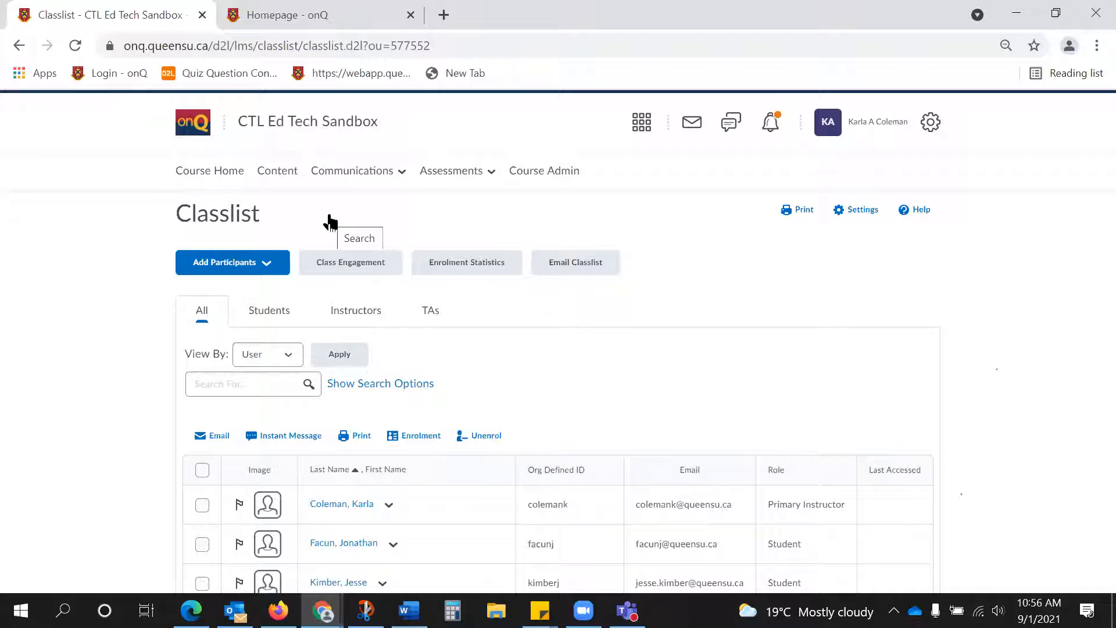
pyautogui.click(261, 260)
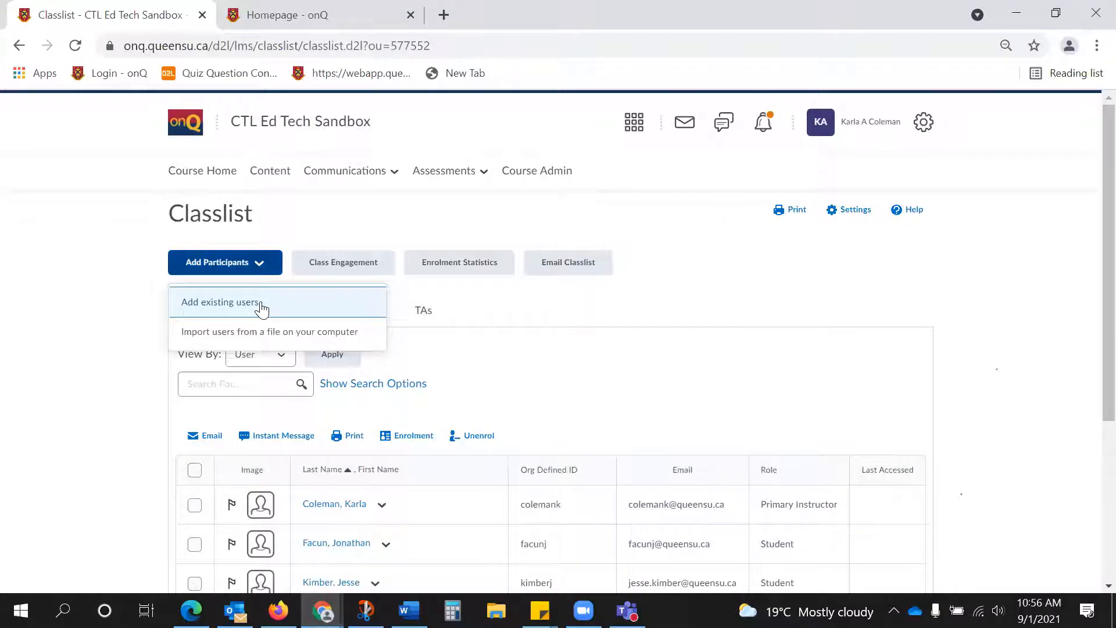
pyautogui.click(261, 309)
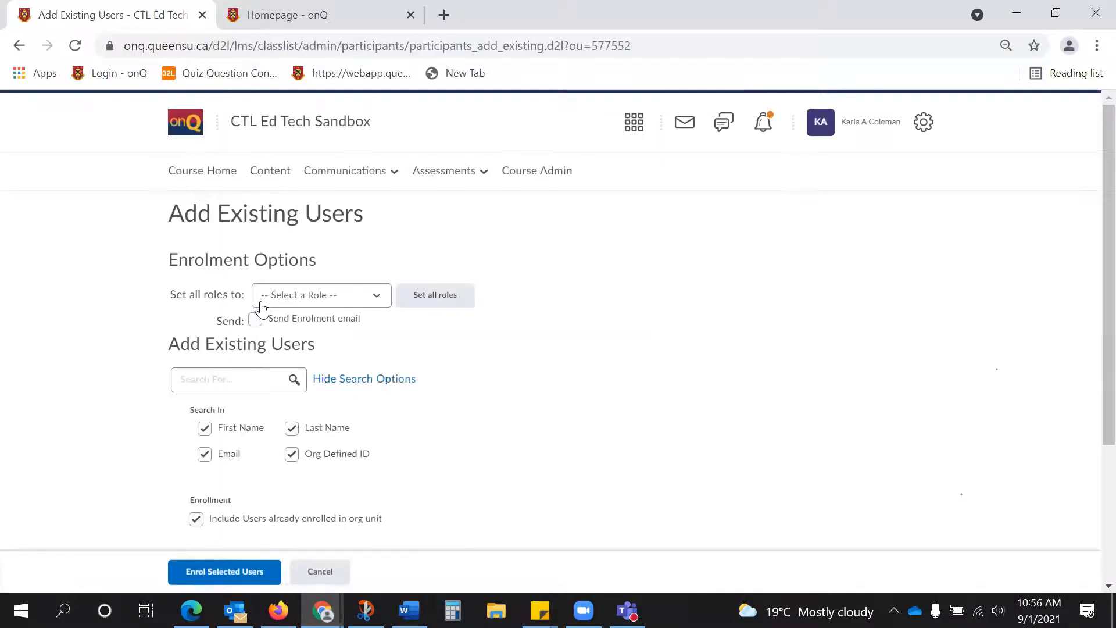
# Search the existing users by the person's full name.
pyautogui.scroll(-1, 262, 309)
pyautogui.click(254, 290)
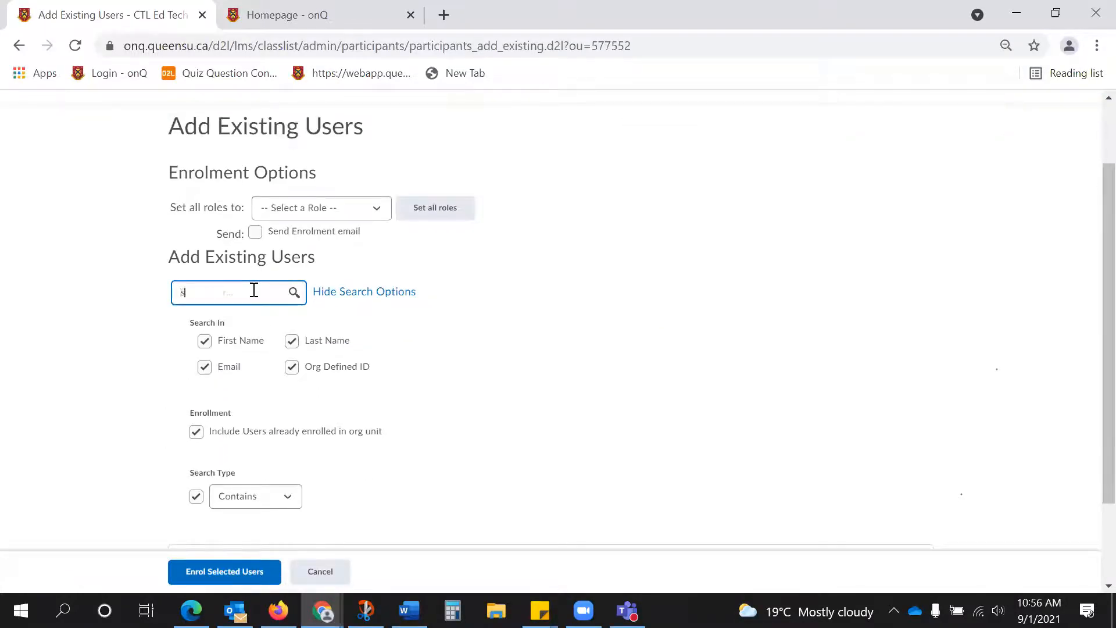
pyautogui.press('Return')
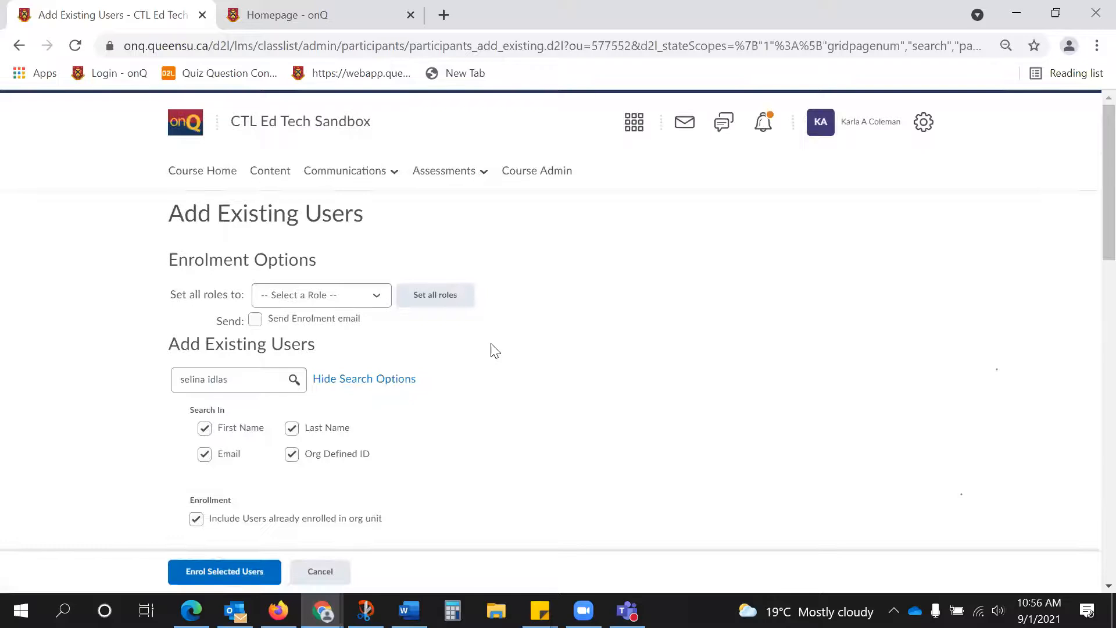
# Enrol the first test student in the search results with the Student role and return to the Classlist.
pyautogui.scroll(-7, 491, 347)
pyautogui.click(192, 321)
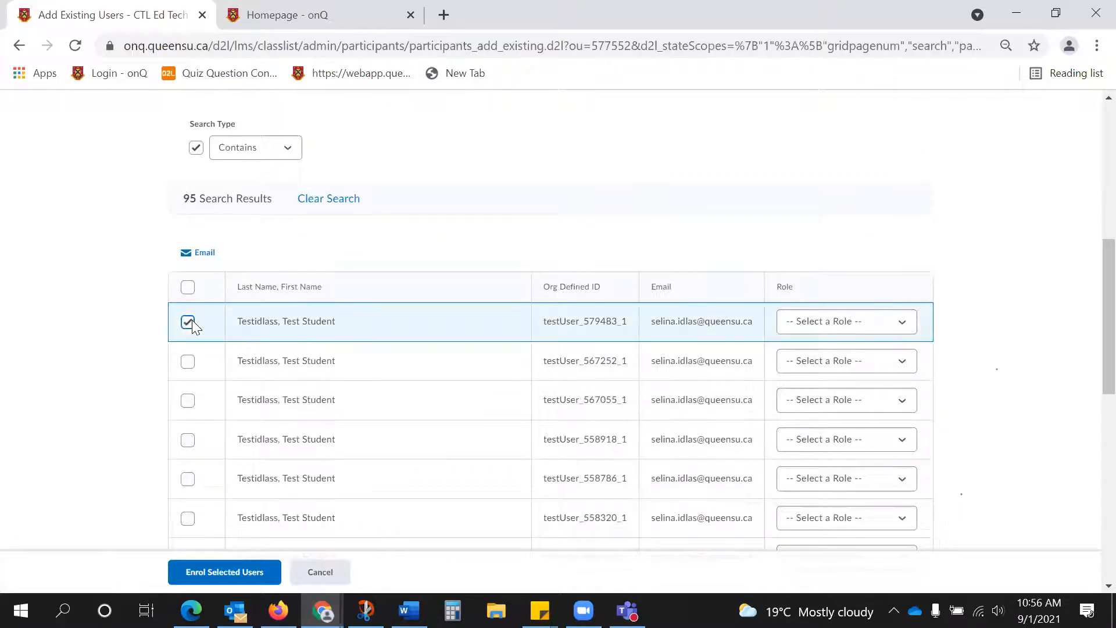
pyautogui.click(843, 323)
pyautogui.scroll(-3, 850, 401)
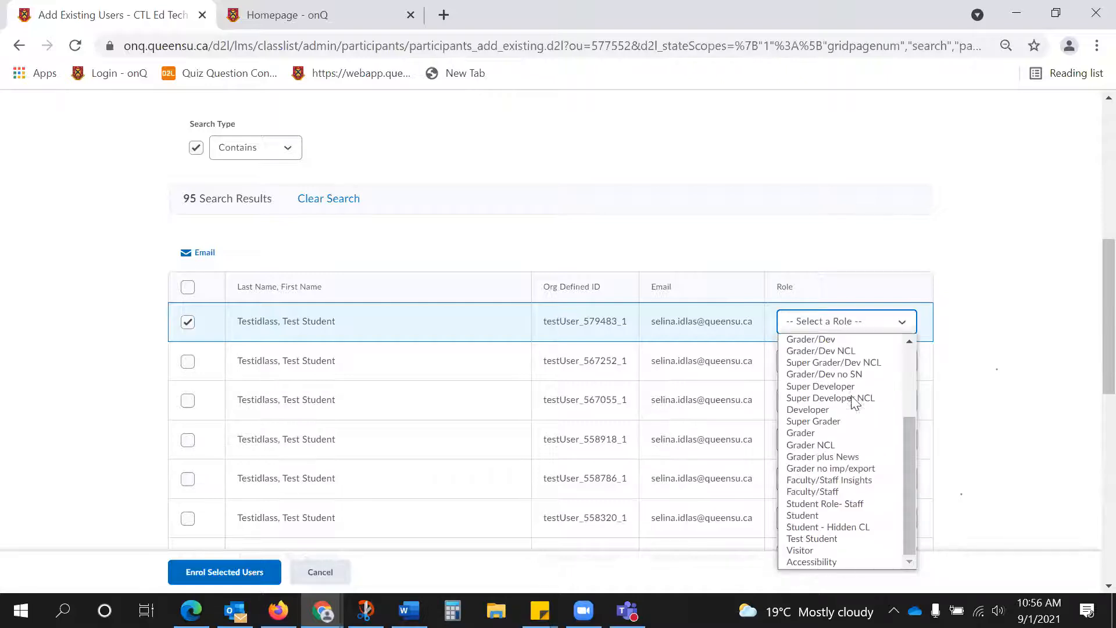
pyautogui.click(801, 517)
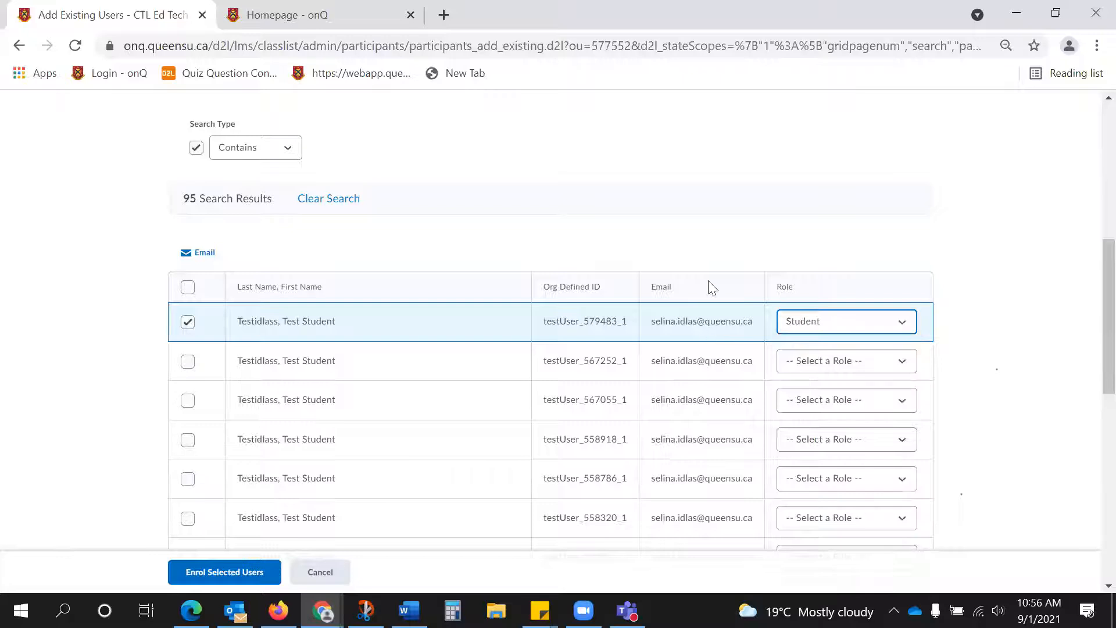
pyautogui.click(201, 564)
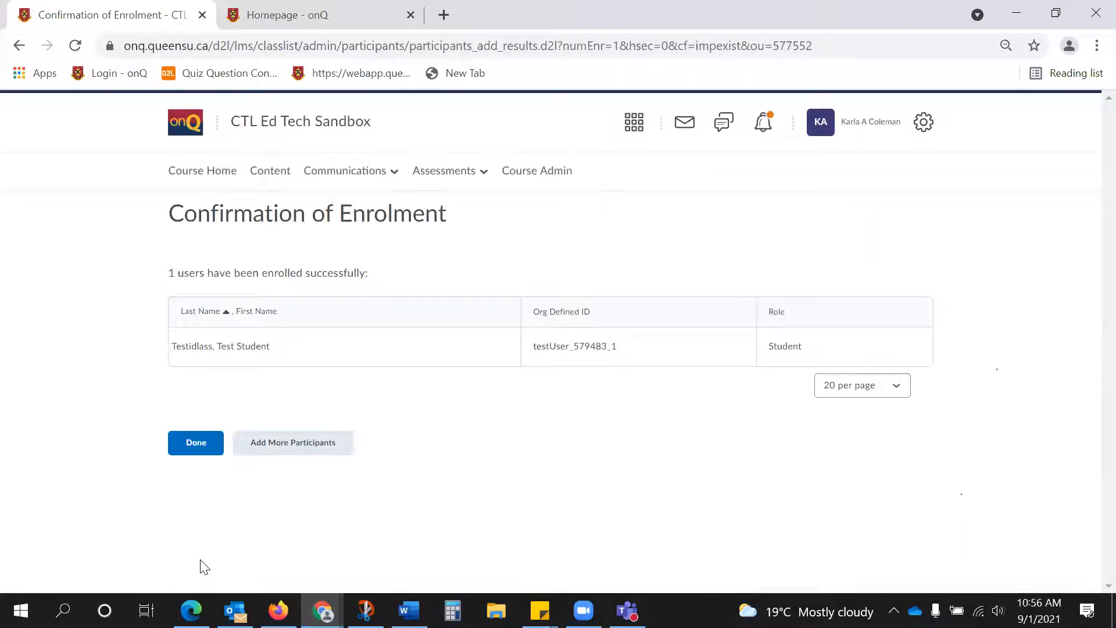
pyautogui.click(197, 445)
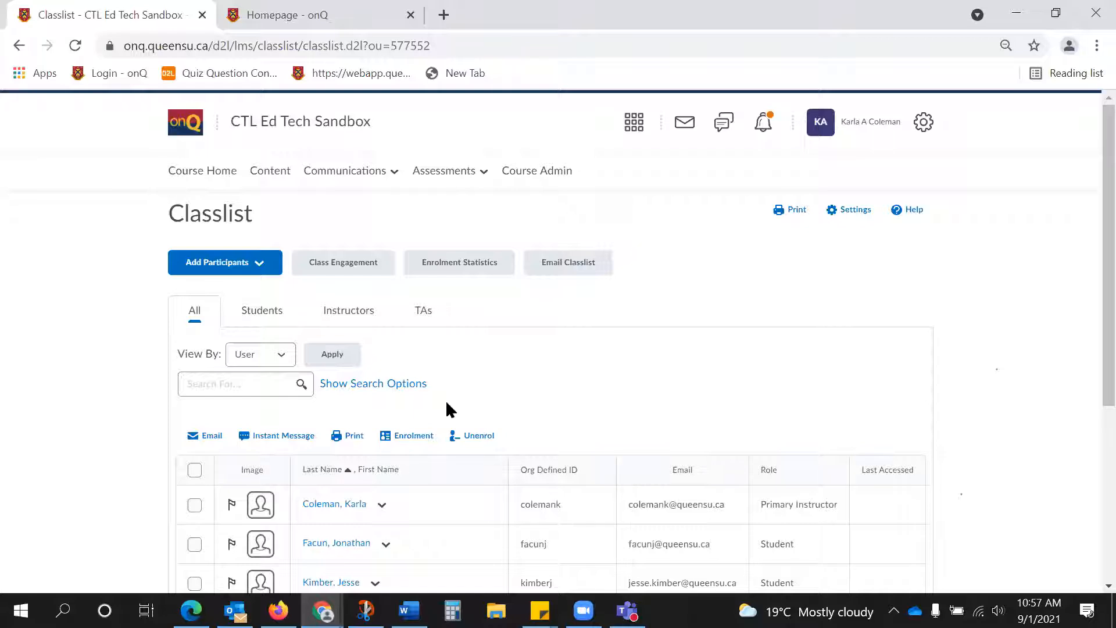
pyautogui.click(223, 269)
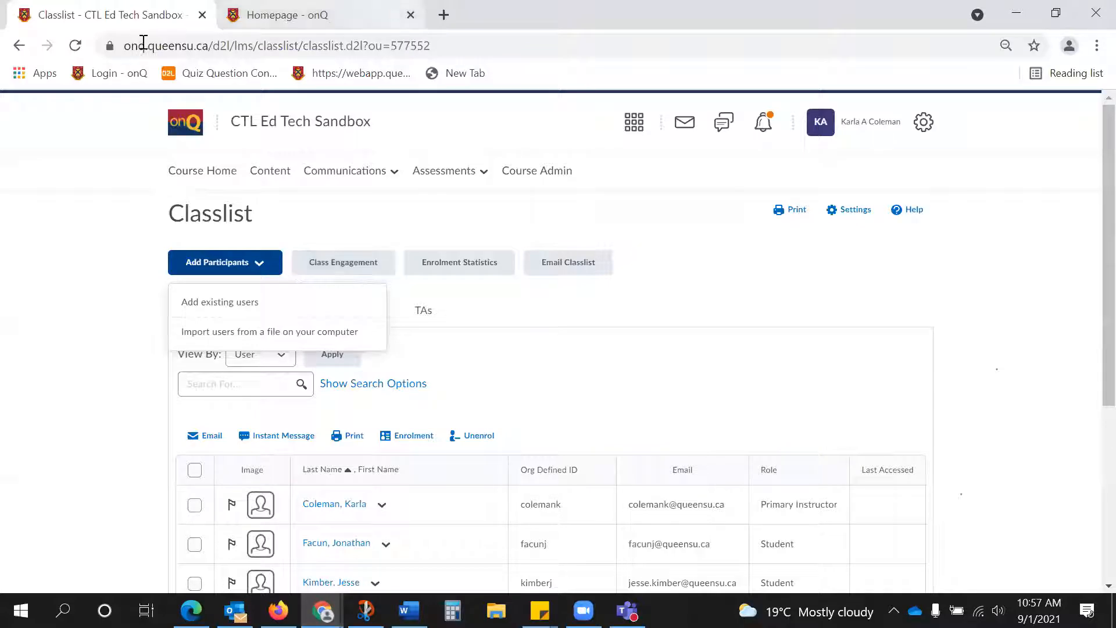
pyautogui.click(726, 266)
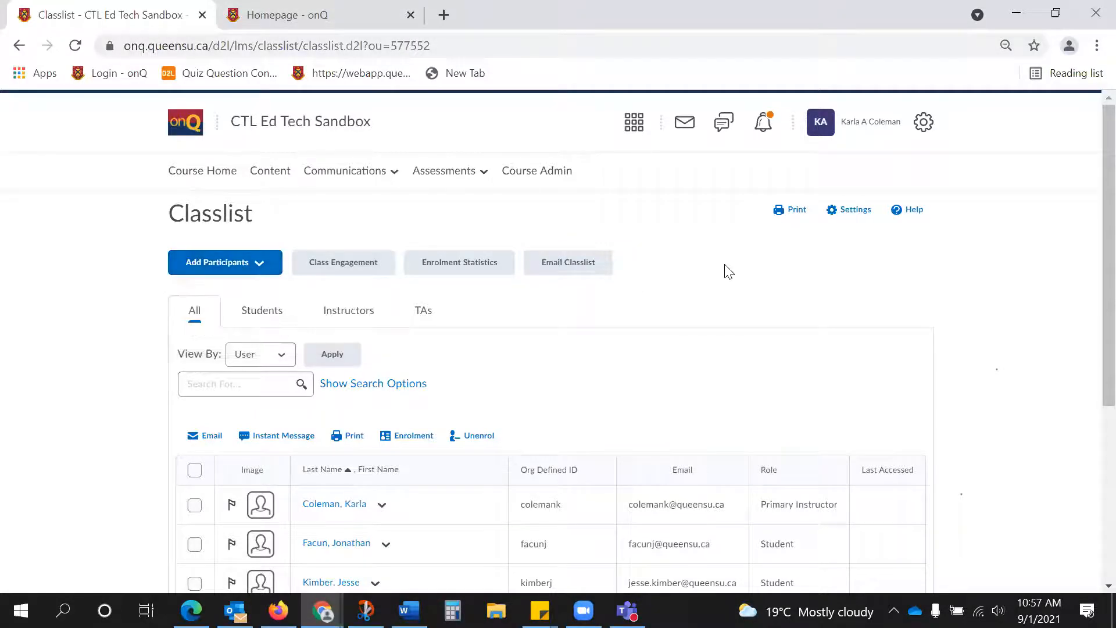
# View the message form for emailing the entire classlist, with members in Bcc, and cancel the message.
pyautogui.click(567, 263)
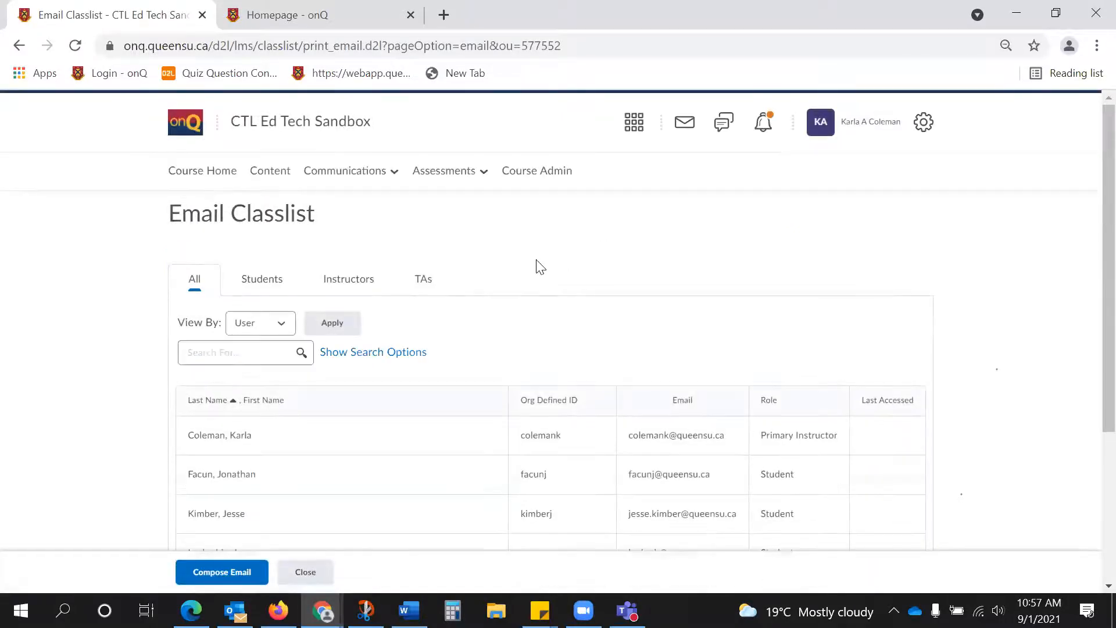
pyautogui.scroll(-2, 265, 535)
pyautogui.click(244, 569)
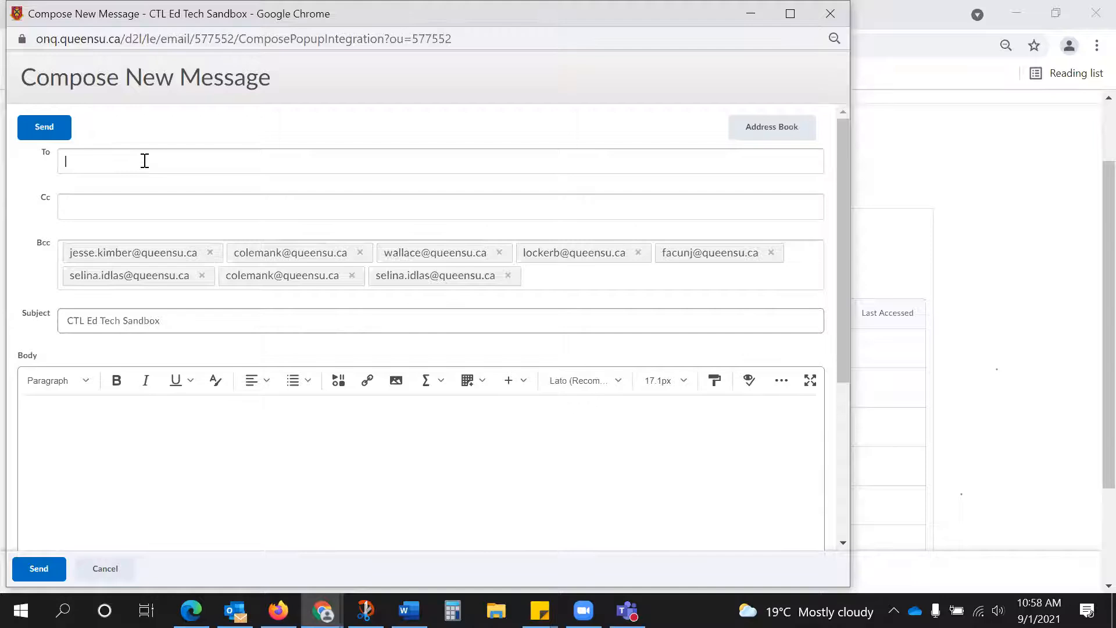
pyautogui.click(570, 279)
pyautogui.click(121, 573)
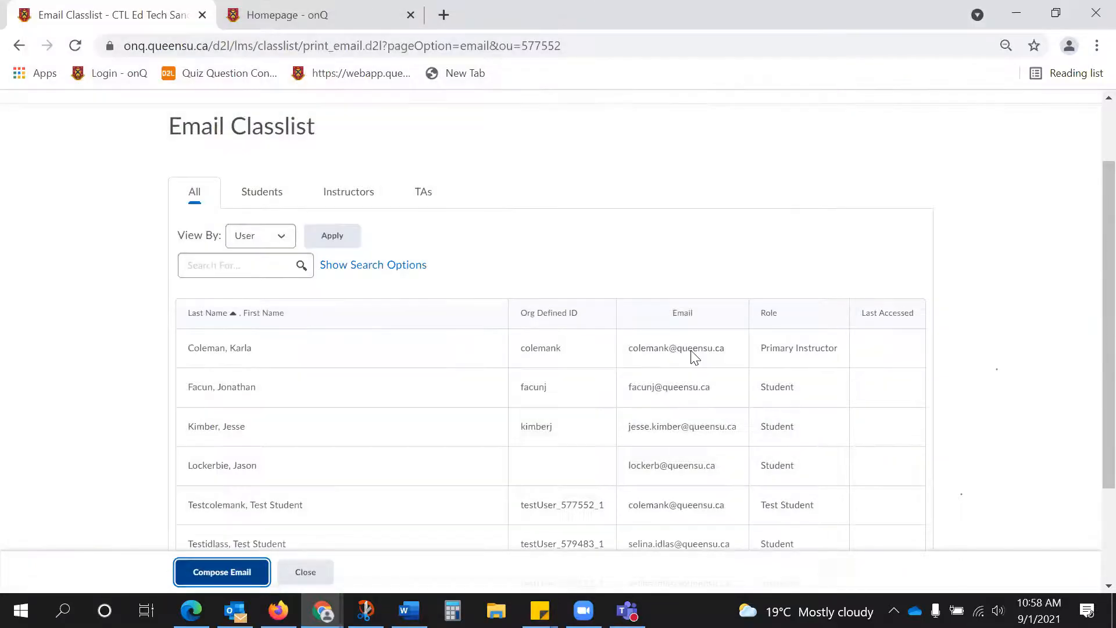
# Review the email options in the account settings, including the reply-to address and signature, and cancel out of them.
pyautogui.click(858, 129)
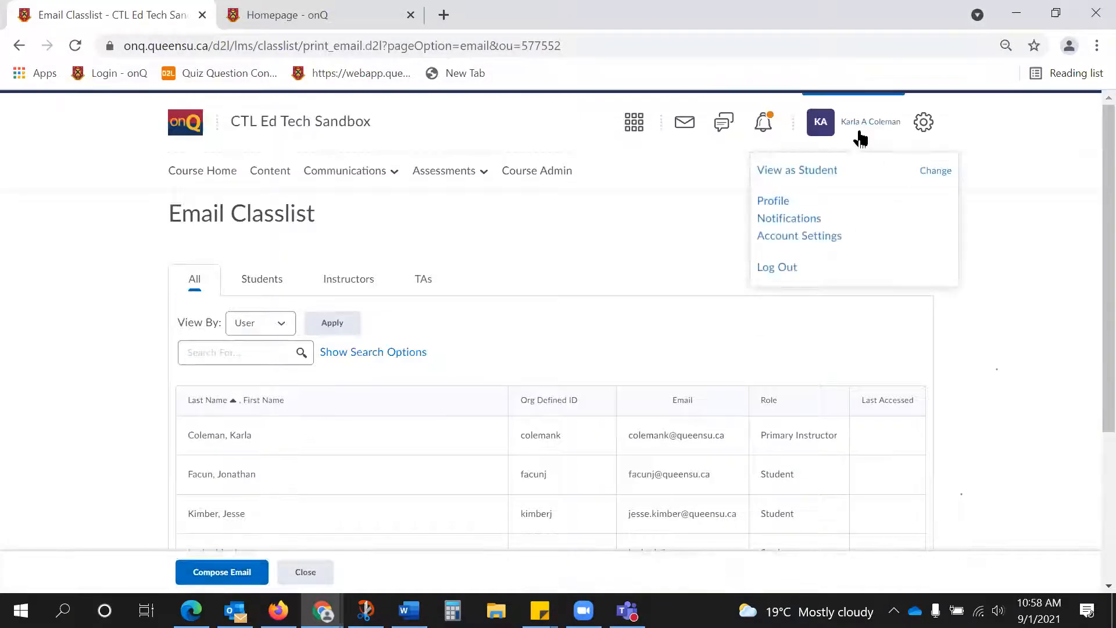
pyautogui.click(789, 235)
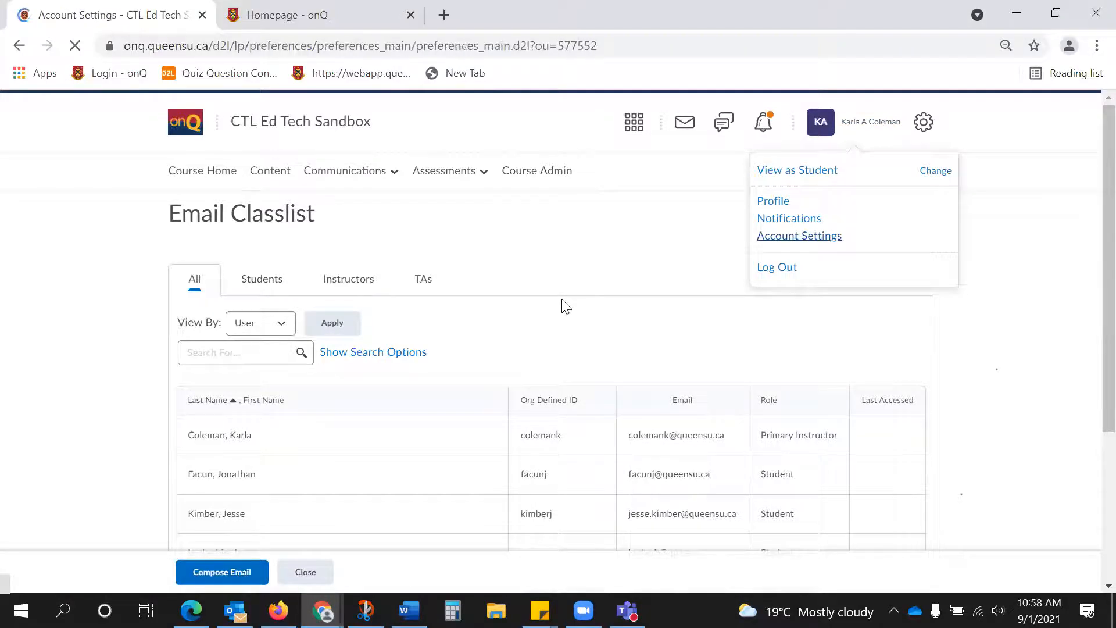
pyautogui.click(417, 281)
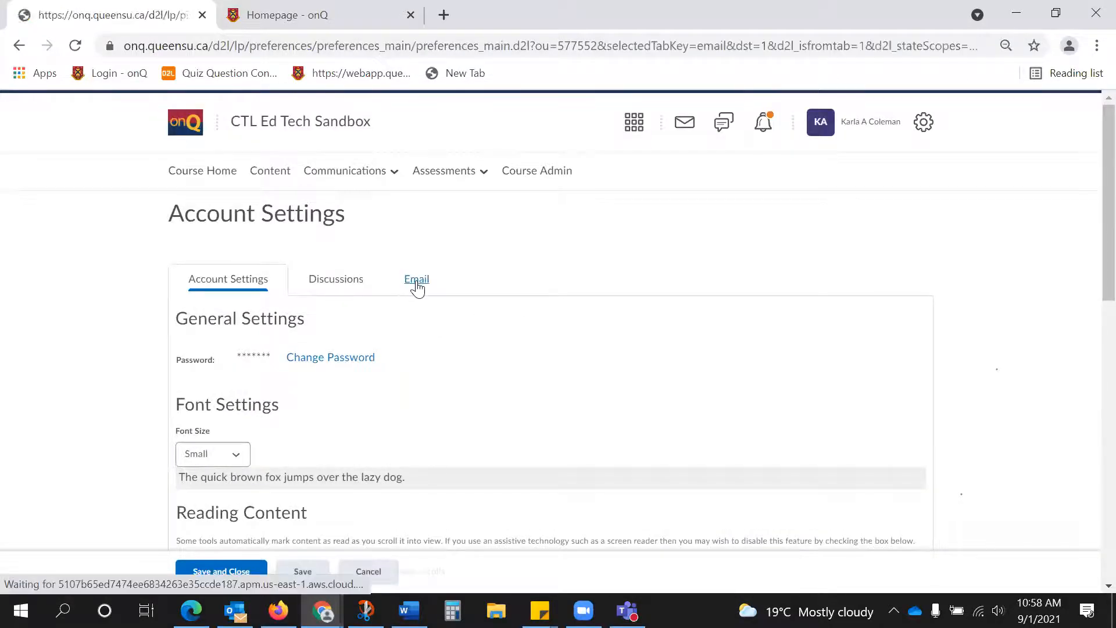
pyautogui.scroll(-1, 418, 289)
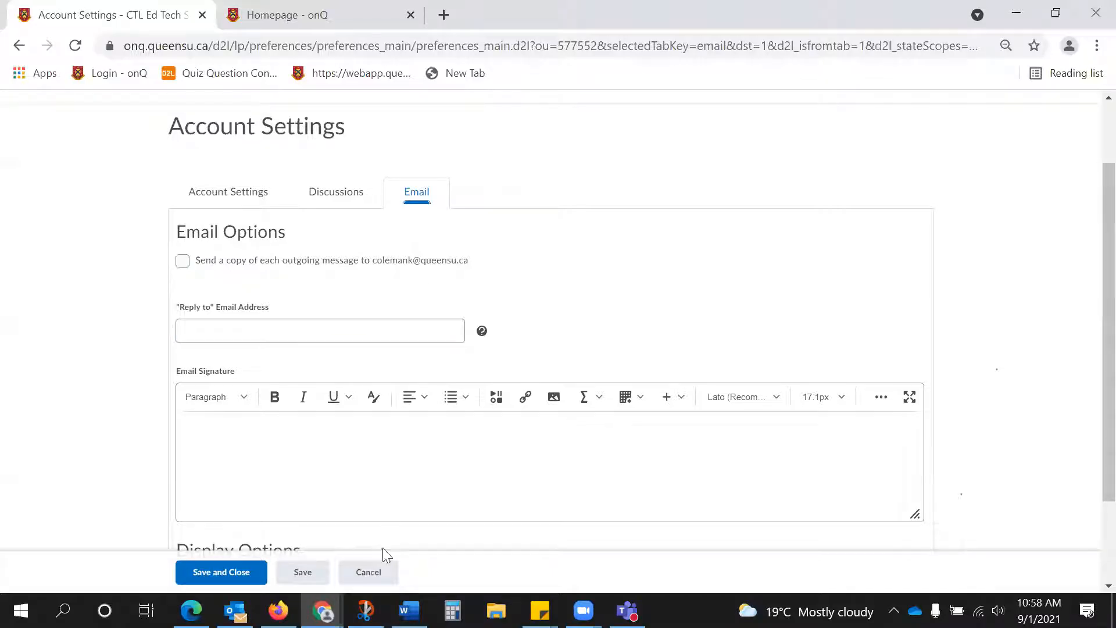
pyautogui.click(375, 576)
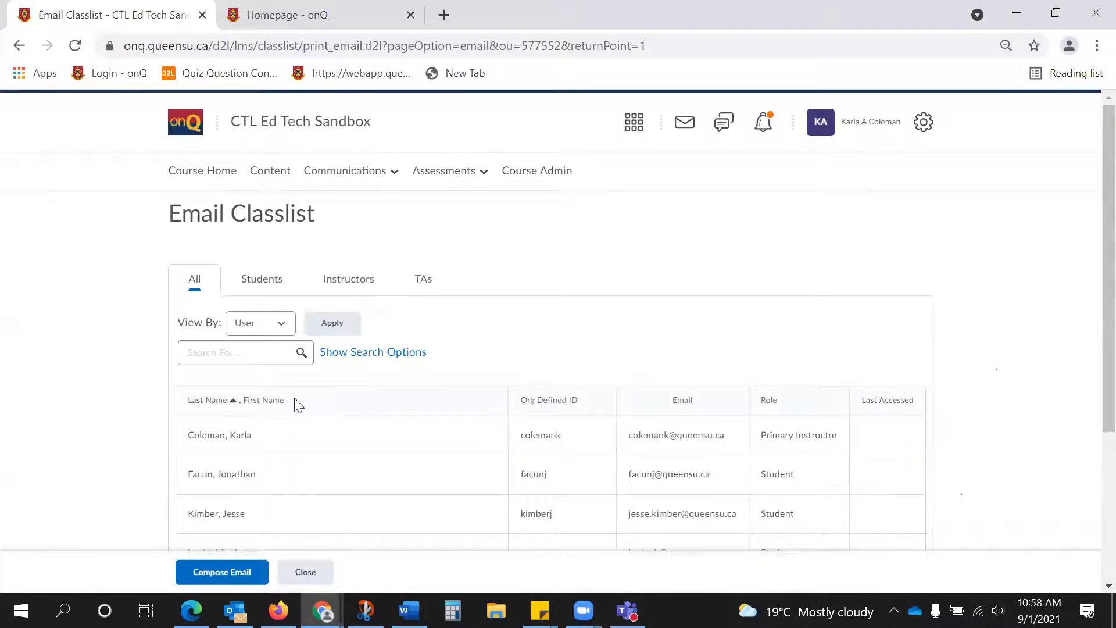
# Open the course's Discussions list.
pyautogui.click(347, 178)
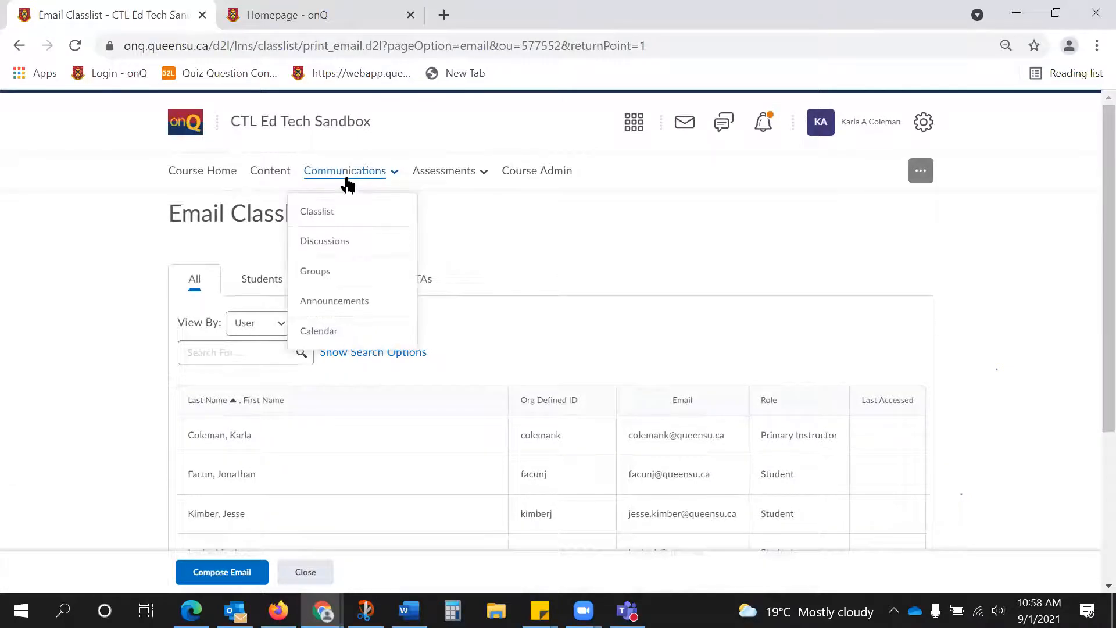
pyautogui.click(350, 241)
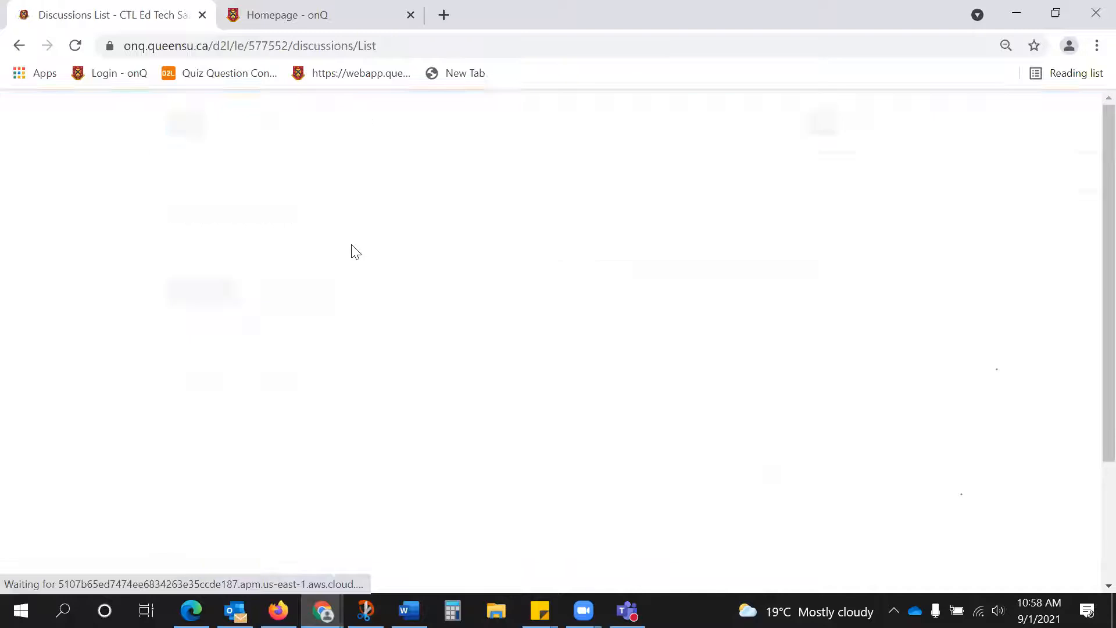
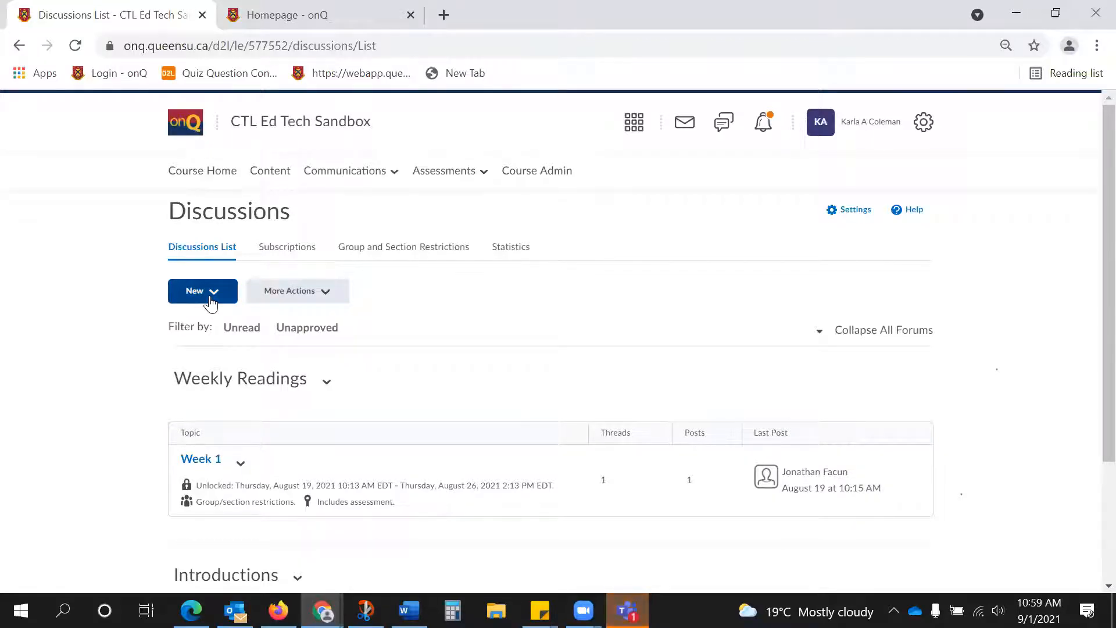
# Create a discussion forum titled Introductions with all options left unselected, and save it to add a topic.
pyautogui.click(210, 302)
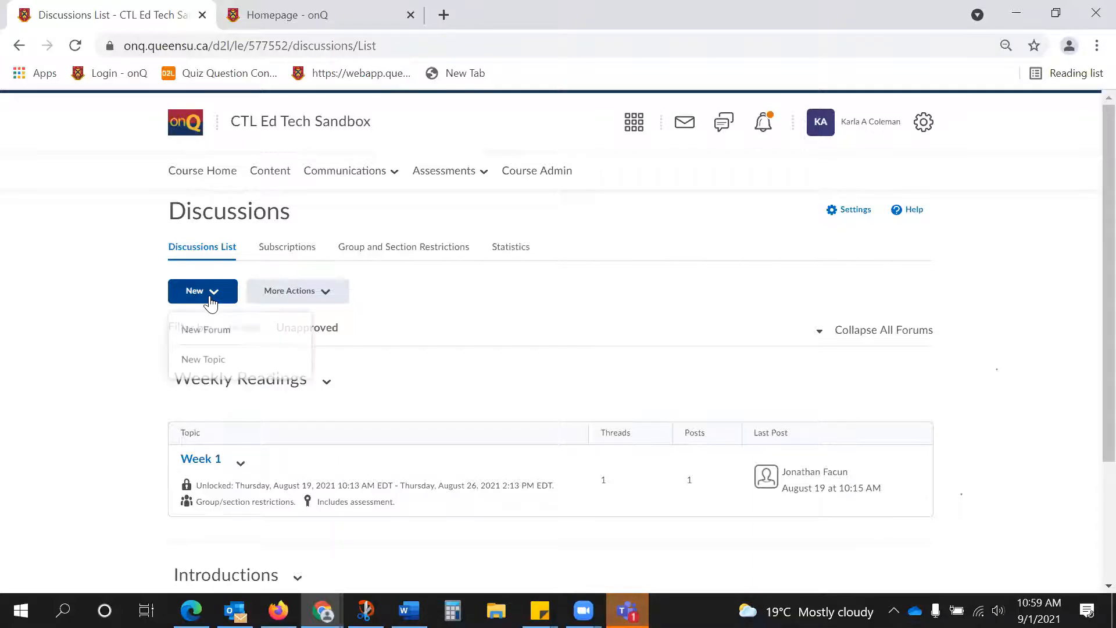
pyautogui.click(231, 339)
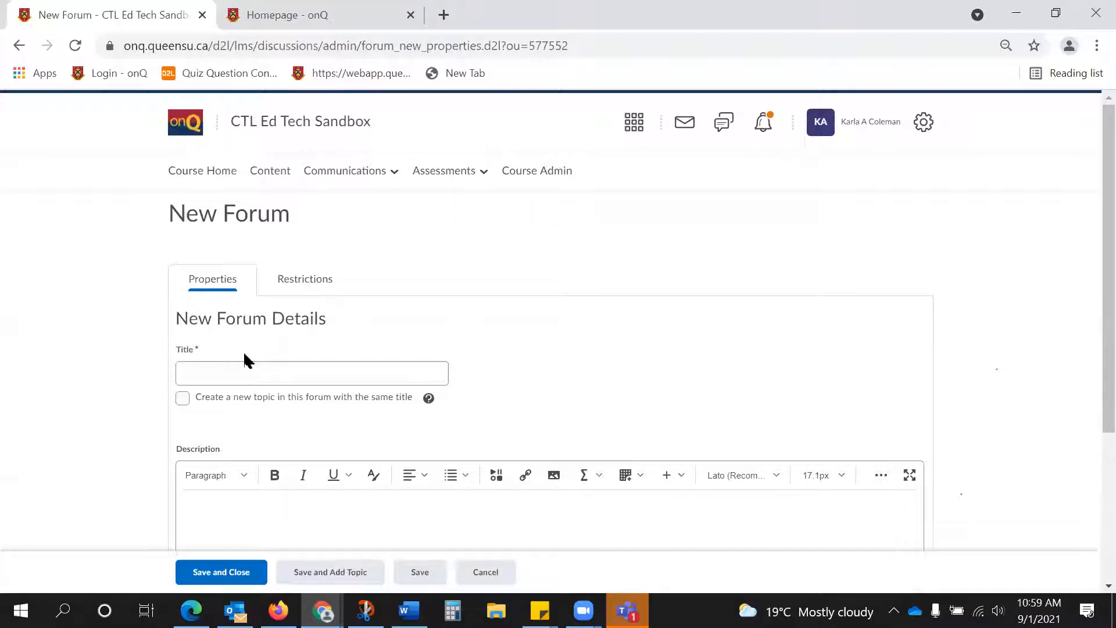
pyautogui.write('Introductions')
pyautogui.scroll(-3, 274, 378)
pyautogui.click(302, 369)
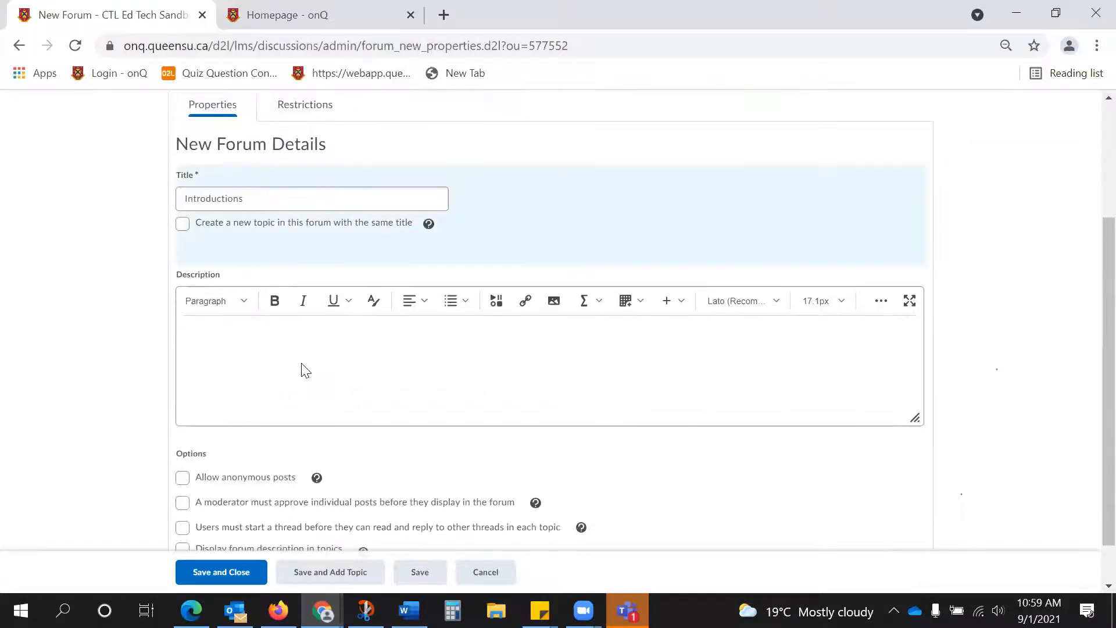
pyautogui.scroll(-1, 302, 369)
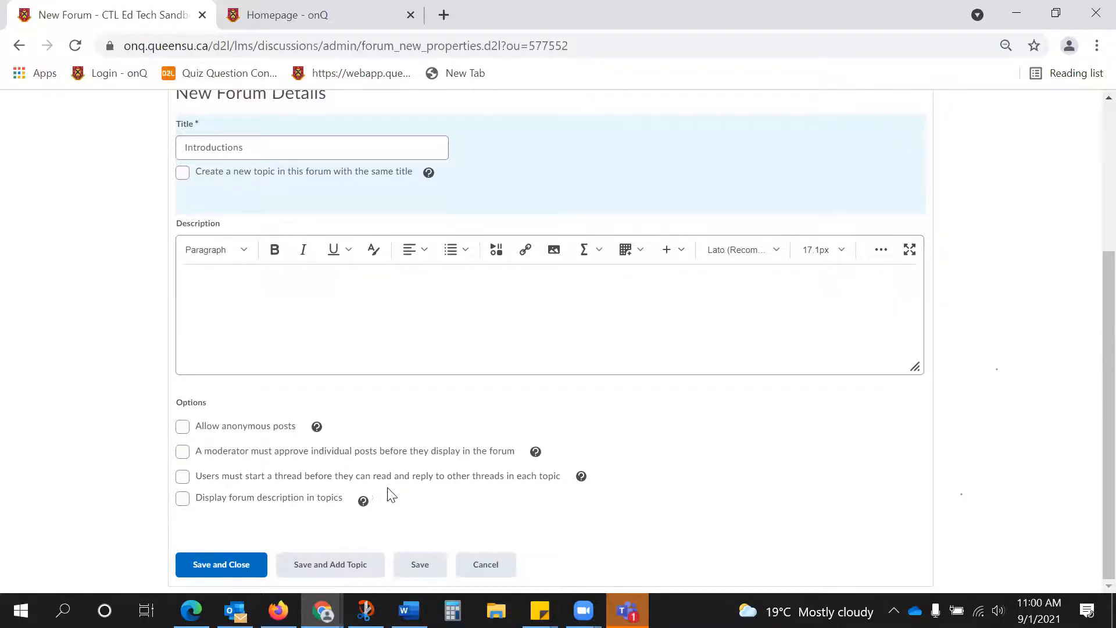
pyautogui.scroll(3, 401, 483)
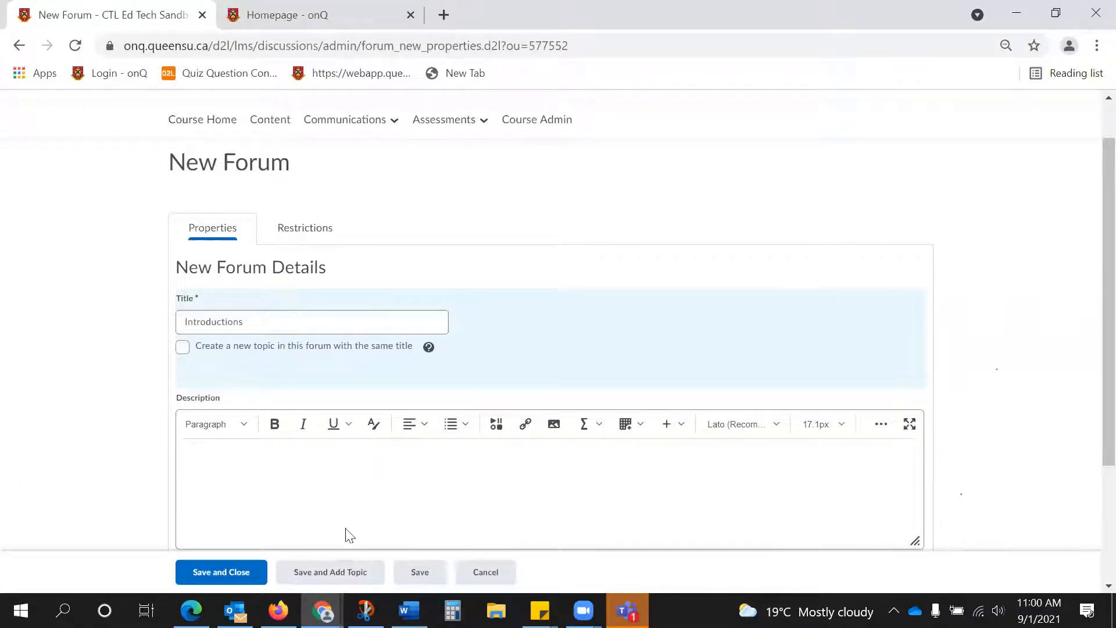
pyautogui.click(349, 574)
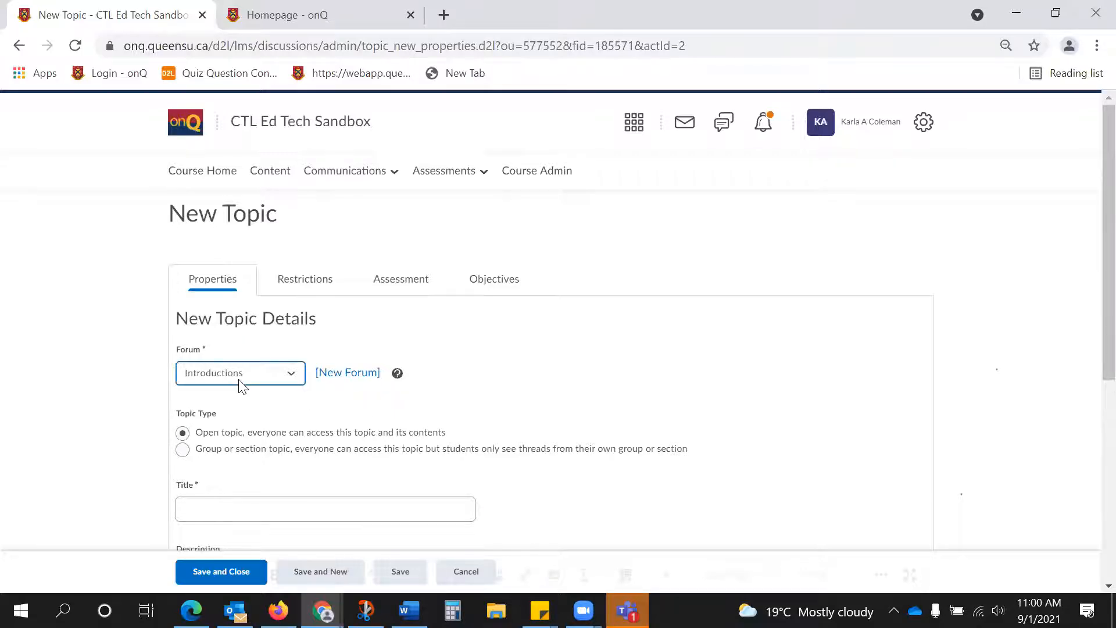
# Title the new open topic in the Introductions forum "Introduction", leaving its description blank and posting options unselected.
pyautogui.scroll(-1, 243, 386)
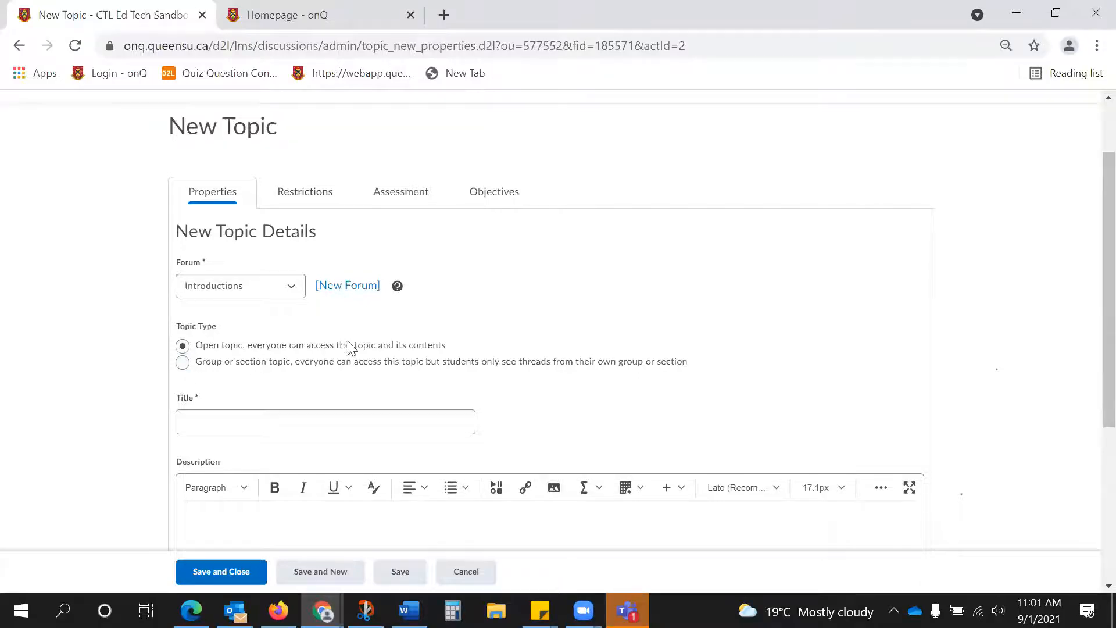
pyautogui.click(322, 420)
pyautogui.write('In')
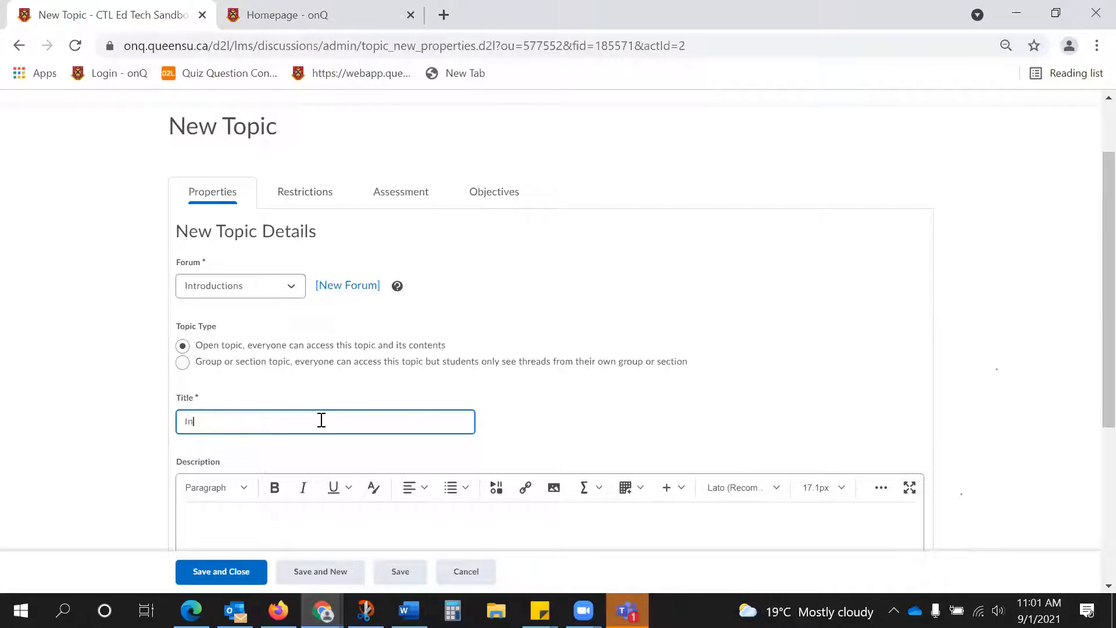
pyautogui.write('troduction')
pyautogui.scroll(-3, 322, 420)
pyautogui.click(335, 348)
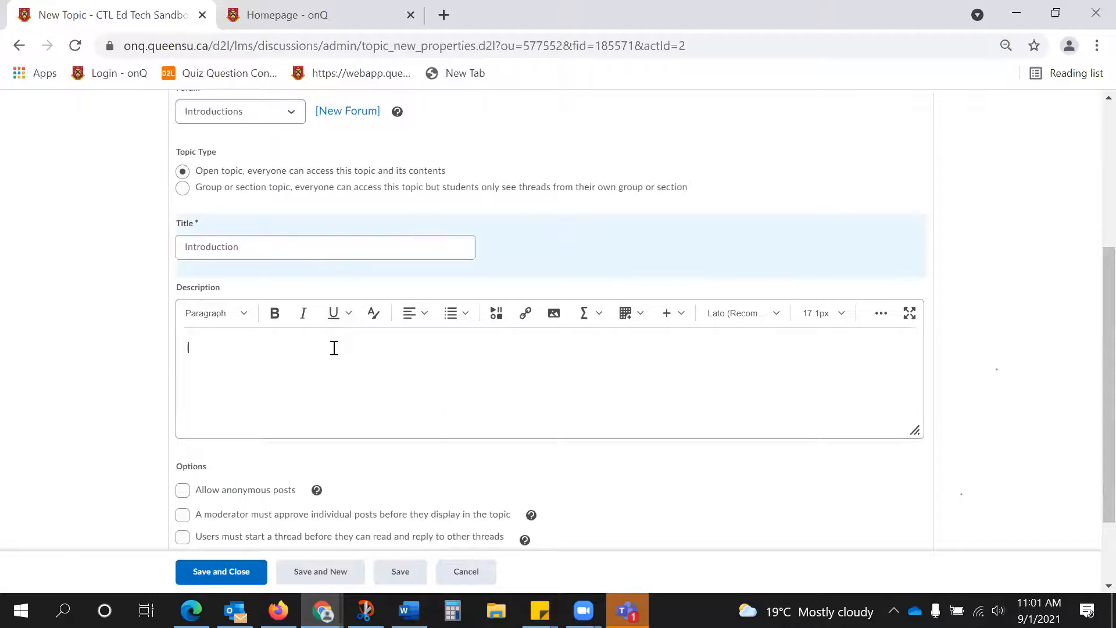
pyautogui.scroll(-2, 334, 348)
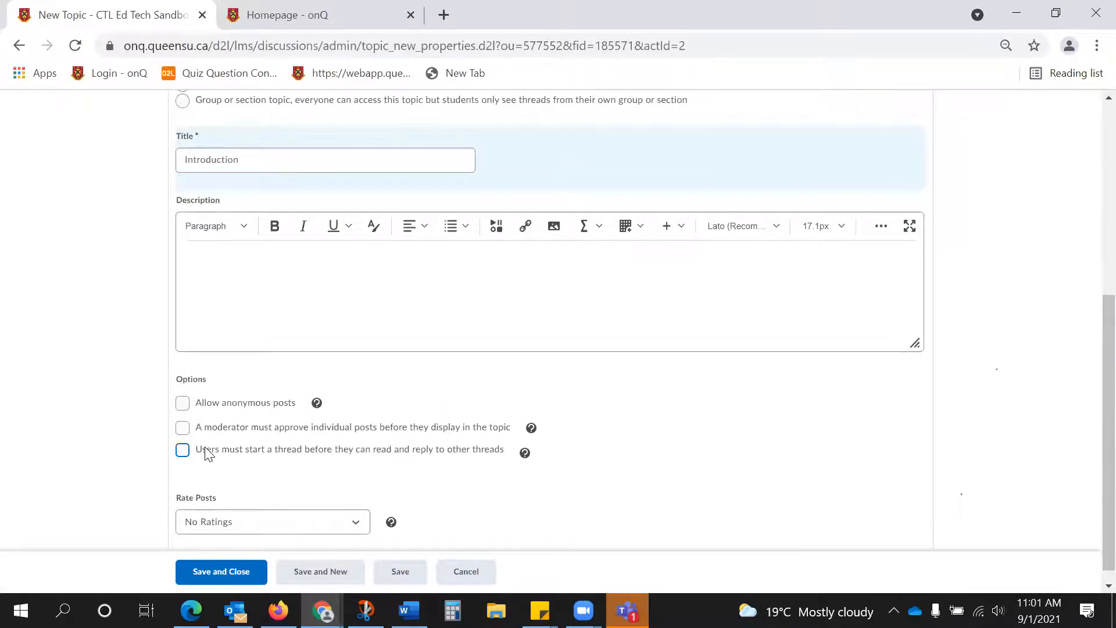
pyautogui.scroll(3, 209, 453)
pyautogui.scroll(3, 209, 453)
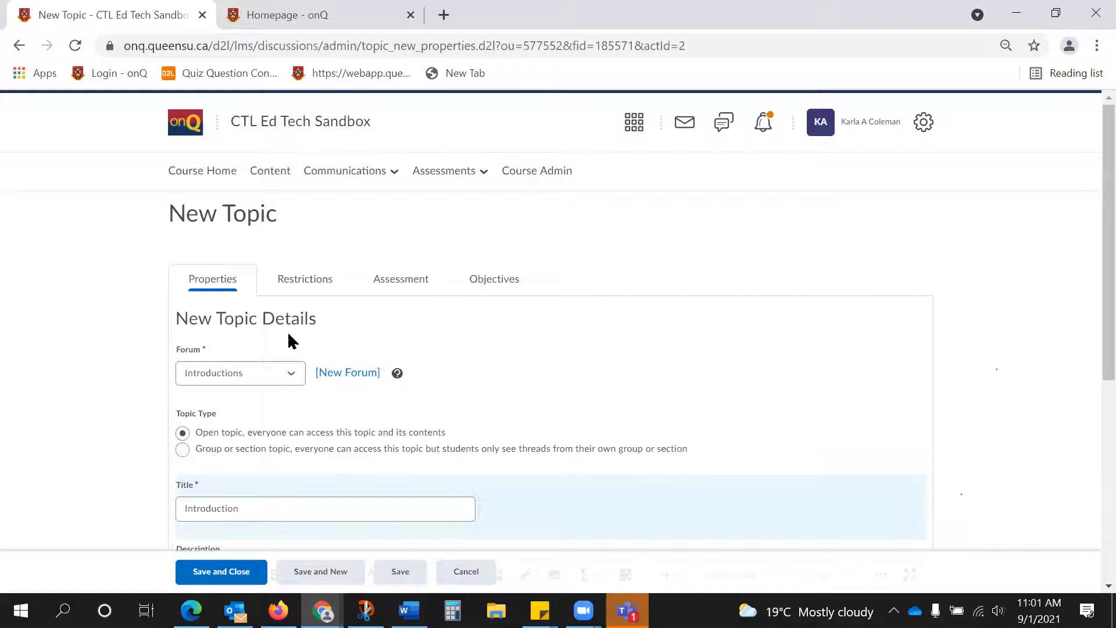
# Restrict the topic to be unlocked only from 9/1/2021 11:01 AM to 9/8/2021 3:01 PM.
pyautogui.click(306, 280)
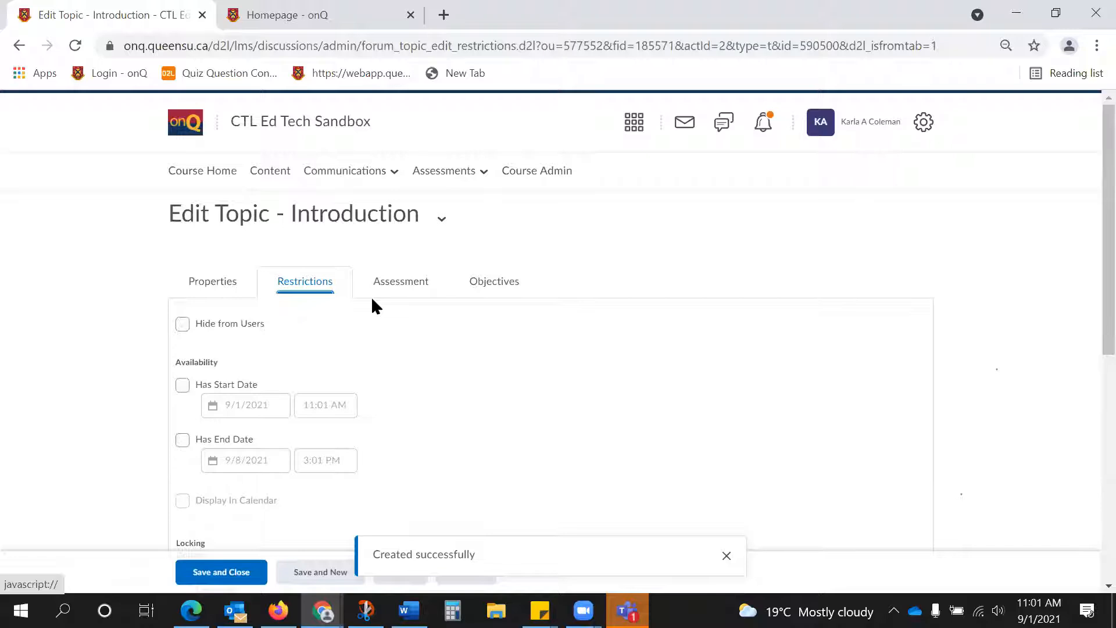
pyautogui.scroll(-2, 372, 305)
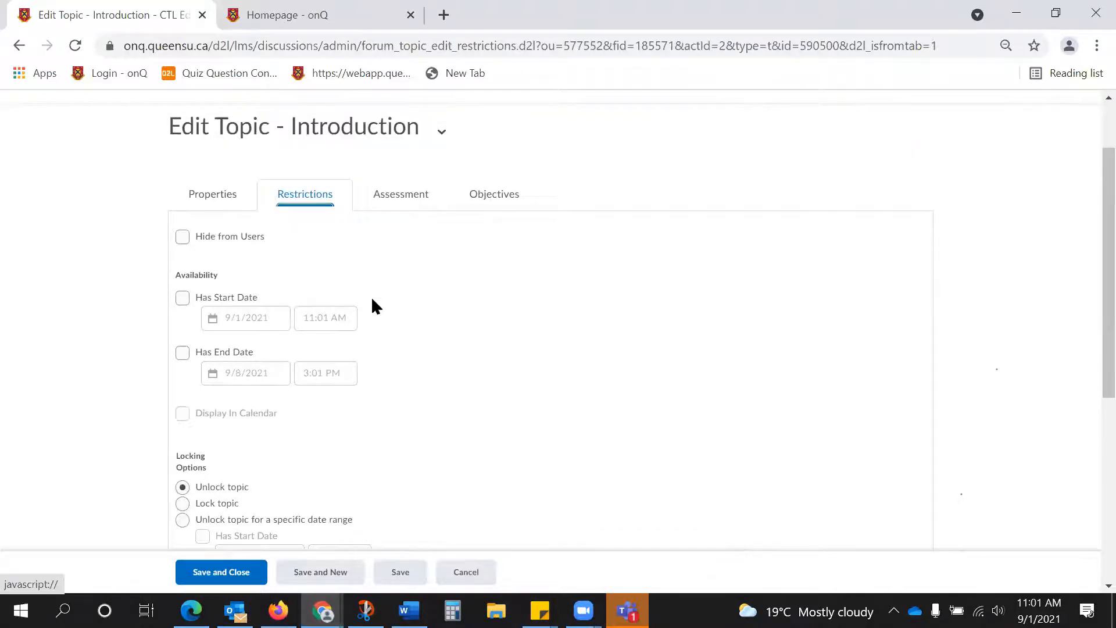
pyautogui.scroll(-2, 372, 300)
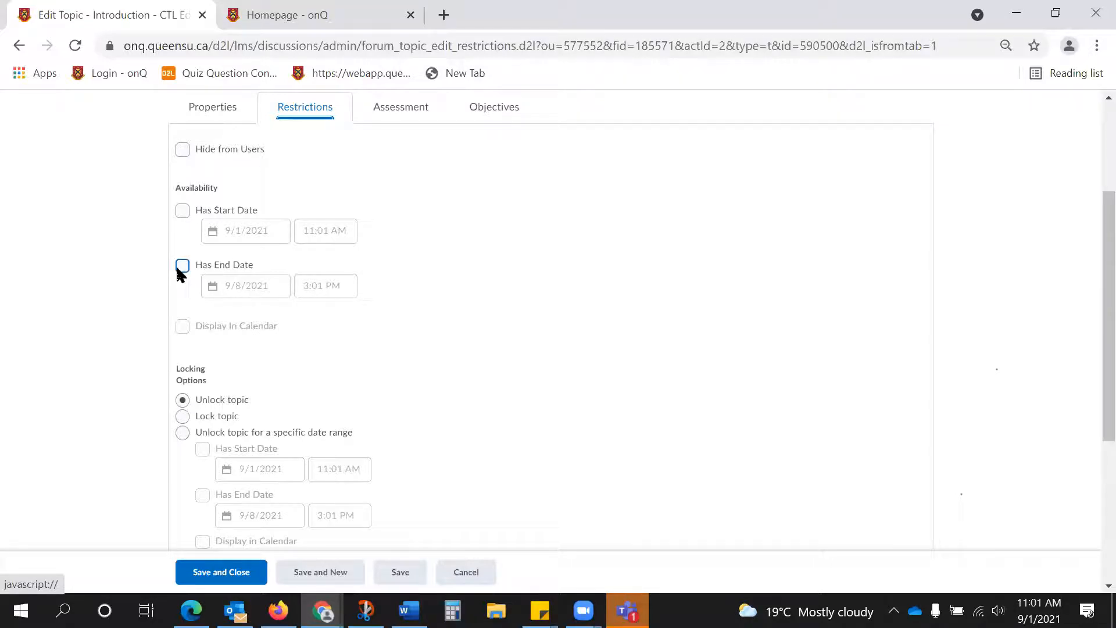
pyautogui.scroll(-2, 178, 269)
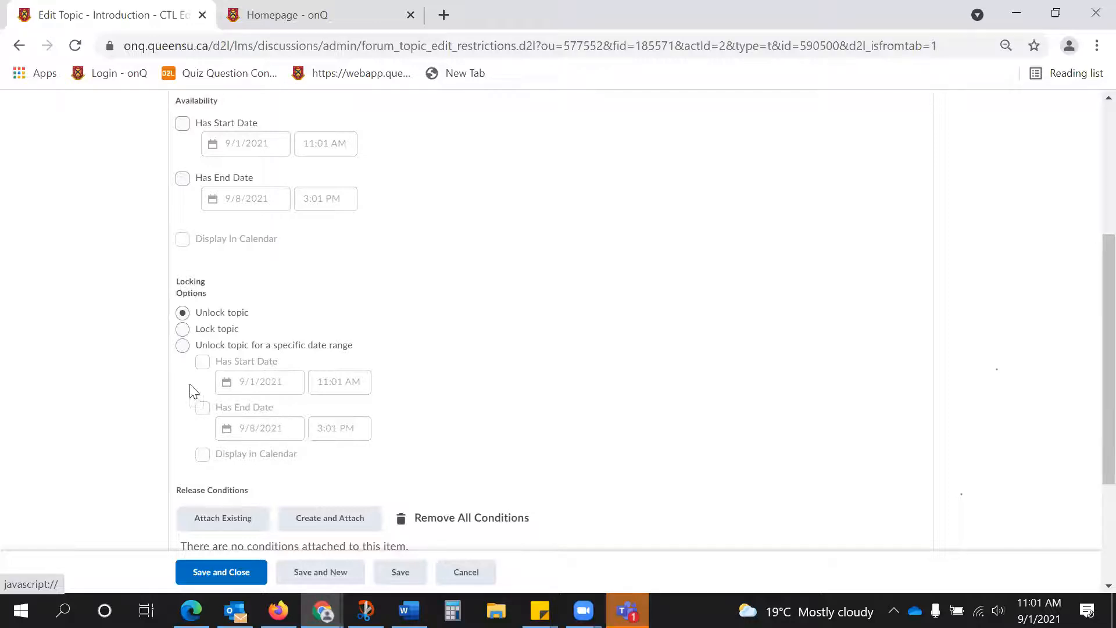
pyautogui.click(182, 345)
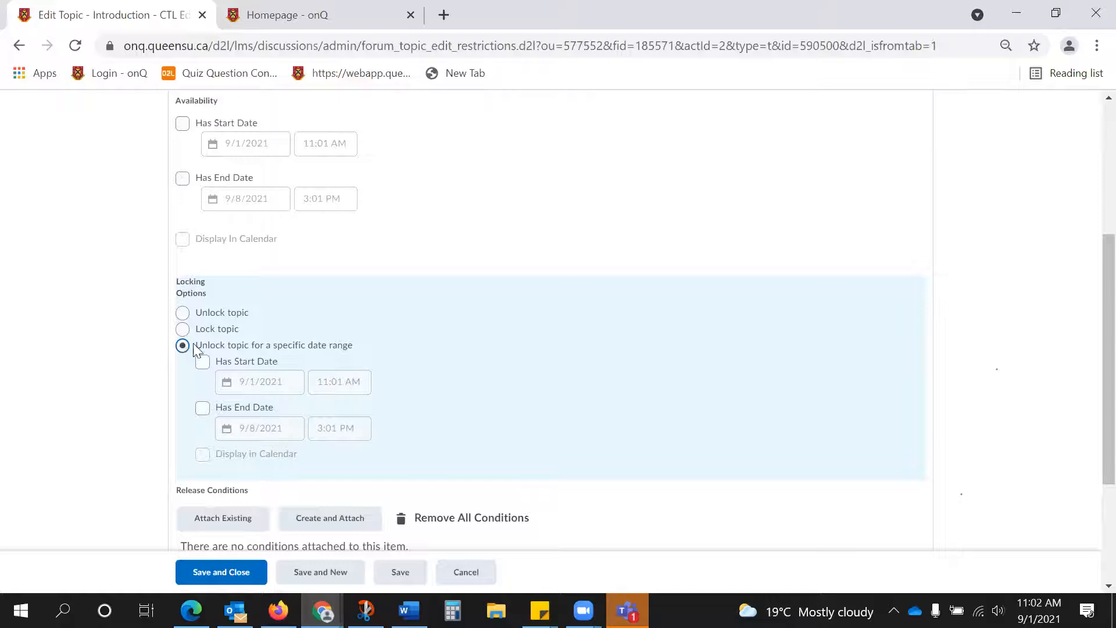
pyautogui.click(202, 363)
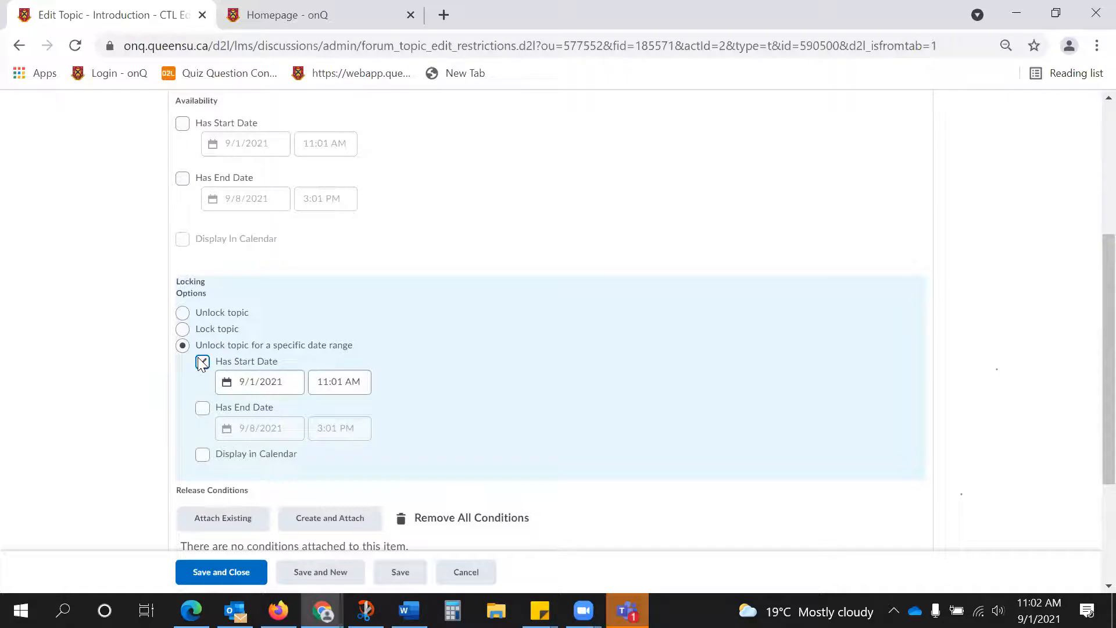
pyautogui.click(202, 407)
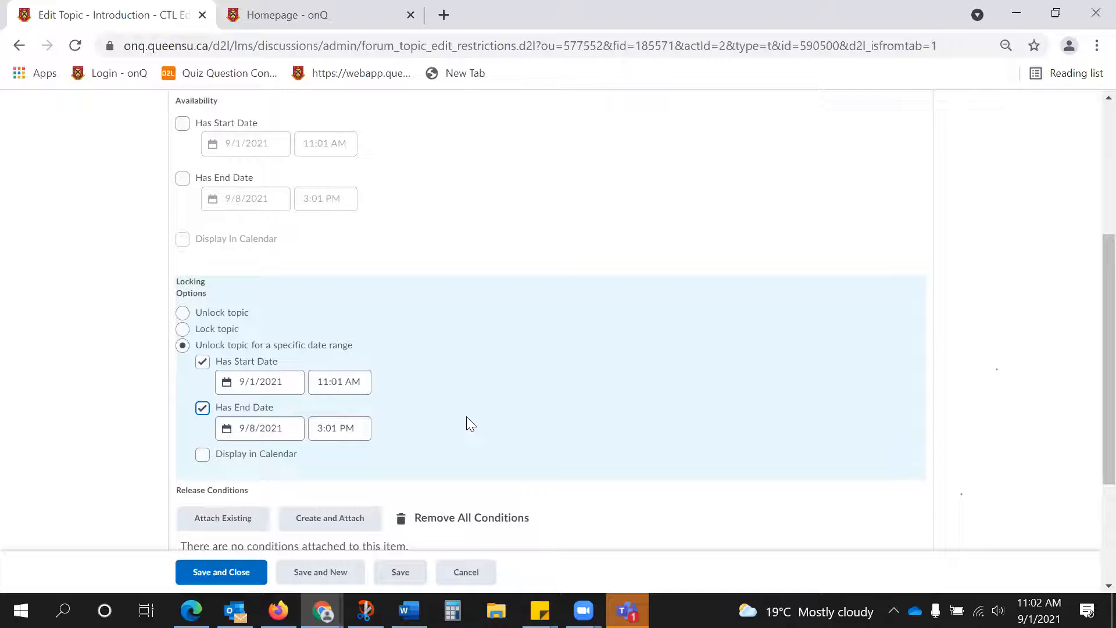
pyautogui.scroll(1, 471, 418)
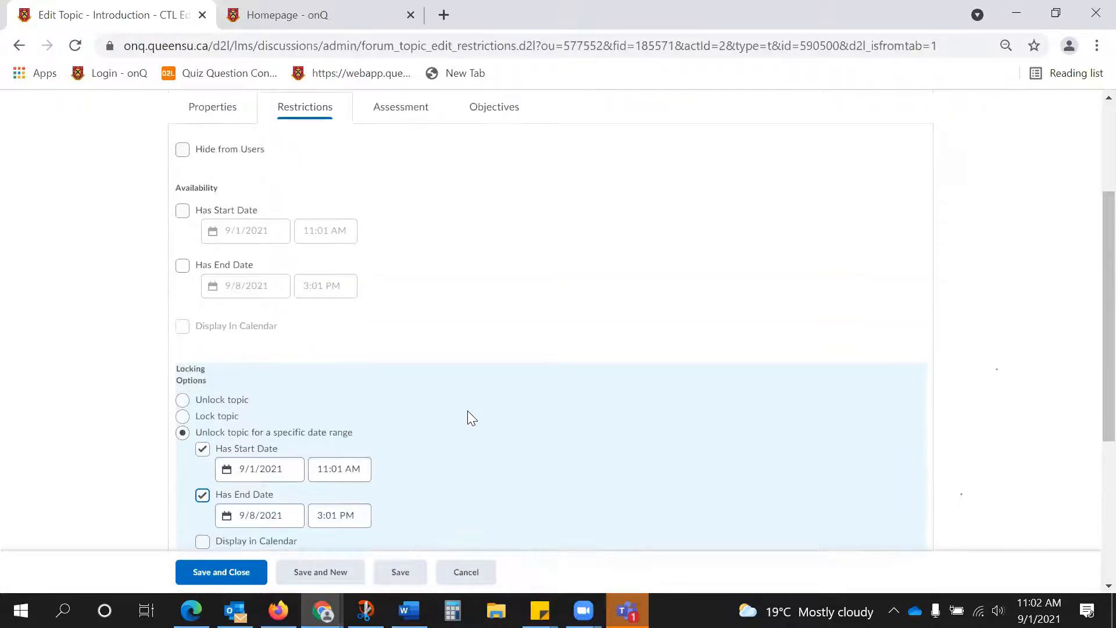
pyautogui.scroll(-1, 579, 347)
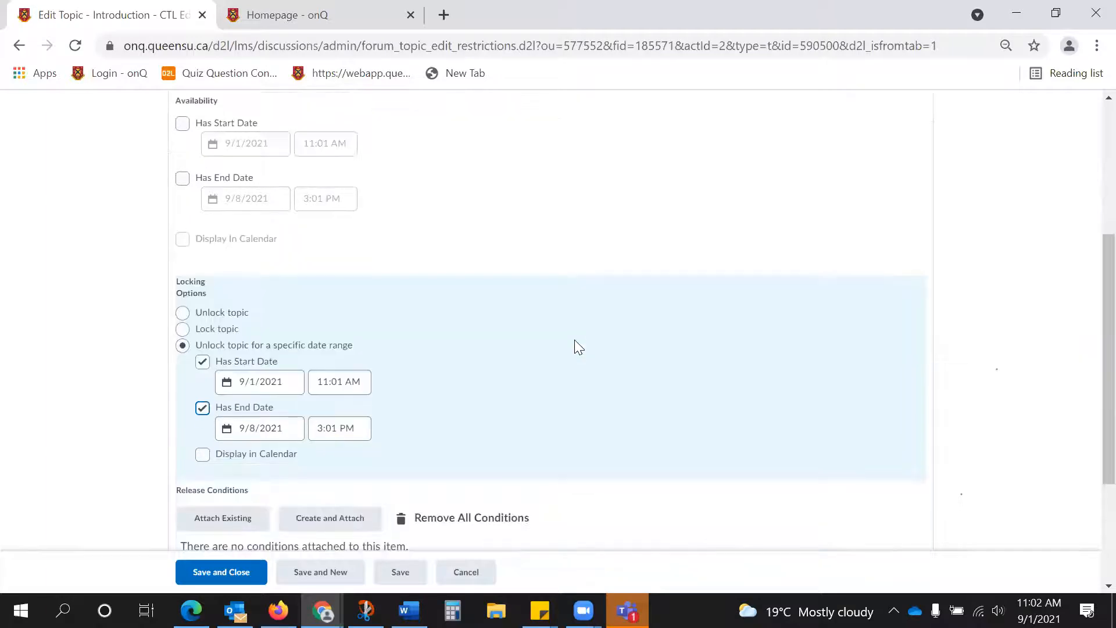
# Set the topic's assessment score out of 2 with no grade item chosen, and save and close the topic.
pyautogui.scroll(2, 579, 347)
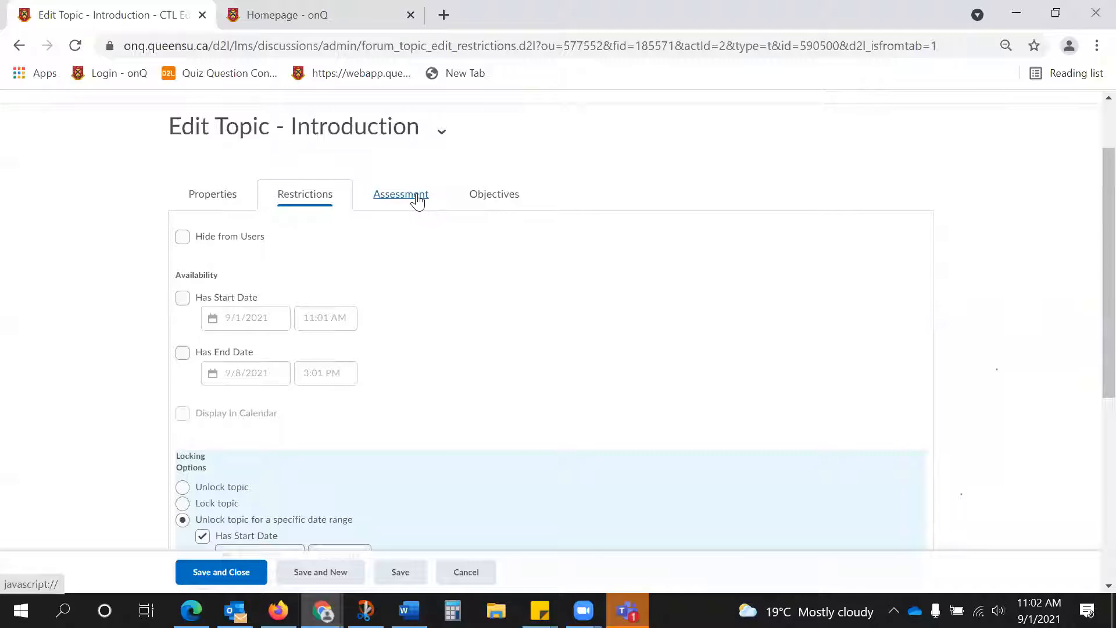
pyautogui.click(417, 200)
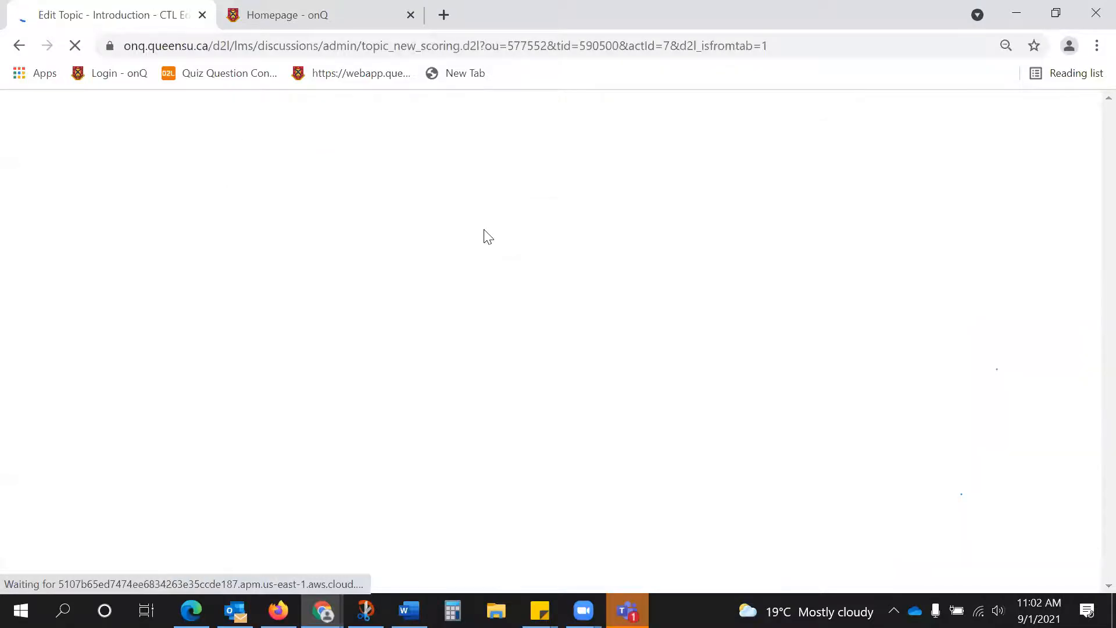
pyautogui.click(211, 351)
pyautogui.write('2')
pyautogui.scroll(-1, 422, 387)
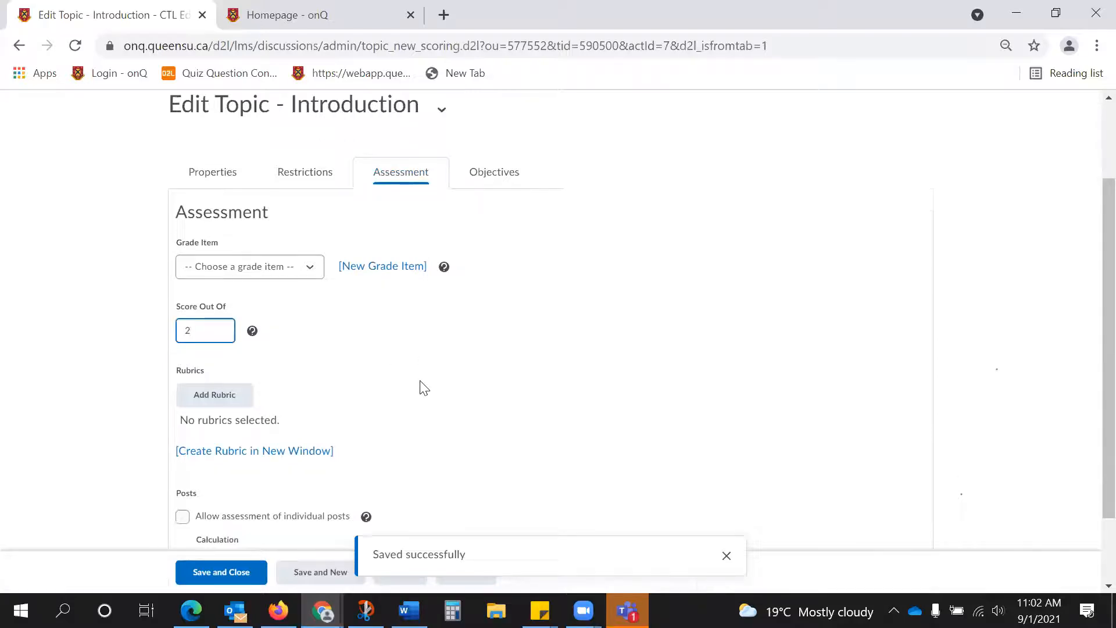
pyautogui.click(310, 202)
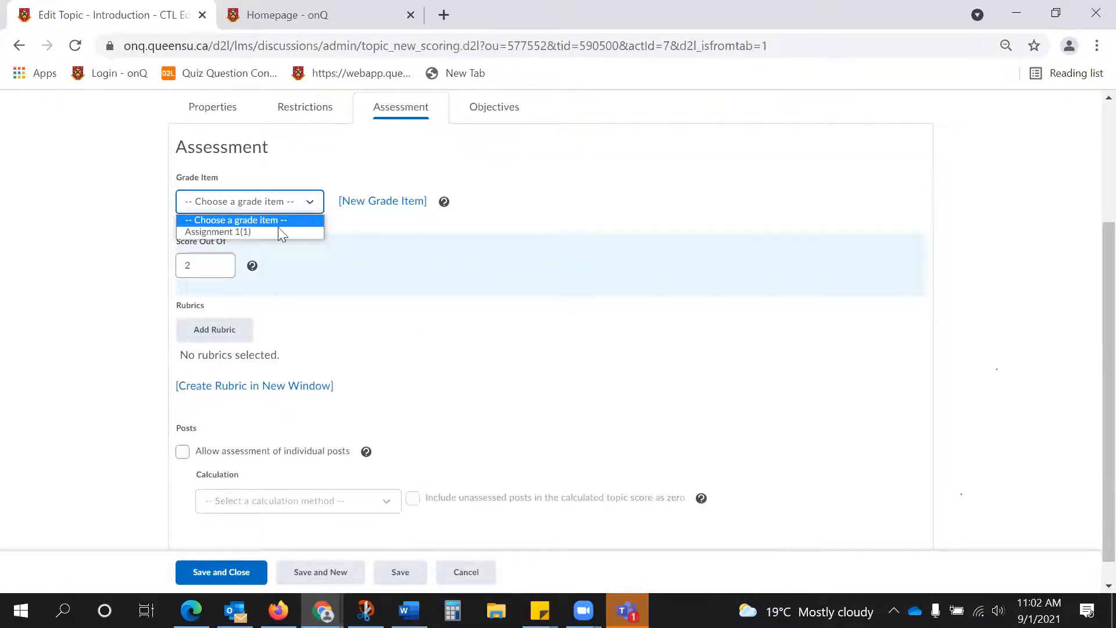
pyautogui.click(376, 250)
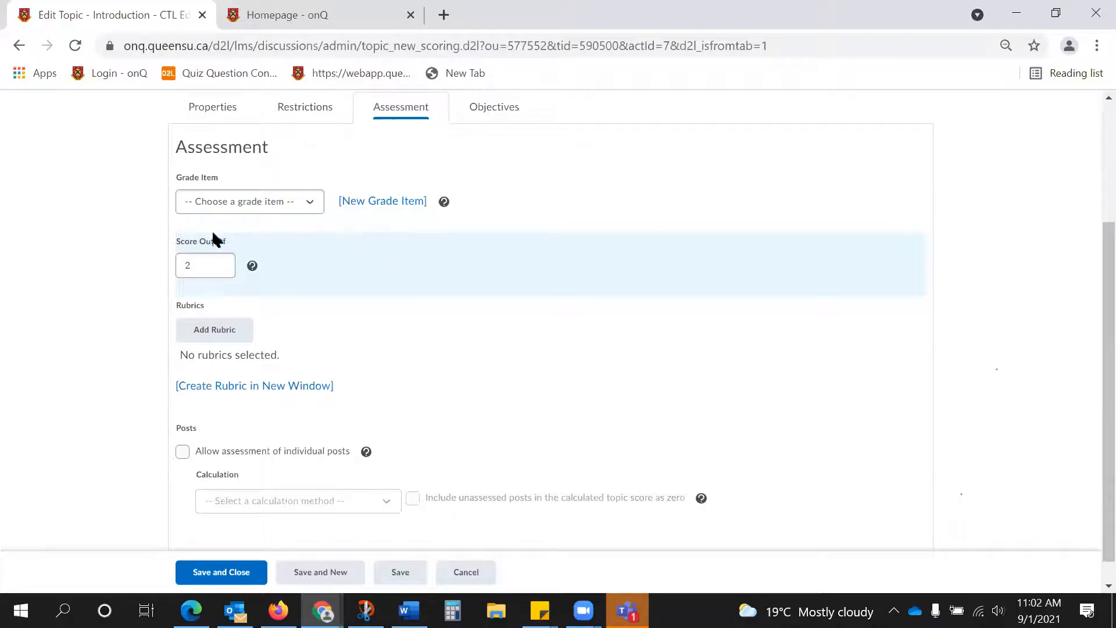
pyautogui.click(227, 203)
pyautogui.click(227, 204)
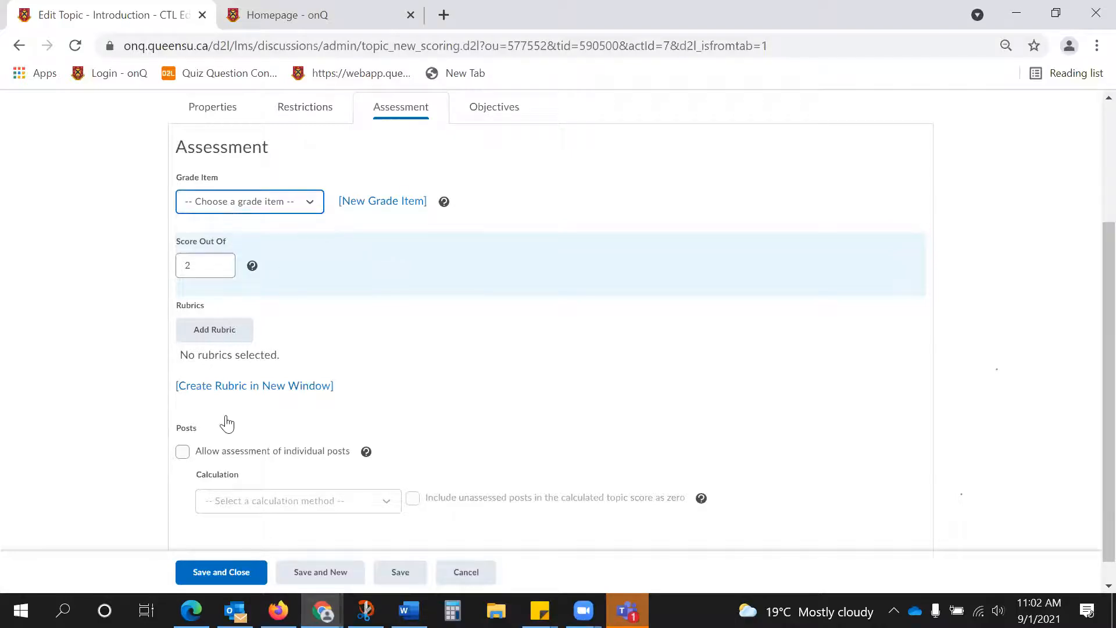
pyautogui.click(237, 571)
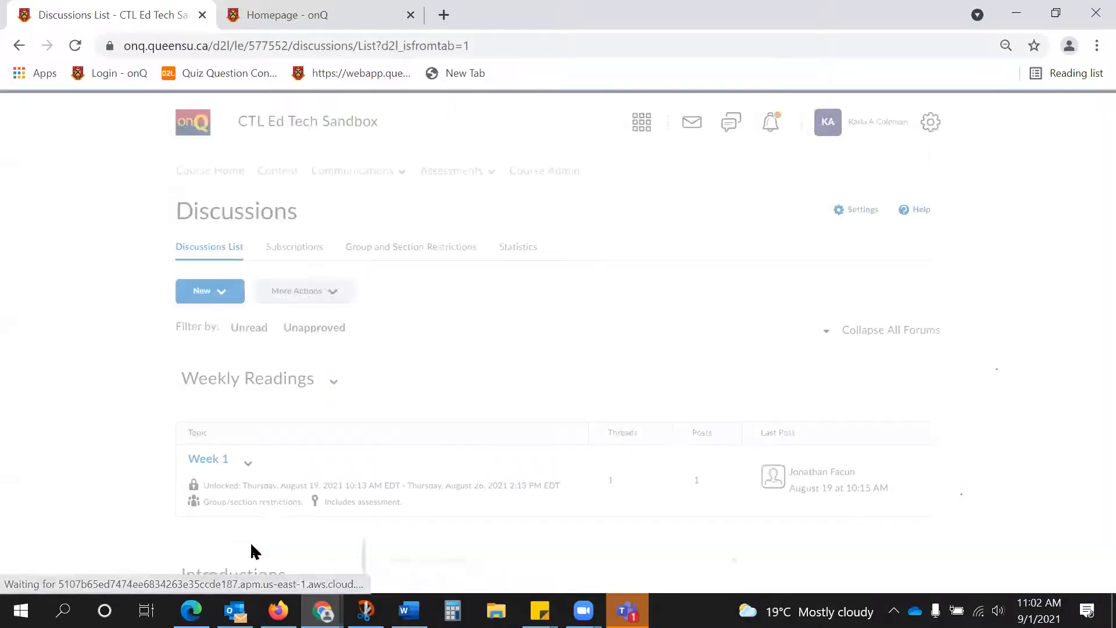
# Check the new Introduction topic's entry in the discussions list and dismiss the chat notifications.
pyautogui.scroll(-6, 423, 436)
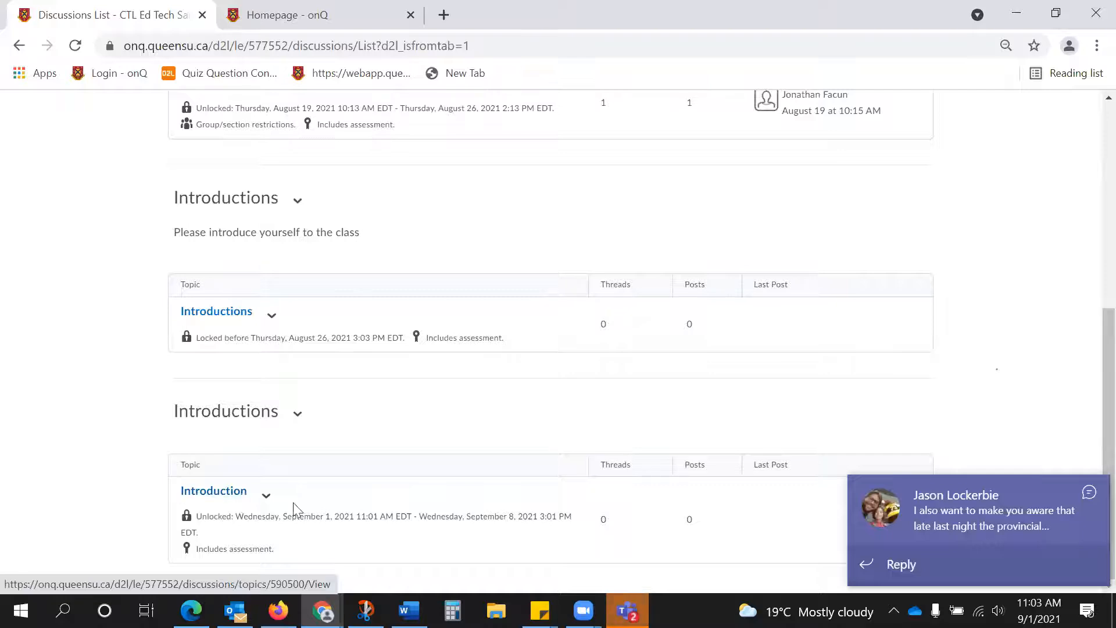
pyautogui.click(1089, 494)
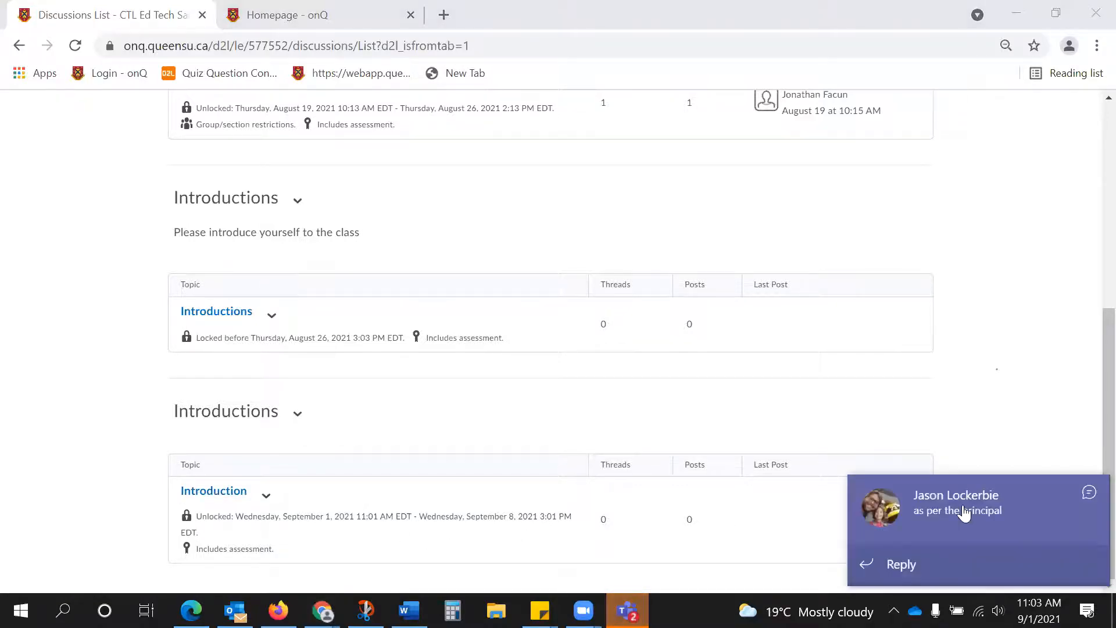
pyautogui.click(1084, 496)
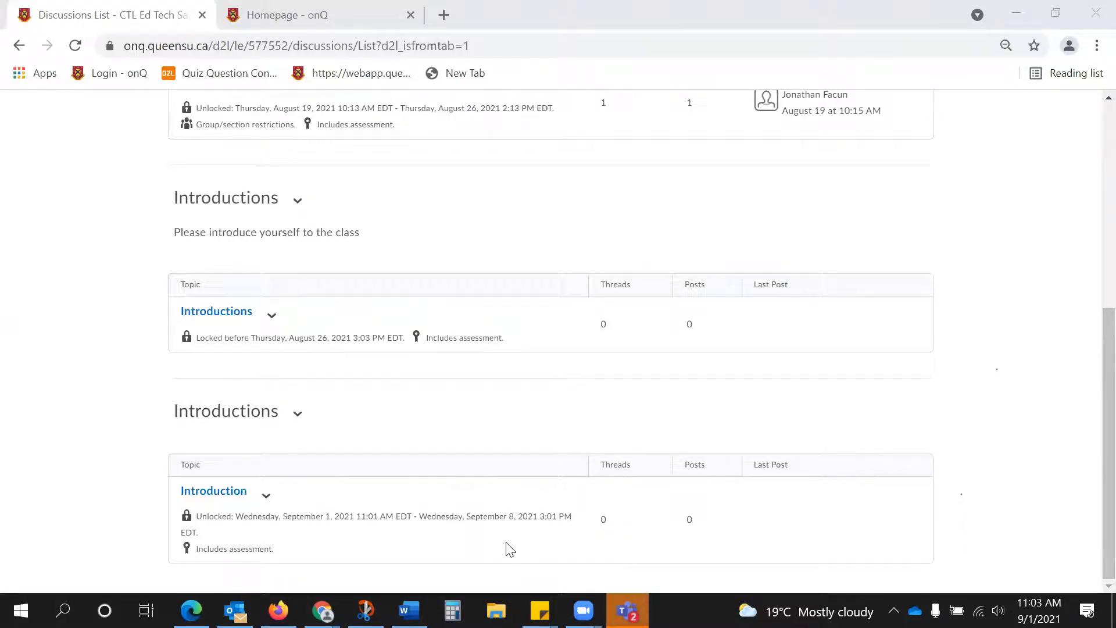
# Open the course's Manage Groups page.
pyautogui.scroll(7, 288, 392)
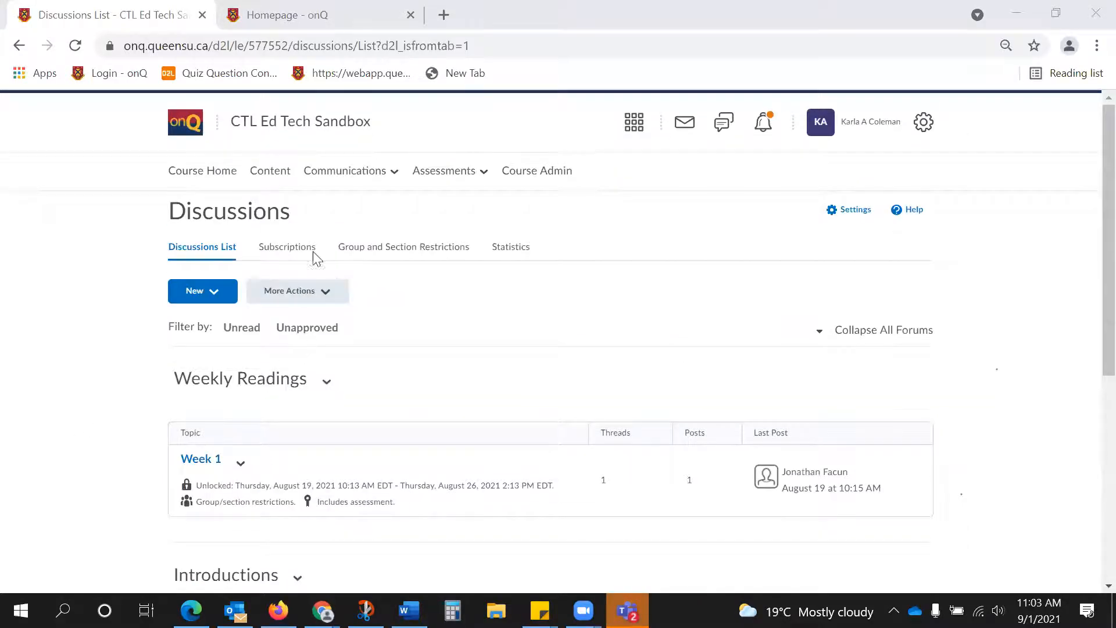
pyautogui.click(356, 175)
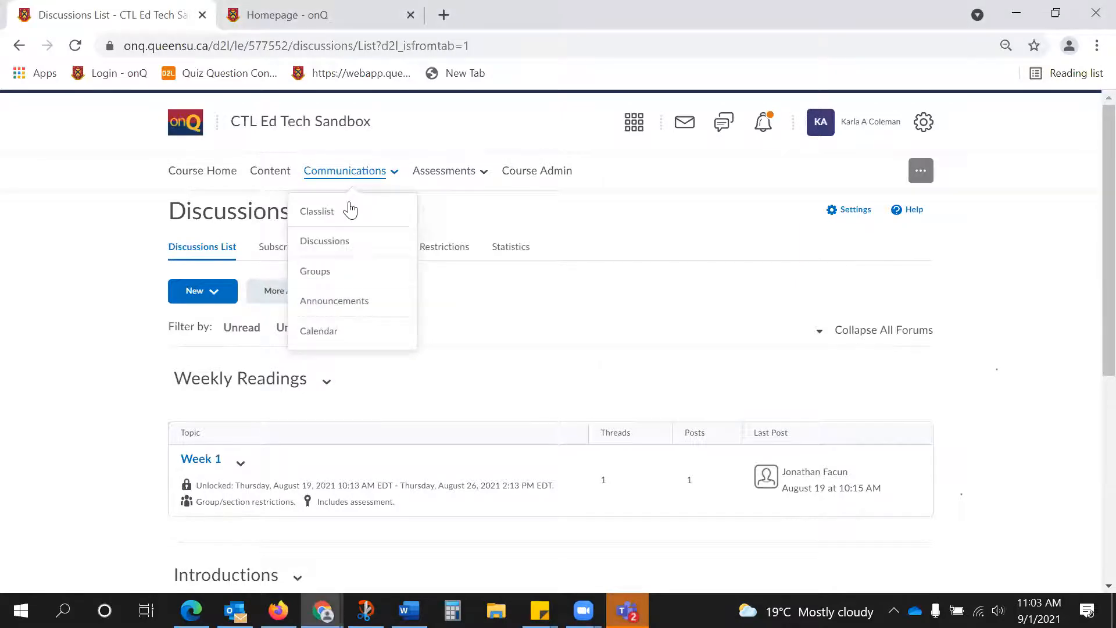
pyautogui.click(330, 271)
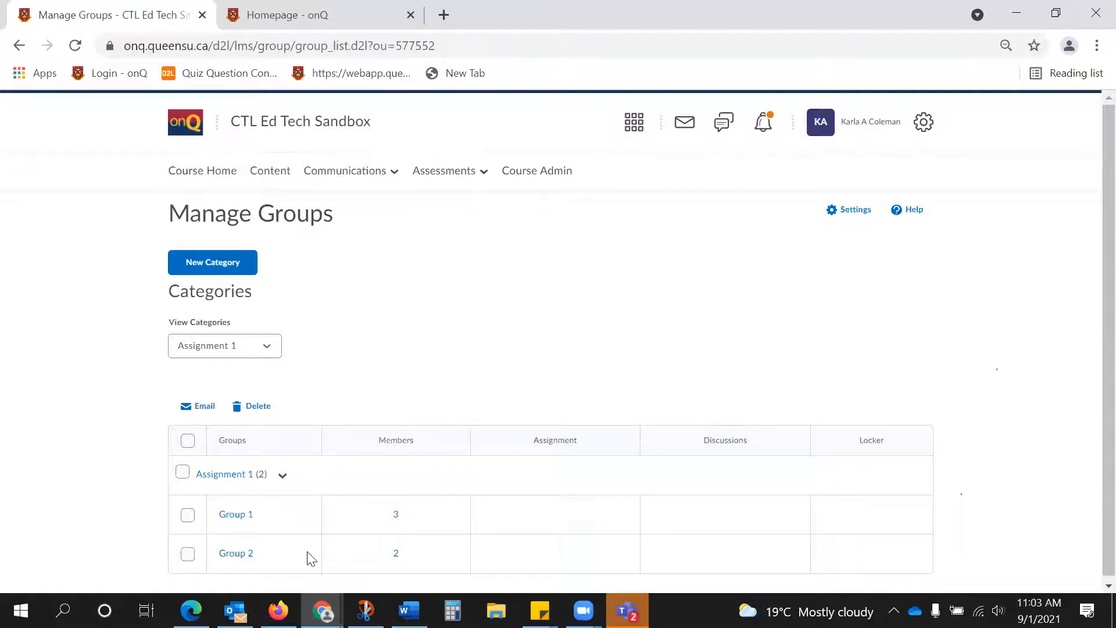
# Start a new group category named Discussions, leaving its description blank.
pyautogui.click(214, 263)
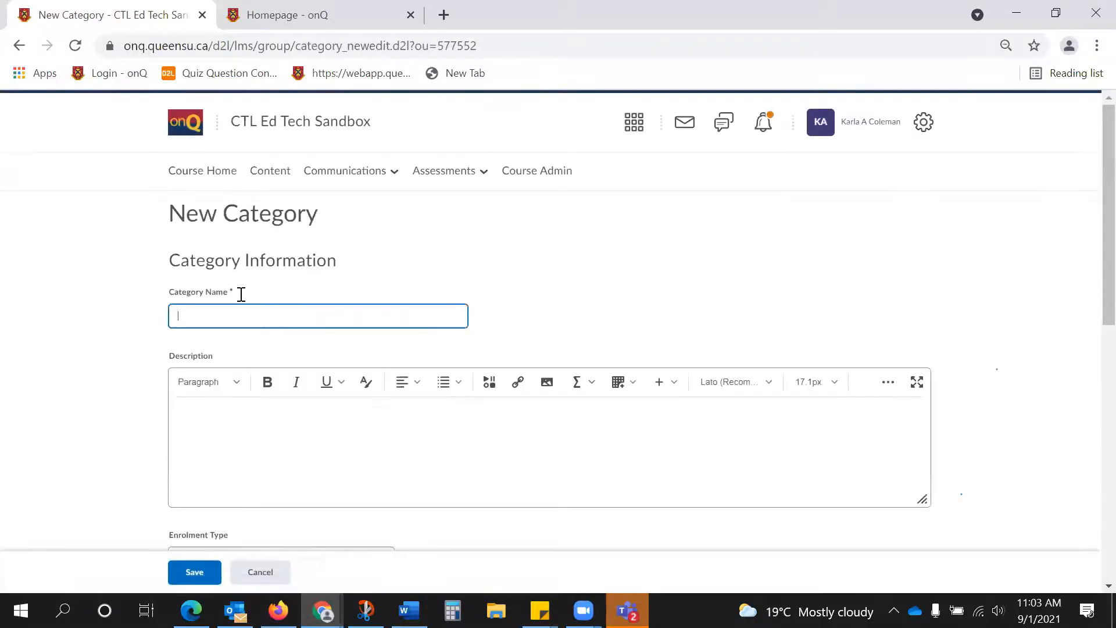
pyautogui.write('Discussions')
pyautogui.scroll(-2, 259, 318)
pyautogui.click(327, 331)
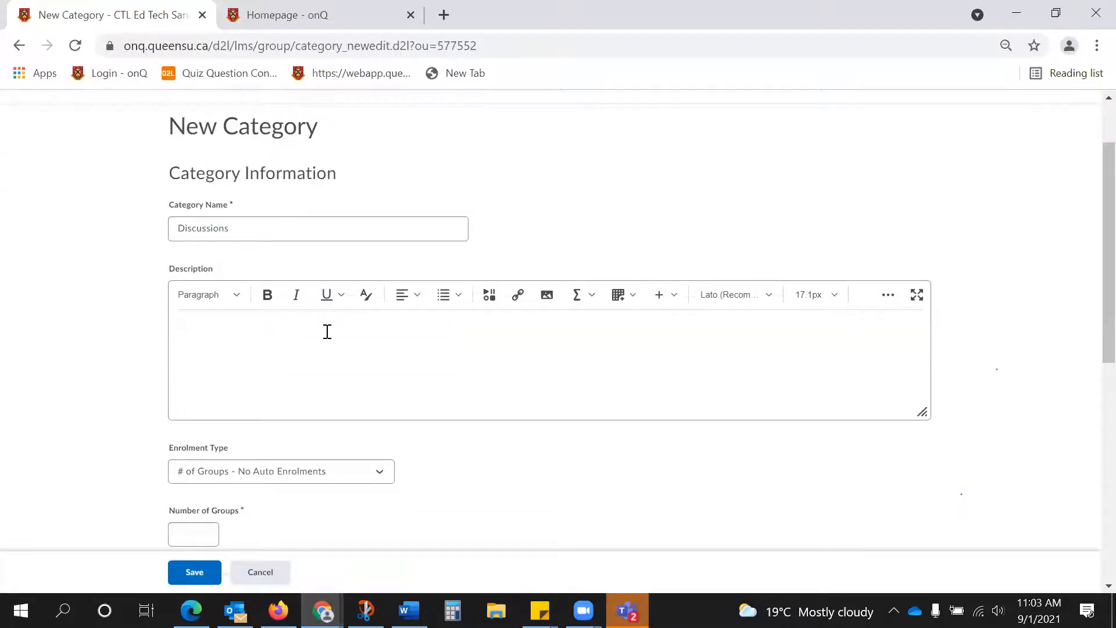
pyautogui.scroll(-3, 326, 331)
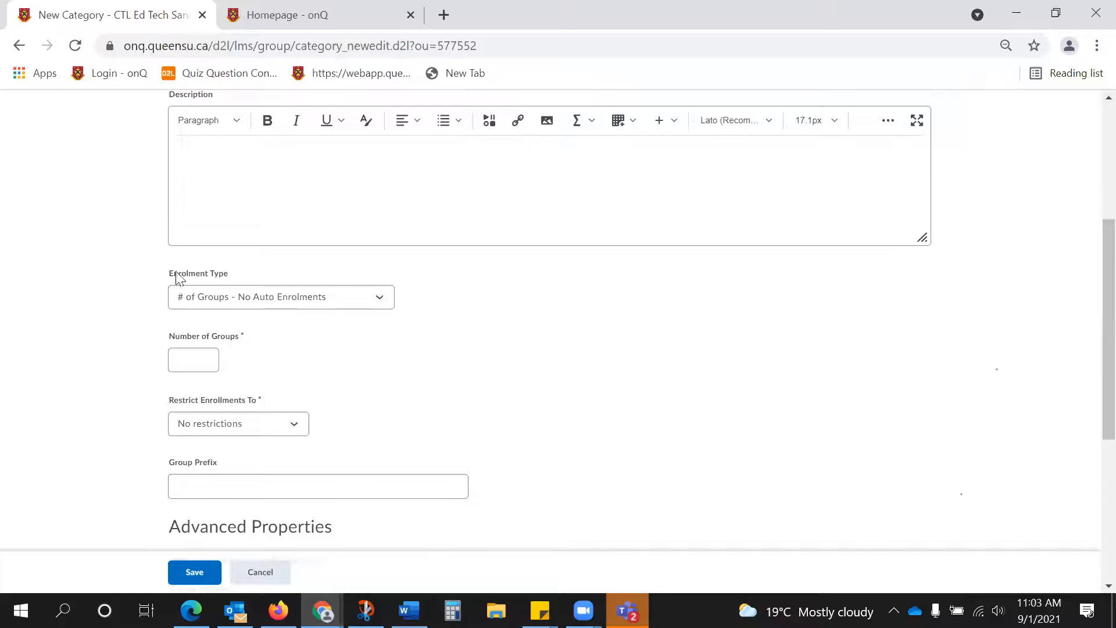
# Set the category's enrolment type to # of Groups and the number of groups to 2.
pyautogui.click(378, 299)
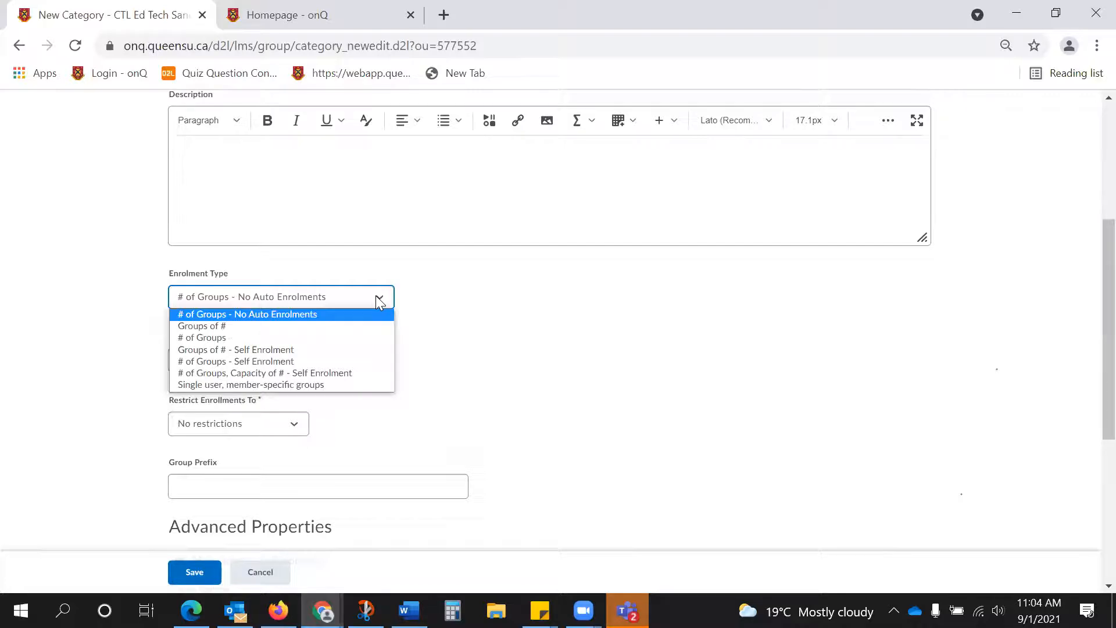
pyautogui.click(201, 327)
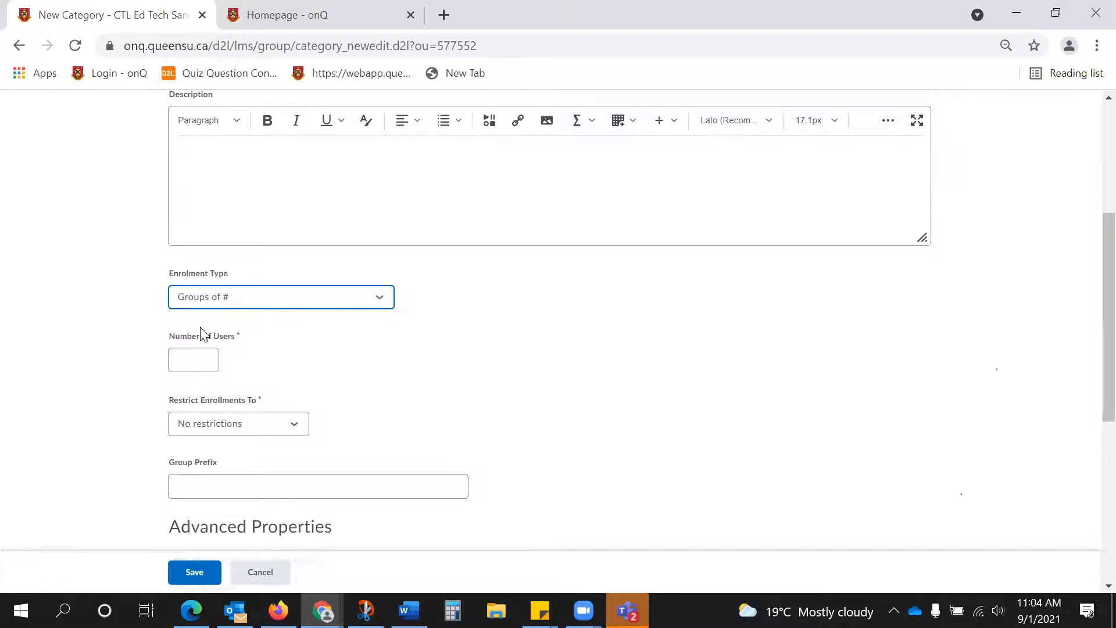
pyautogui.click(222, 296)
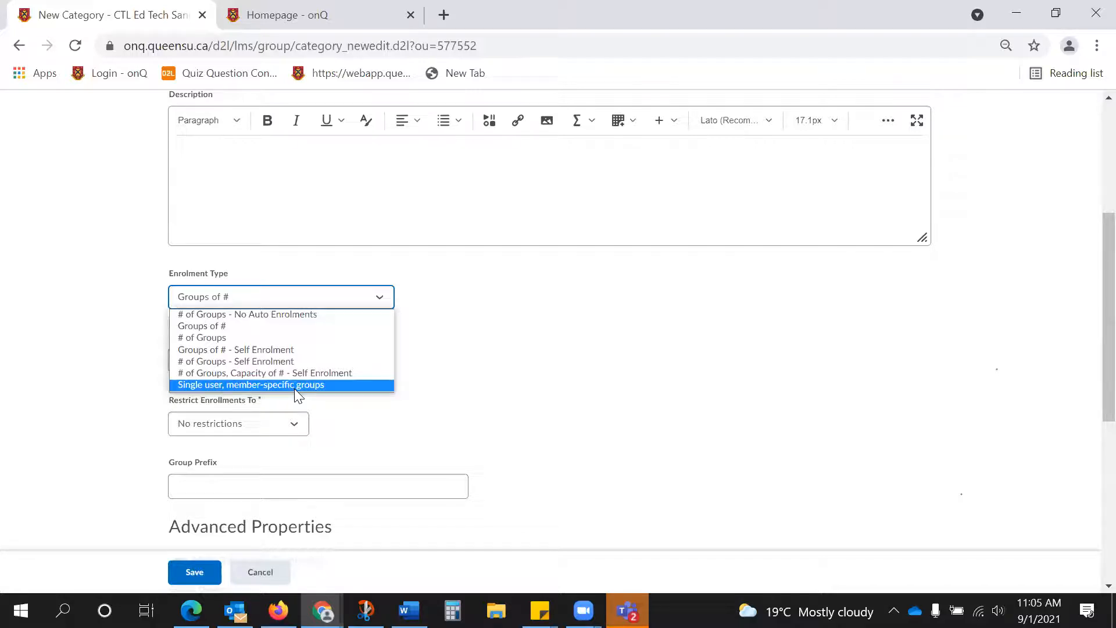
pyautogui.click(228, 338)
pyautogui.click(205, 354)
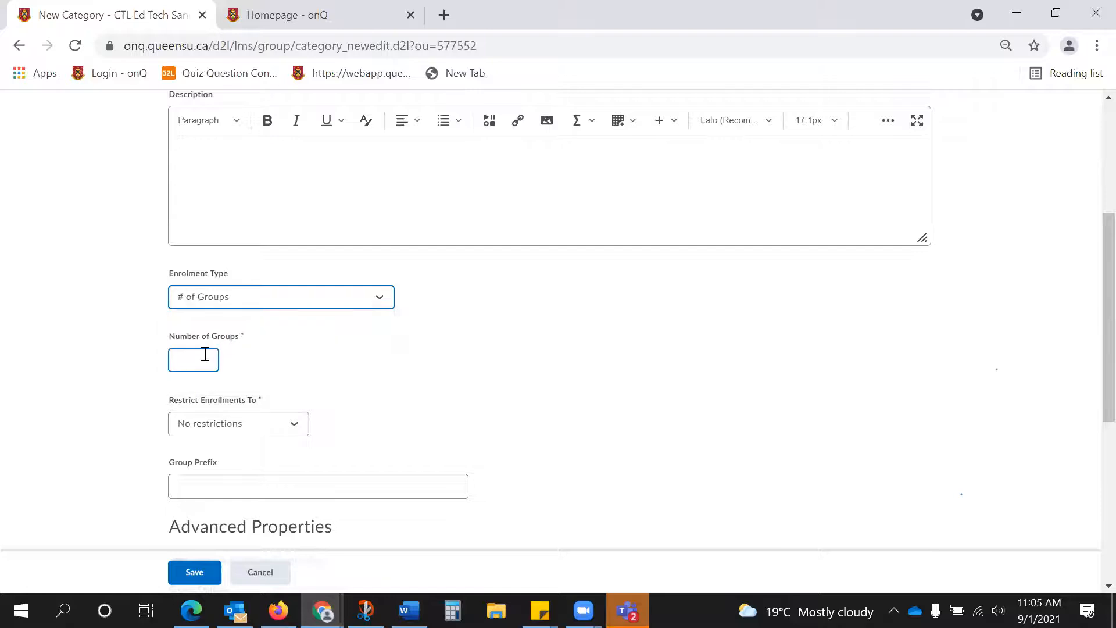
pyautogui.write('2')
# Keep enrolments at No restrictions, enable Auto-Enrol New Users, and save the Discussions category.
pyautogui.scroll(-1, 217, 359)
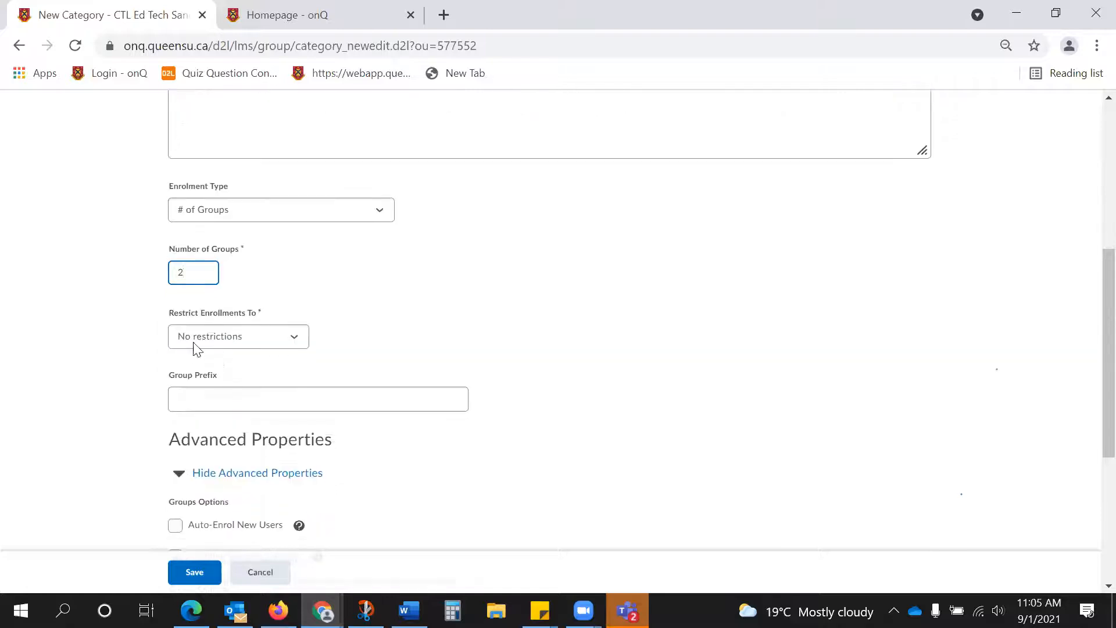
pyautogui.click(296, 341)
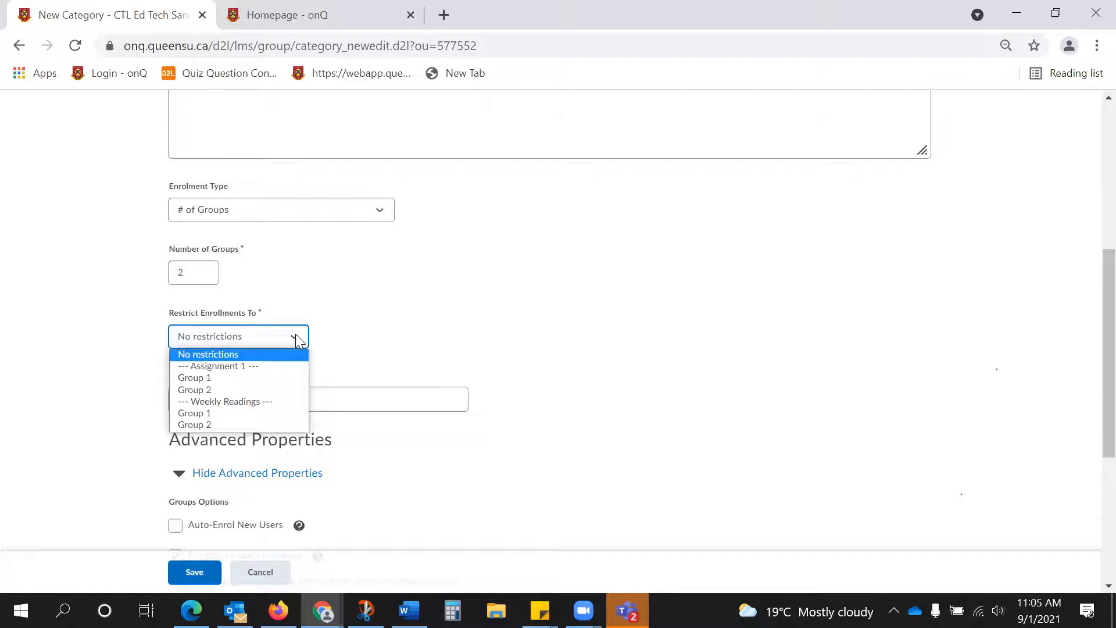
pyautogui.click(569, 272)
pyautogui.scroll(-1, 568, 271)
pyautogui.click(283, 324)
pyautogui.scroll(-1, 283, 324)
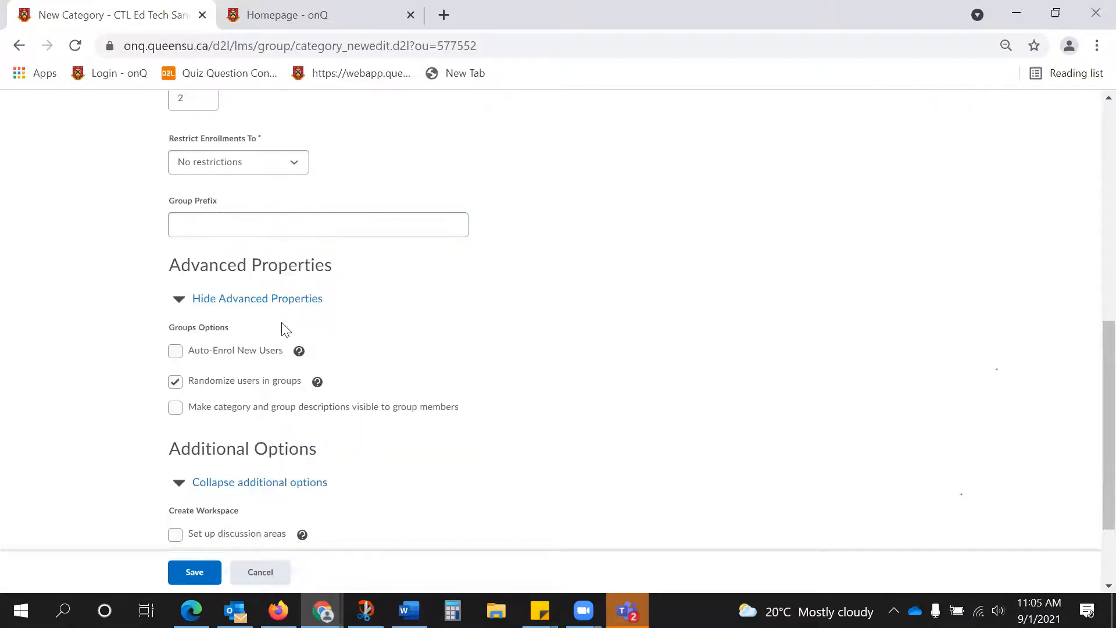
pyautogui.click(176, 354)
pyautogui.scroll(-2, 293, 395)
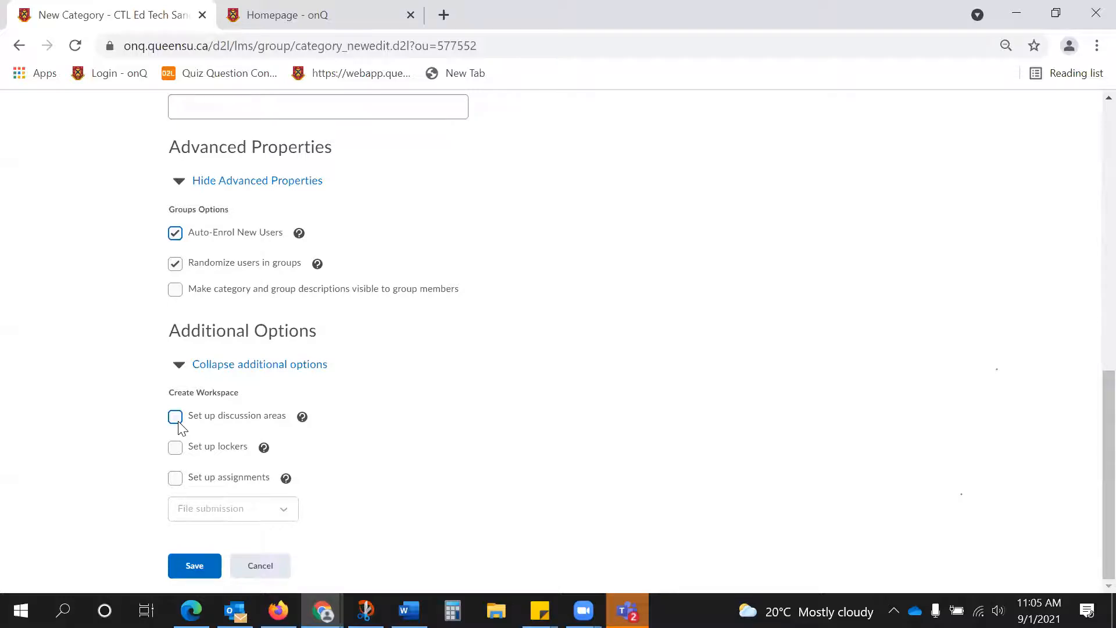
pyautogui.click(205, 573)
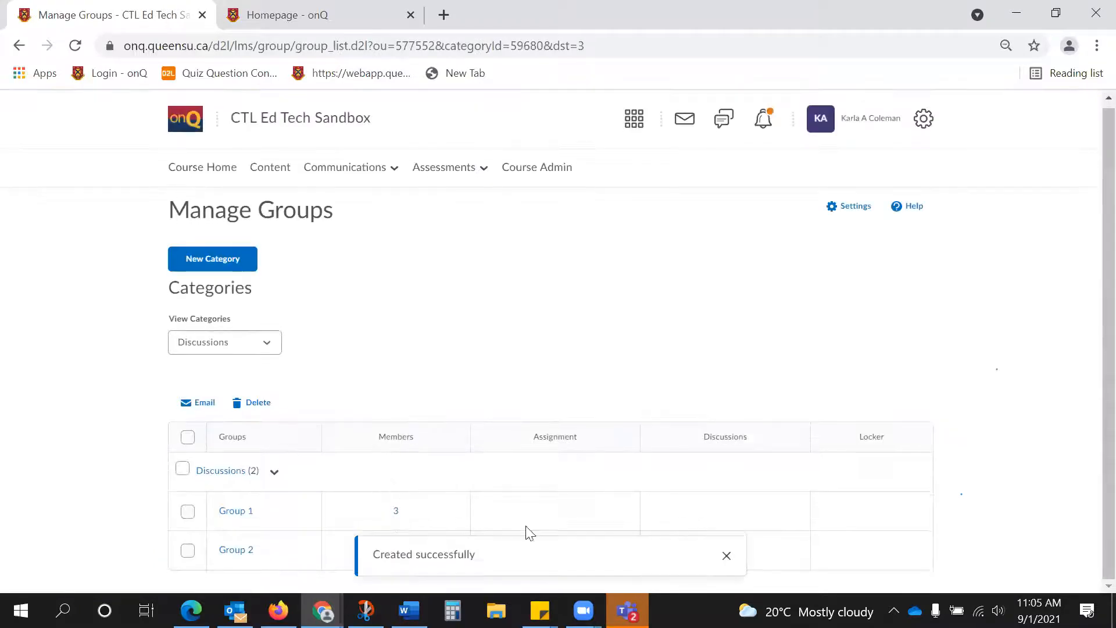
# Dismiss the save confirmation and view the member list of Group 1 in the Discussions category.
pyautogui.click(723, 551)
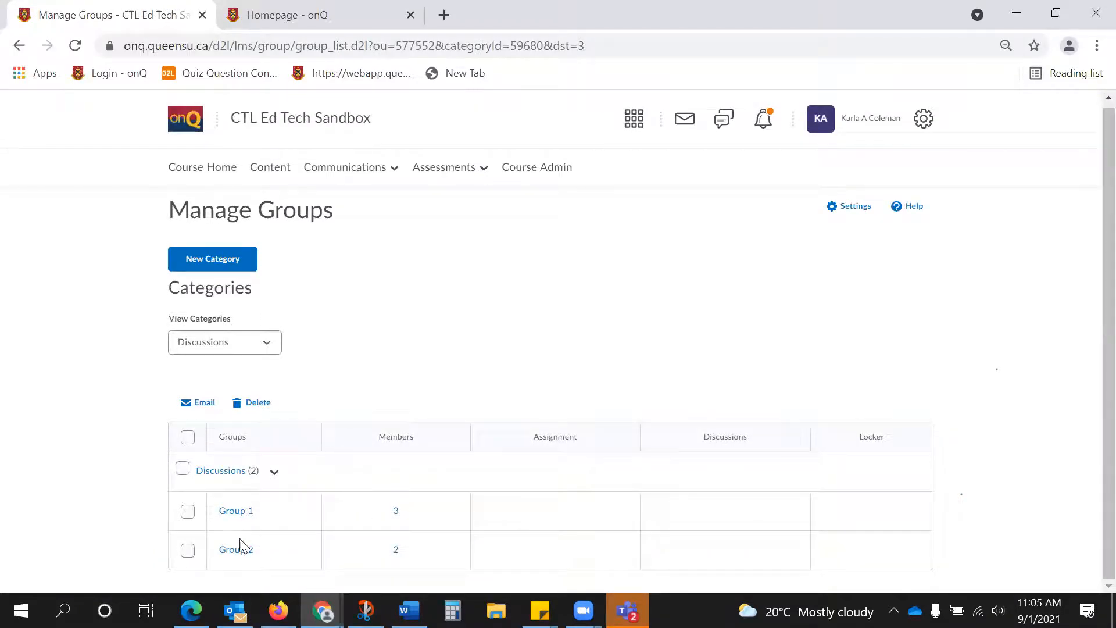
pyautogui.click(397, 514)
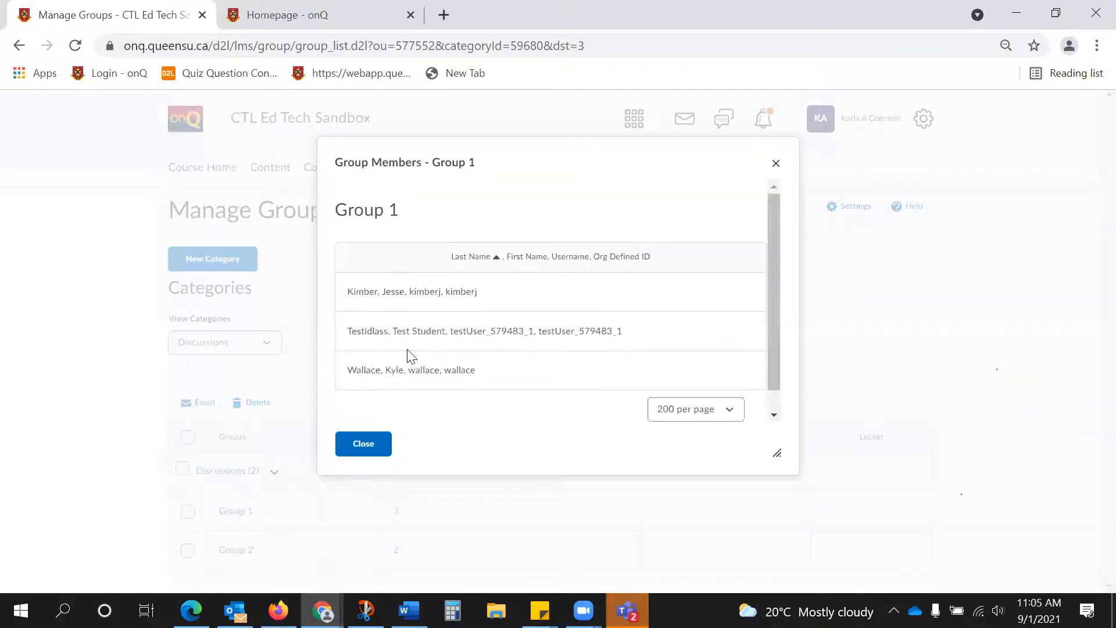
pyautogui.click(381, 445)
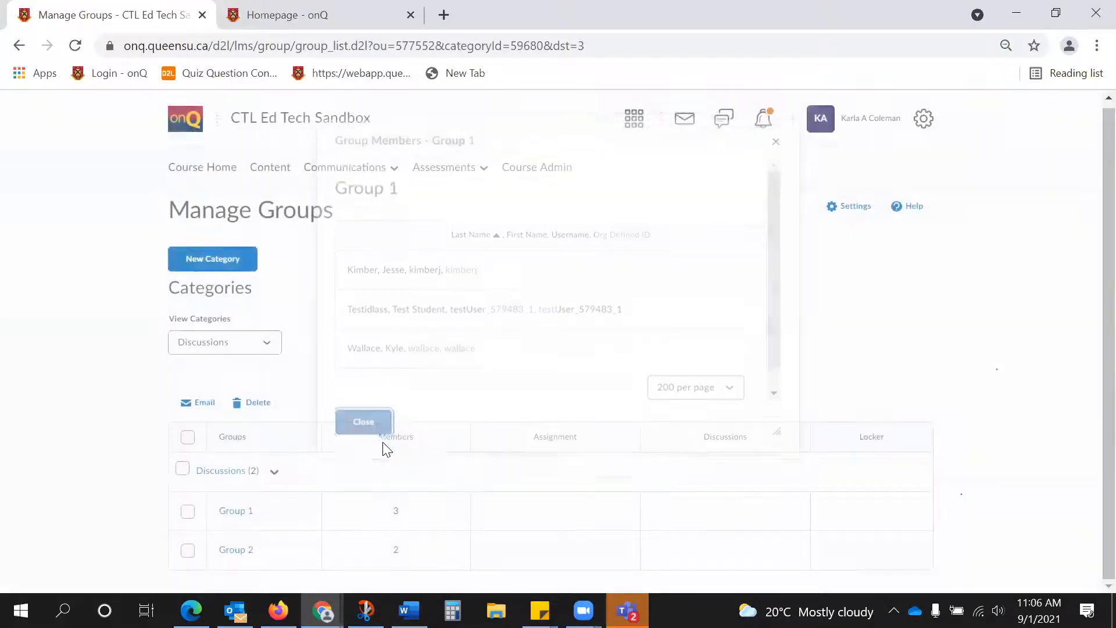
# Rename Group 1 in the Discussions category as Test and save the group.
pyautogui.click(239, 511)
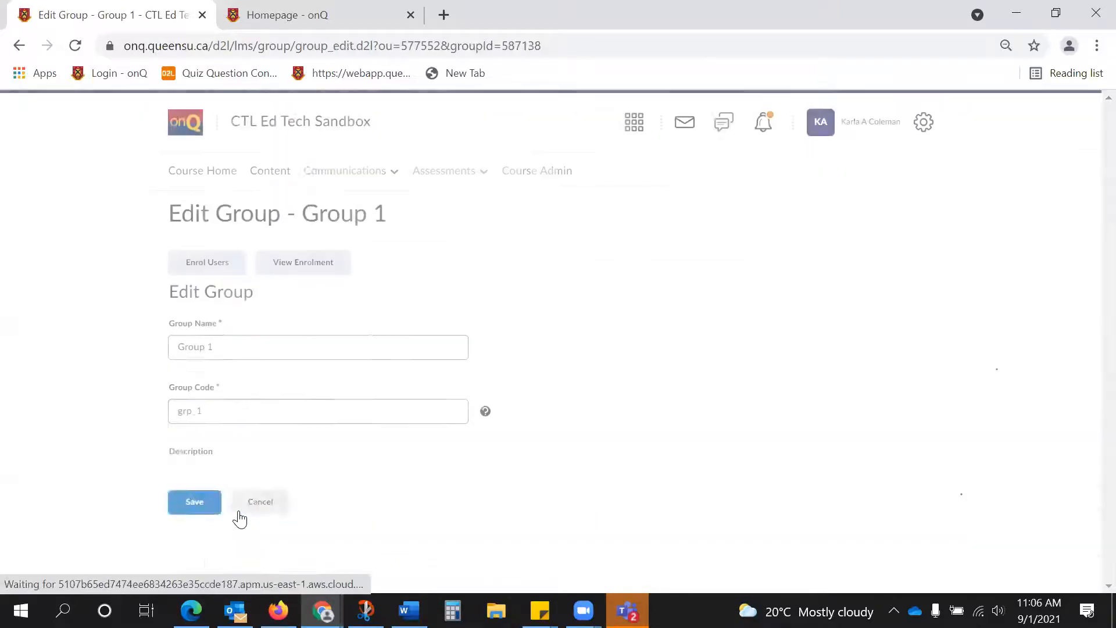
pyautogui.click(277, 347)
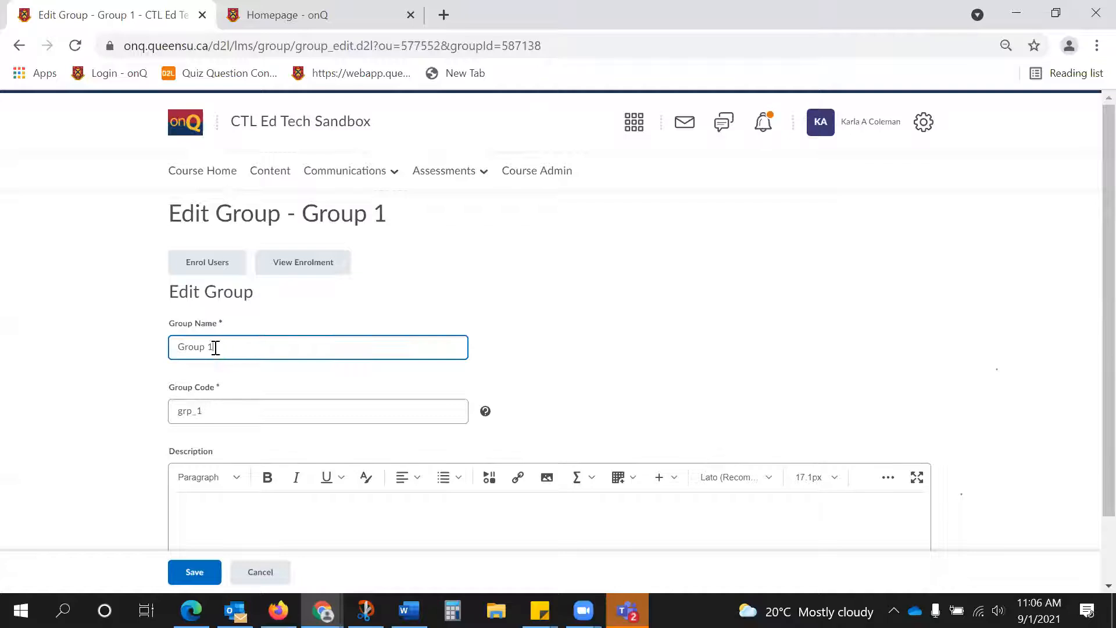
pyautogui.moveTo(215, 347); pyautogui.dragTo(136, 363)
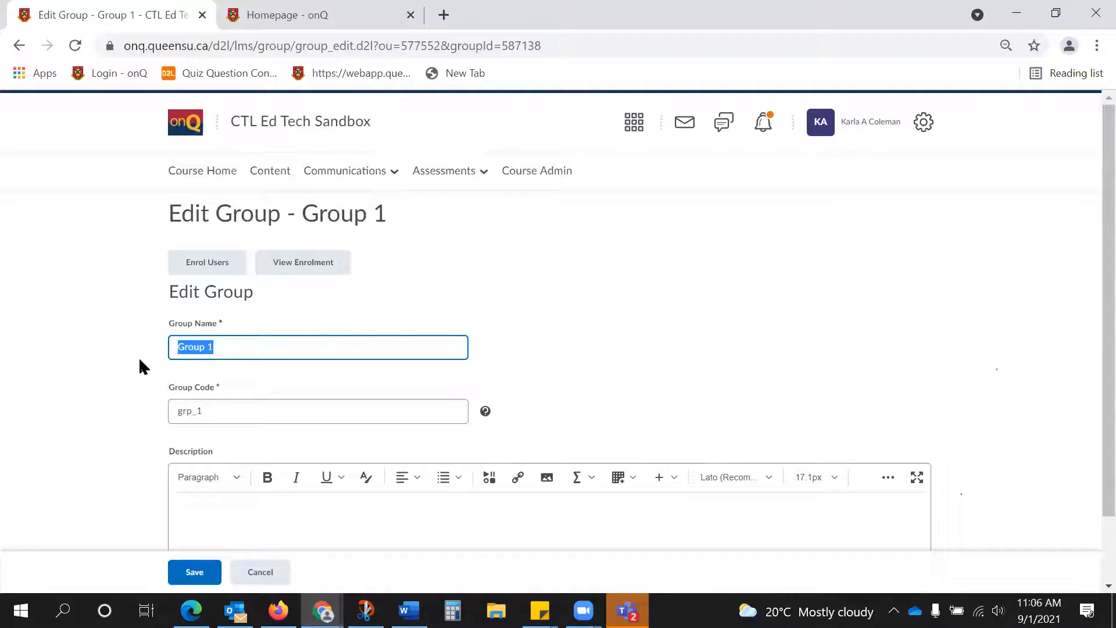
pyautogui.write('Test')
pyautogui.click(188, 572)
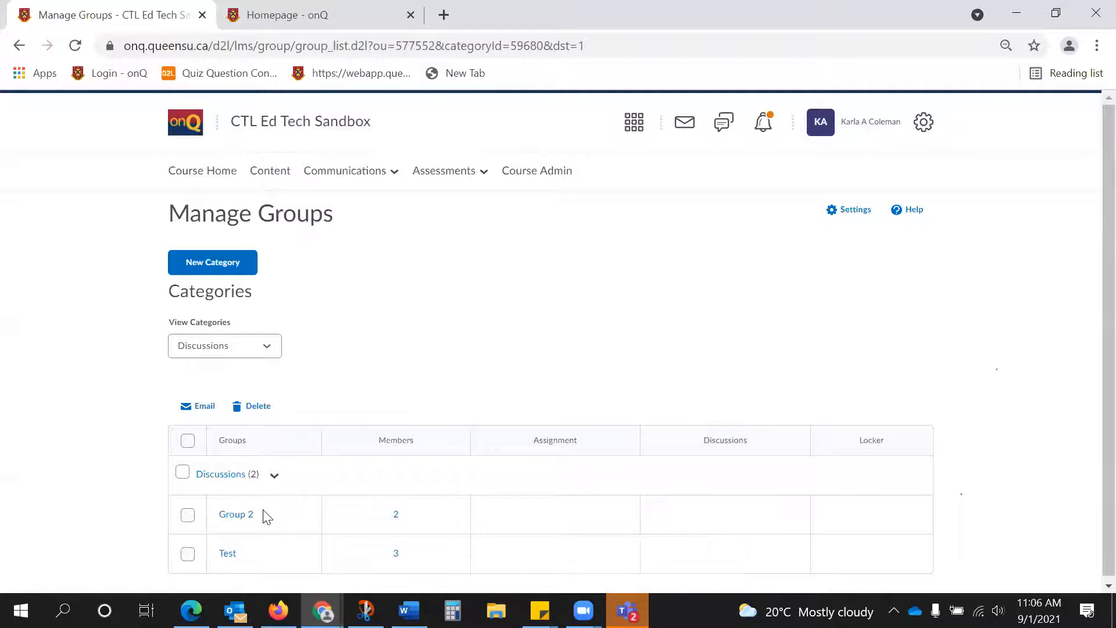
# Open the course's Announcements page.
pyautogui.click(379, 174)
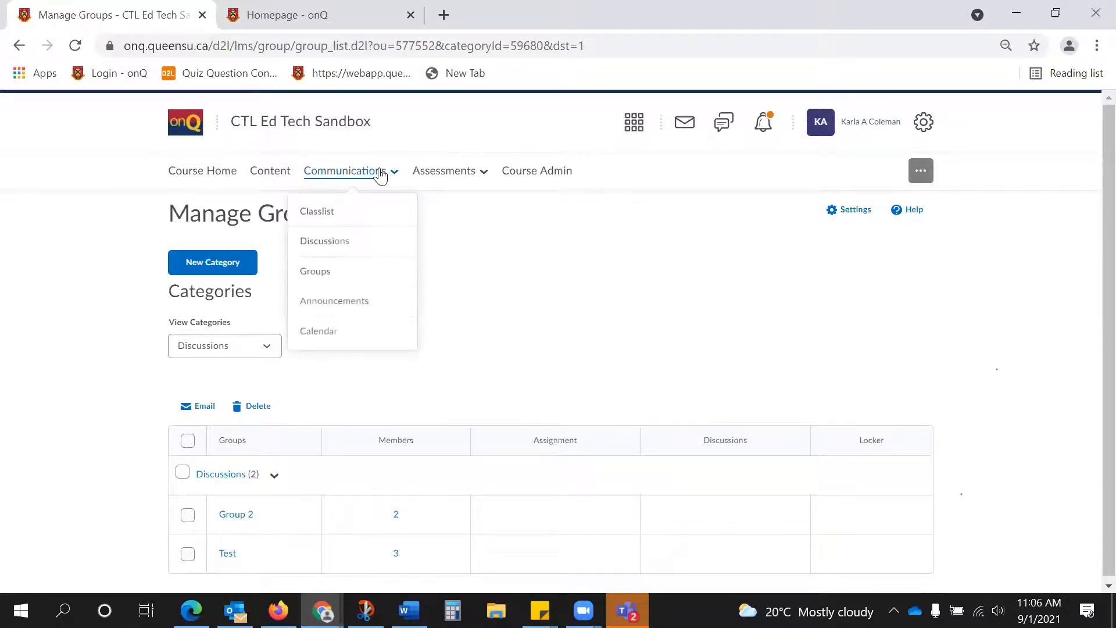
pyautogui.click(378, 300)
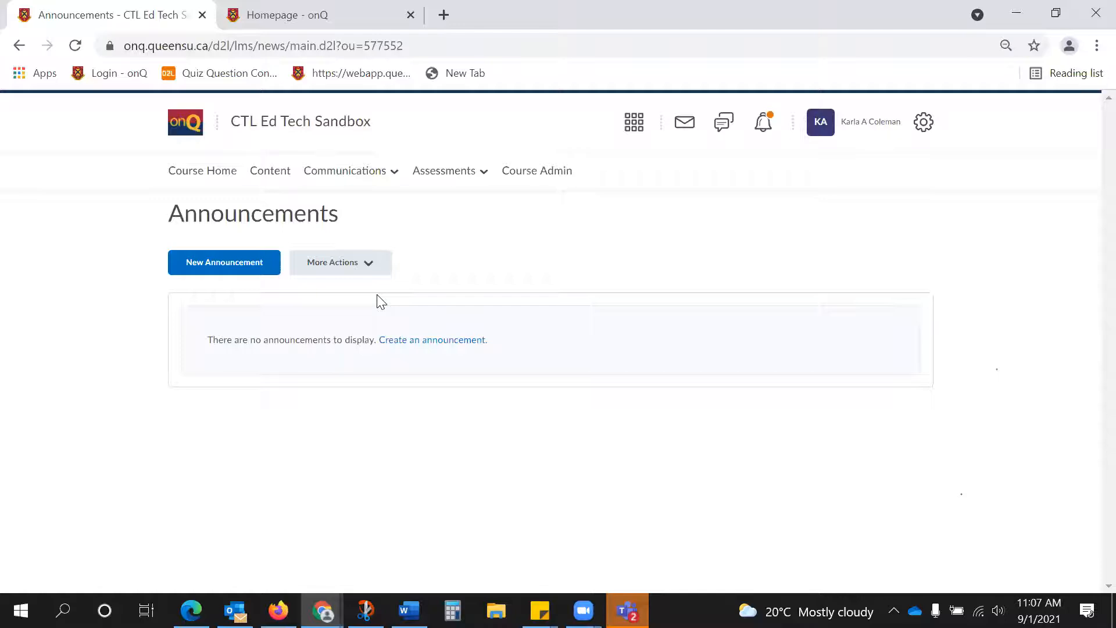
# Review the account's instant notification settings for announcements and leave without saving.
pyautogui.click(862, 133)
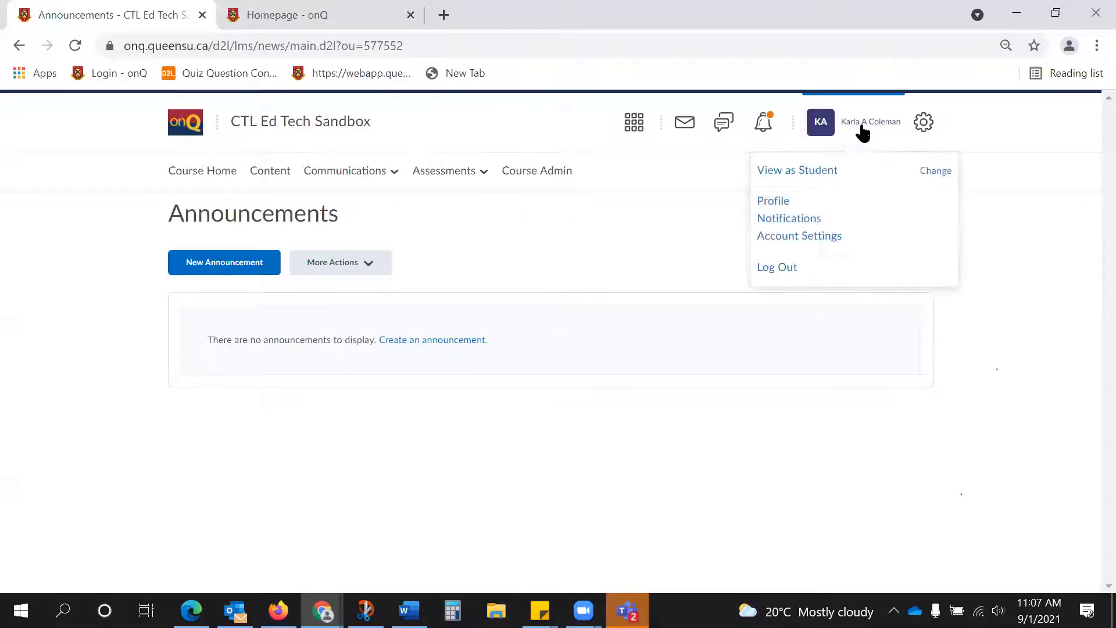
pyautogui.click(803, 224)
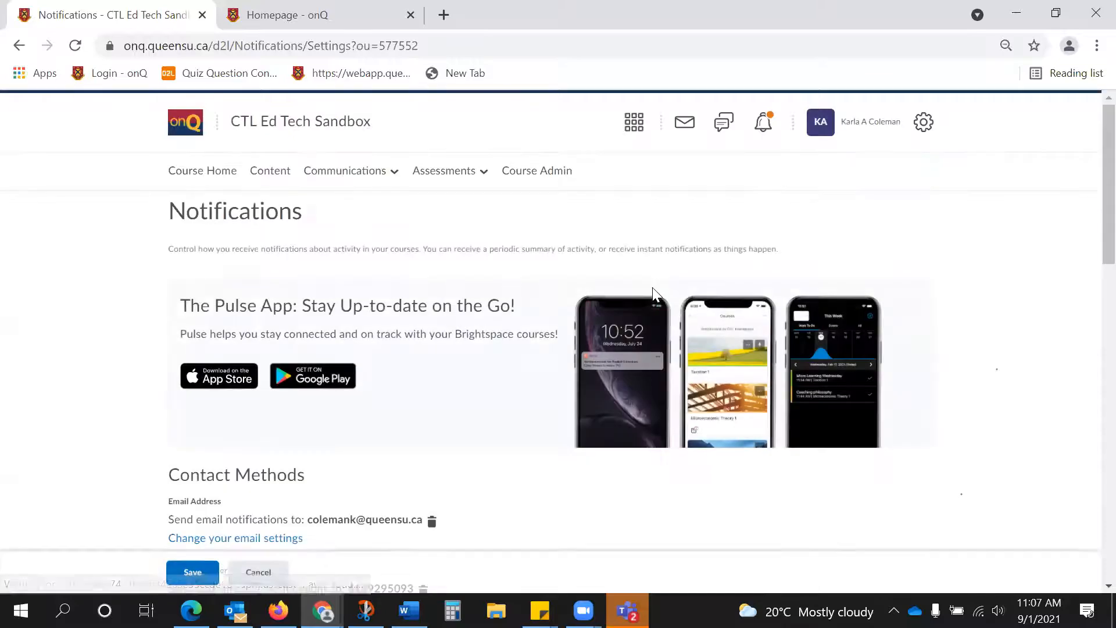
pyautogui.scroll(-10, 653, 293)
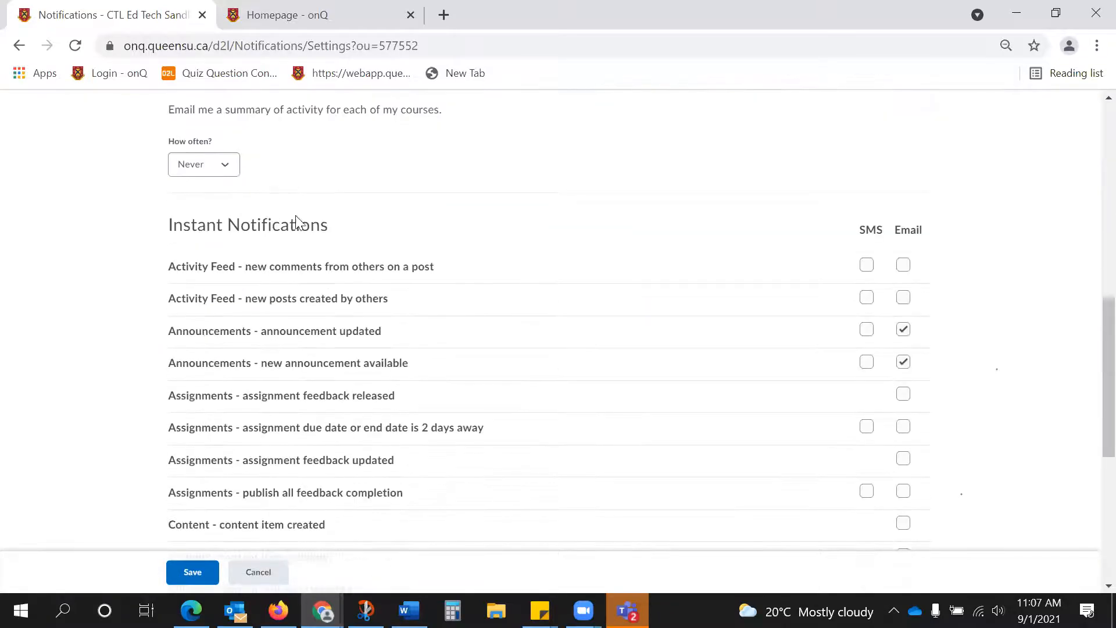
pyautogui.scroll(-1, 689, 289)
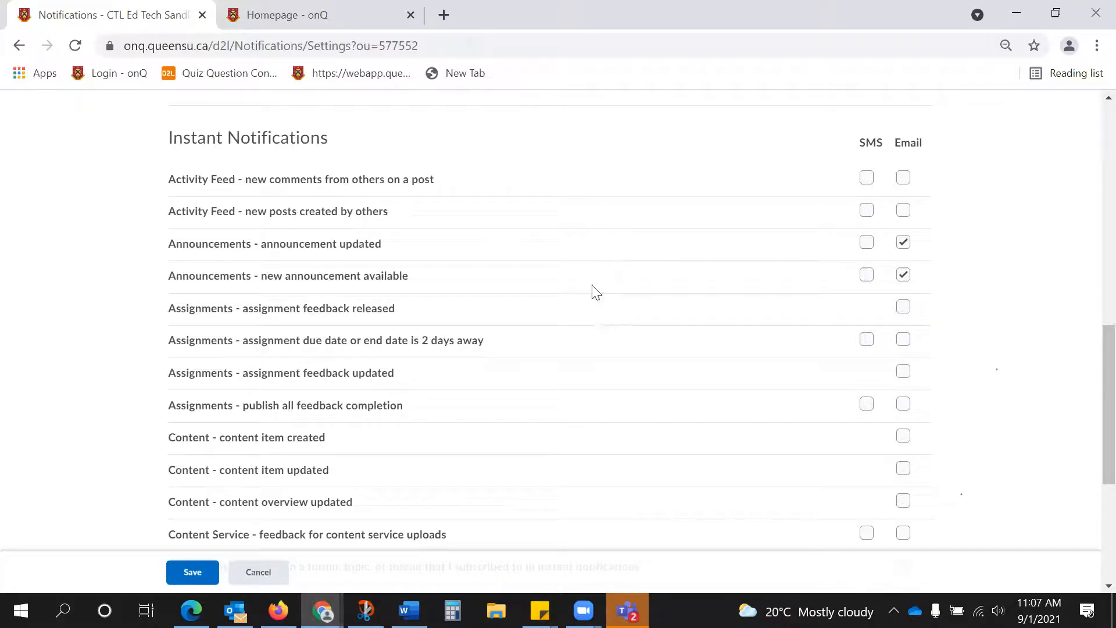
pyautogui.click(283, 573)
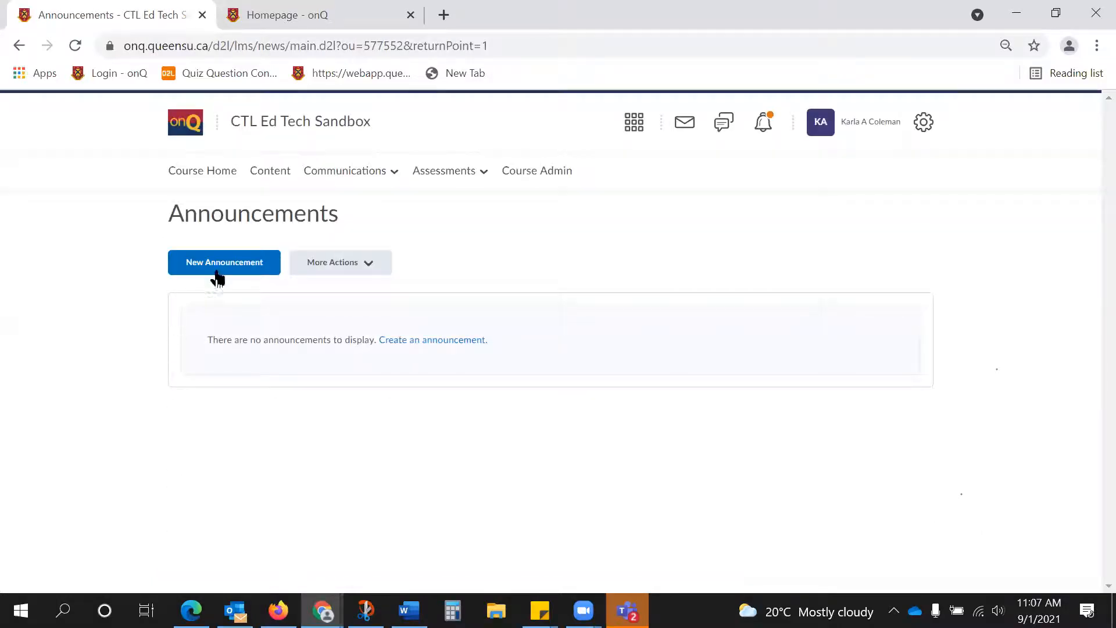
# Start a new announcement with the headline Welcome and the content "Hello!".
pyautogui.click(220, 269)
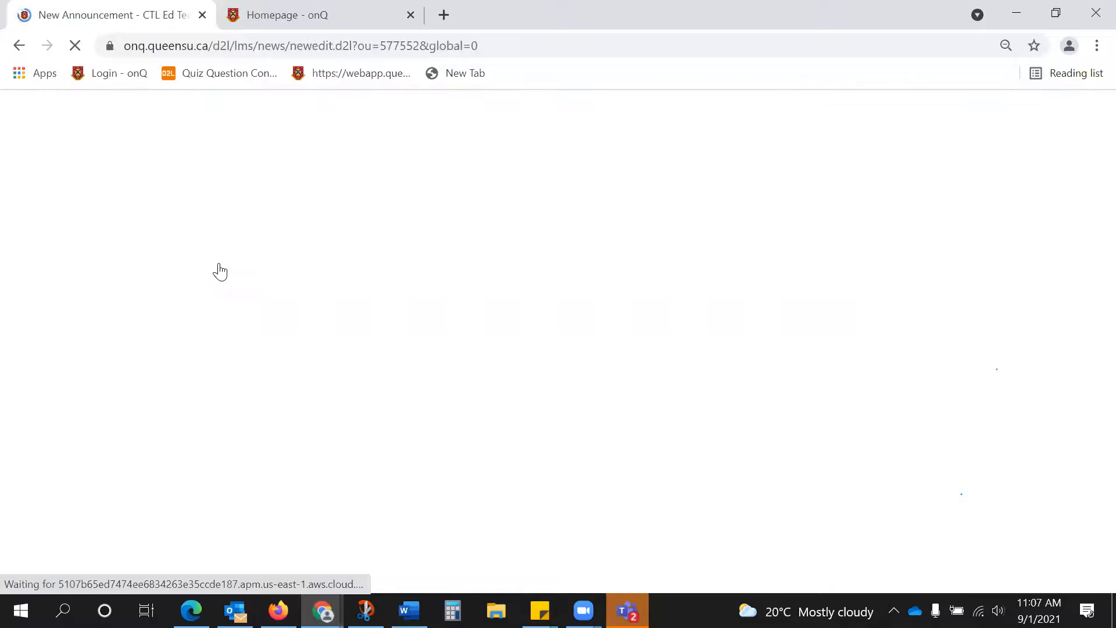
pyautogui.write('Wlec')
pyautogui.press('BackSpace')
pyautogui.press('BackSpace')
pyautogui.press('BackSpace')
pyautogui.write('e')
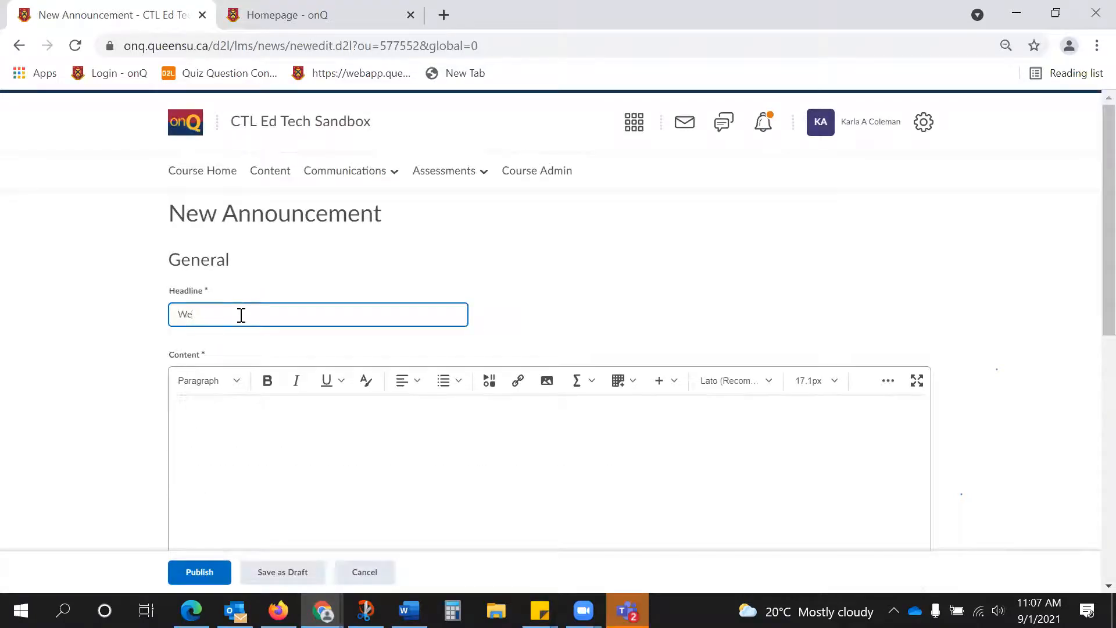
pyautogui.write('lcome')
pyautogui.click(277, 438)
pyautogui.write('Hello!')
# Examine the announcement's start and end date, attachment, and release condition options.
pyautogui.scroll(-3, 326, 314)
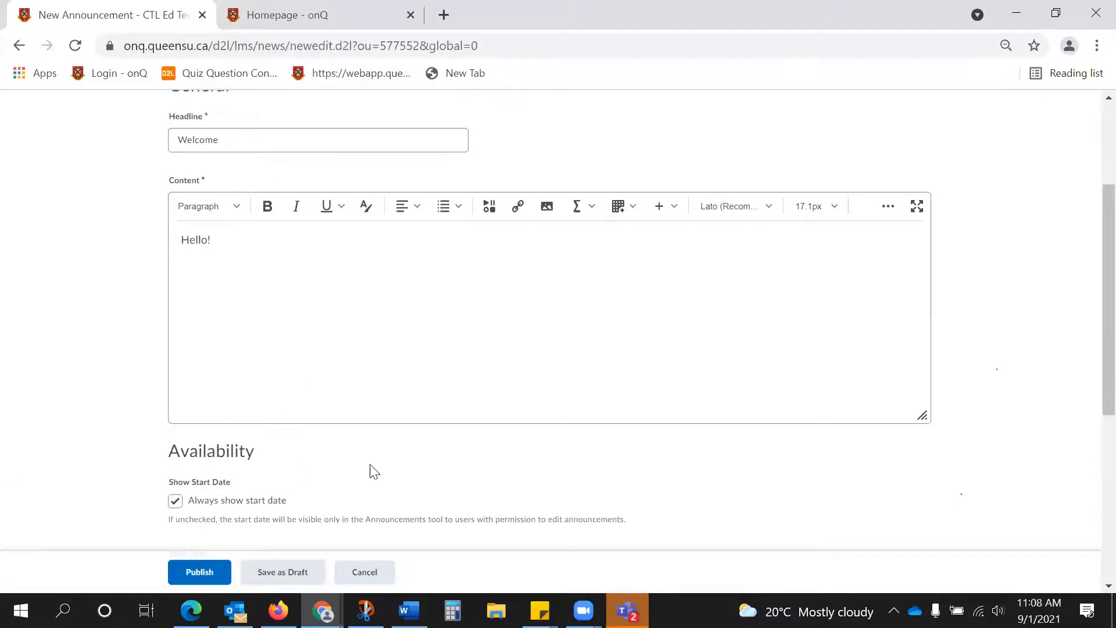
pyautogui.scroll(-2, 370, 471)
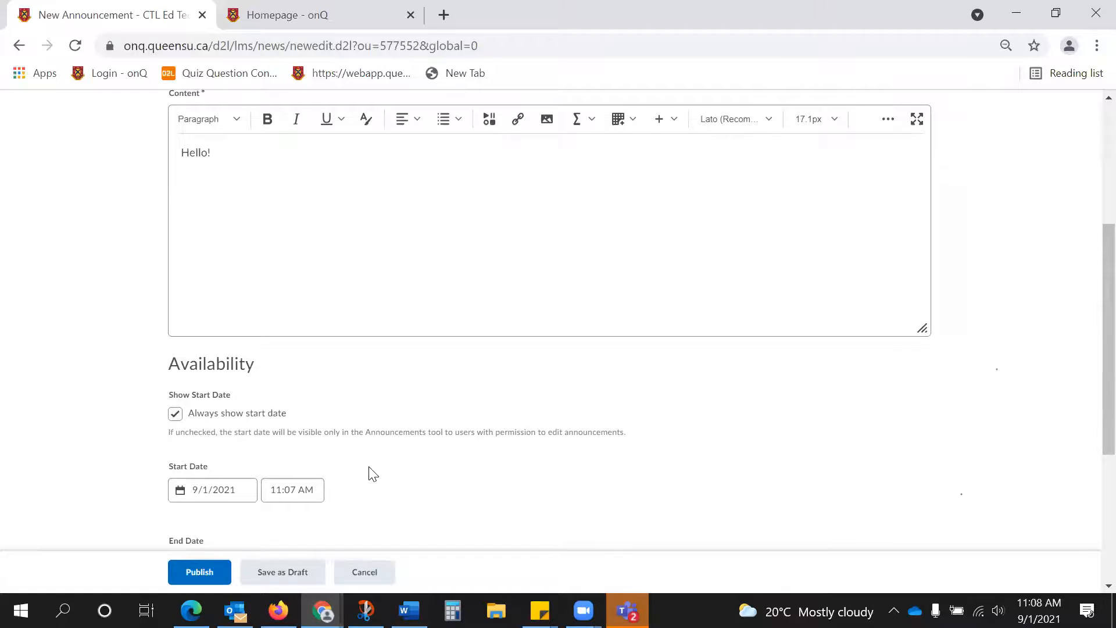
pyautogui.scroll(-2, 372, 474)
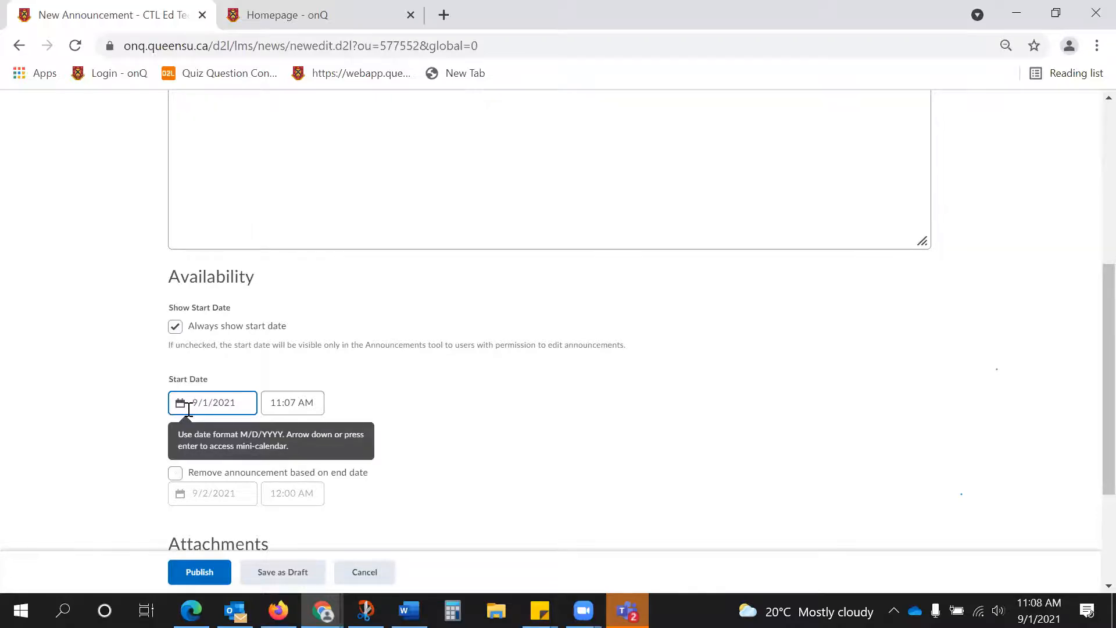
pyautogui.scroll(-2, 697, 364)
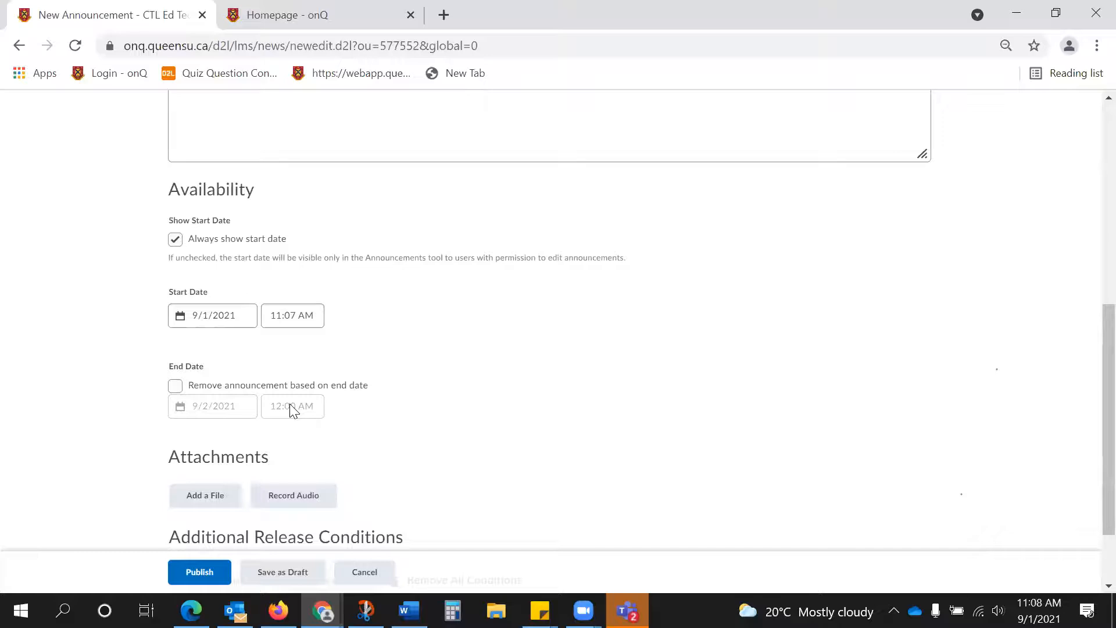
pyautogui.scroll(-2, 291, 404)
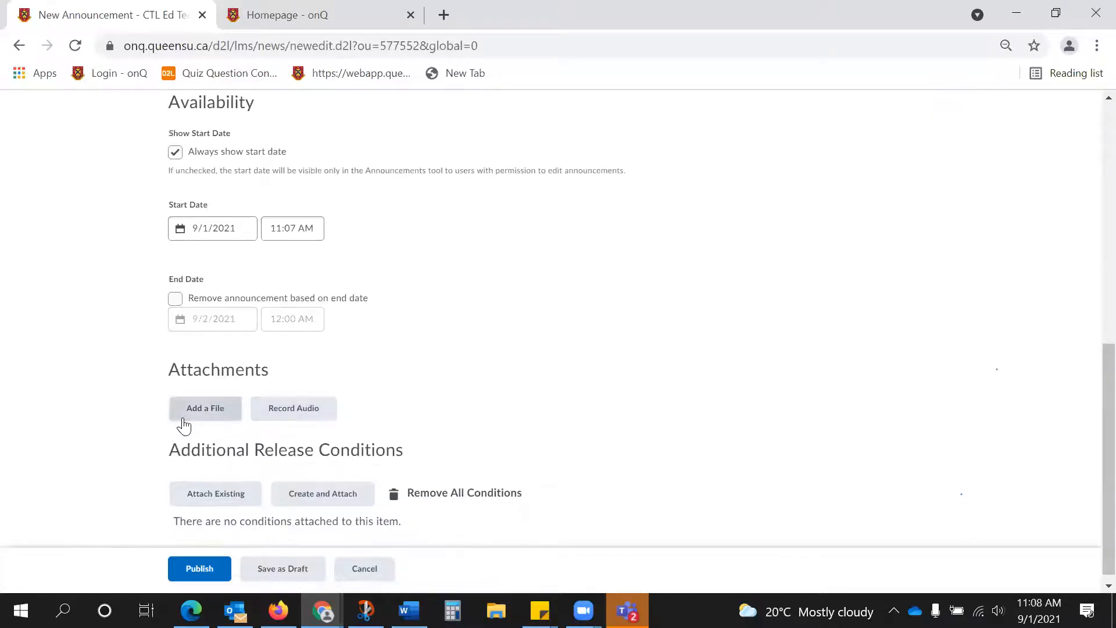
pyautogui.scroll(-1, 209, 496)
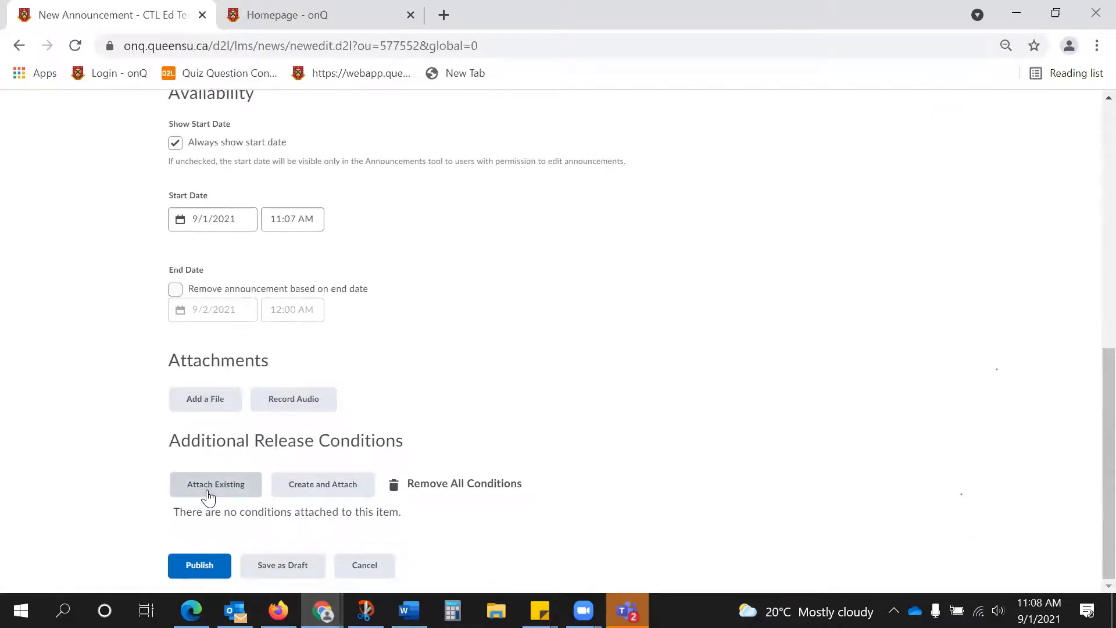
pyautogui.scroll(2, 208, 494)
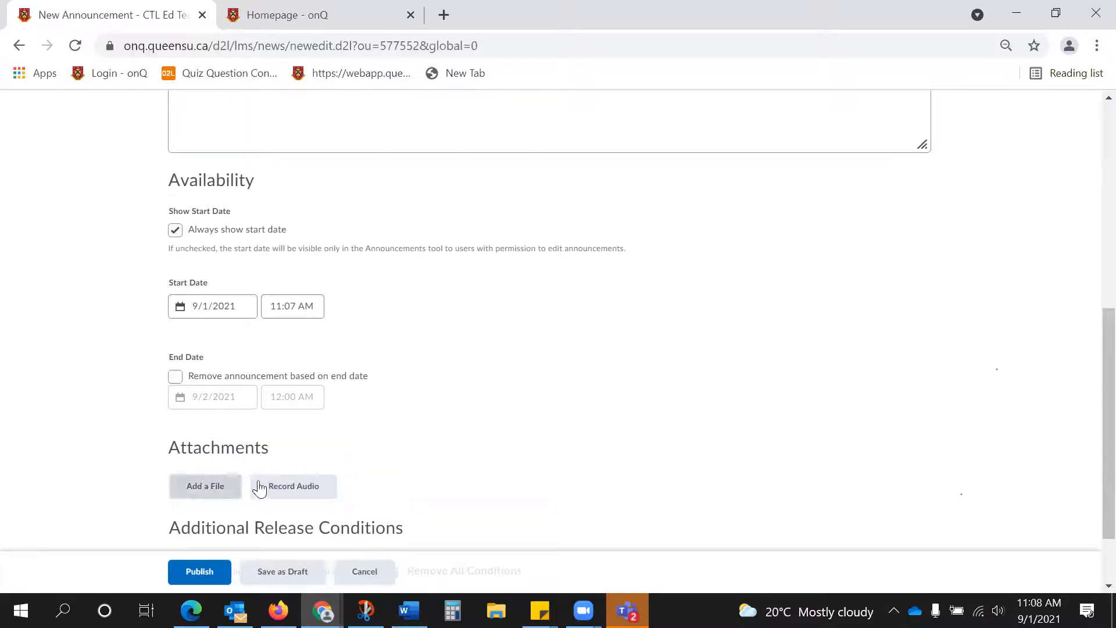
# Publish the Welcome announcement and view it on the course homepage.
pyautogui.click(208, 576)
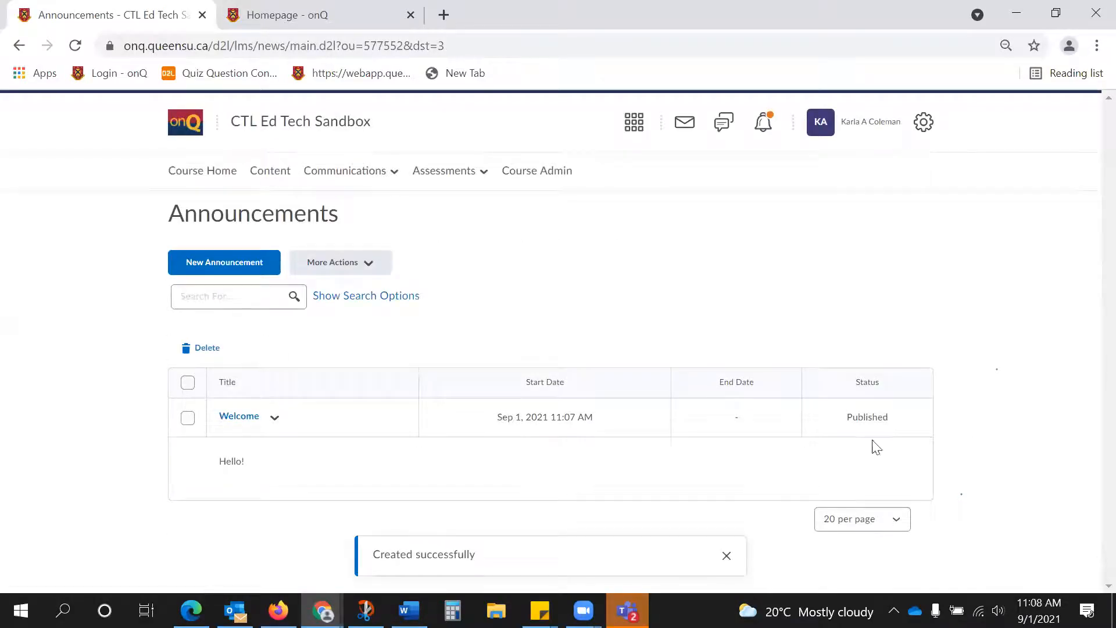
pyautogui.click(219, 178)
pyautogui.scroll(-2, 428, 256)
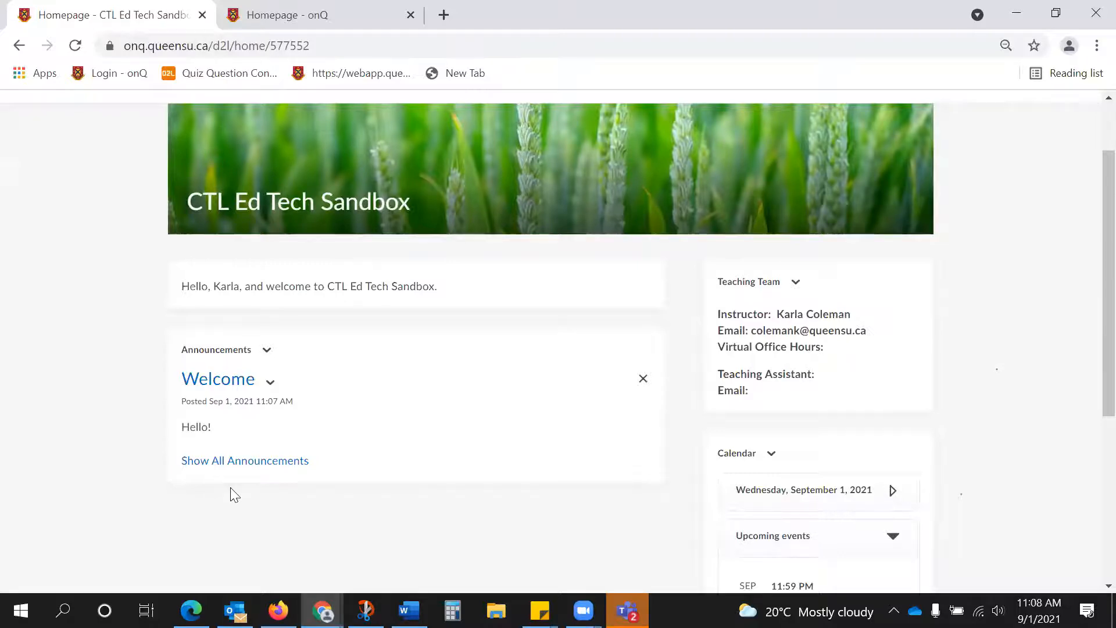
pyautogui.scroll(2, 486, 410)
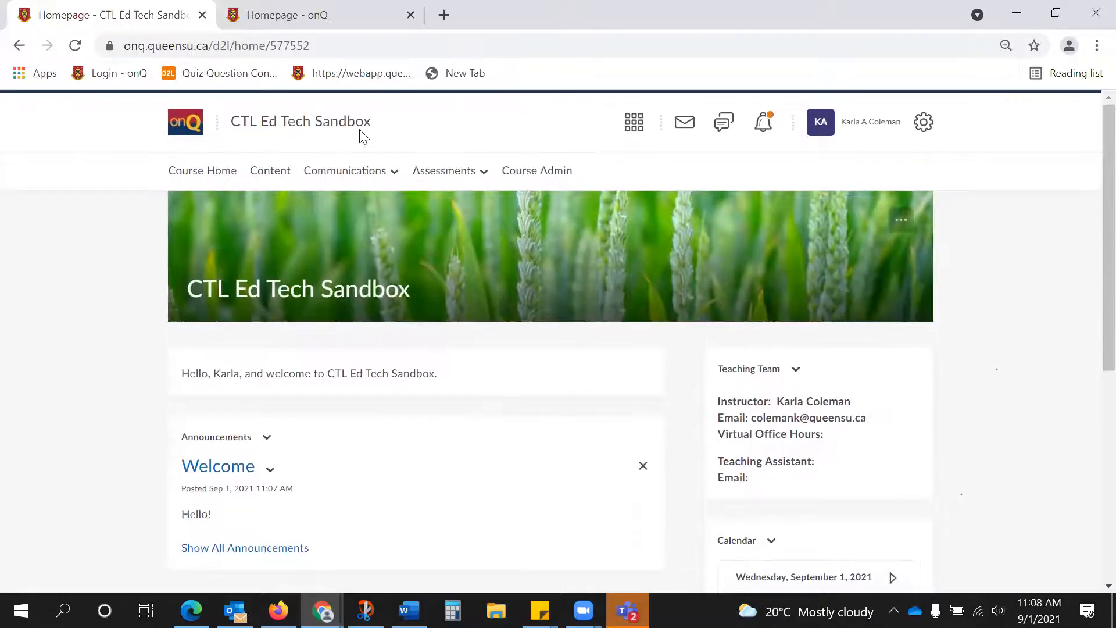
# Examine the course's tool status list in Course Admin to see which tools are enabled or disabled.
pyautogui.click(361, 172)
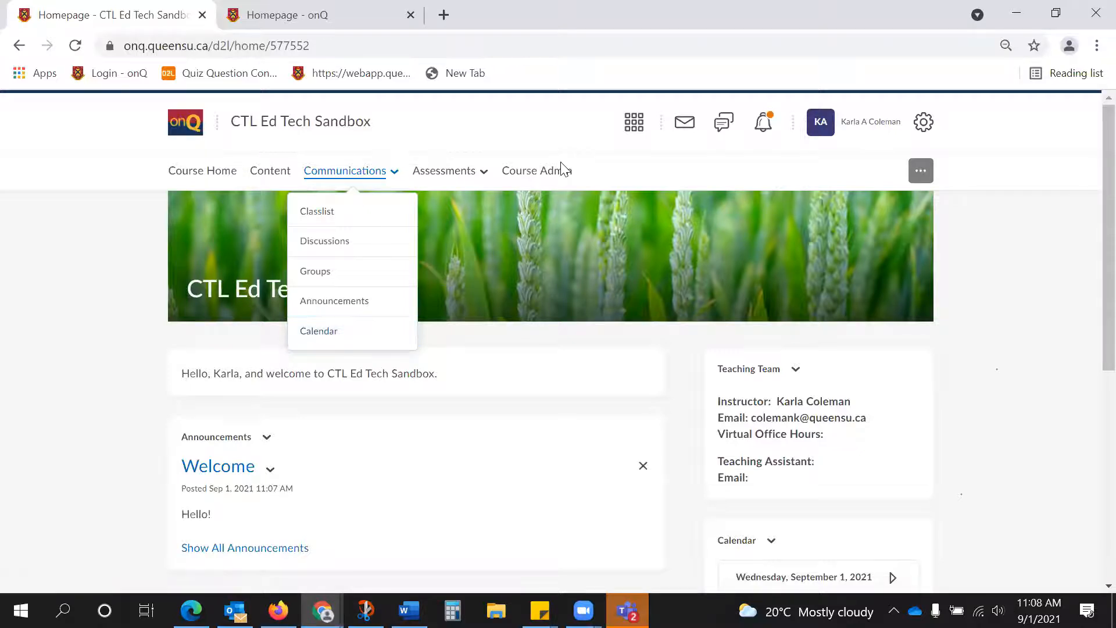
pyautogui.click(546, 170)
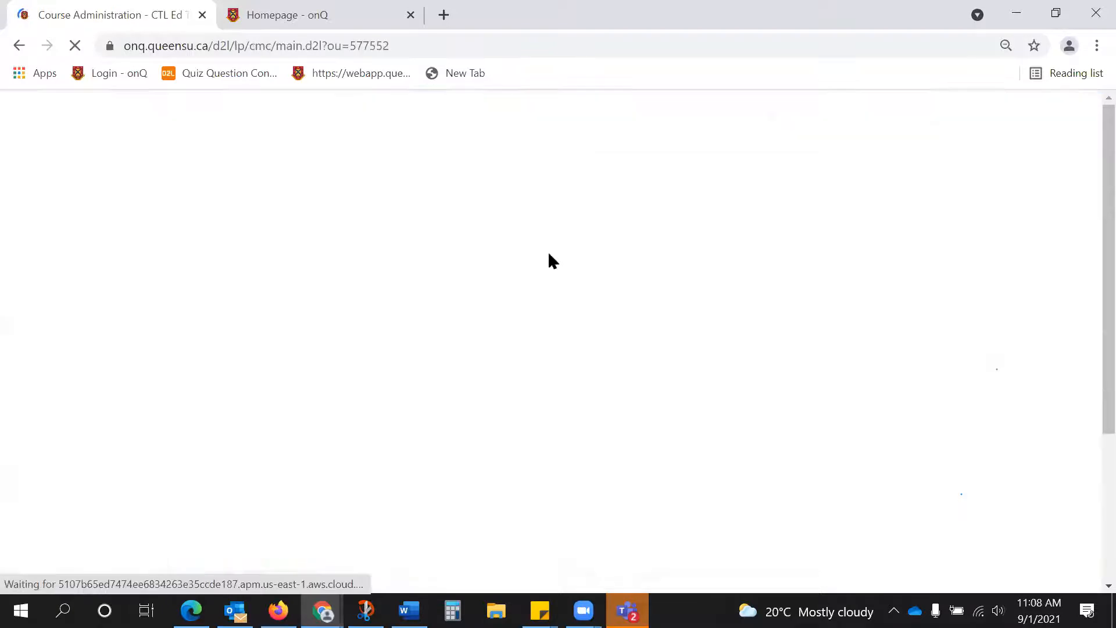
pyautogui.scroll(-3, 438, 538)
pyautogui.click(392, 570)
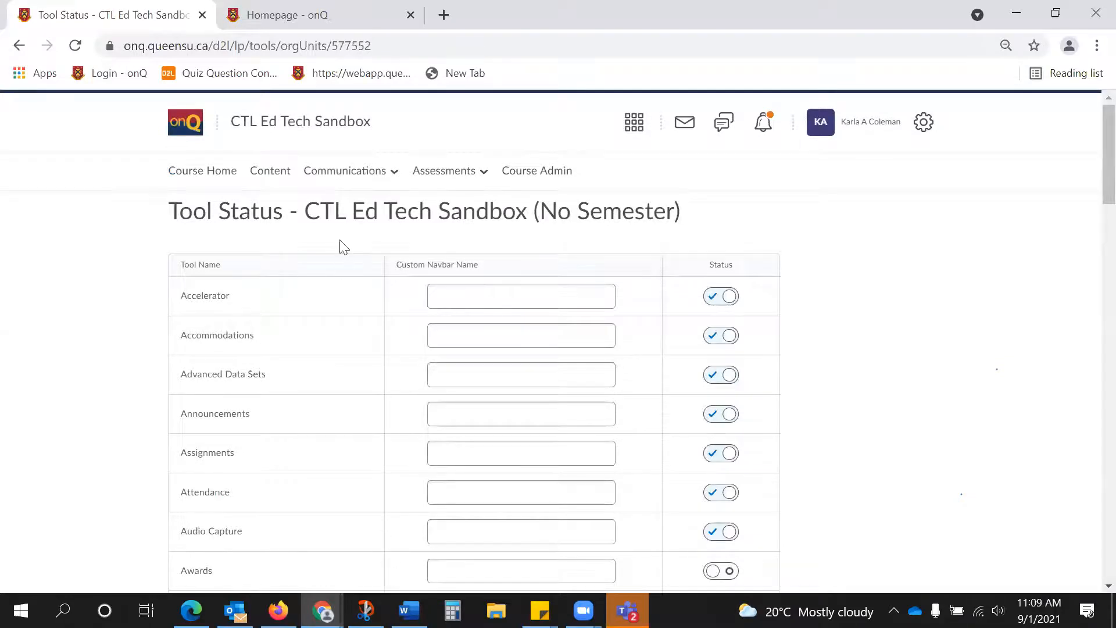
pyautogui.scroll(-5, 624, 548)
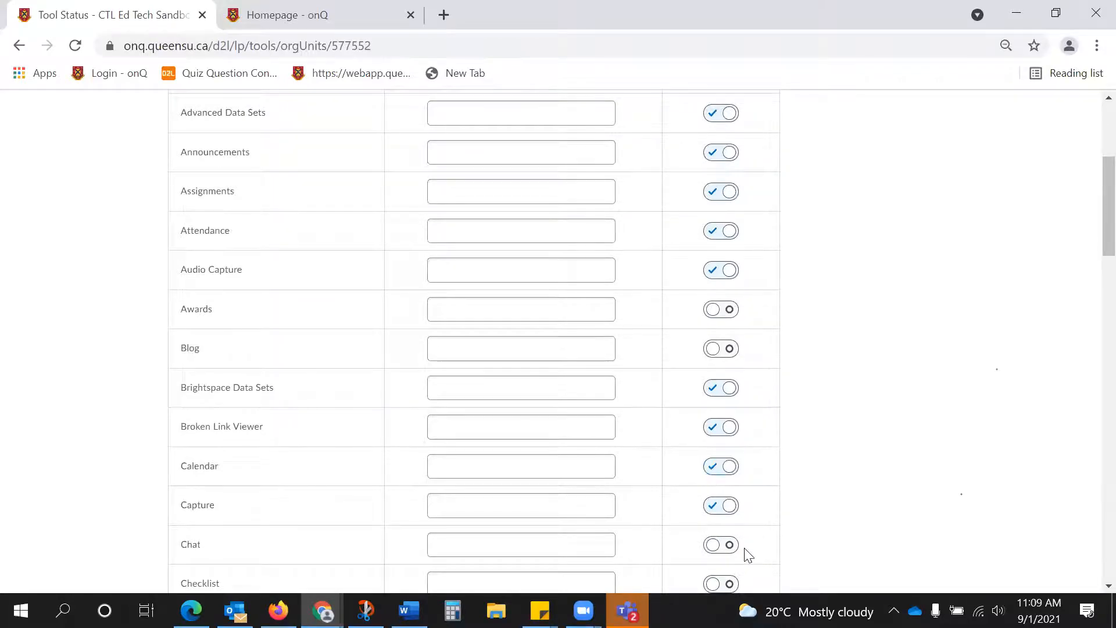
pyautogui.scroll(-4, 744, 542)
pyautogui.scroll(8, 745, 542)
# View the course calendar's month view and the upcoming events in the homepage calendar widget.
pyautogui.click(316, 174)
pyautogui.click(343, 336)
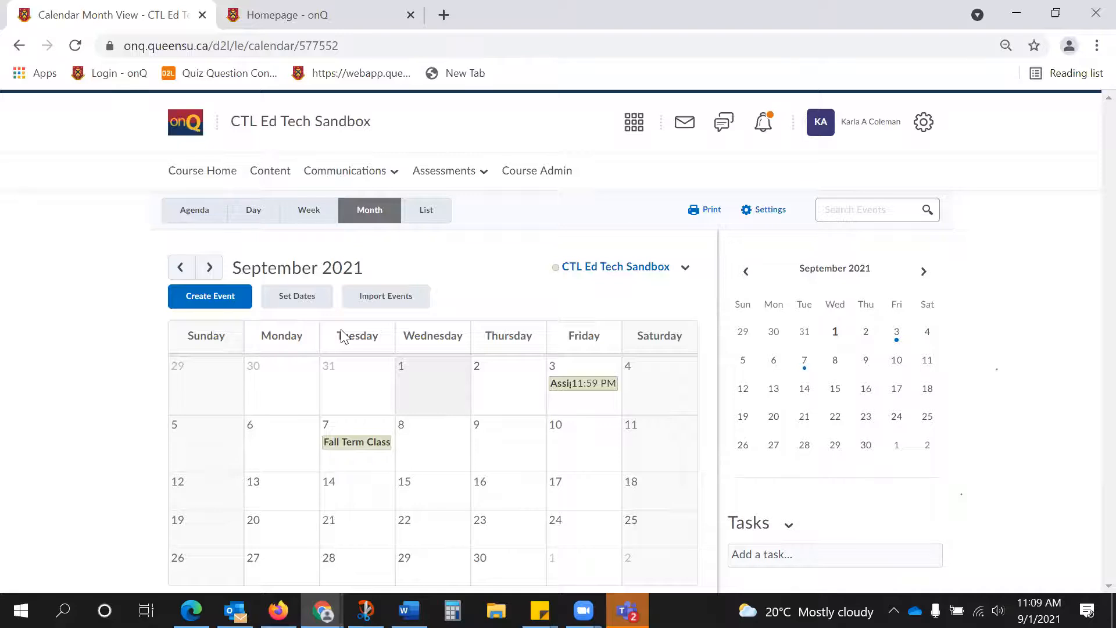
pyautogui.click(350, 175)
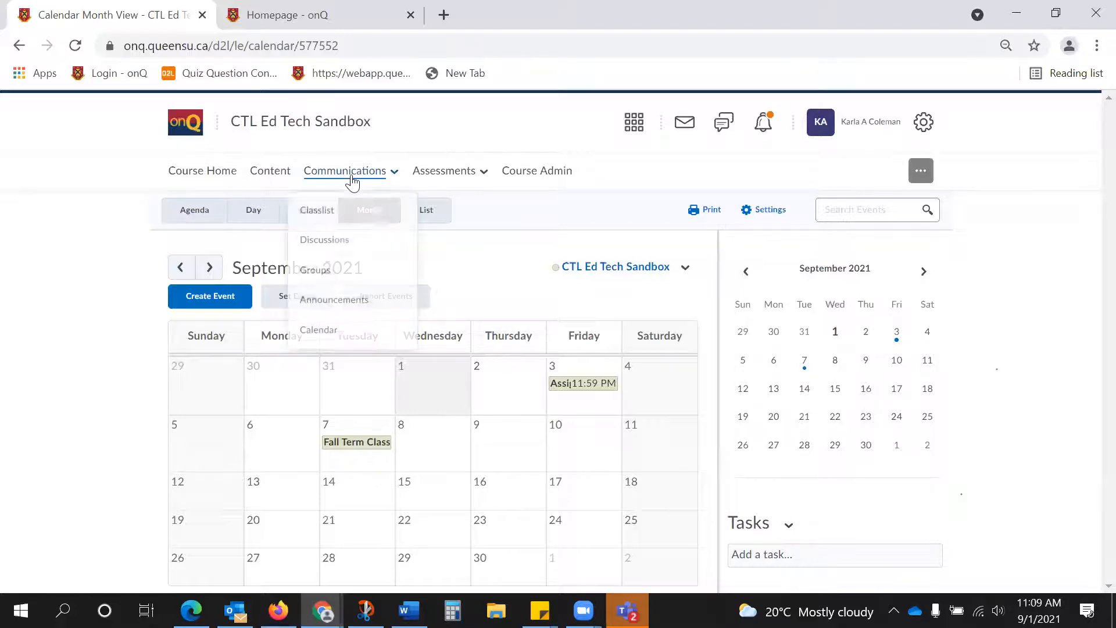
pyautogui.click(220, 172)
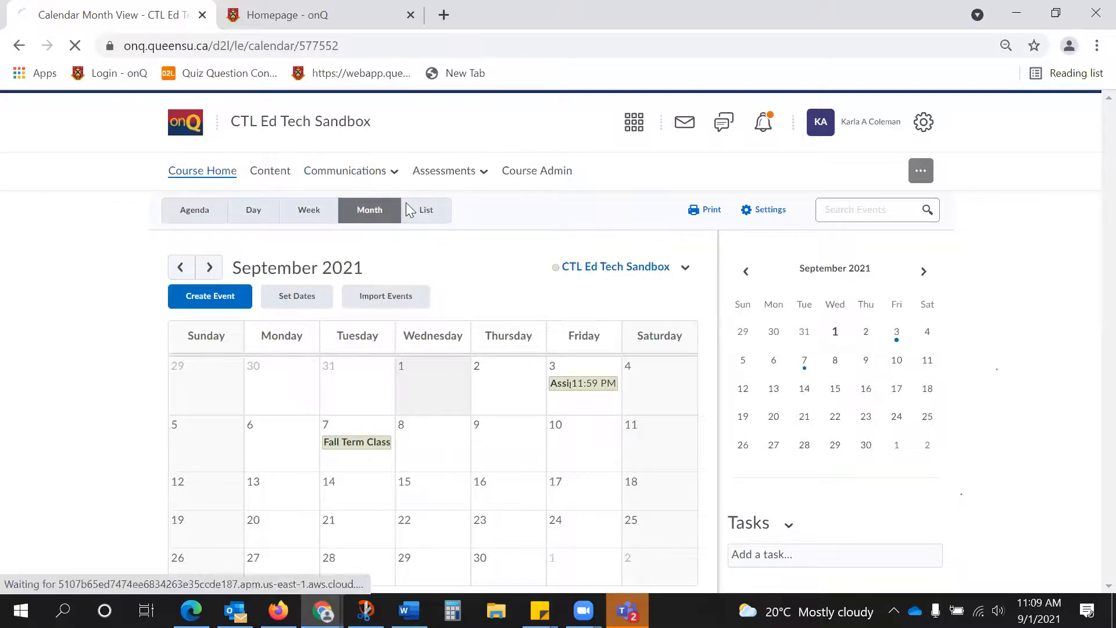
pyautogui.scroll(-3, 727, 372)
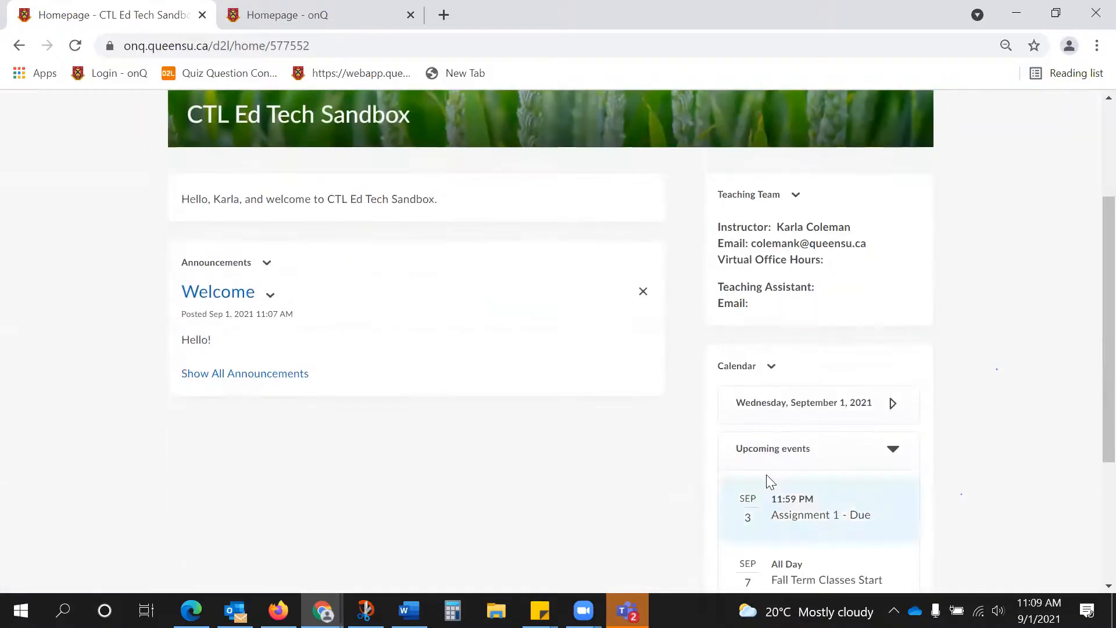
pyautogui.scroll(-2, 761, 412)
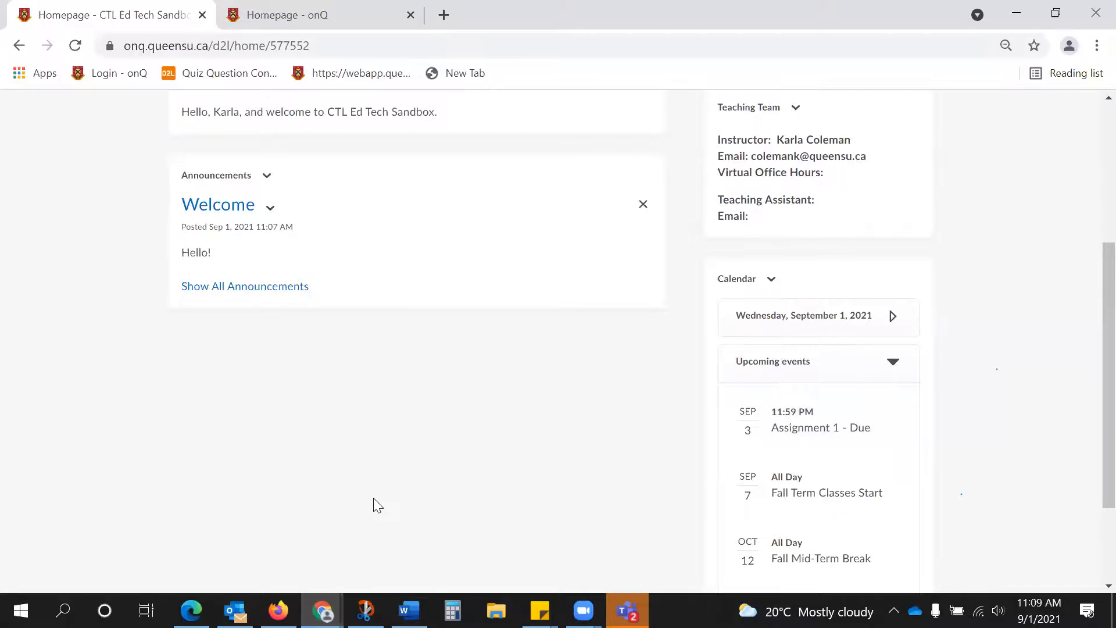
pyautogui.scroll(1, 374, 500)
pyautogui.scroll(1, 373, 500)
pyautogui.scroll(1, 374, 500)
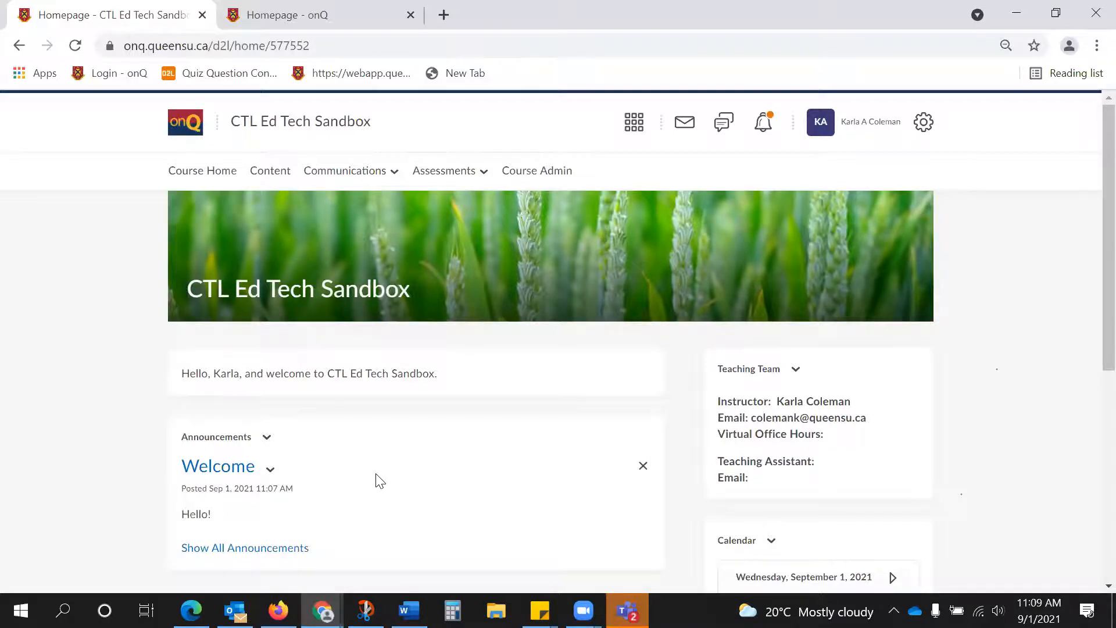
# Create a new assignment named Assignment 2 in the course's Assignments tool.
pyautogui.click(445, 170)
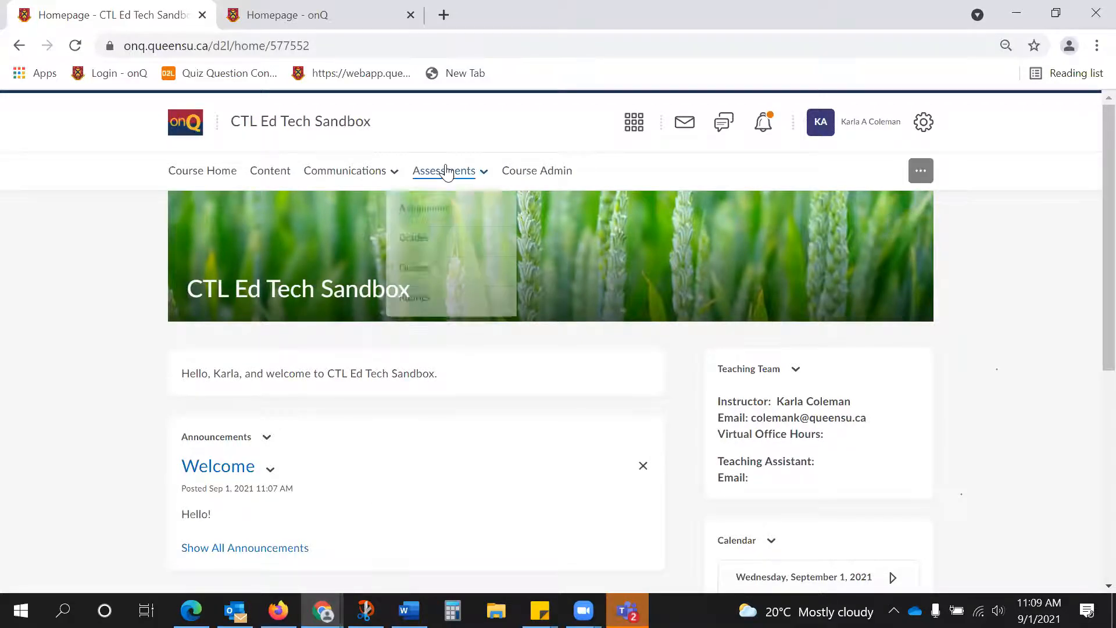
pyautogui.click(448, 211)
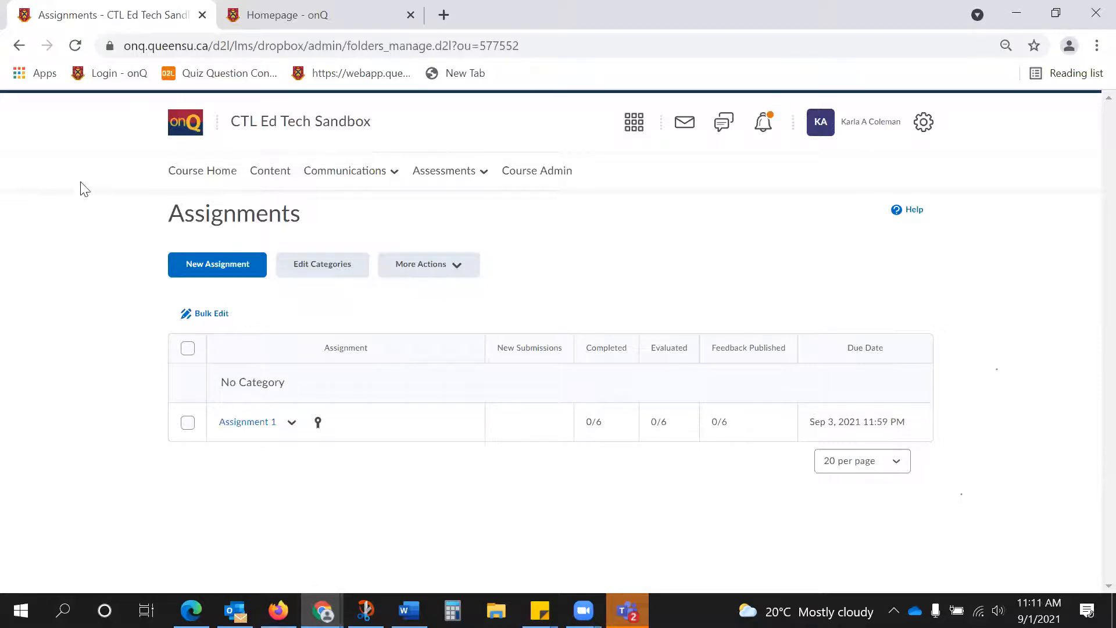
pyautogui.click(231, 269)
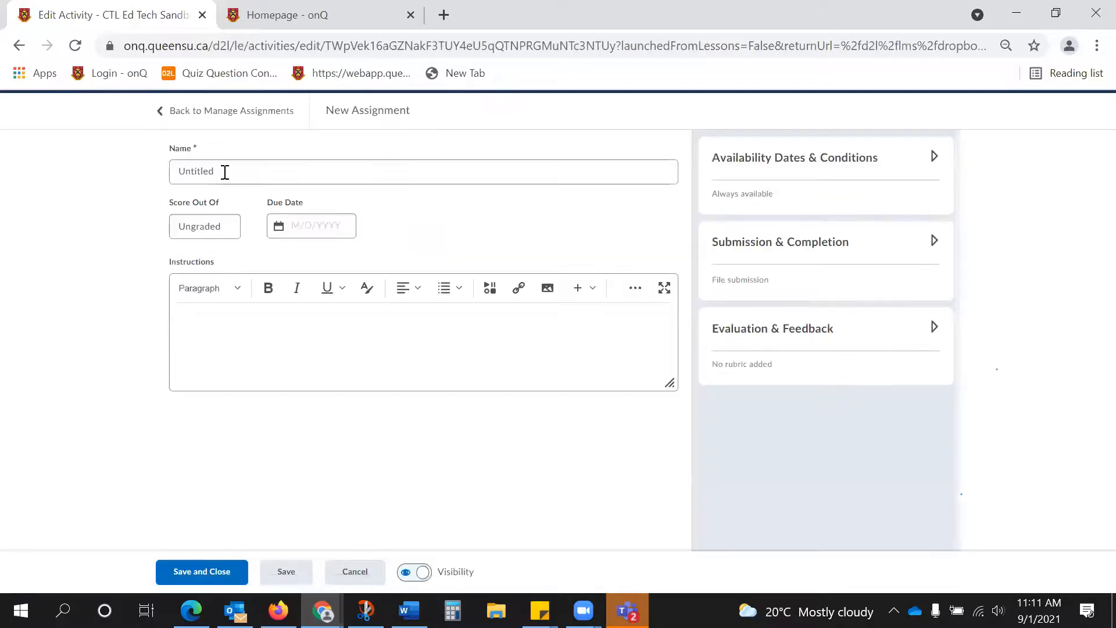
pyautogui.doubleClick(223, 172)
pyautogui.write('Assignment 1')
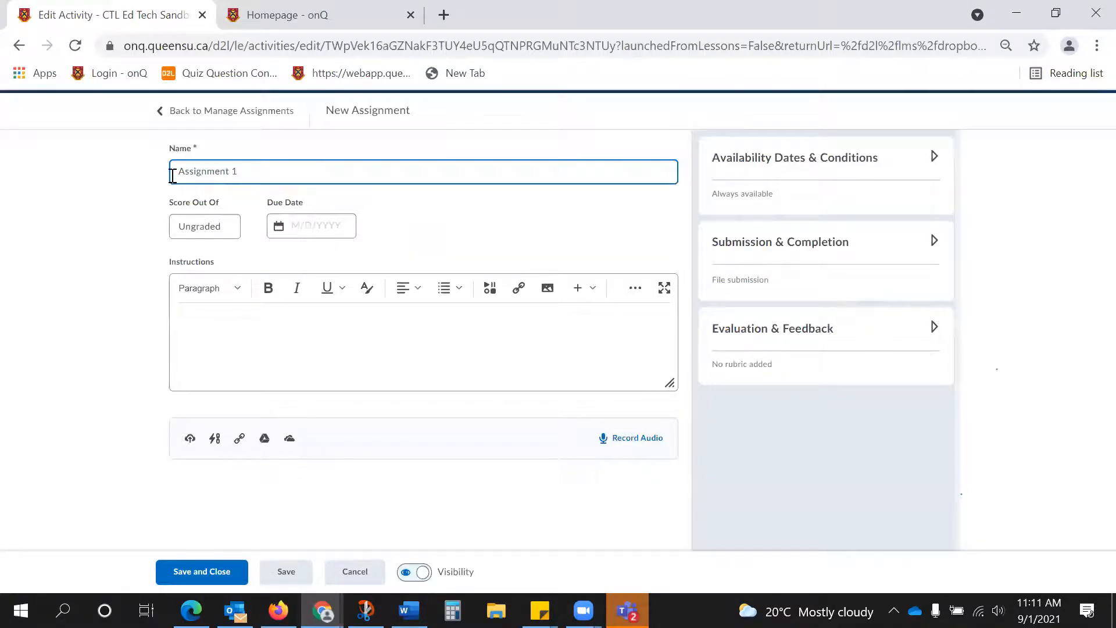
pyautogui.press('BackSpace')
pyautogui.write('2')
# Score Assignment 2 out of 10 points and link it to a new grade item.
pyautogui.click(201, 224)
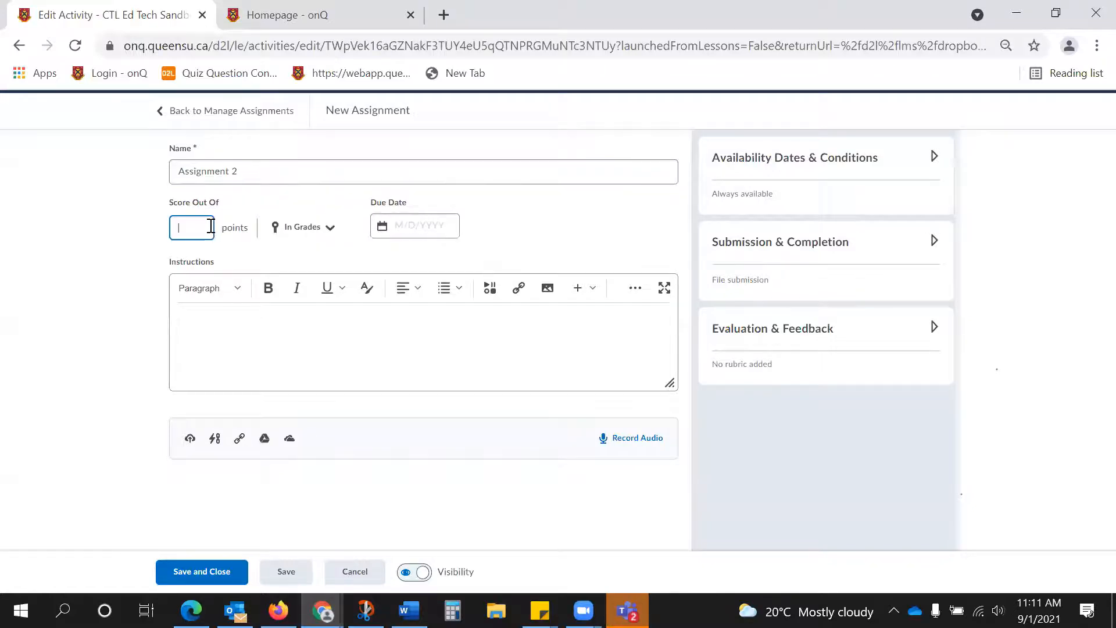
pyautogui.write('10')
pyautogui.click(314, 231)
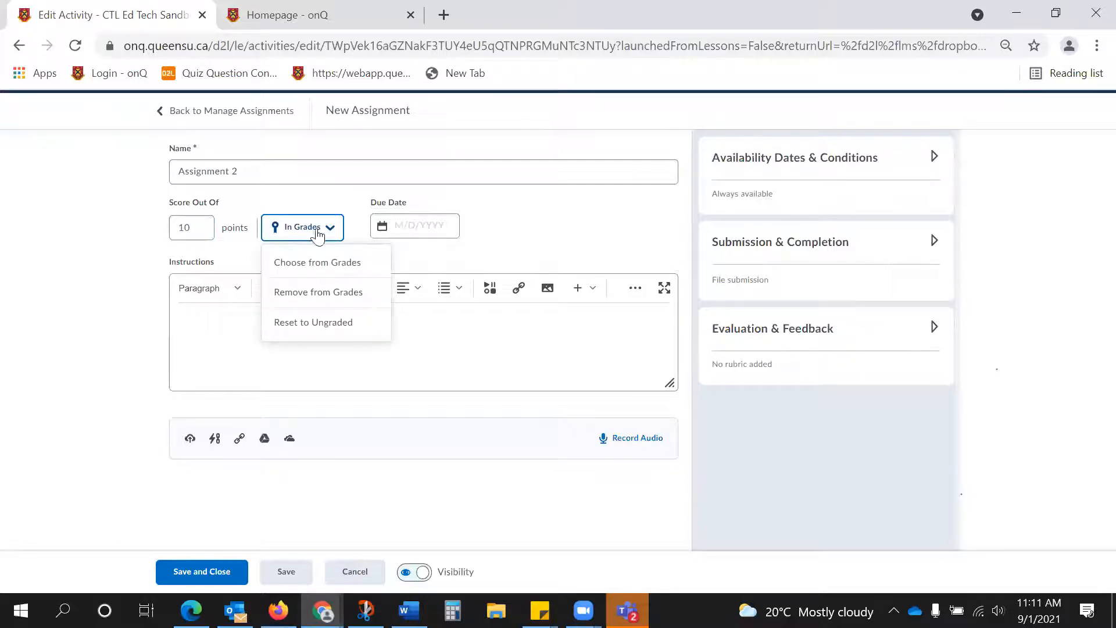
pyautogui.click(334, 266)
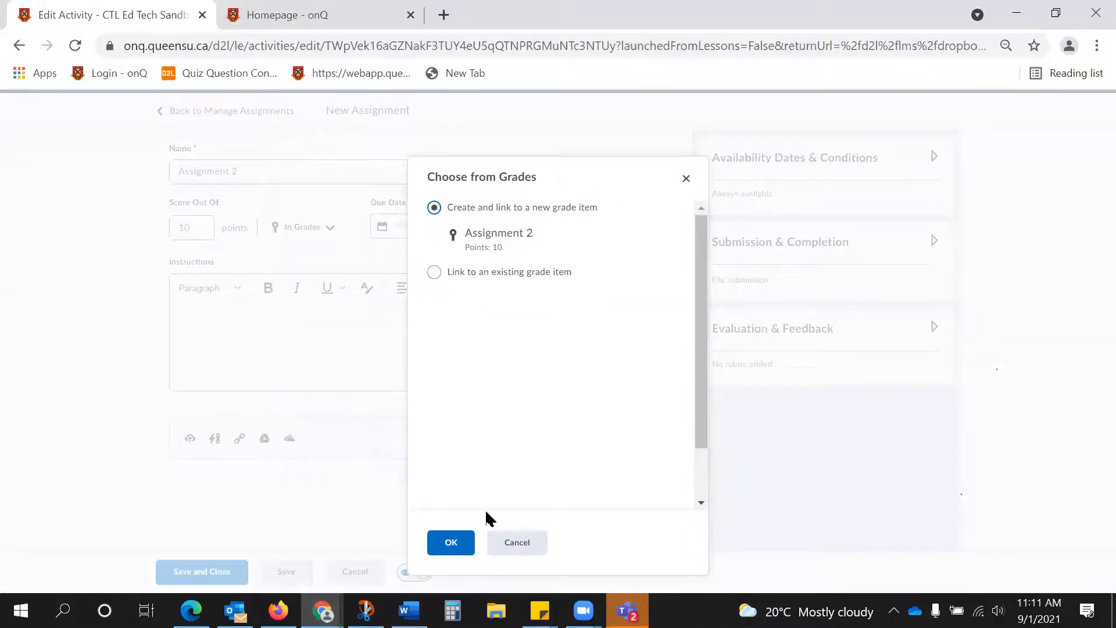
pyautogui.click(460, 543)
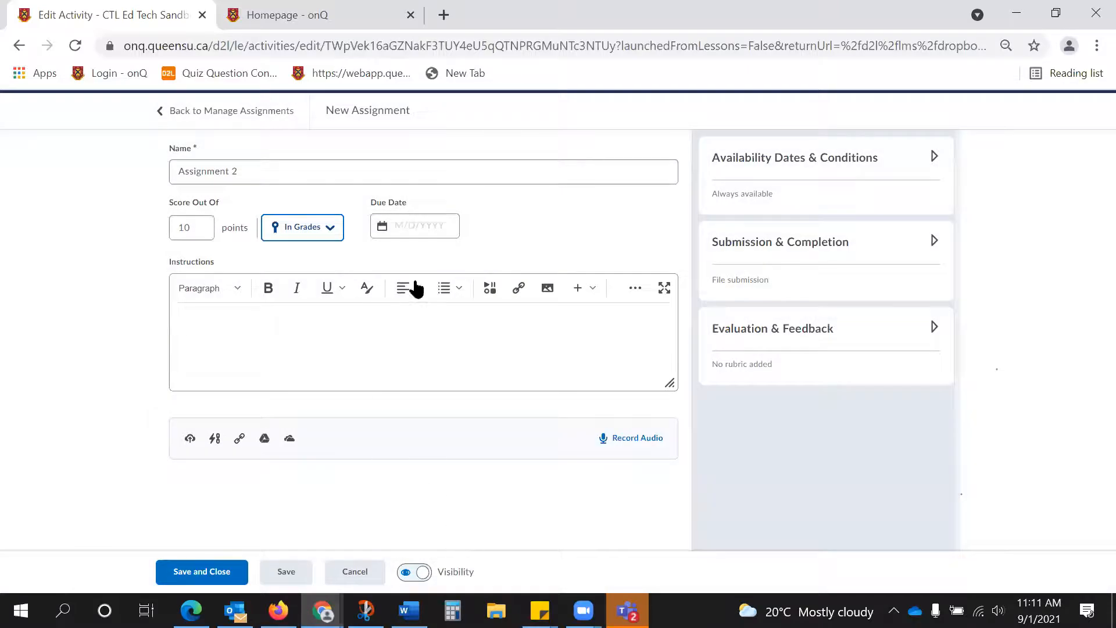
# Set the assignment's due date to 9/10/2021 and place the cursor in the instructions.
pyautogui.click(437, 226)
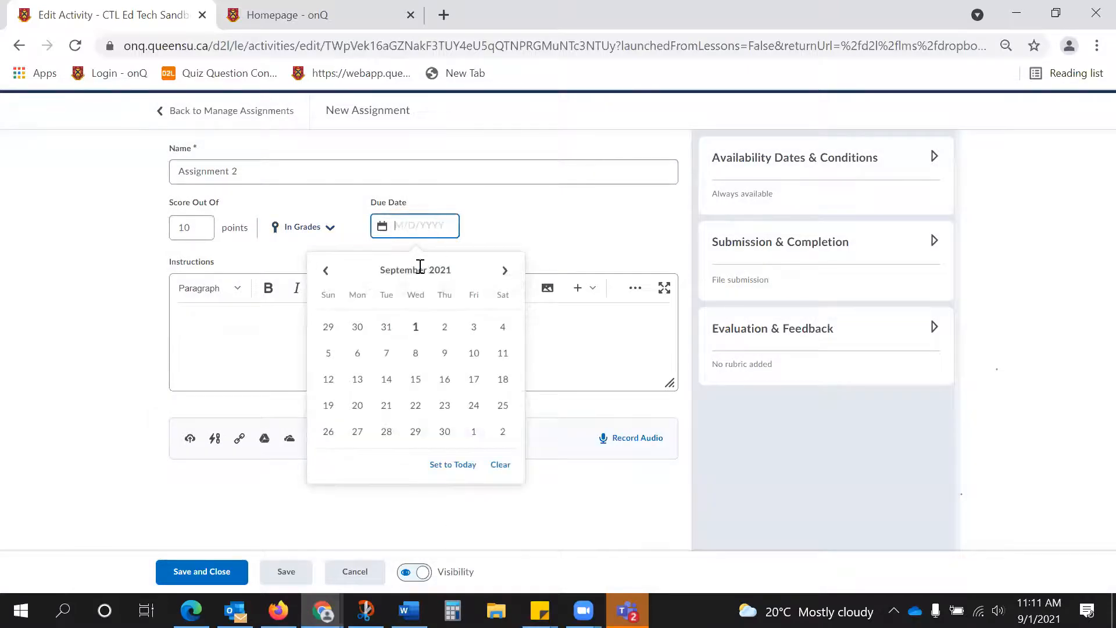
pyautogui.click(474, 354)
pyautogui.click(419, 348)
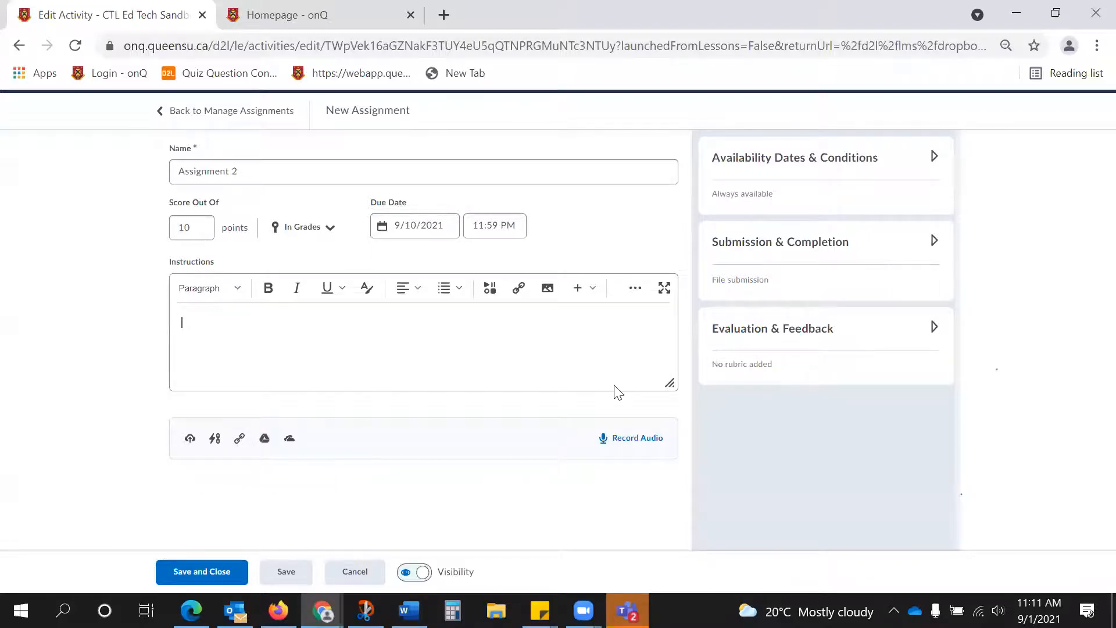
# Examine the assignment's start date, end date, release condition and special access options without changing them.
pyautogui.click(932, 157)
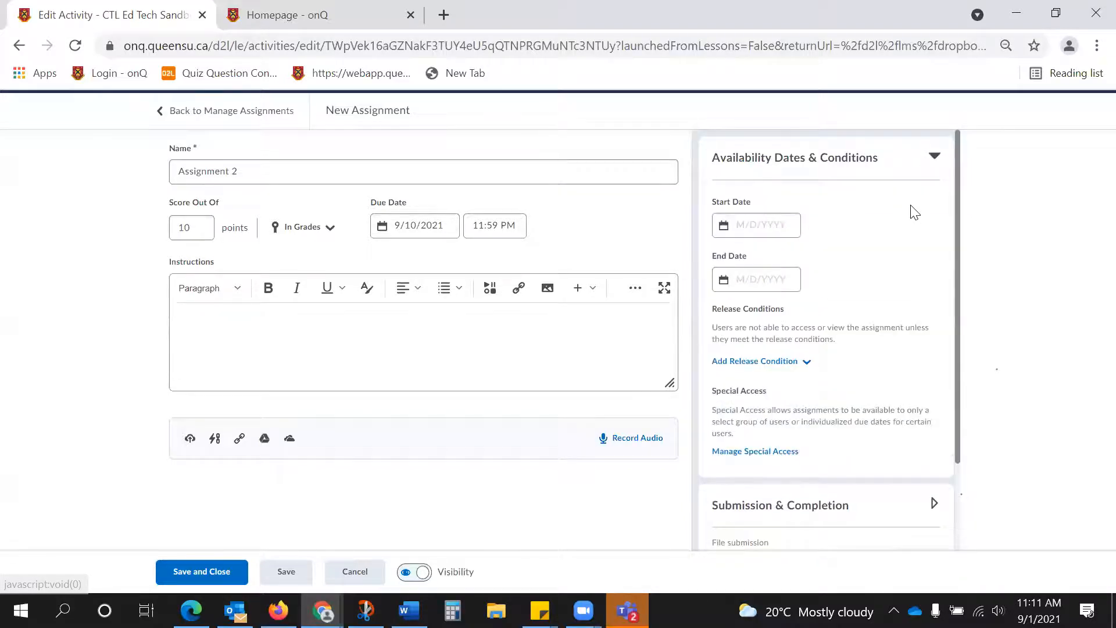
pyautogui.click(751, 225)
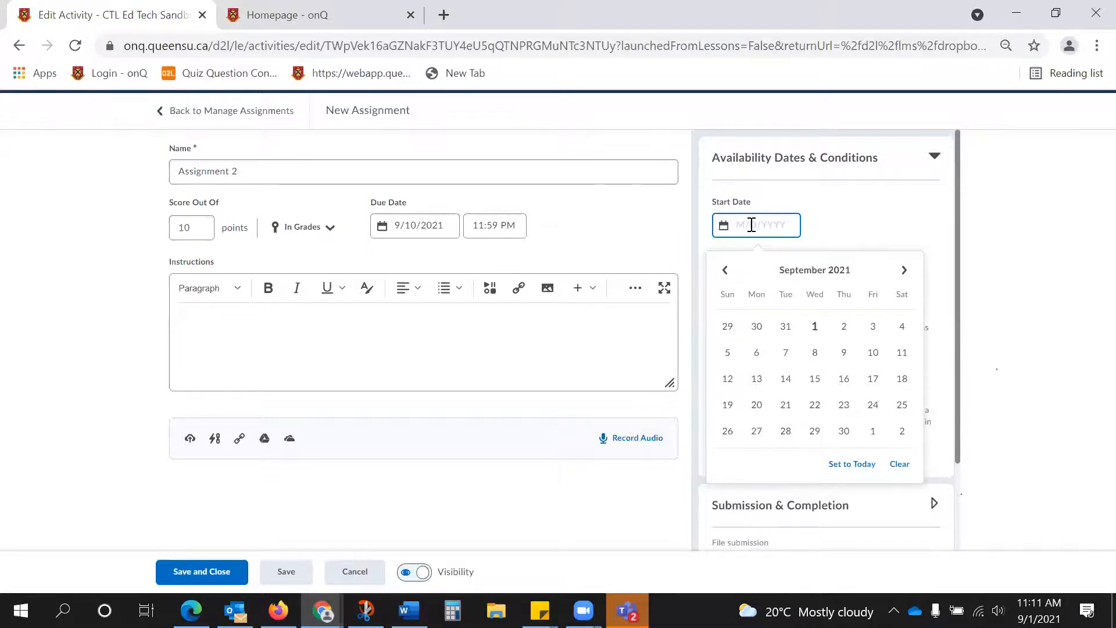
pyautogui.click(860, 207)
pyautogui.click(760, 281)
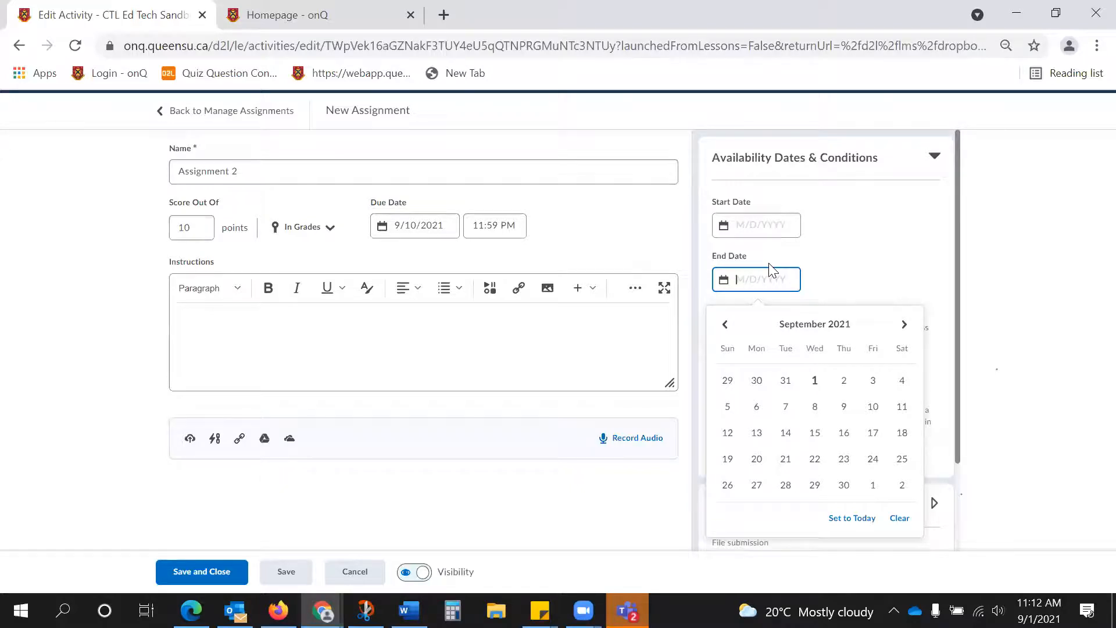
pyautogui.click(911, 246)
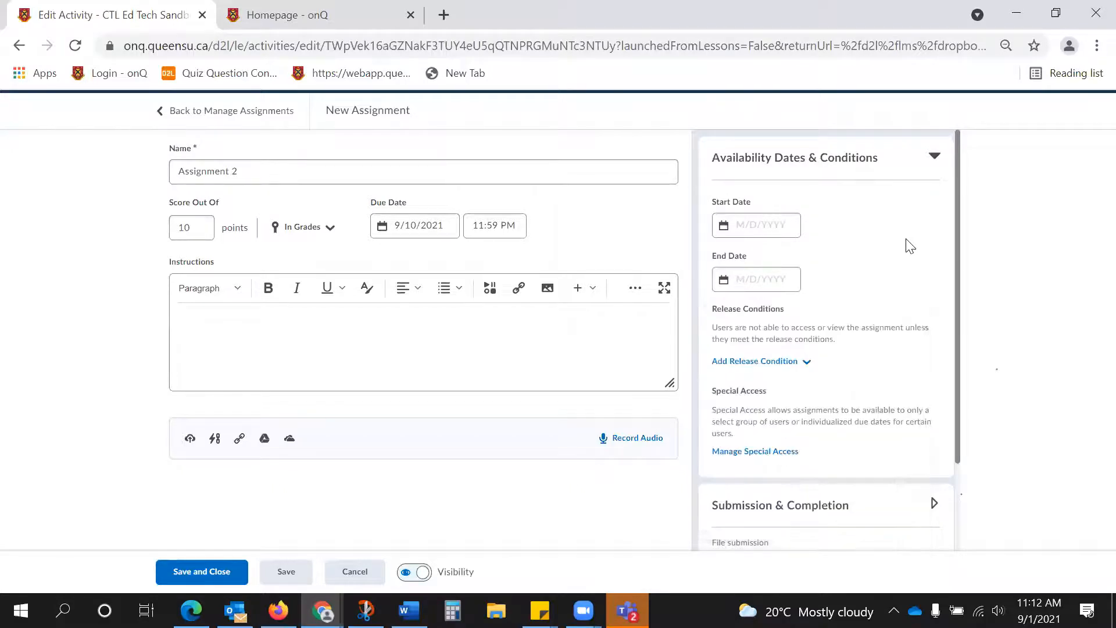
pyautogui.scroll(-1, 910, 244)
pyautogui.click(804, 278)
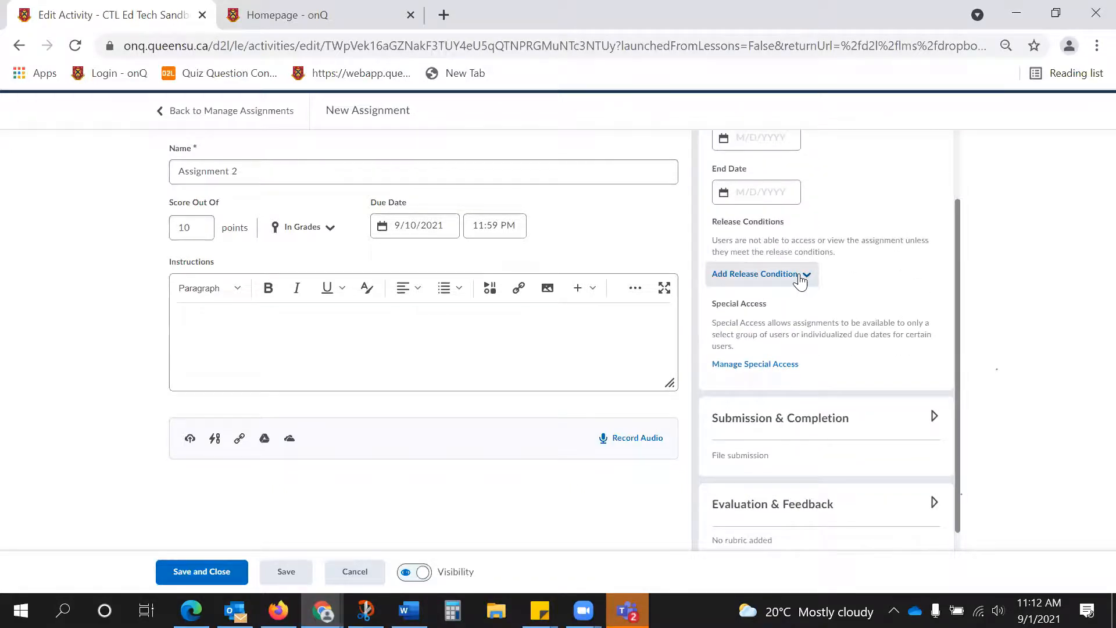
pyautogui.click(916, 275)
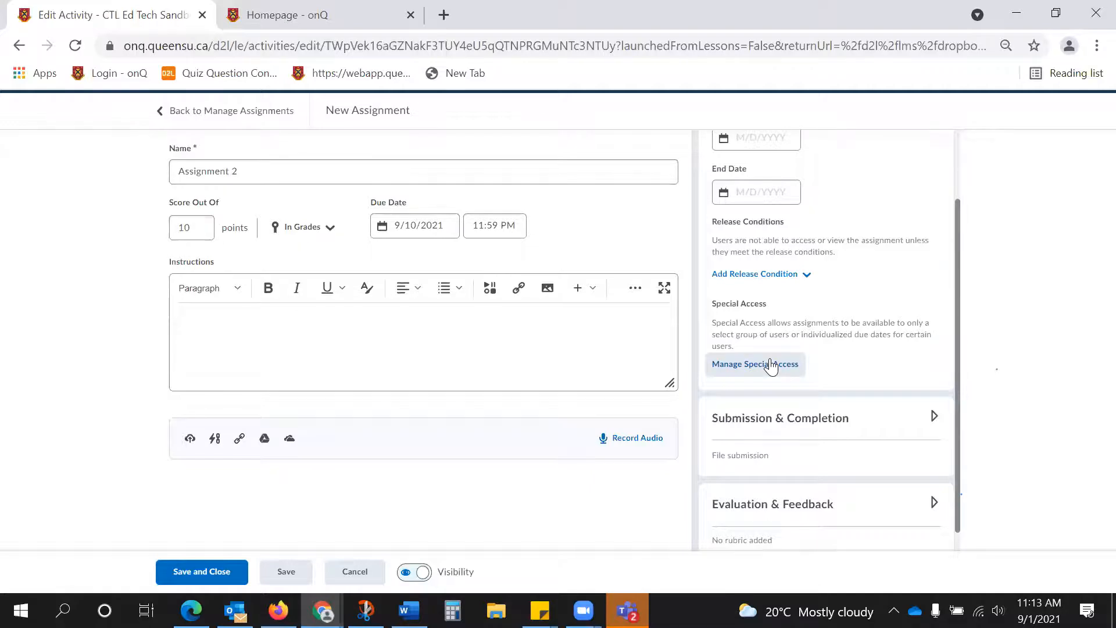
# Review the assignment type, submission type, file and submission limits, and notification email options, keeping File submission as the type.
pyautogui.scroll(-1, 771, 359)
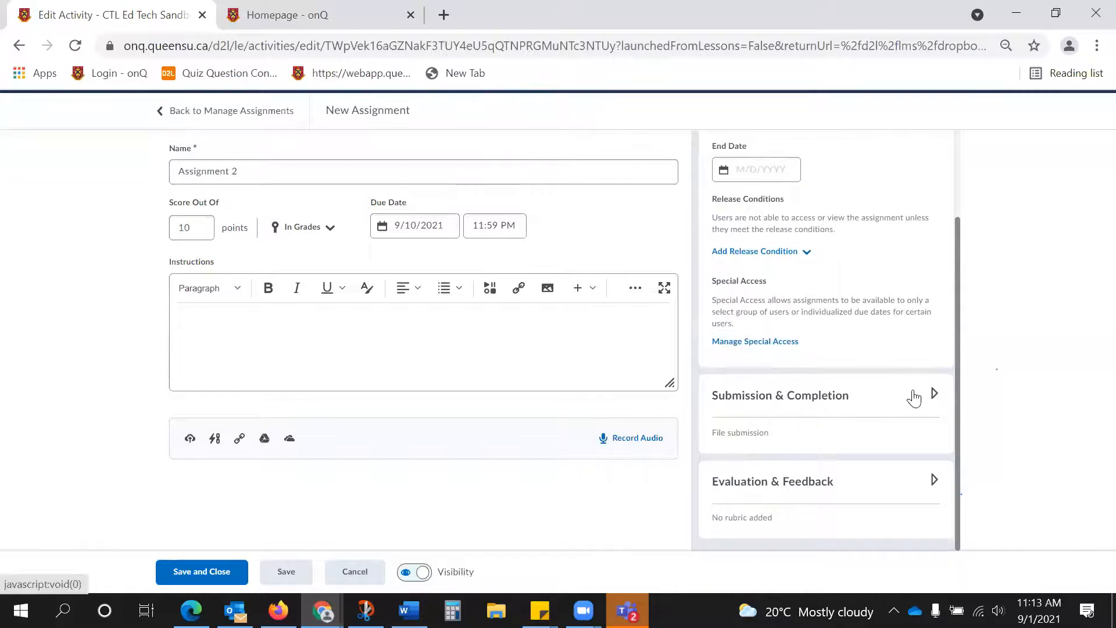
pyautogui.click(935, 394)
pyautogui.scroll(-2, 898, 400)
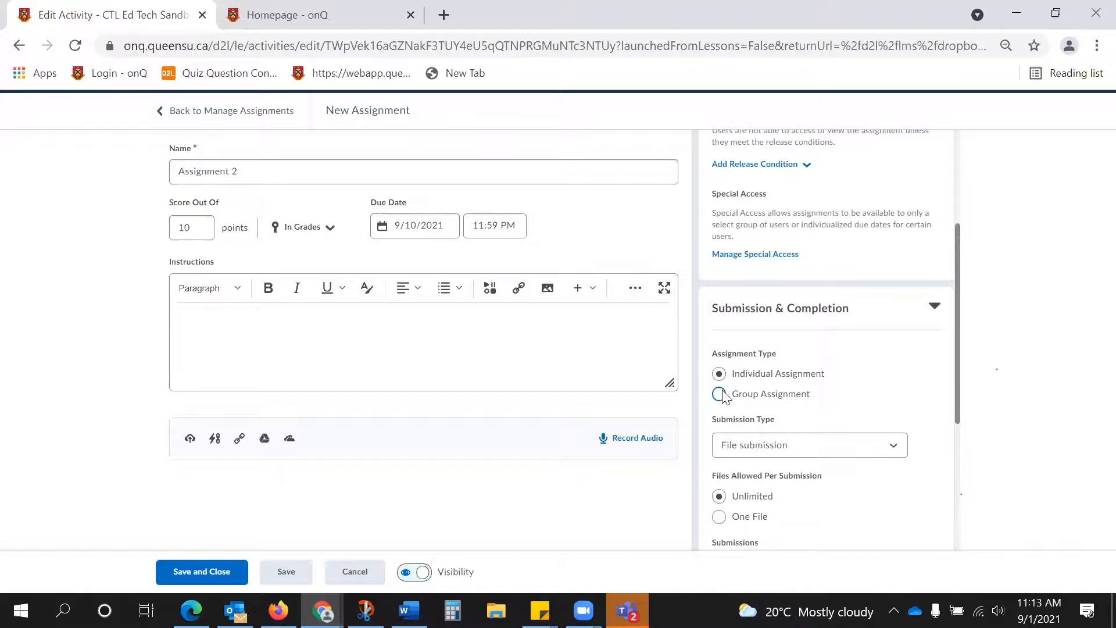
pyautogui.scroll(-2, 858, 370)
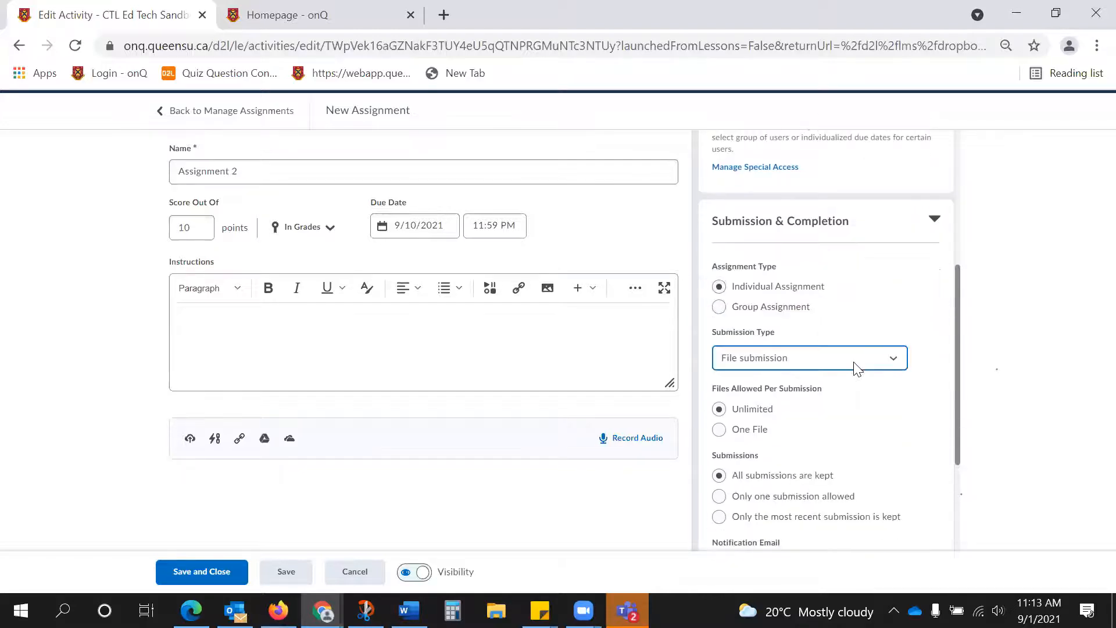
pyautogui.click(857, 369)
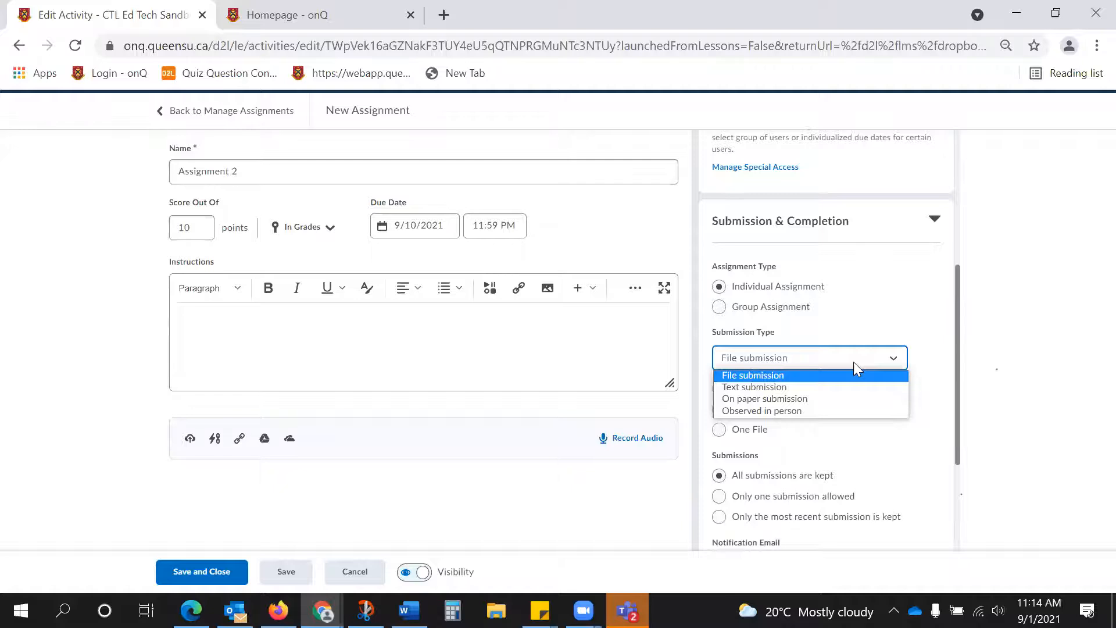
pyautogui.click(787, 375)
pyautogui.scroll(-2, 826, 381)
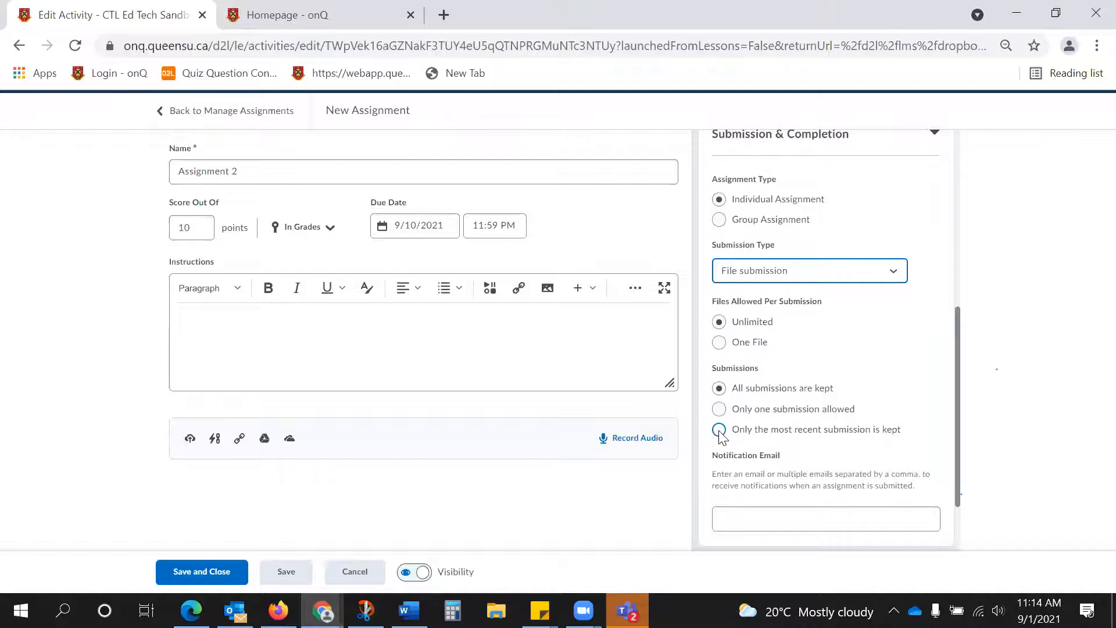
pyautogui.scroll(-2, 748, 429)
pyautogui.click(754, 421)
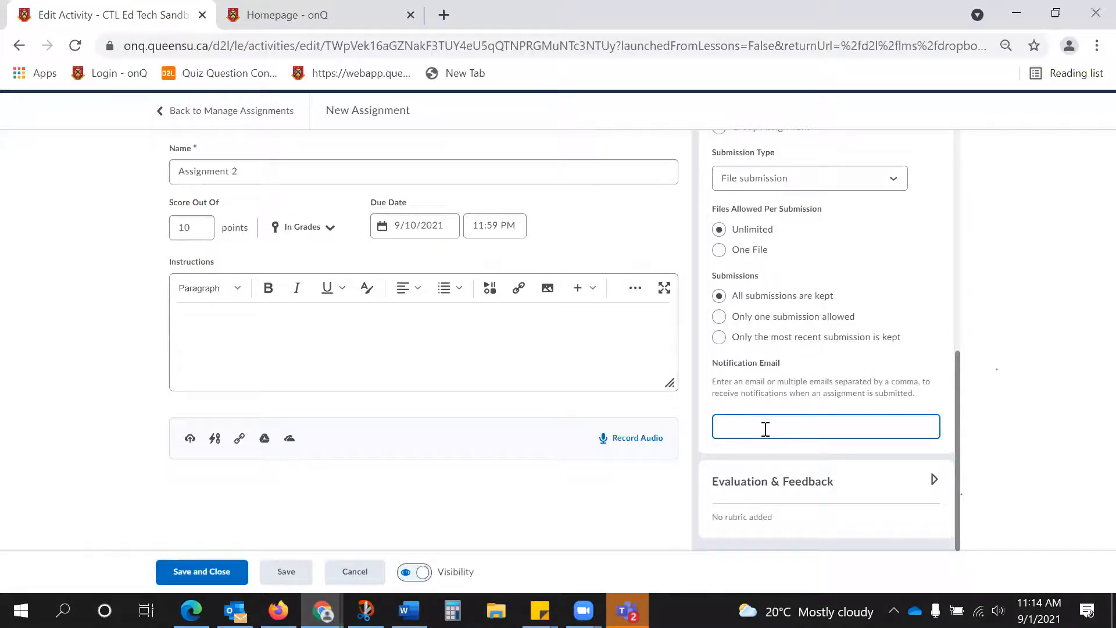
# Review Assignment 2's rubric, annotation and anonymous marking options under Evaluation & Feedback, and save and close the assignment.
pyautogui.click(934, 481)
pyautogui.scroll(-3, 892, 423)
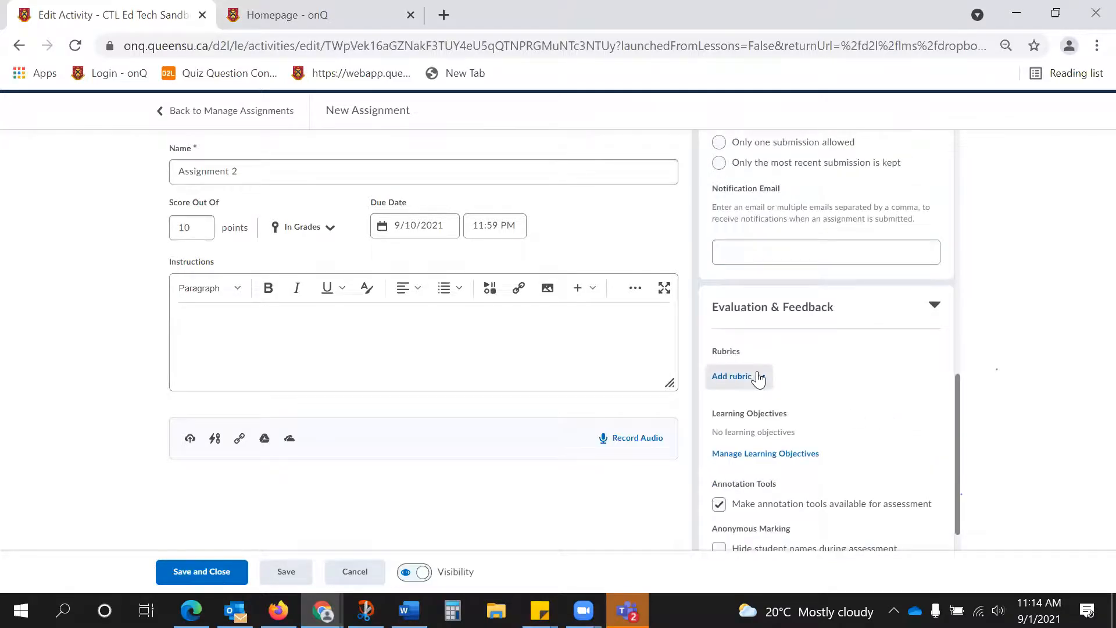
pyautogui.scroll(-1, 759, 376)
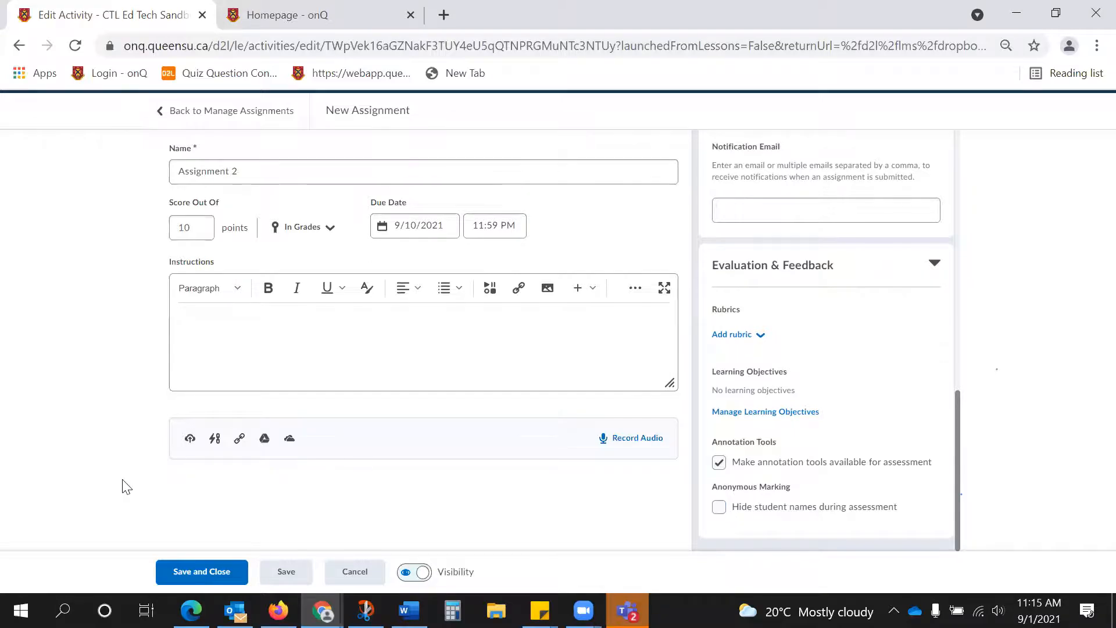
pyautogui.click(209, 565)
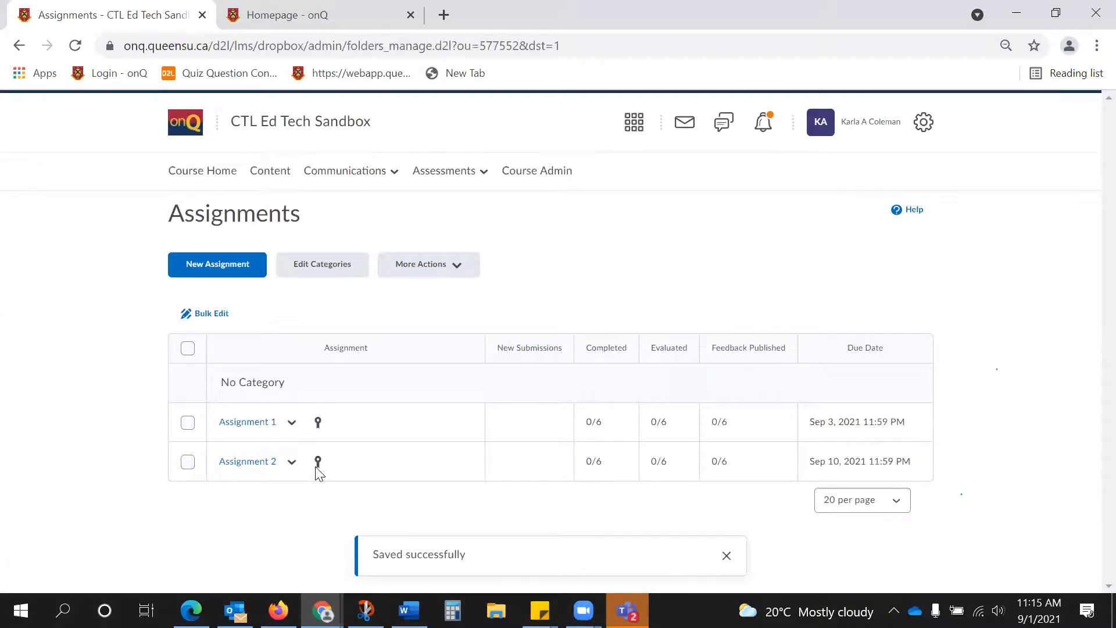
# Open Assignment 2's submissions and filter the user list to Show everyone.
pyautogui.moveTo(321, 462)
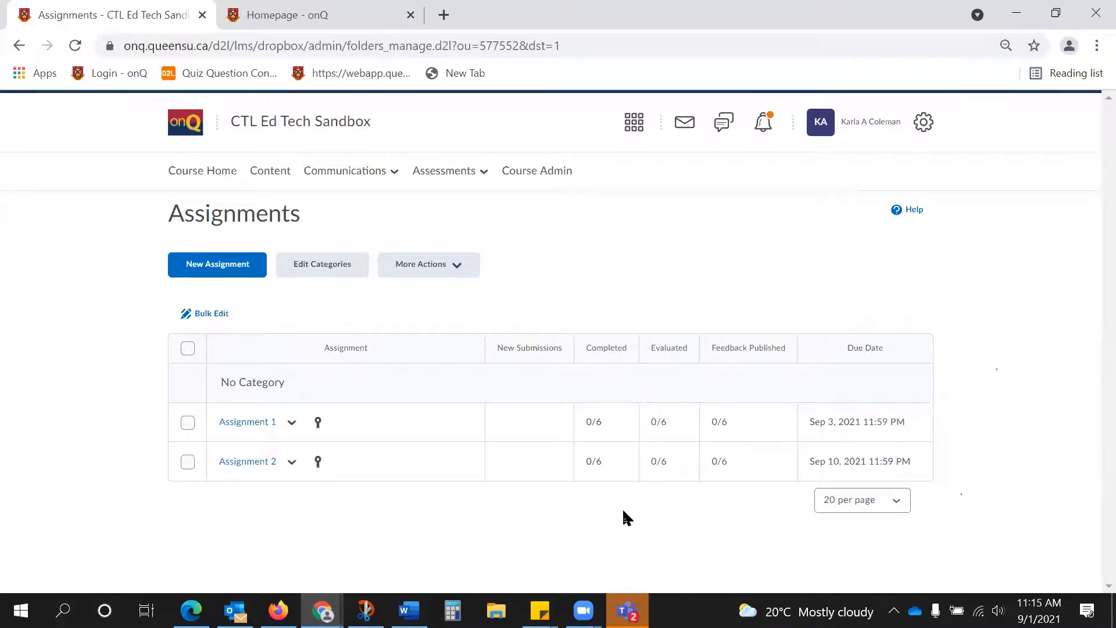
pyautogui.click(299, 465)
pyautogui.click(319, 281)
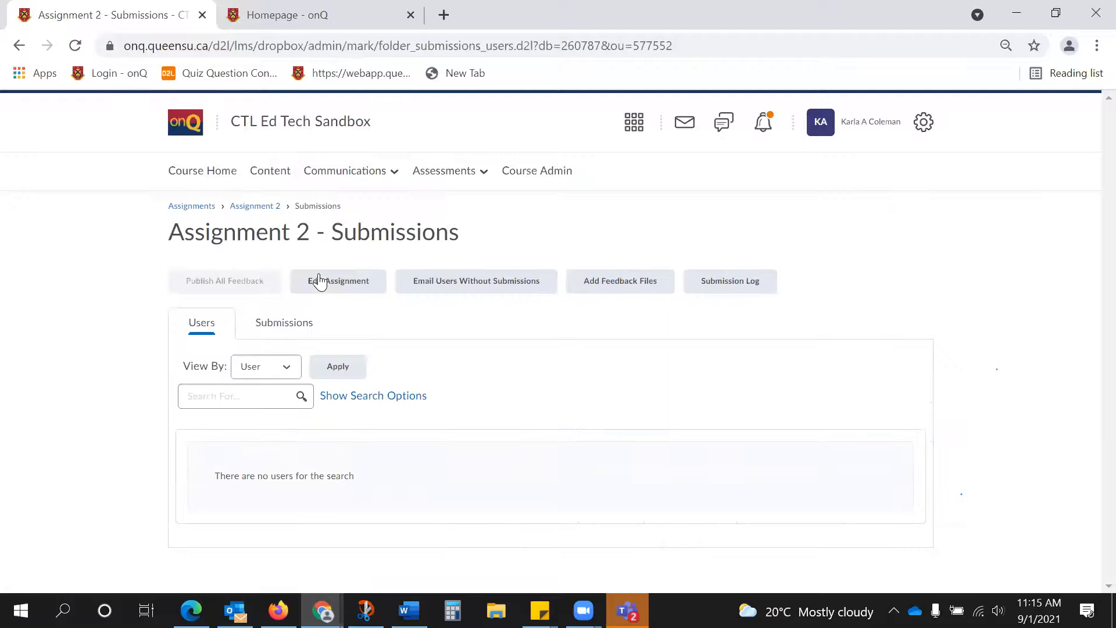
pyautogui.click(345, 400)
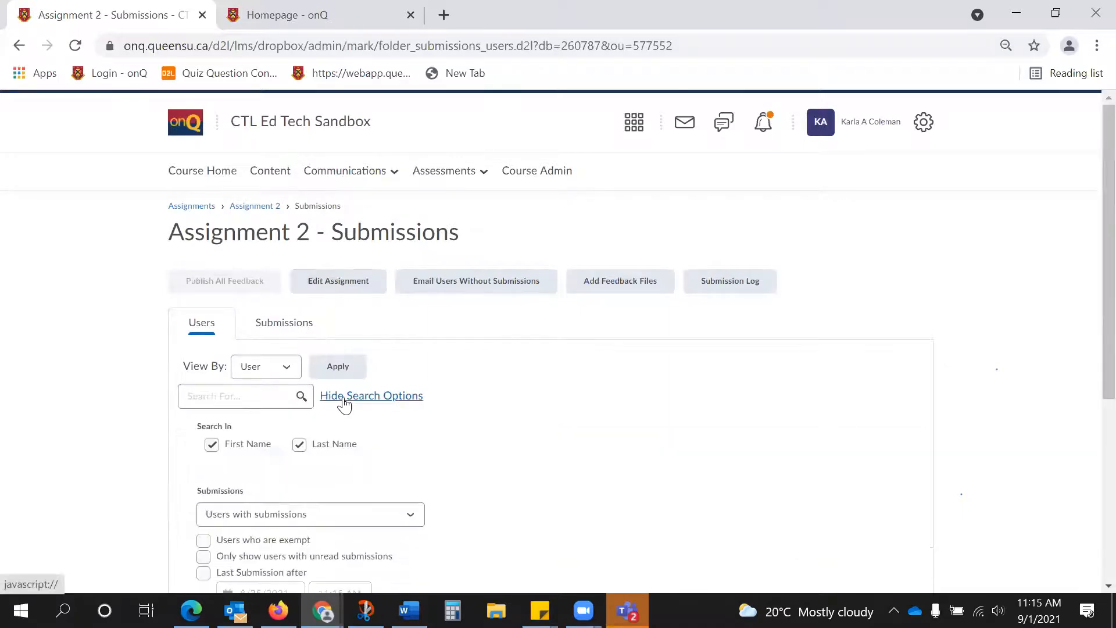
pyautogui.scroll(-3, 344, 403)
pyautogui.click(324, 341)
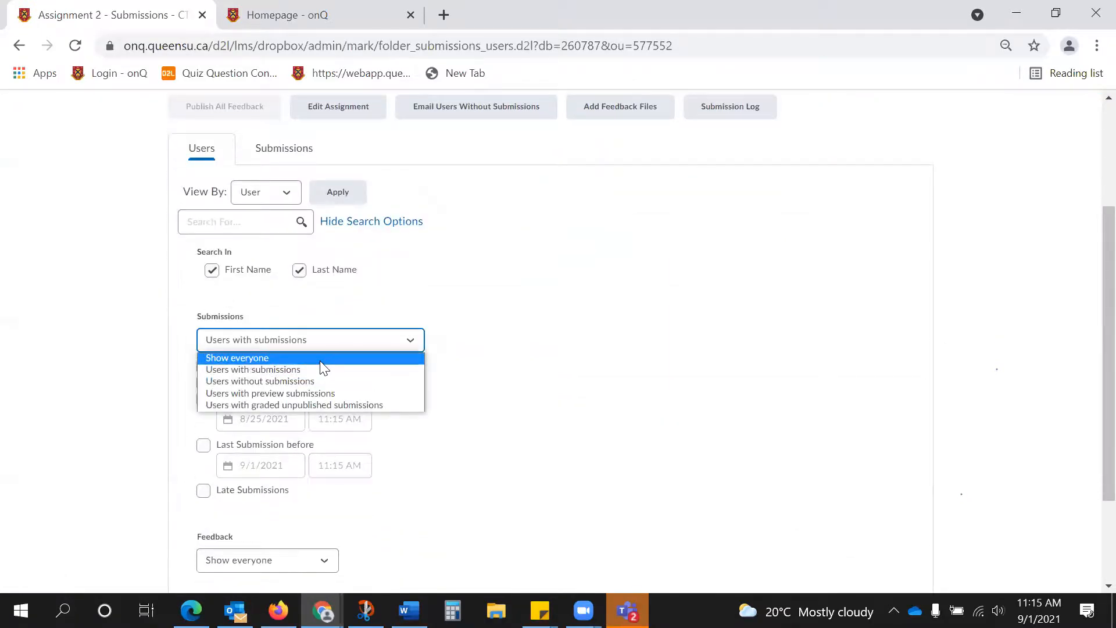
pyautogui.click(320, 362)
pyautogui.click(301, 222)
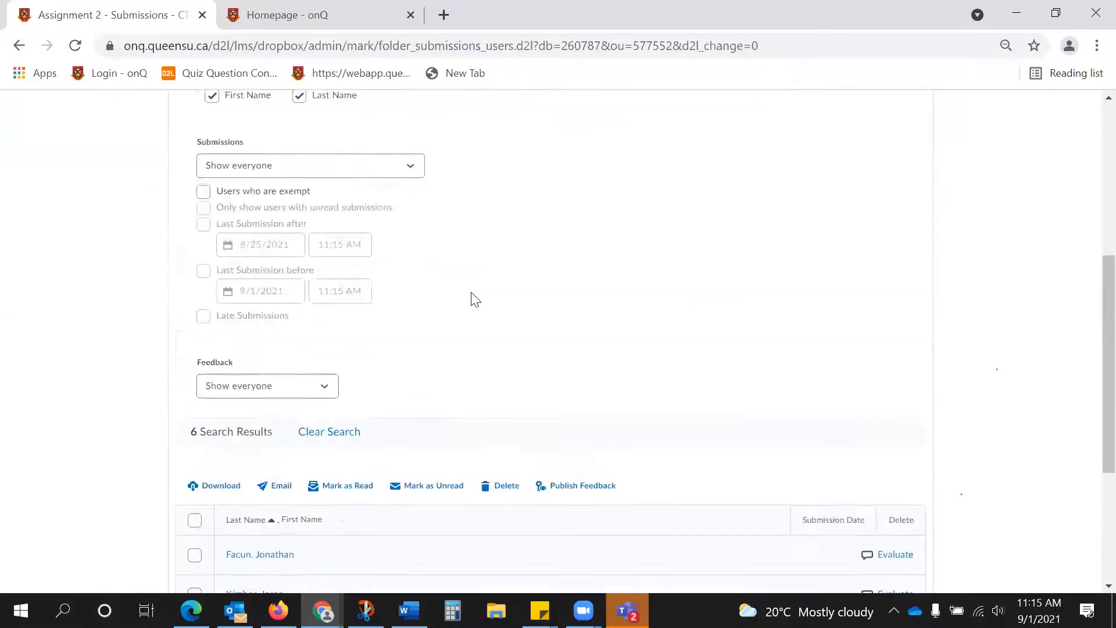
pyautogui.scroll(-4, 476, 300)
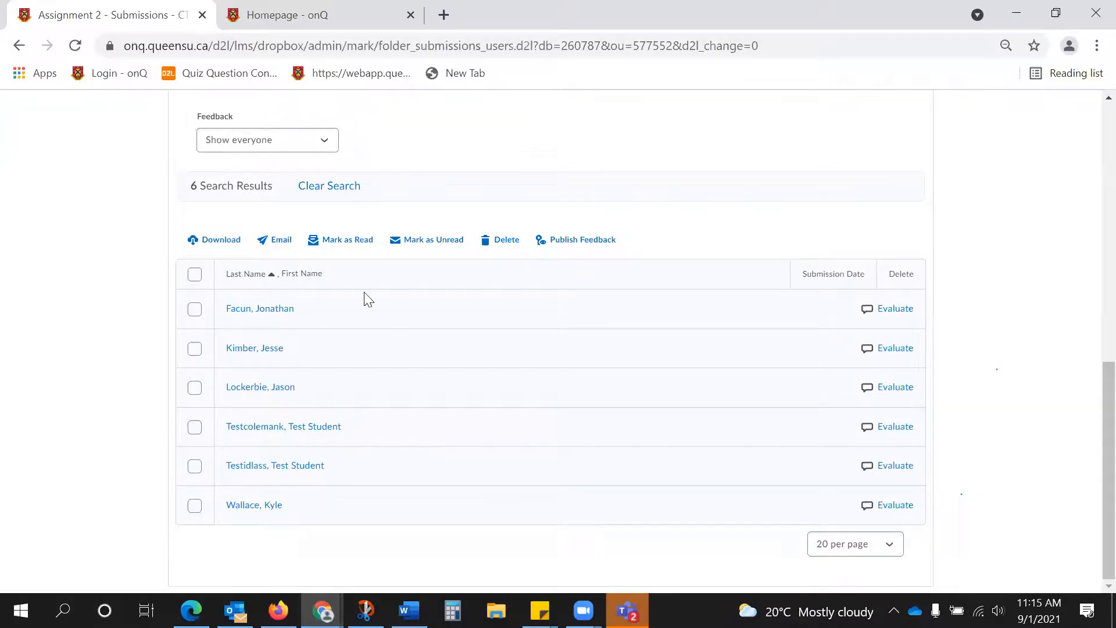
# Evaluate the first listed student with an overall grade of 9 out of 10 and save it as a draft.
pyautogui.click(894, 307)
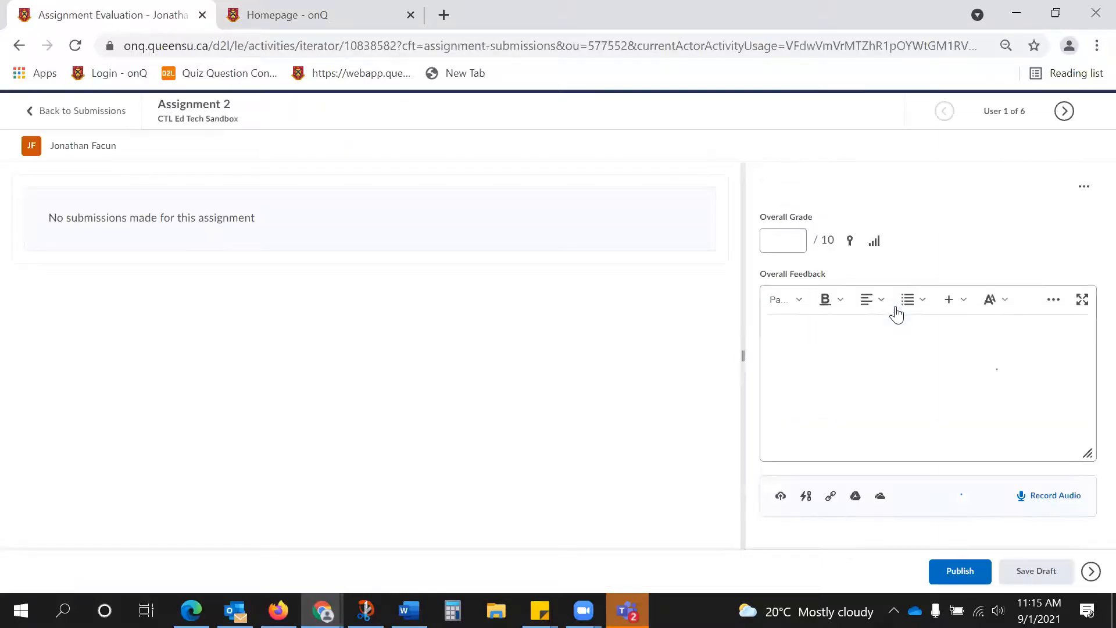
pyautogui.click(786, 236)
pyautogui.write('9')
pyautogui.click(822, 329)
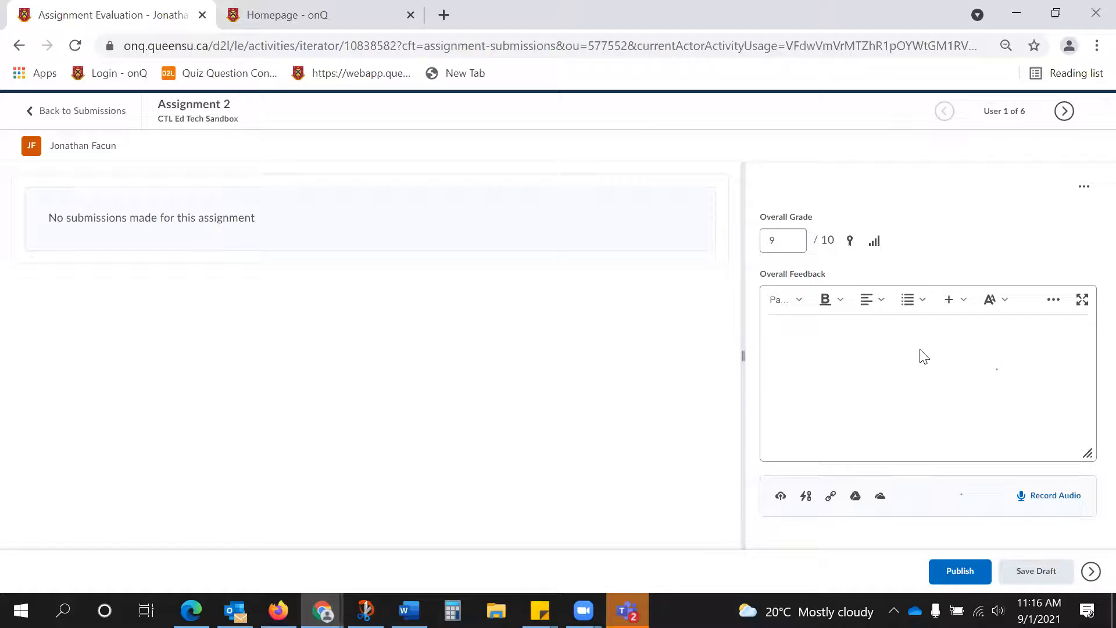
pyautogui.click(1039, 571)
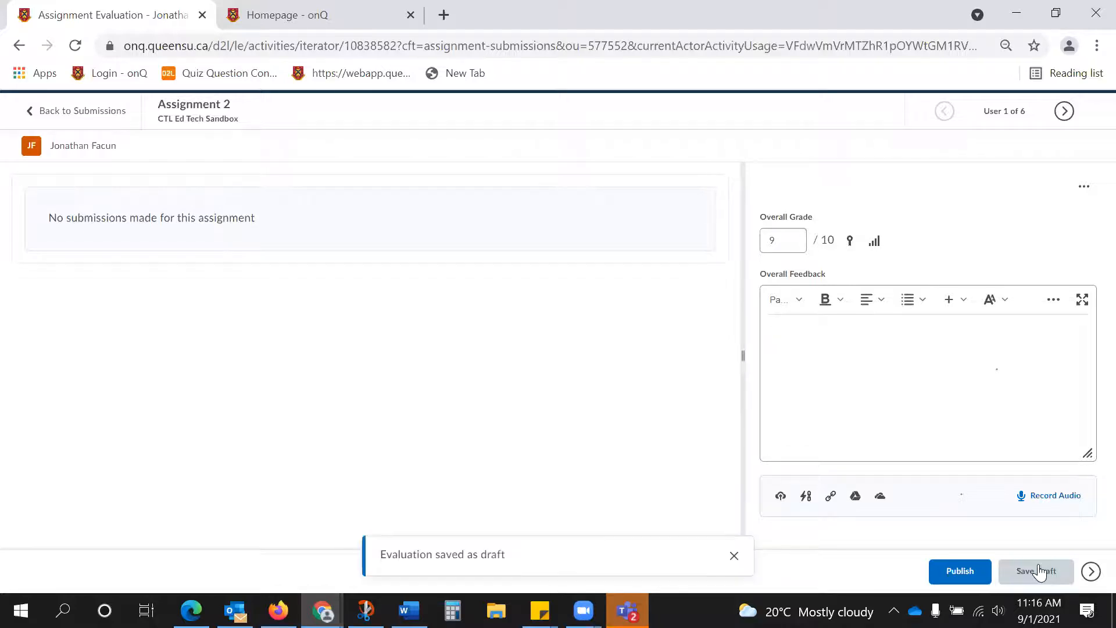
# Return to Assignment 2's submissions, list everyone again and select all users.
pyautogui.click(95, 110)
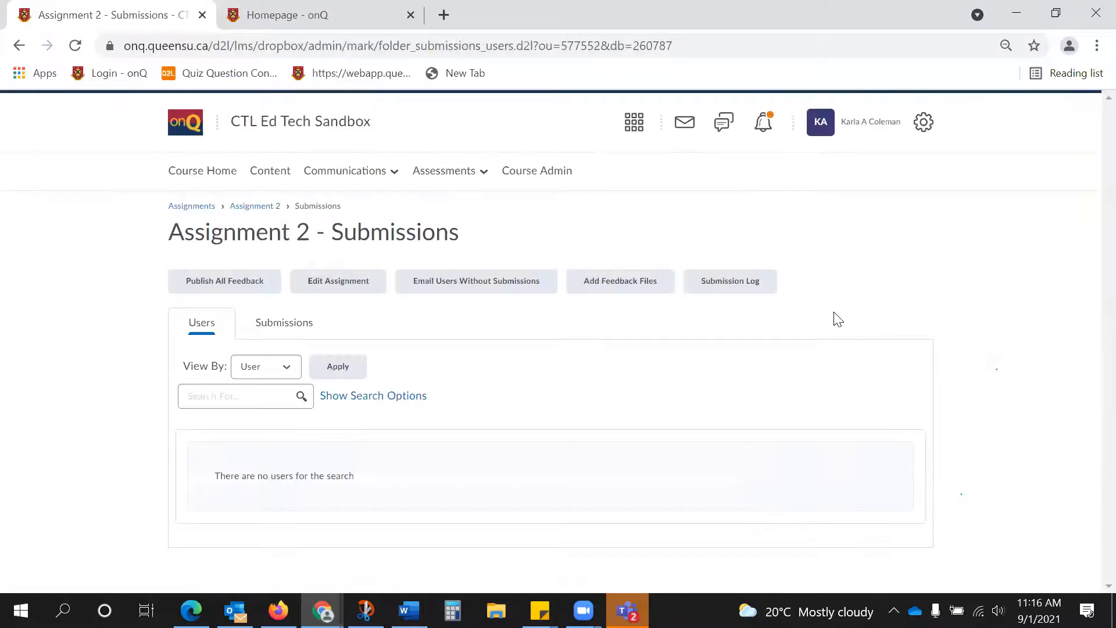
pyautogui.click(351, 398)
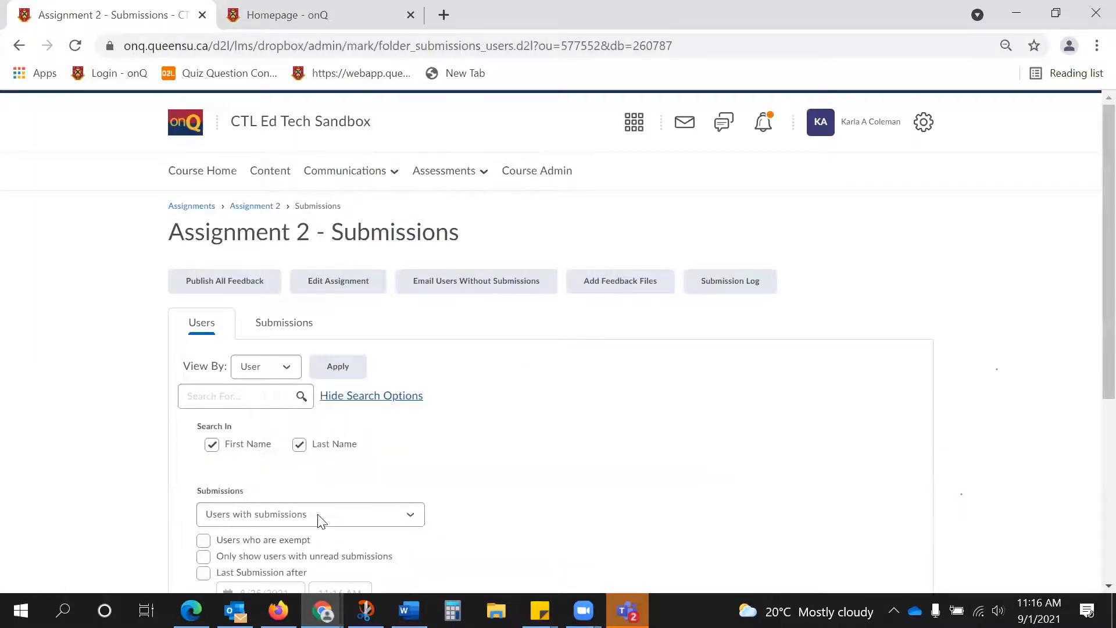
pyautogui.click(279, 517)
pyautogui.click(267, 532)
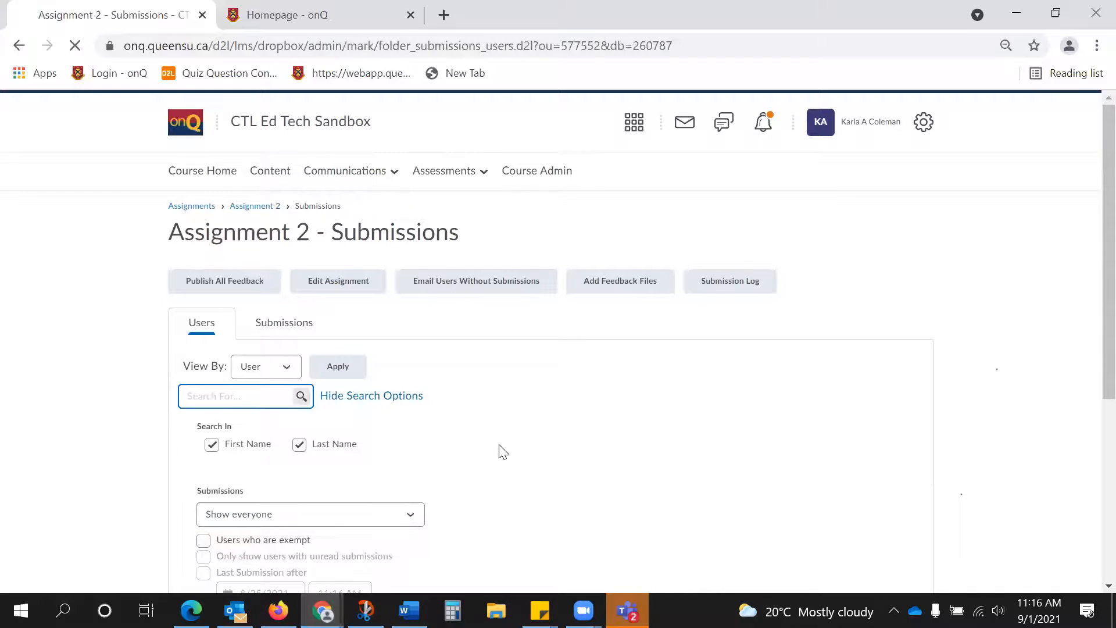
pyautogui.scroll(-10, 511, 444)
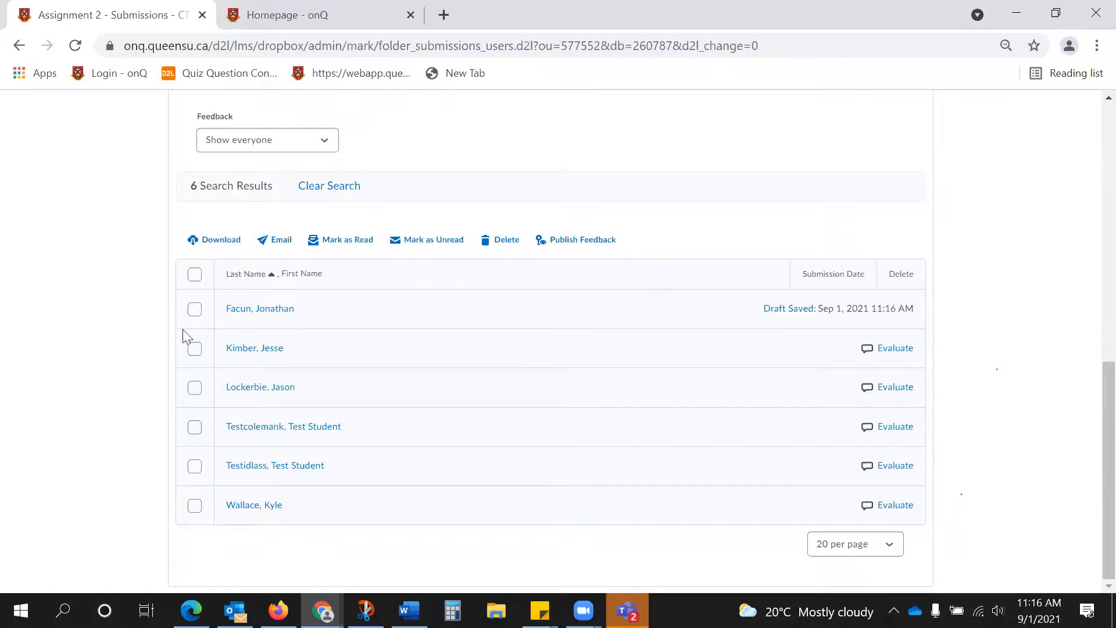
pyautogui.click(194, 275)
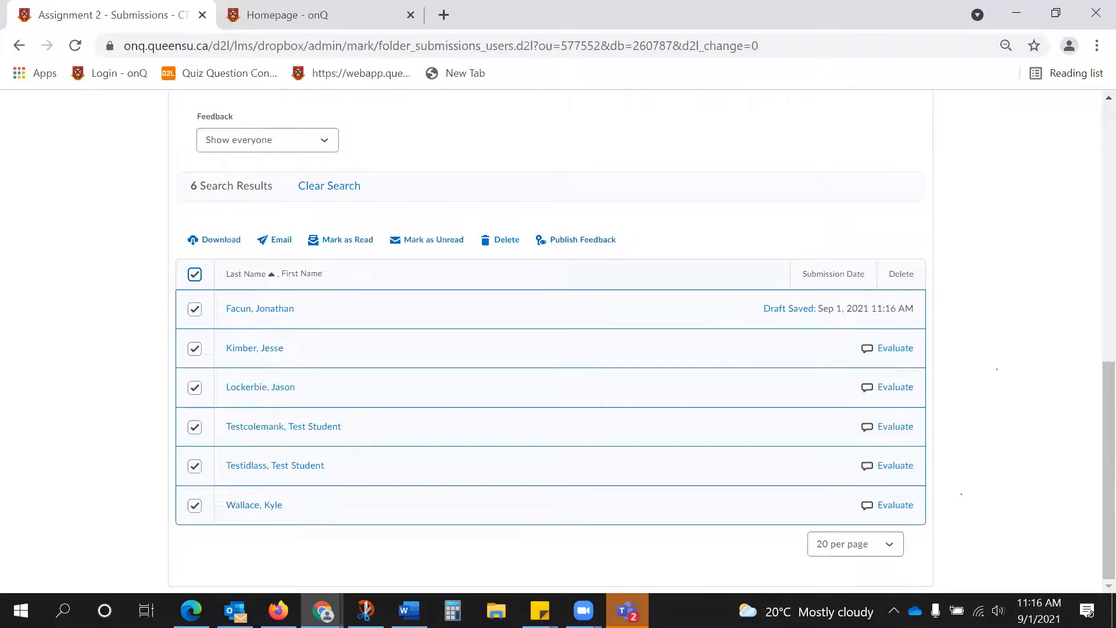
pyautogui.scroll(10, 605, 290)
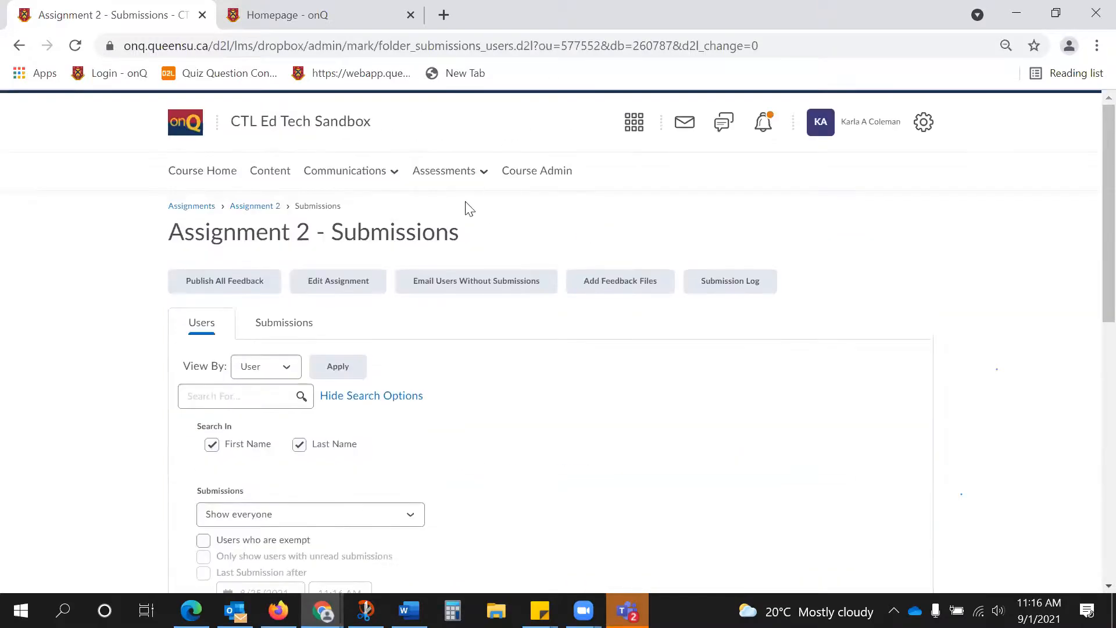
# Open the course's Rubrics list, examine the Arts and Science Letter Grades (Holistic) rubric and close it.
pyautogui.click(454, 180)
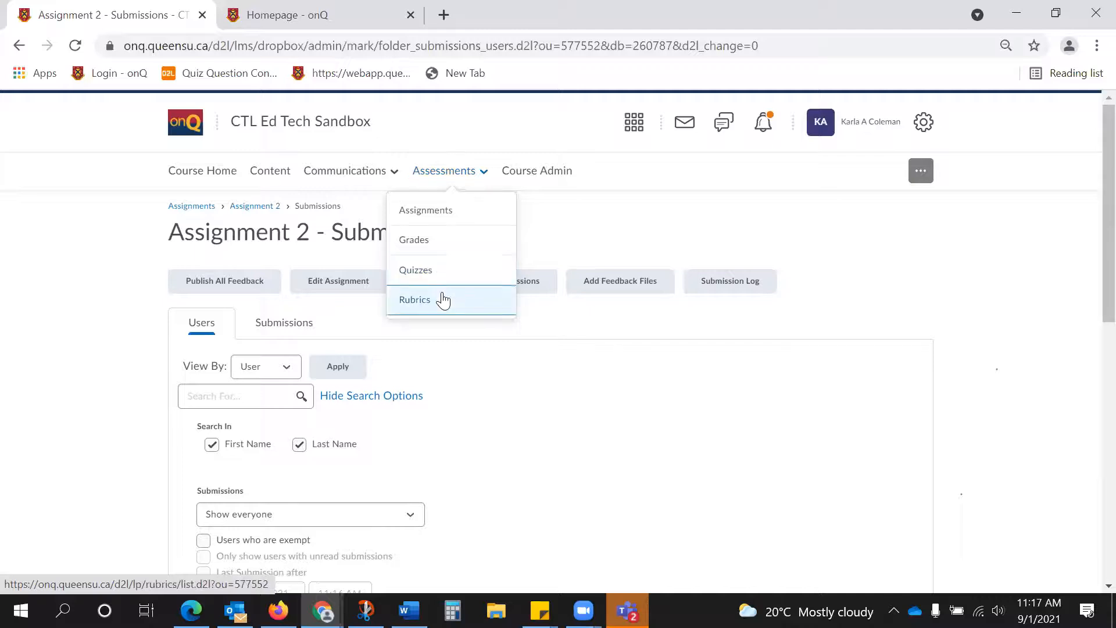
pyautogui.click(441, 301)
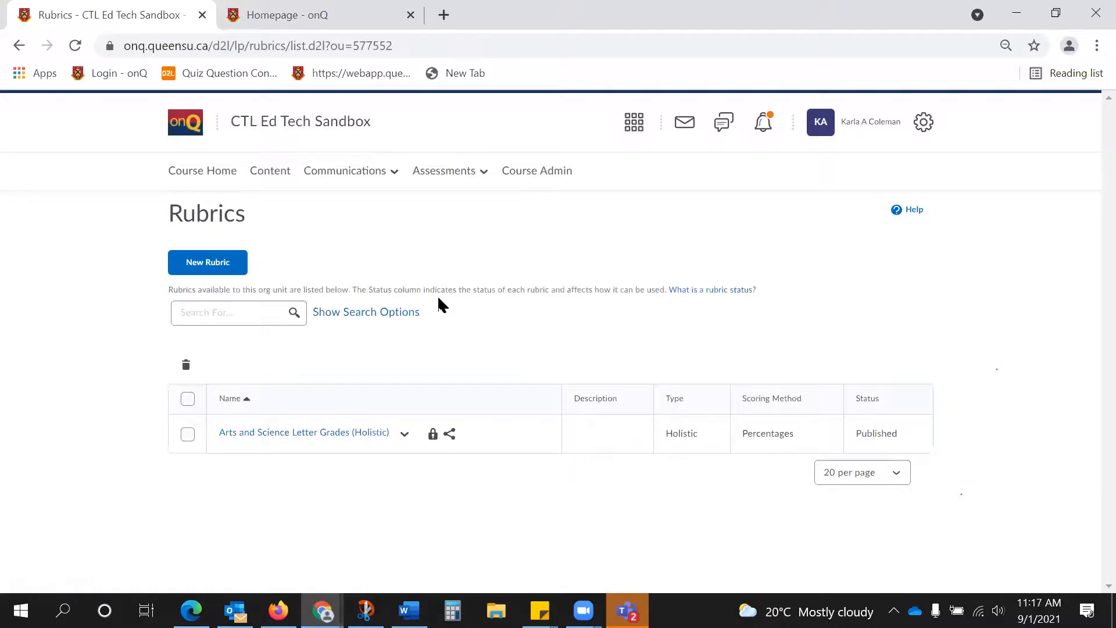
pyautogui.click(362, 439)
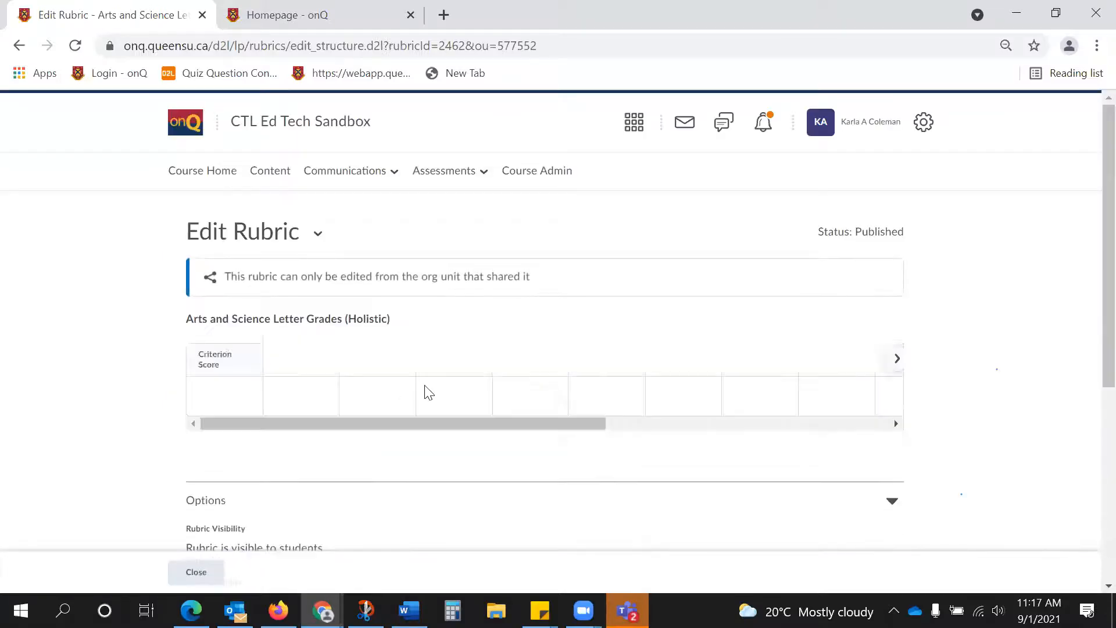
pyautogui.scroll(-5, 423, 391)
pyautogui.scroll(5, 424, 391)
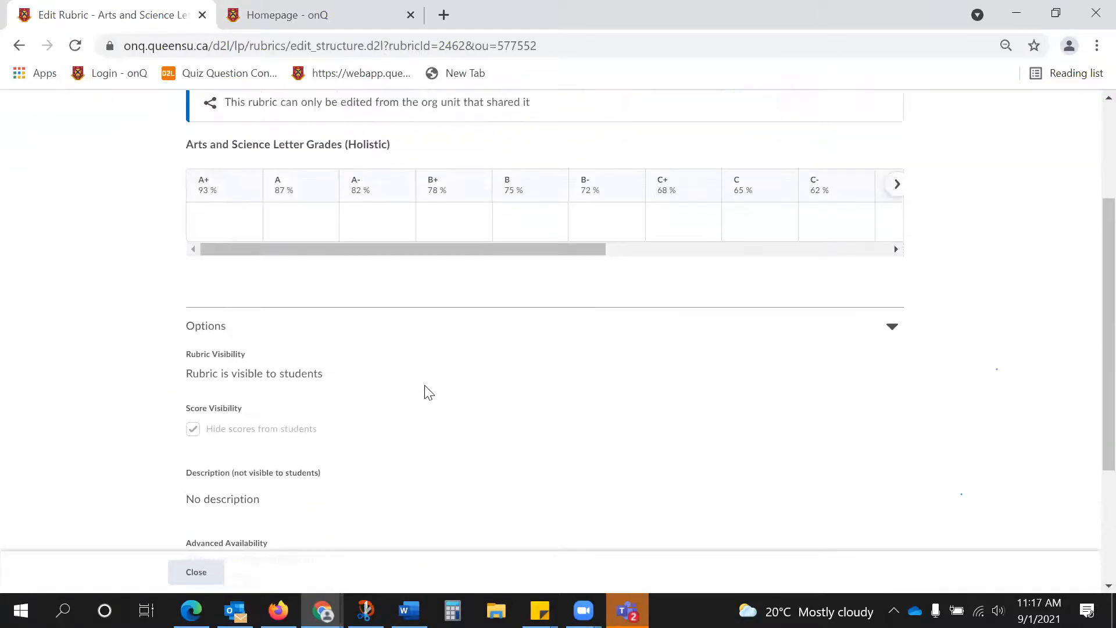
pyautogui.click(206, 580)
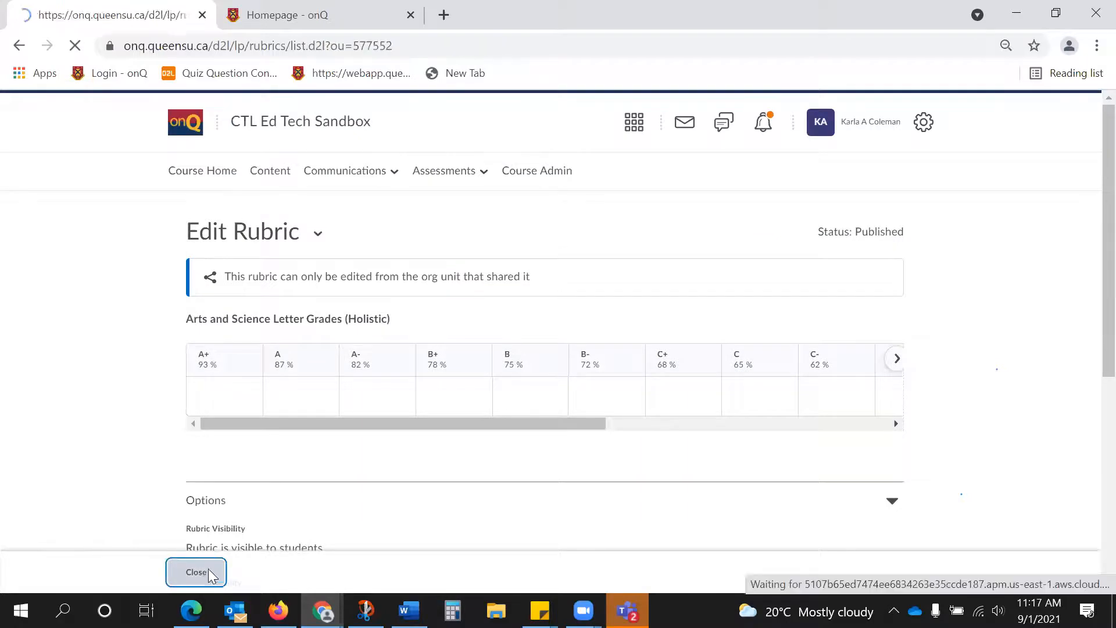
# Switch to the onQ homepage in the other browser tab, with the window maximized, and open the instructor's test course.
pyautogui.moveTo(837, 16); pyautogui.dragTo(642, 174)
pyautogui.click(639, 170)
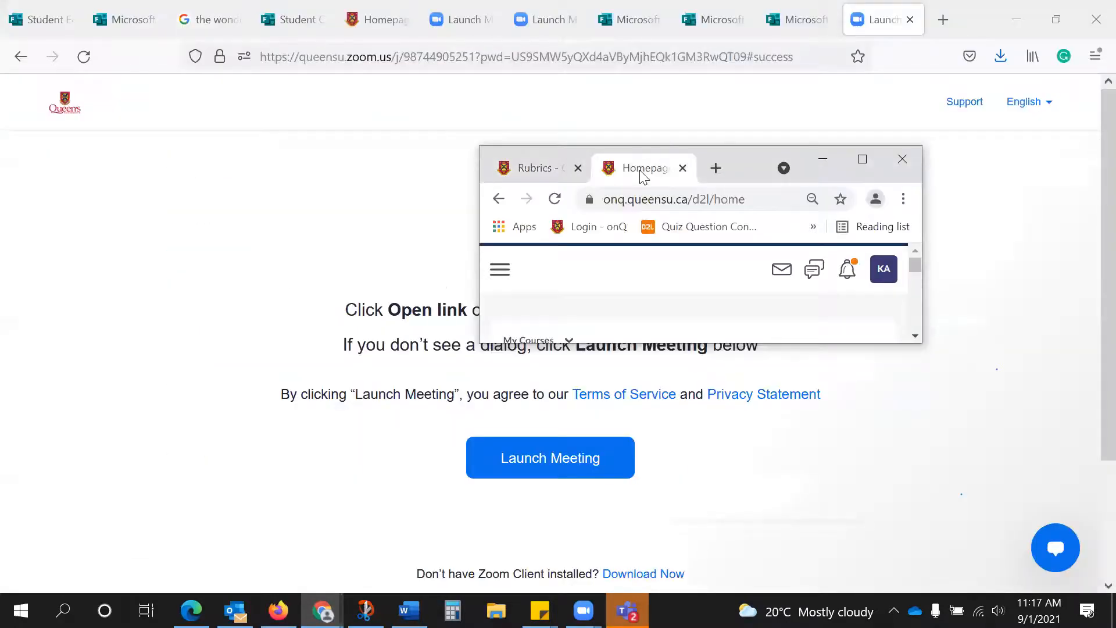
pyautogui.click(862, 160)
pyautogui.click(256, 387)
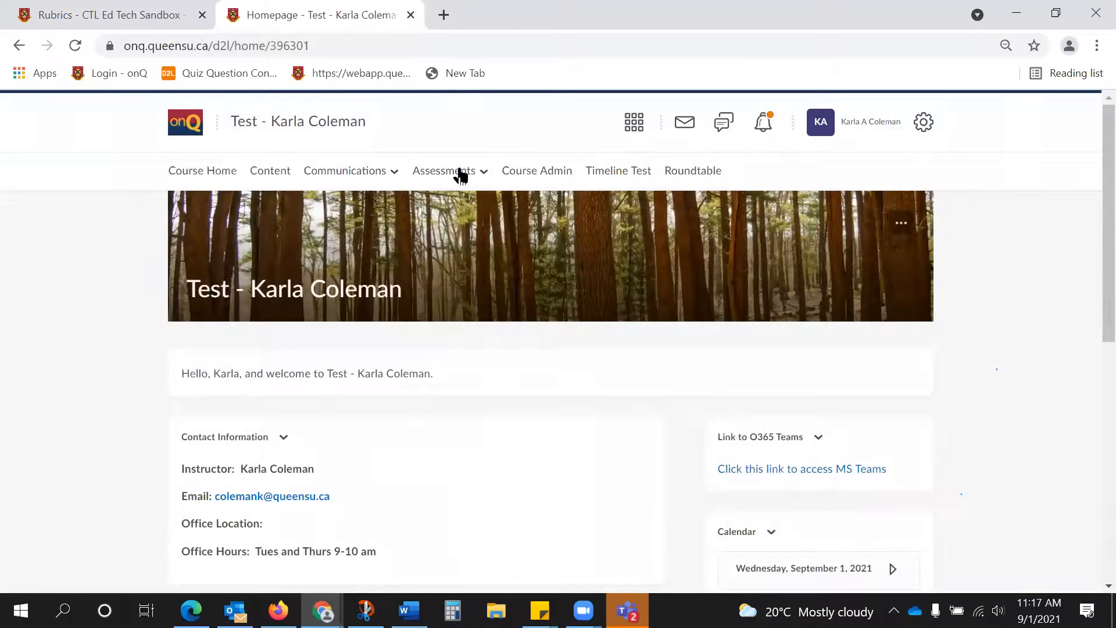
# Examine the list of rubrics available in the test course.
pyautogui.click(461, 174)
pyautogui.click(441, 301)
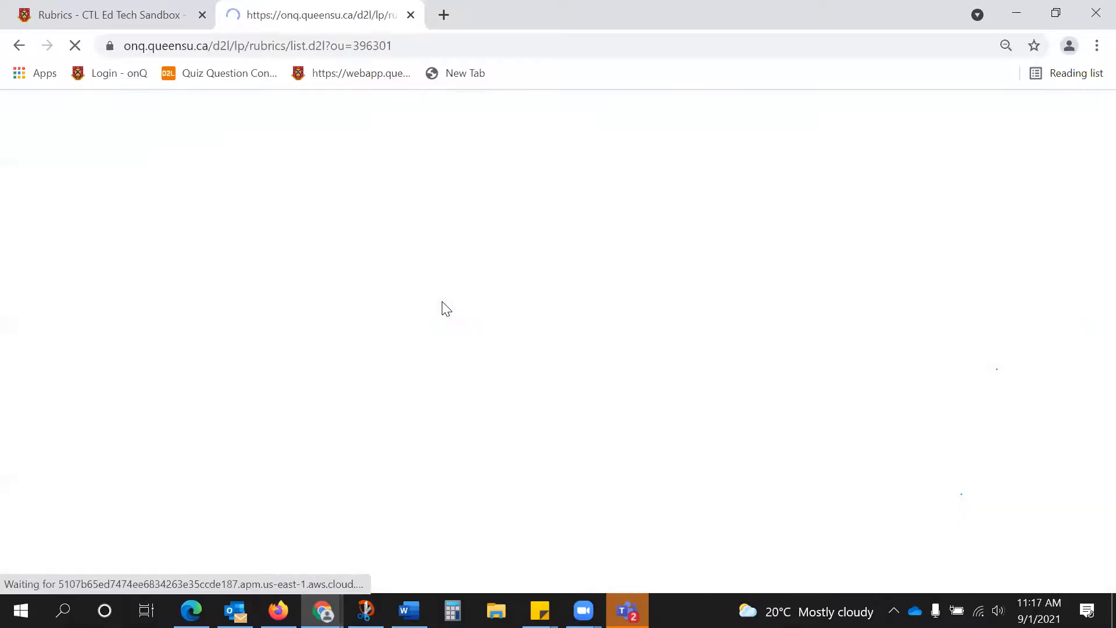
pyautogui.scroll(-2, 417, 426)
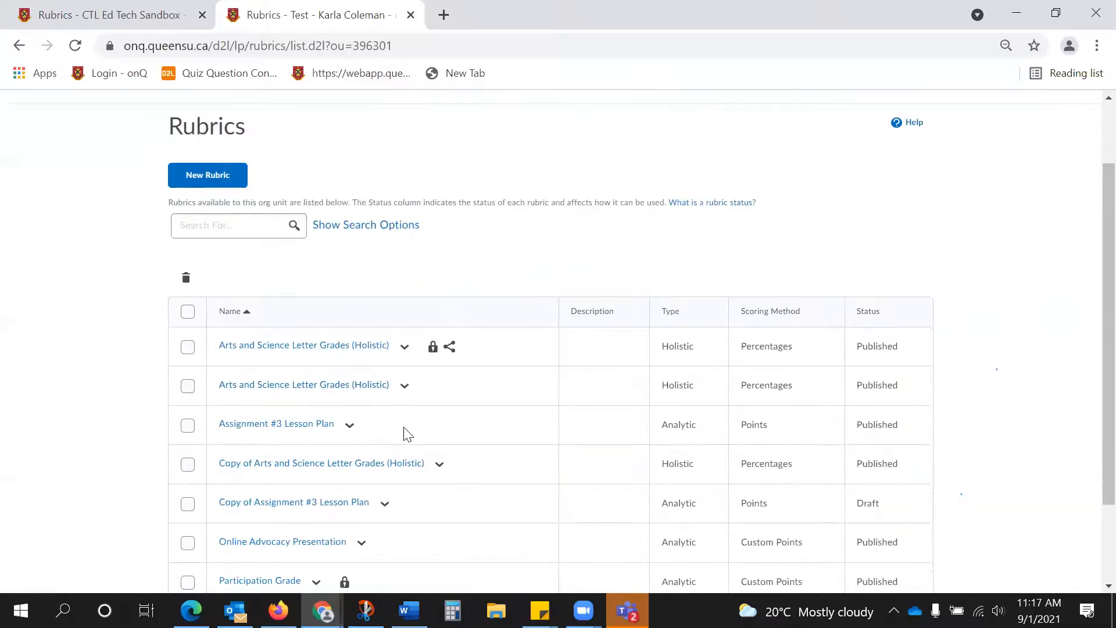
pyautogui.scroll(1, 405, 430)
pyautogui.scroll(-2, 405, 429)
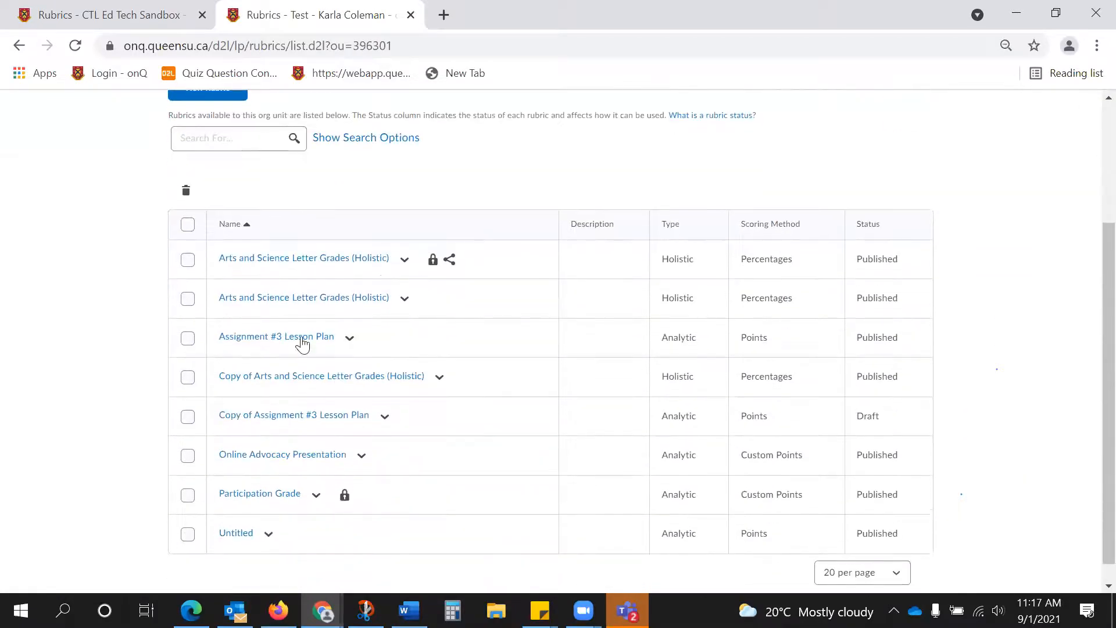
pyautogui.scroll(3, 302, 345)
# Open the test course's File Submission assignment for editing and expand its attached Participation Grade rubric under Evaluation & Feedback.
pyautogui.click(452, 170)
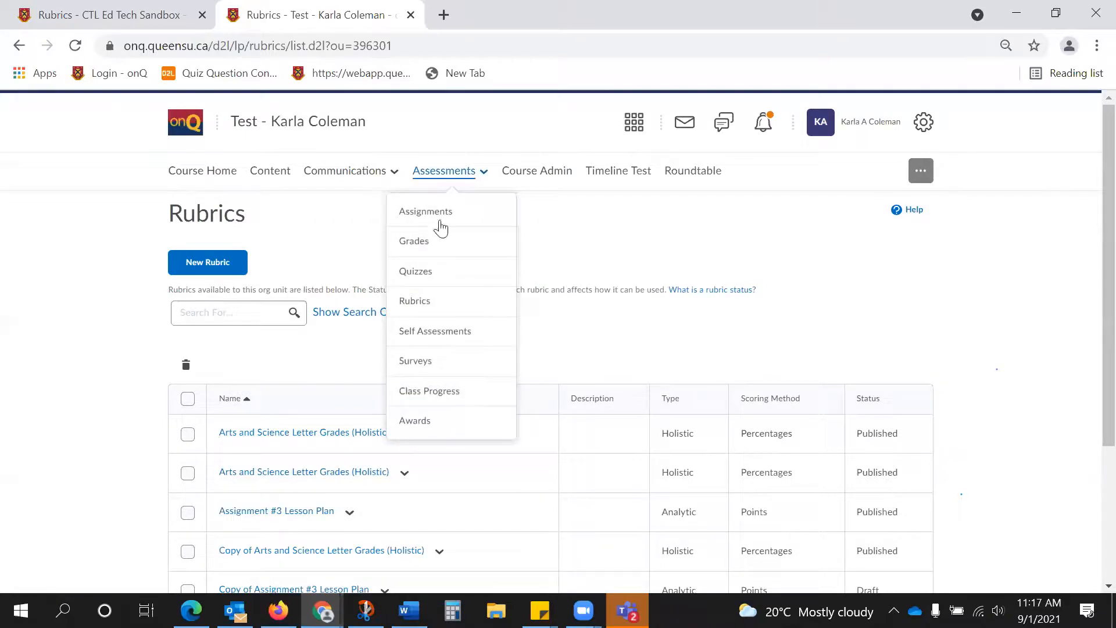
pyautogui.click(440, 227)
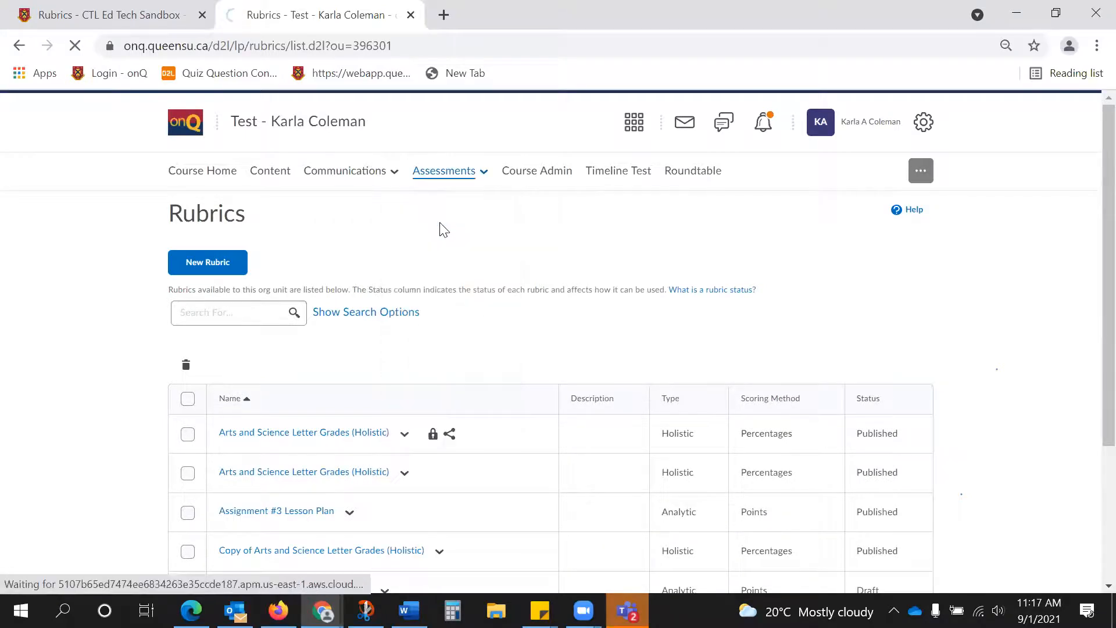
pyautogui.scroll(-1, 343, 553)
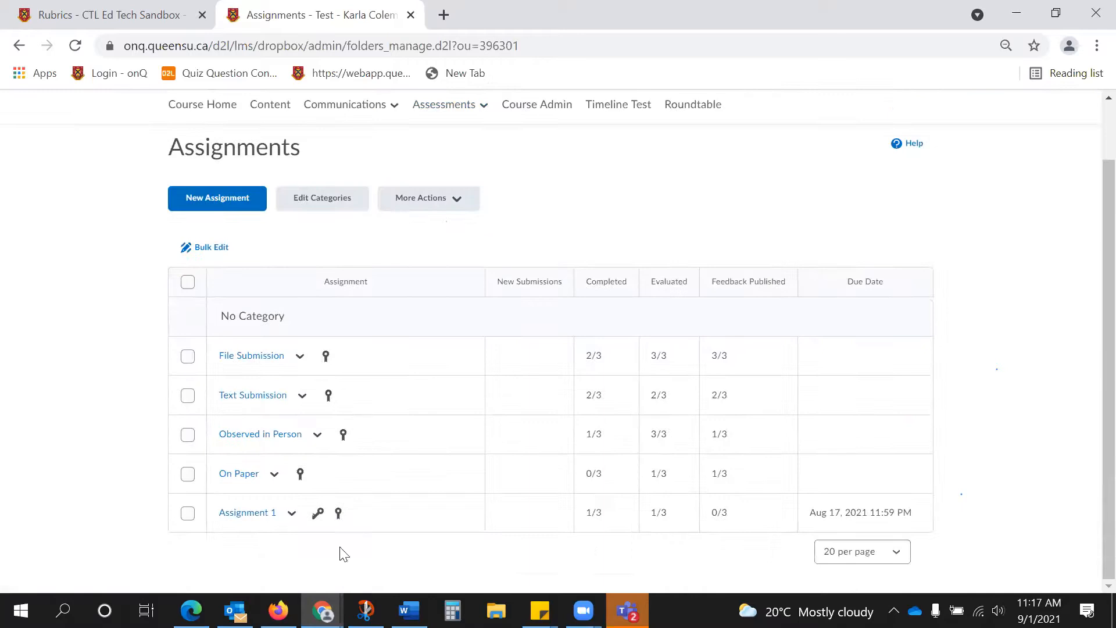
pyautogui.click(300, 356)
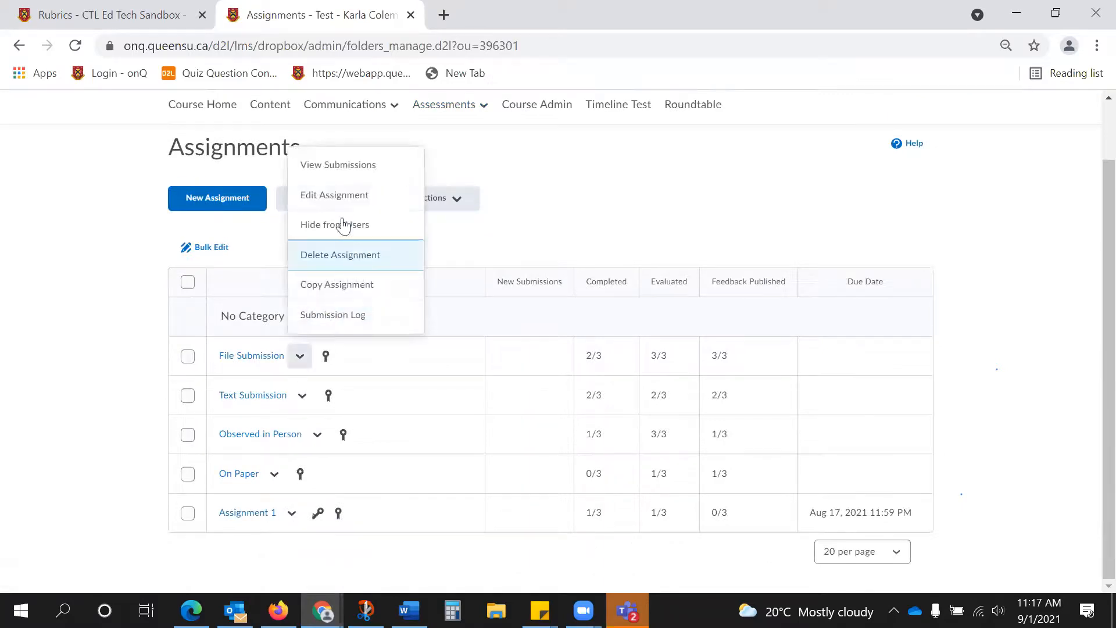
pyautogui.click(335, 198)
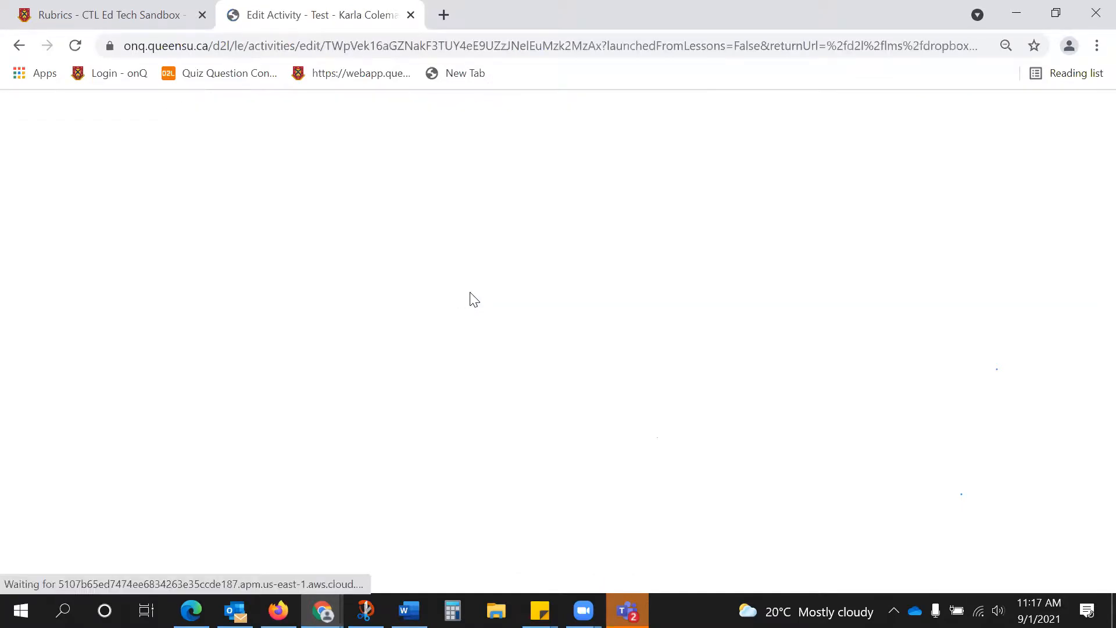
pyautogui.click(933, 327)
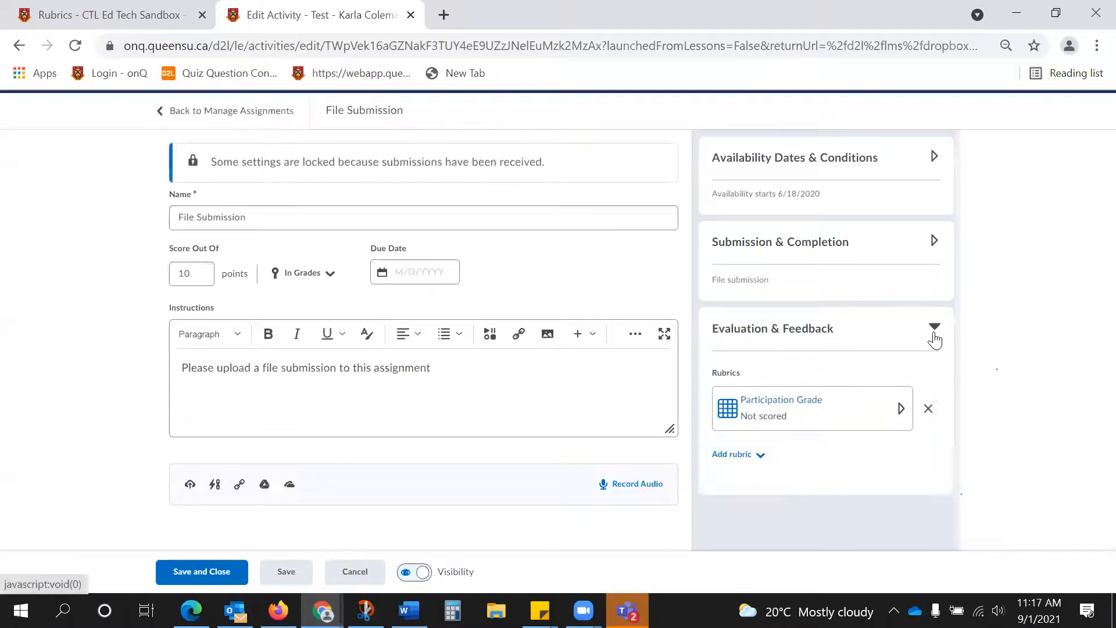
pyautogui.scroll(-2, 883, 355)
pyautogui.click(805, 314)
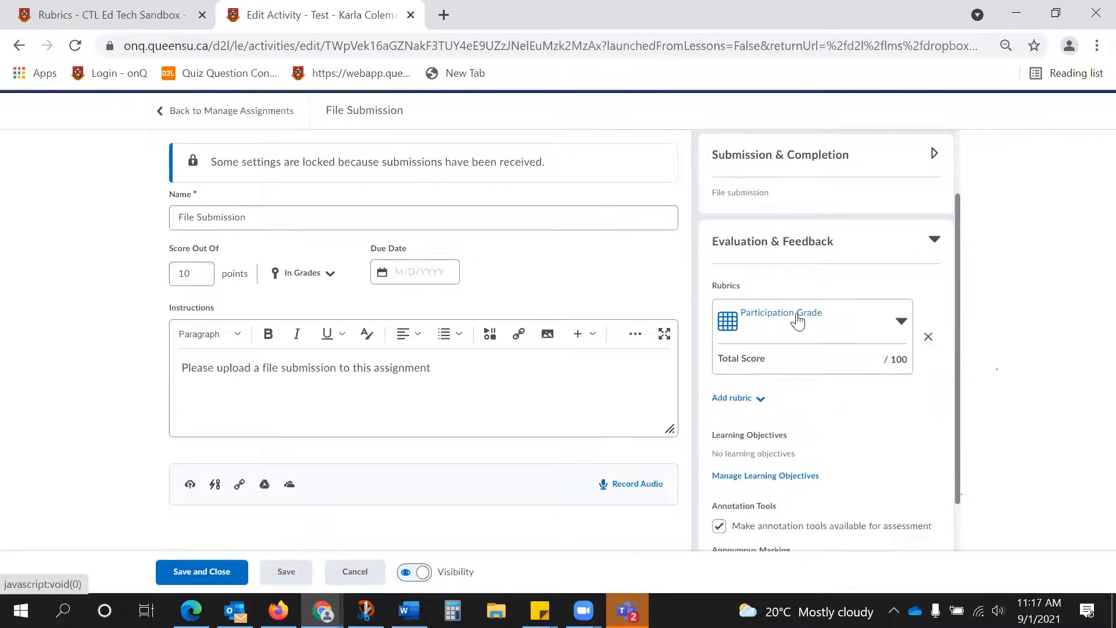
# Preview the Participation Grade rubric's levels, including level A for Build upon previous course learning, and collapse the rubric.
pyautogui.scroll(-1, 810, 364)
pyautogui.click(818, 353)
pyautogui.click(793, 480)
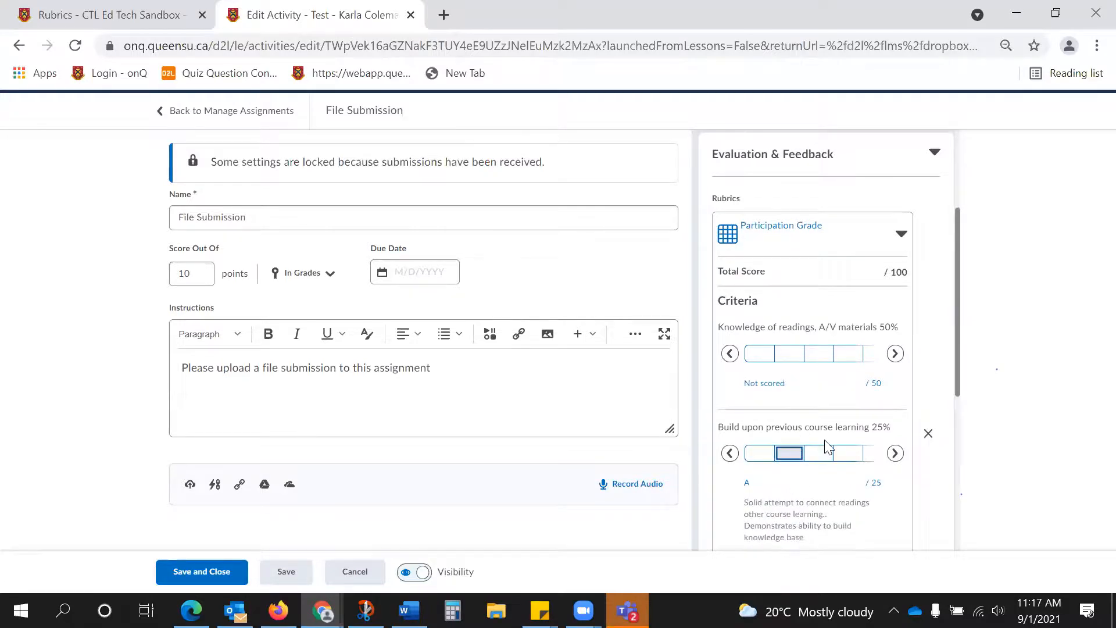
pyautogui.scroll(1, 847, 392)
pyautogui.scroll(1, 845, 382)
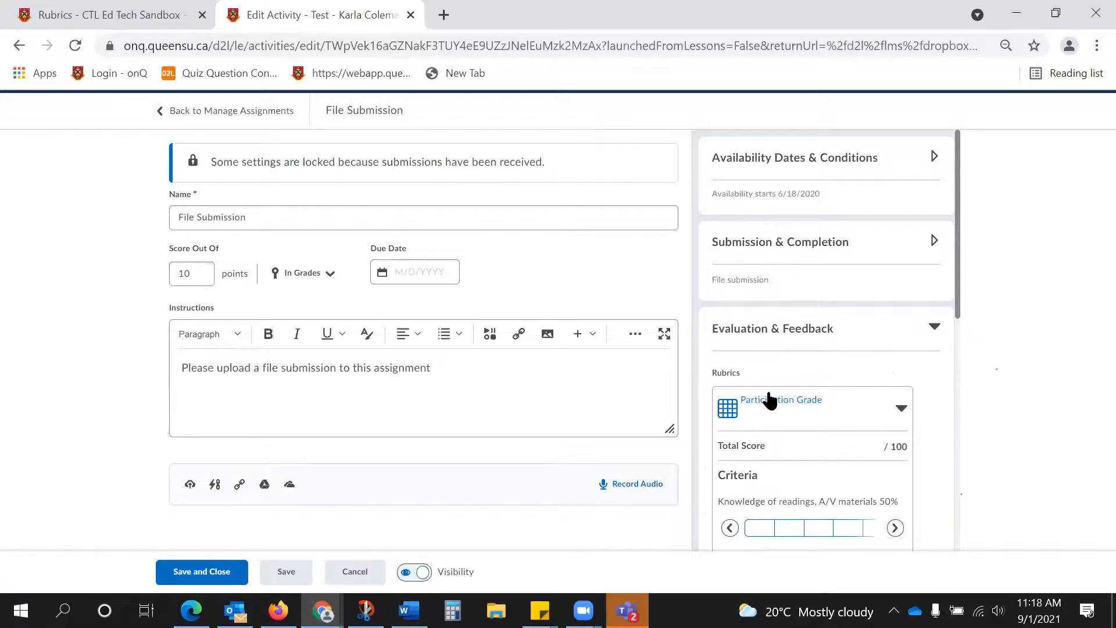
pyautogui.click(771, 401)
pyautogui.scroll(-1, 770, 398)
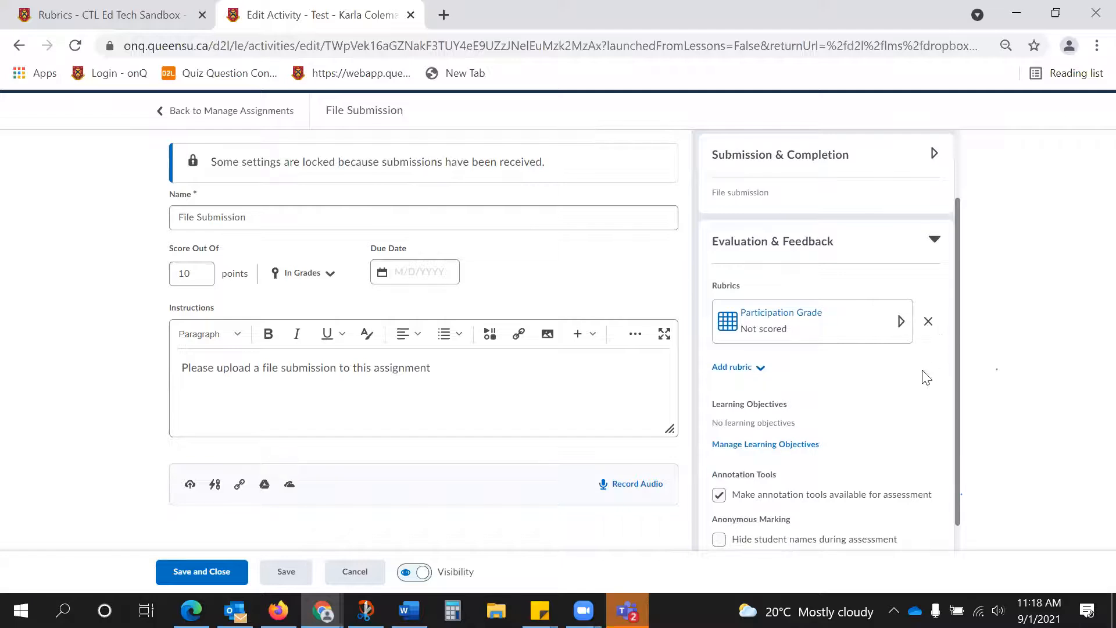
# Expand the Participation Grade rubric again and preview the level B description of each of its three criteria.
pyautogui.click(776, 315)
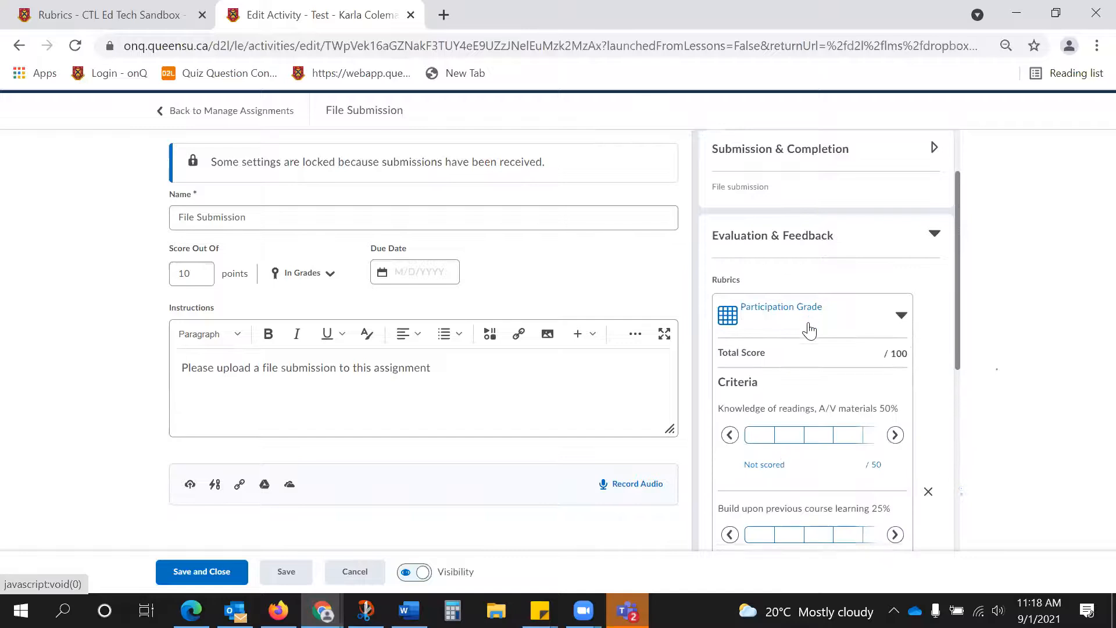
pyautogui.scroll(-1, 808, 329)
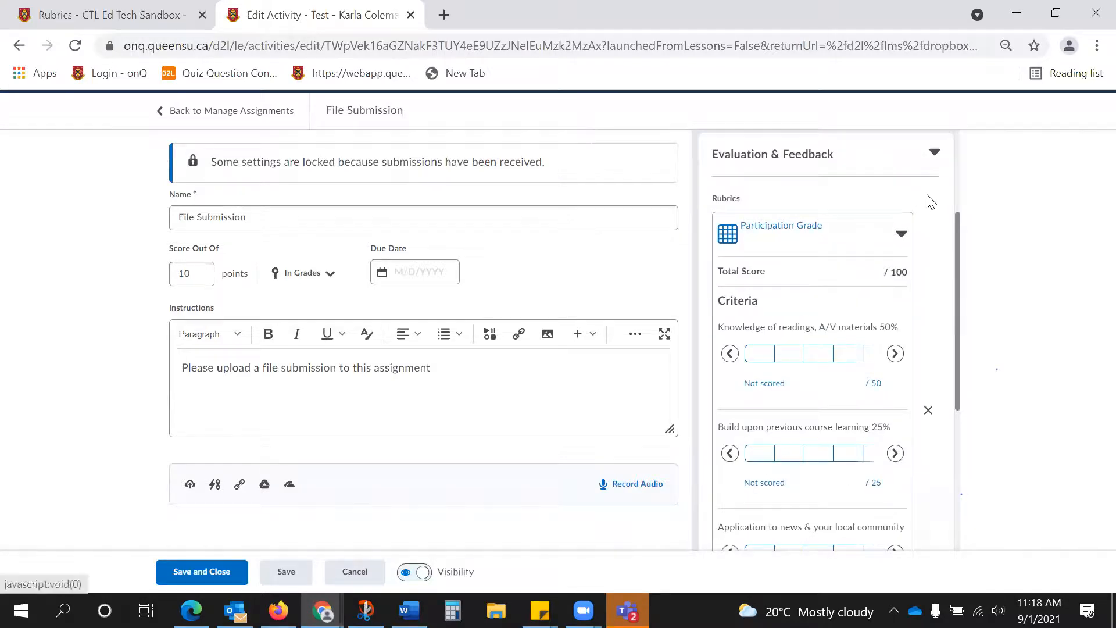
pyautogui.scroll(-5, 856, 343)
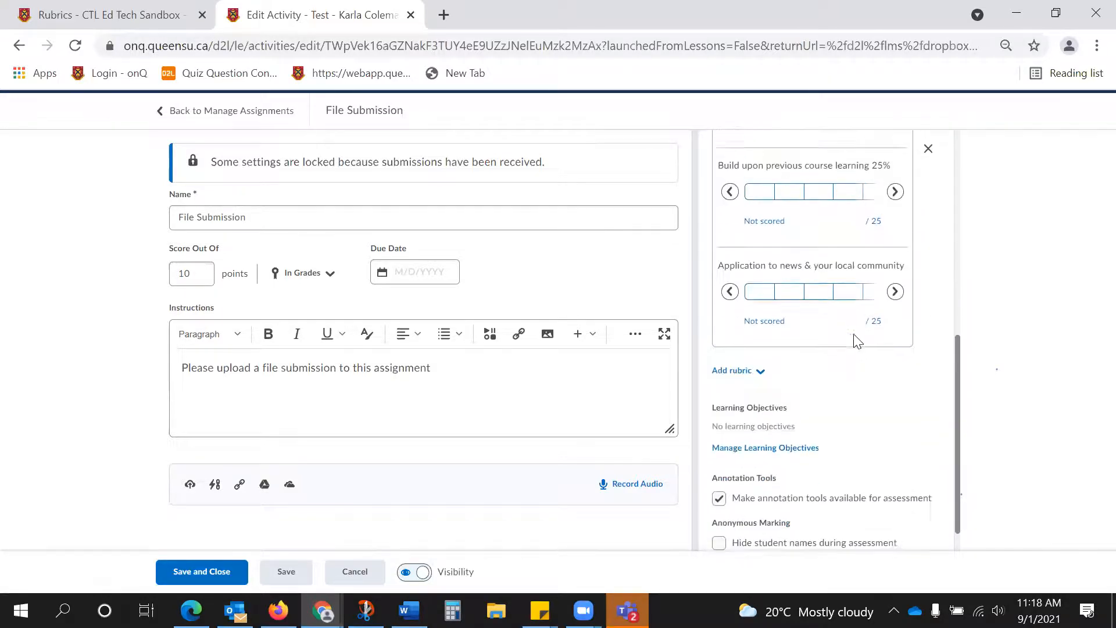
pyautogui.scroll(3, 856, 342)
pyautogui.scroll(3, 856, 342)
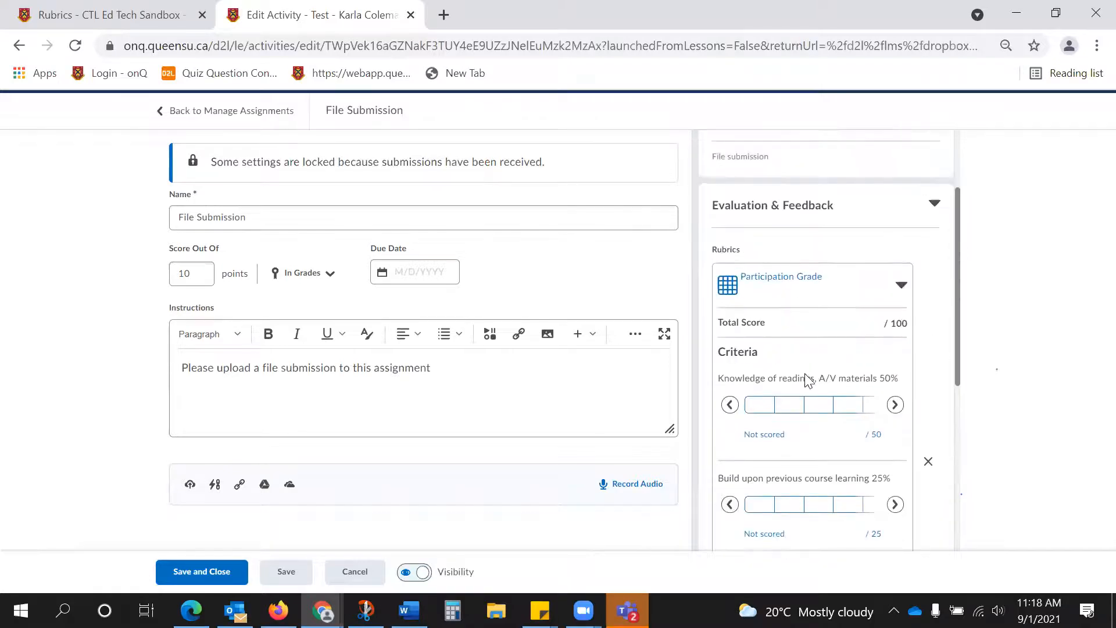
pyautogui.click(828, 407)
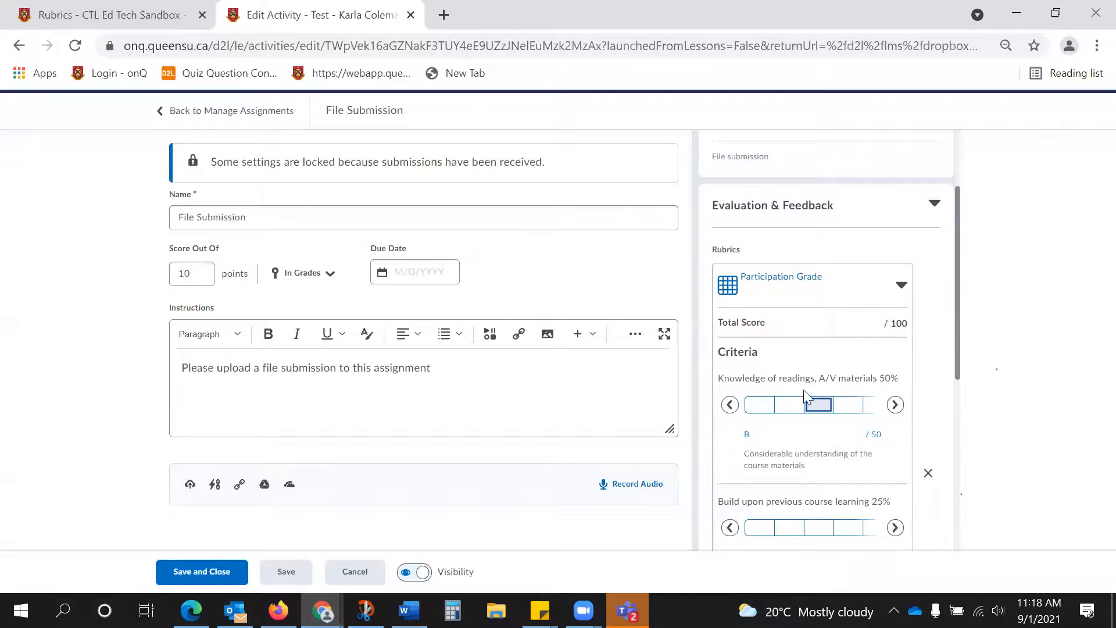
pyautogui.scroll(-2, 814, 424)
pyautogui.click(820, 418)
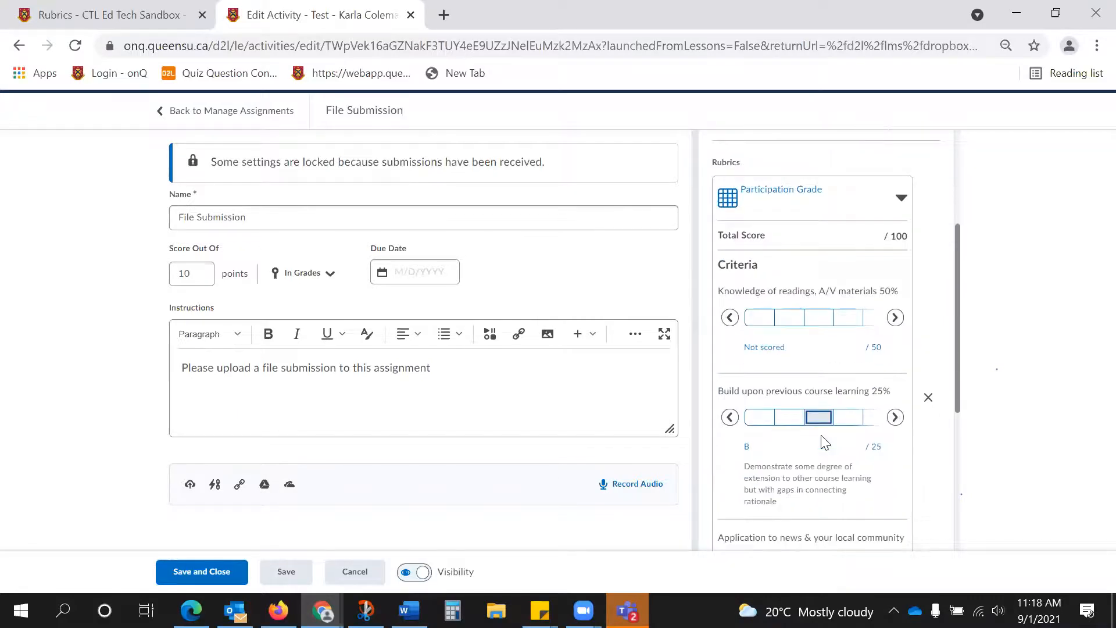
pyautogui.scroll(-3, 824, 442)
pyautogui.click(821, 393)
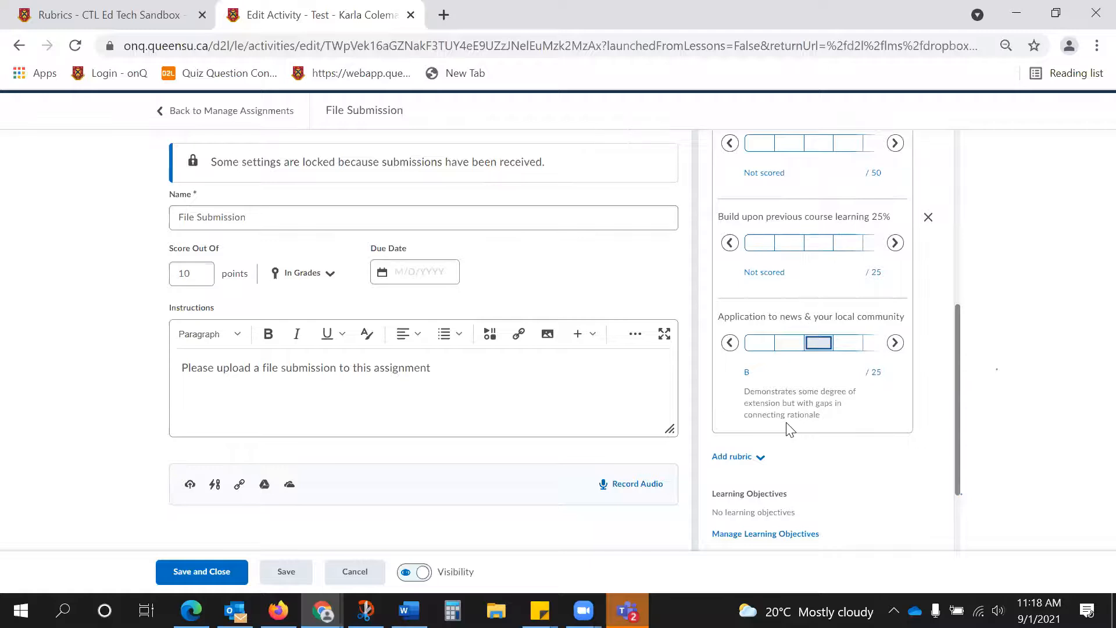
# Preview level B once more for the Knowledge of readings and Build upon previous course learning criteria.
pyautogui.scroll(5, 789, 430)
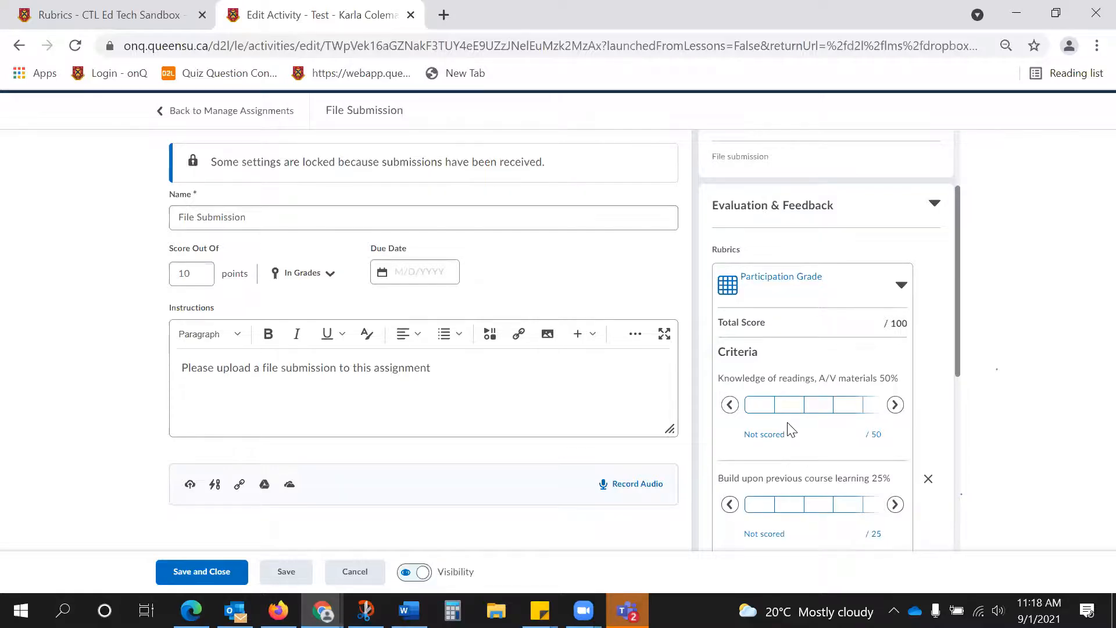
pyautogui.click(821, 405)
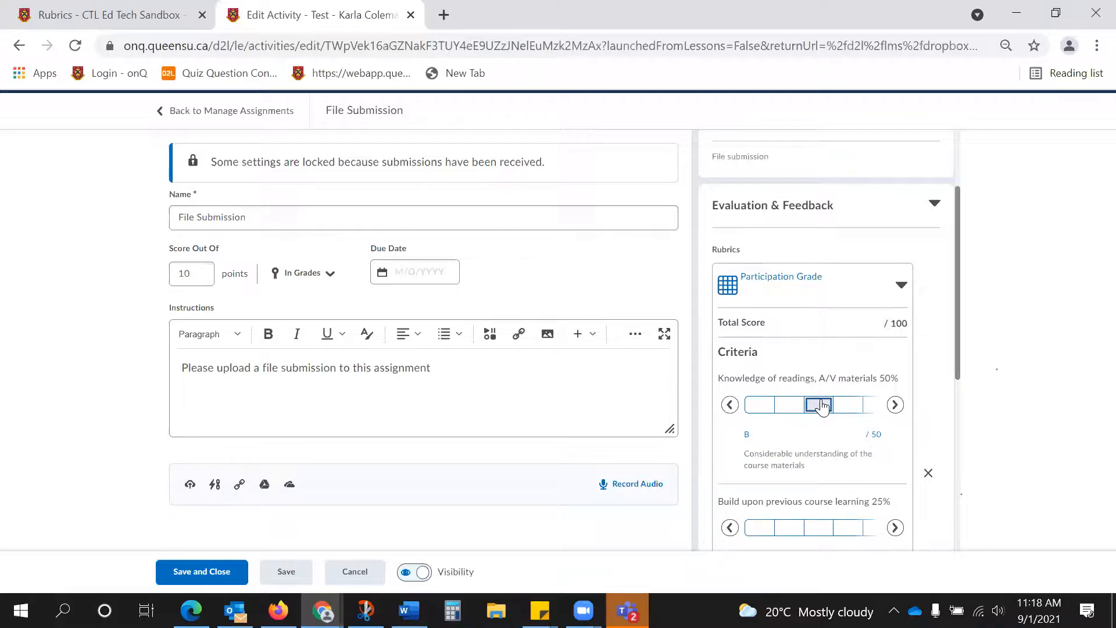
pyautogui.scroll(-2, 817, 393)
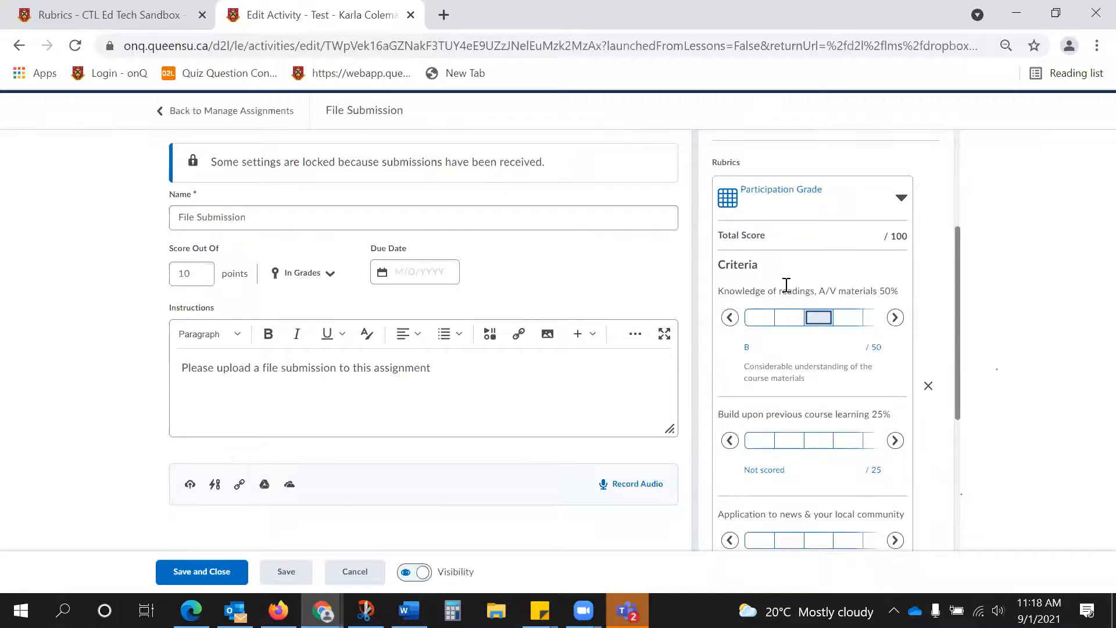
pyautogui.click(823, 442)
pyautogui.scroll(-2, 820, 448)
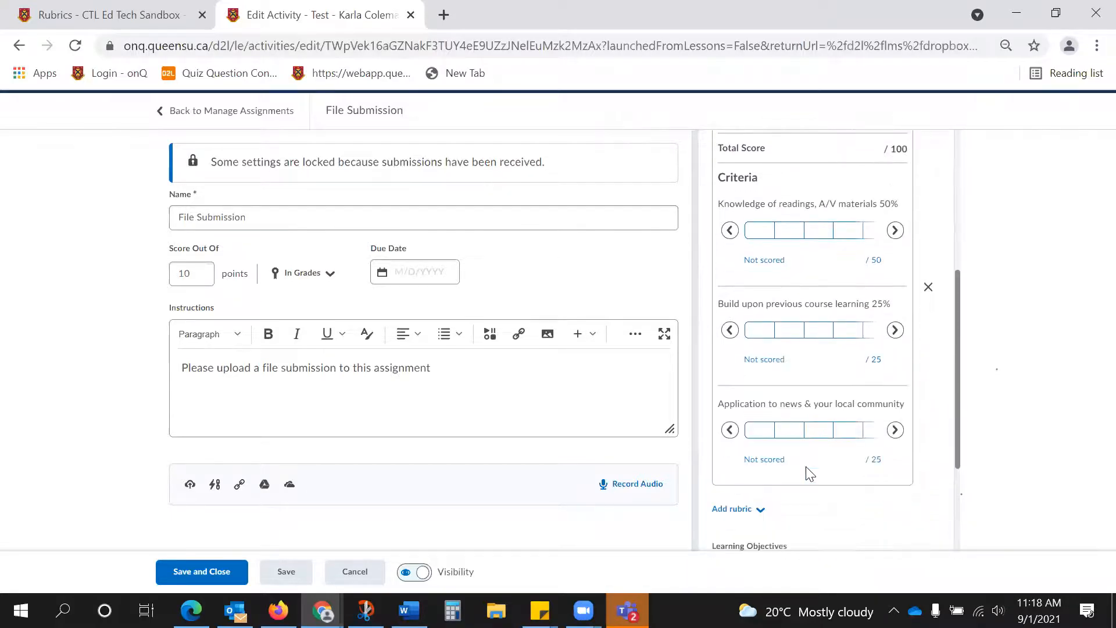
# Review the remaining File Submission settings, save the assignment and close it.
pyautogui.scroll(5, 812, 431)
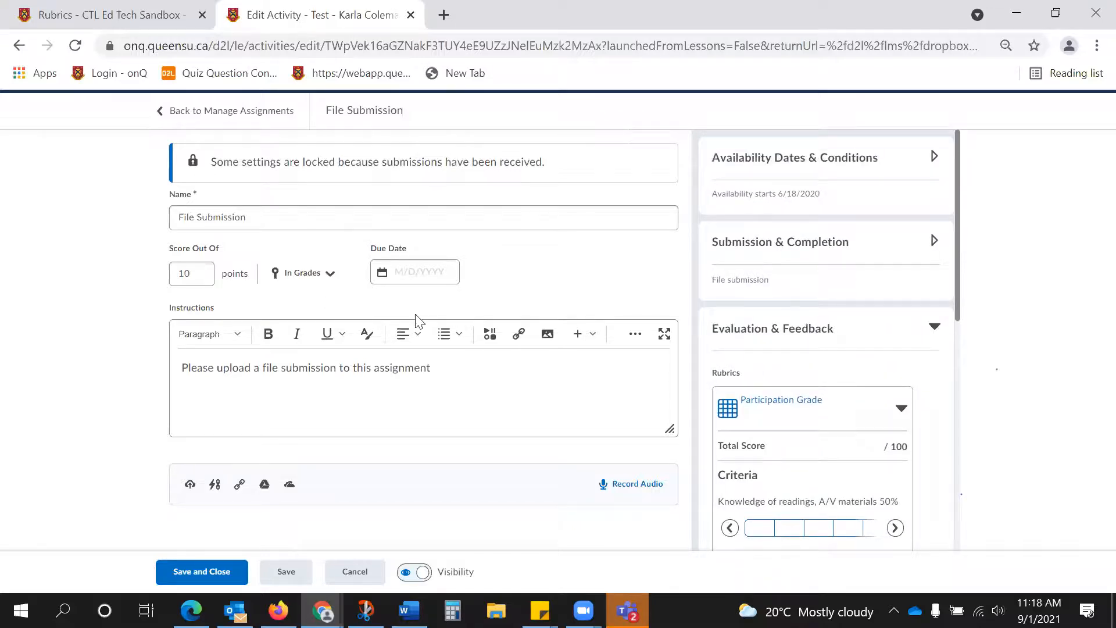
pyautogui.scroll(-8, 861, 354)
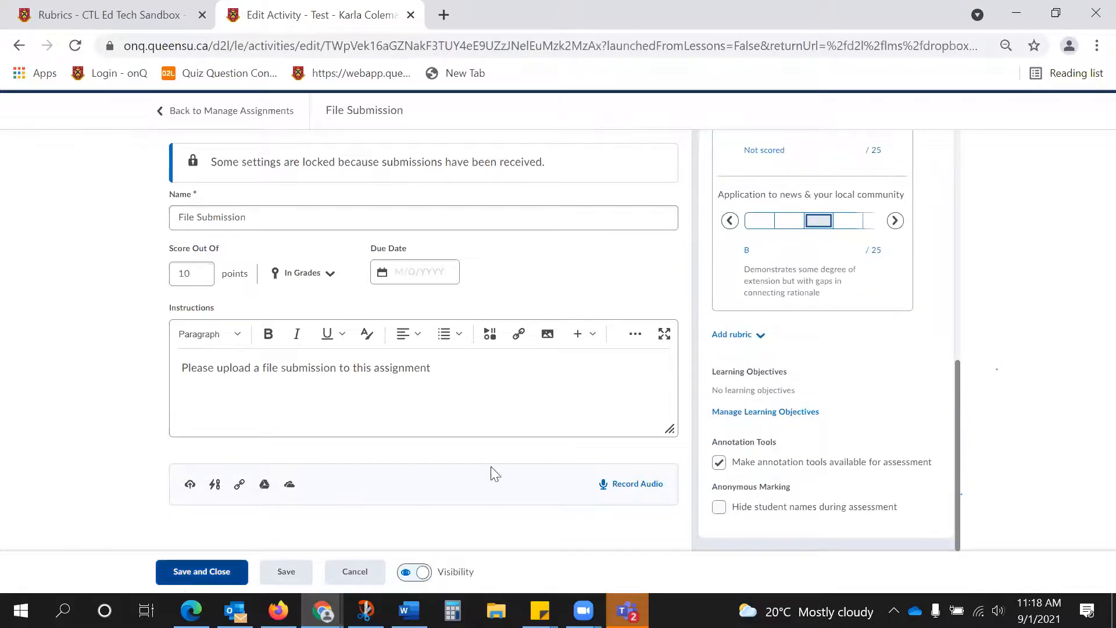
pyautogui.click(231, 574)
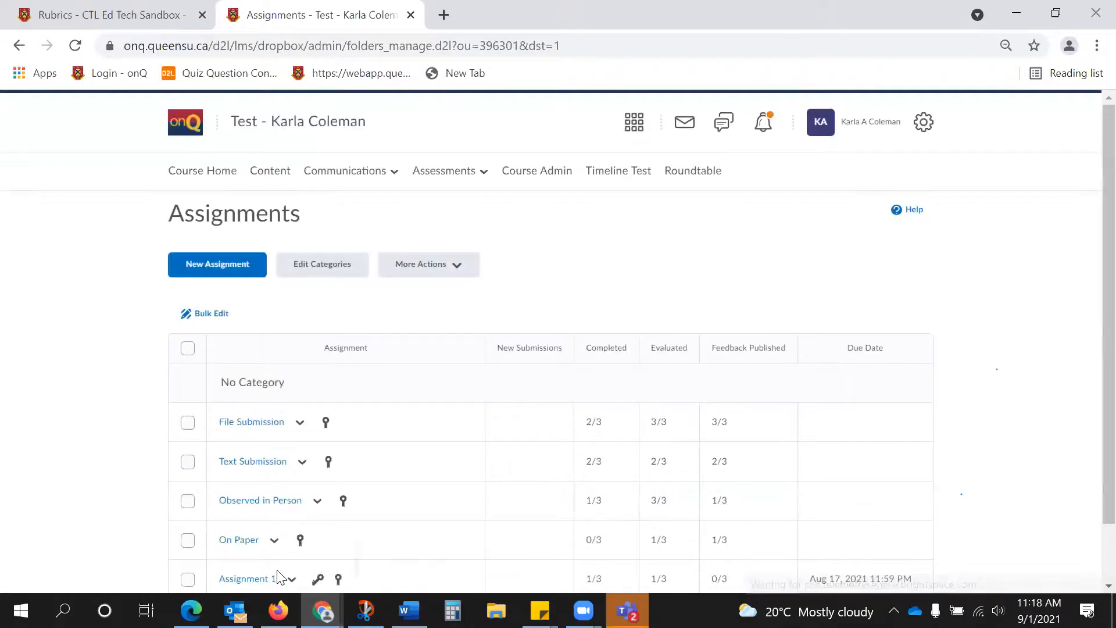
# View the submissions to the File Submission assignment and open the first listed student's published evaluation.
pyautogui.click(300, 423)
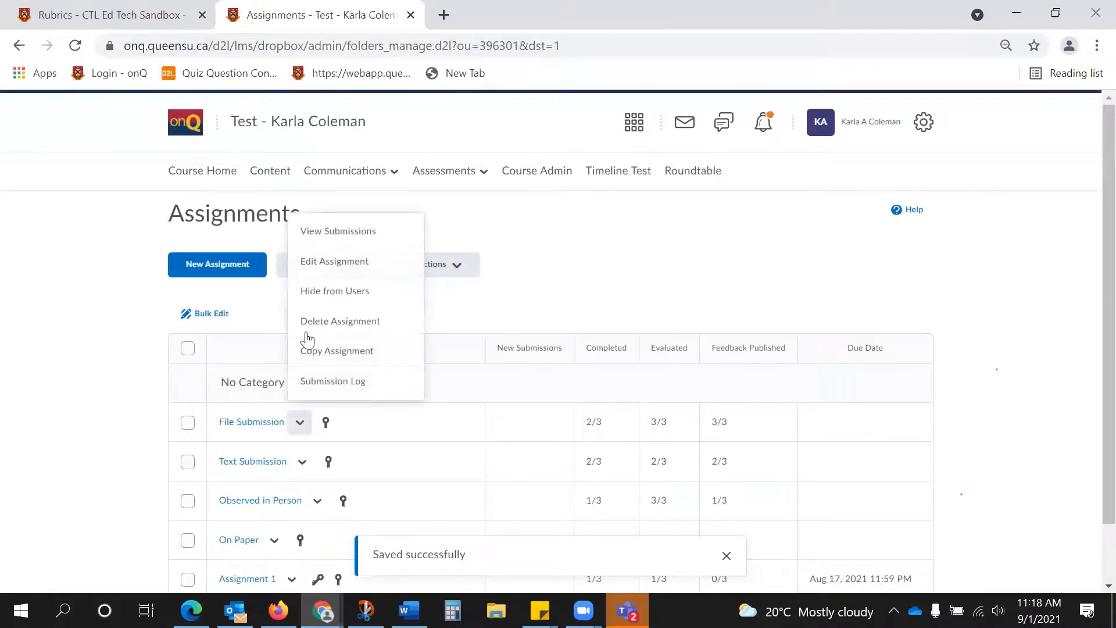
pyautogui.click(342, 229)
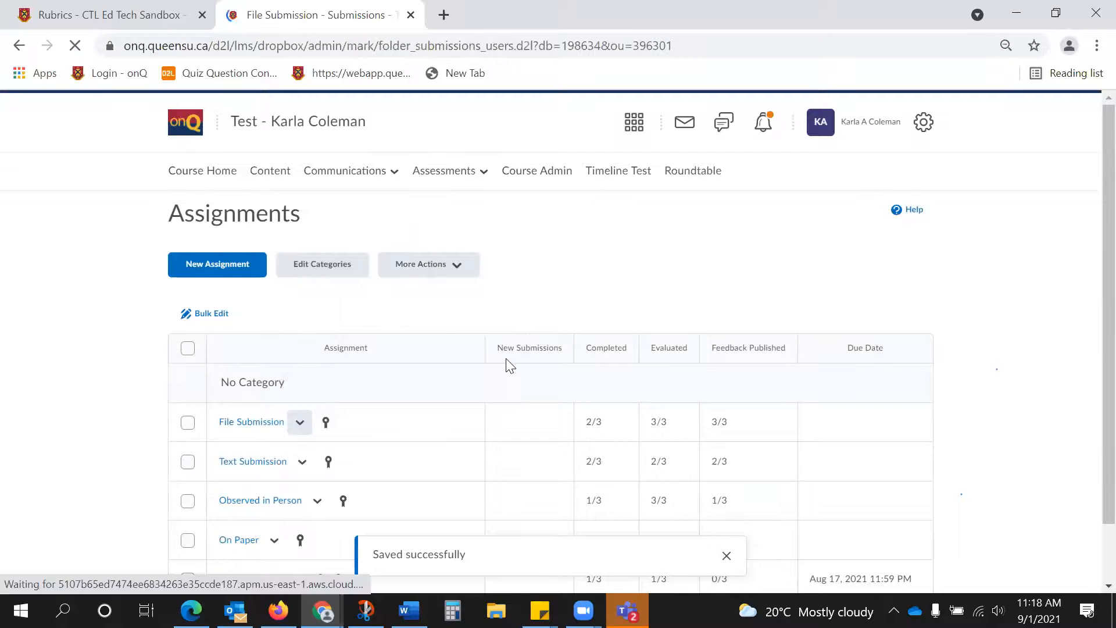
pyautogui.scroll(-2, 807, 417)
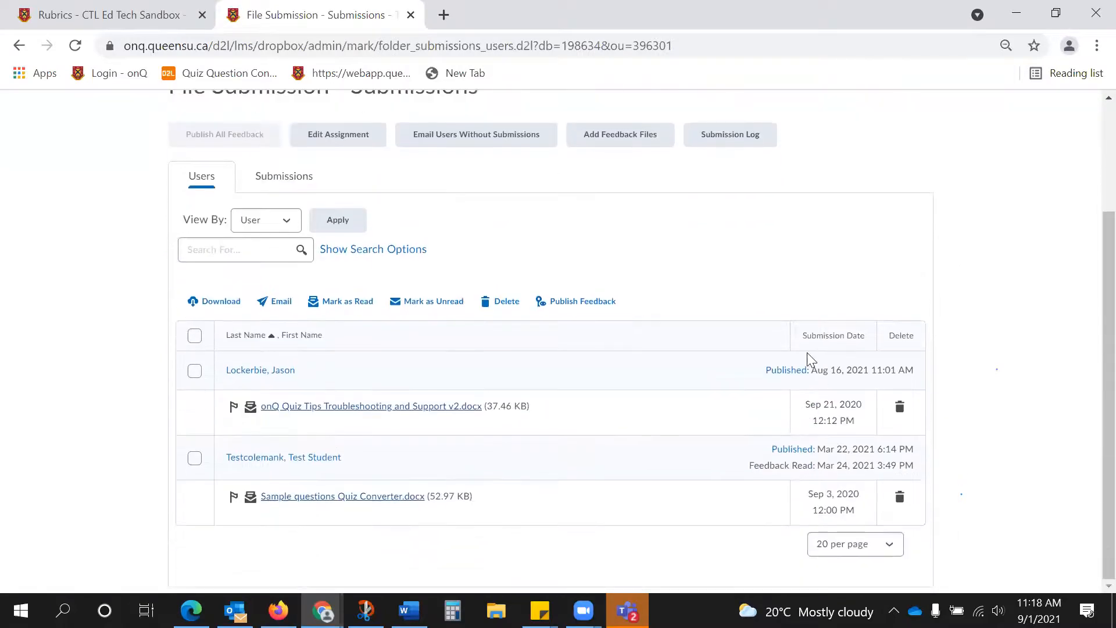
pyautogui.click(805, 372)
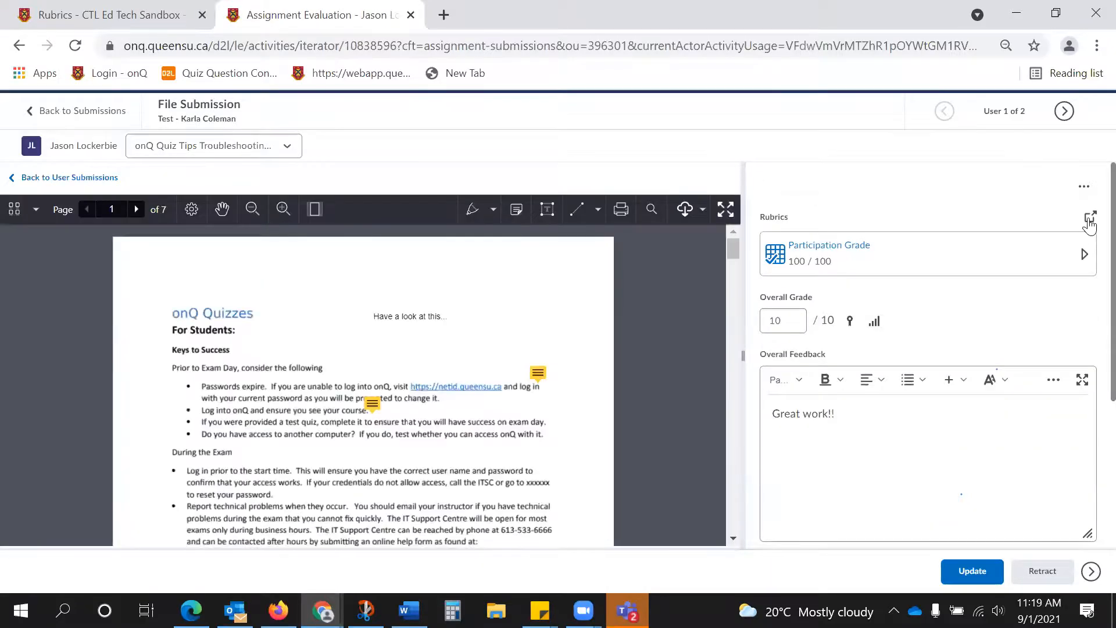
# Open the Participation Grade rubric in its own window, rate all three criteria at level A and close the window.
pyautogui.click(1089, 219)
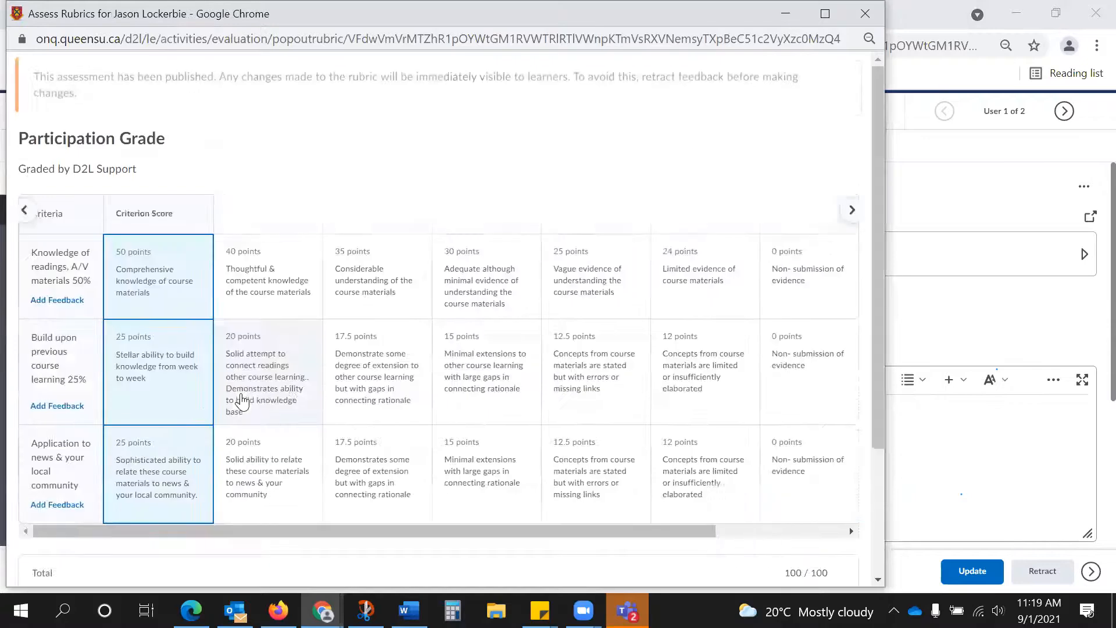
pyautogui.click(292, 273)
pyautogui.click(287, 351)
pyautogui.scroll(-3, 285, 378)
pyautogui.click(267, 301)
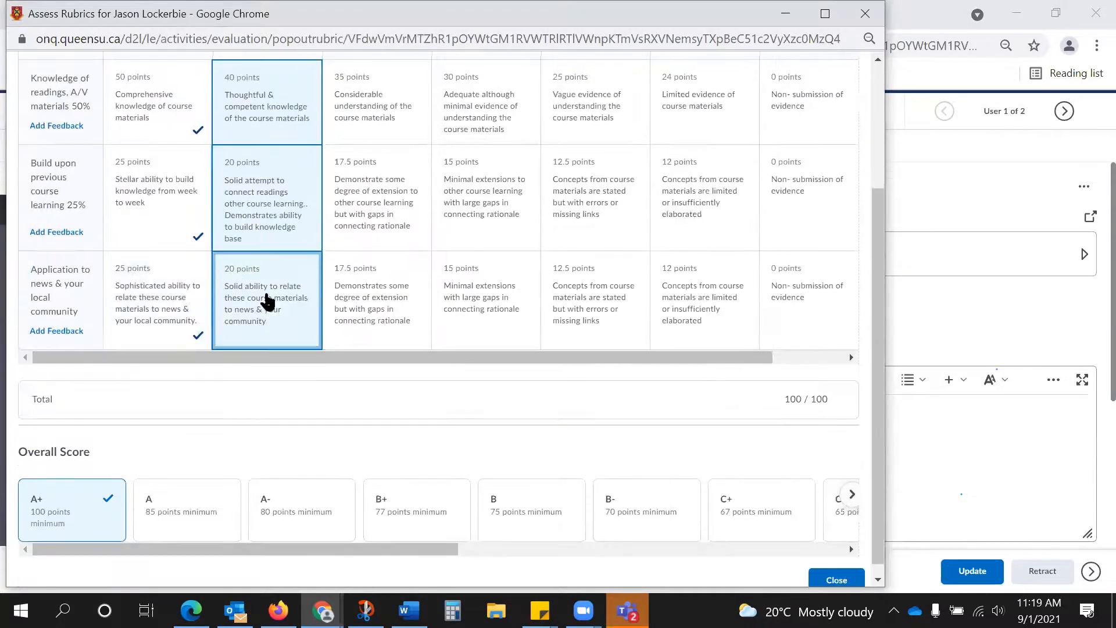
pyautogui.scroll(-1, 354, 340)
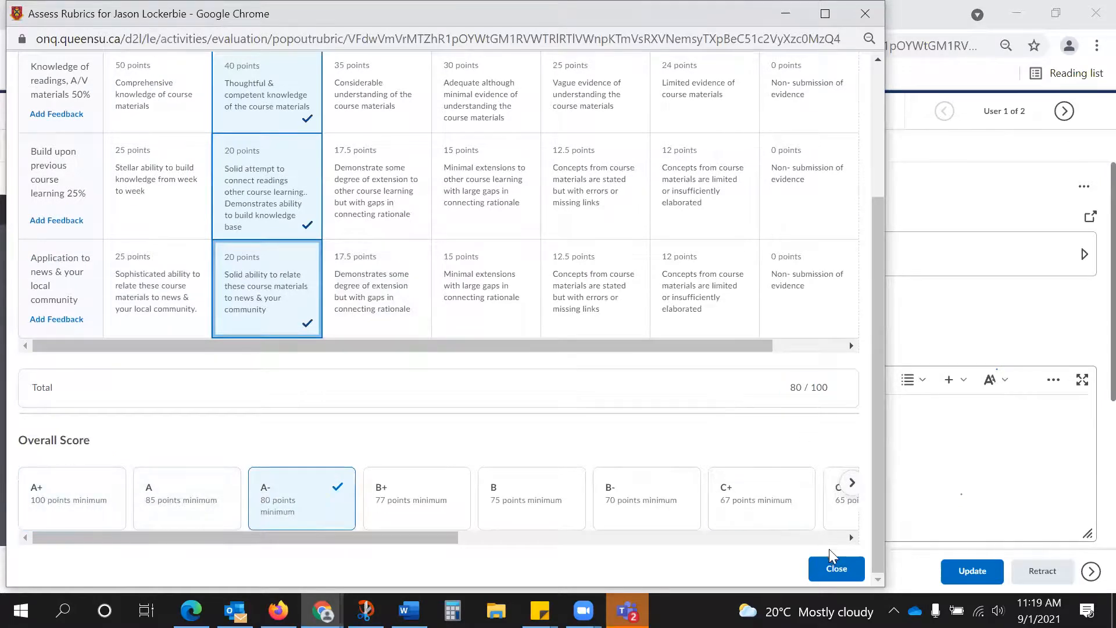
pyautogui.click(837, 568)
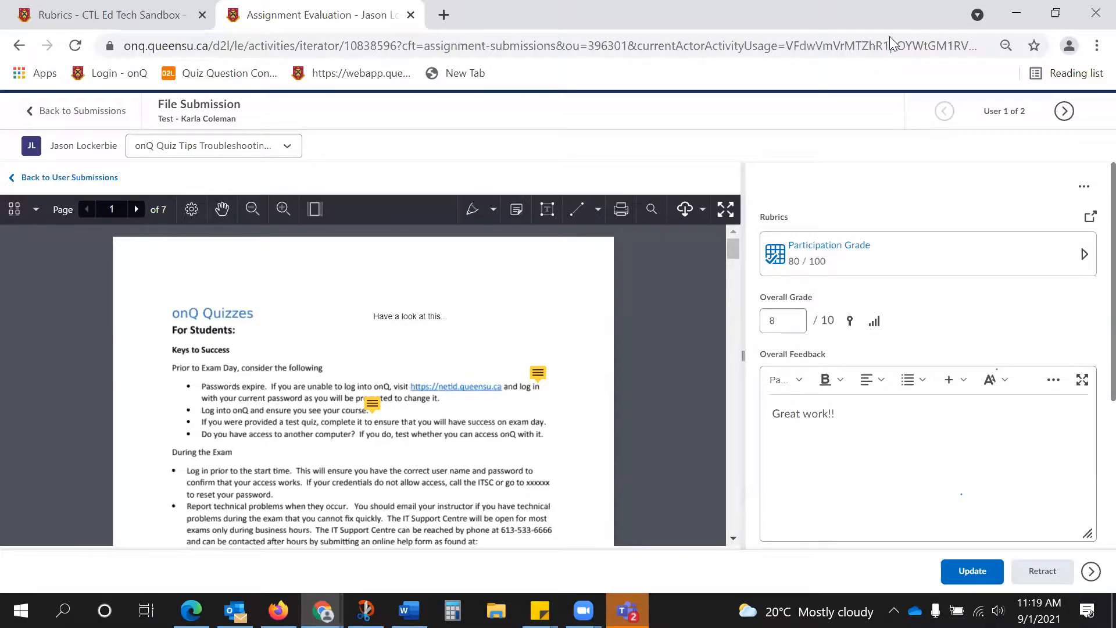
# Switch to the CTL Ed Tech Sandbox course tab with the window maximized and open the course's Quizzes.
pyautogui.moveTo(889, 26); pyautogui.dragTo(801, 124)
pyautogui.click(642, 126)
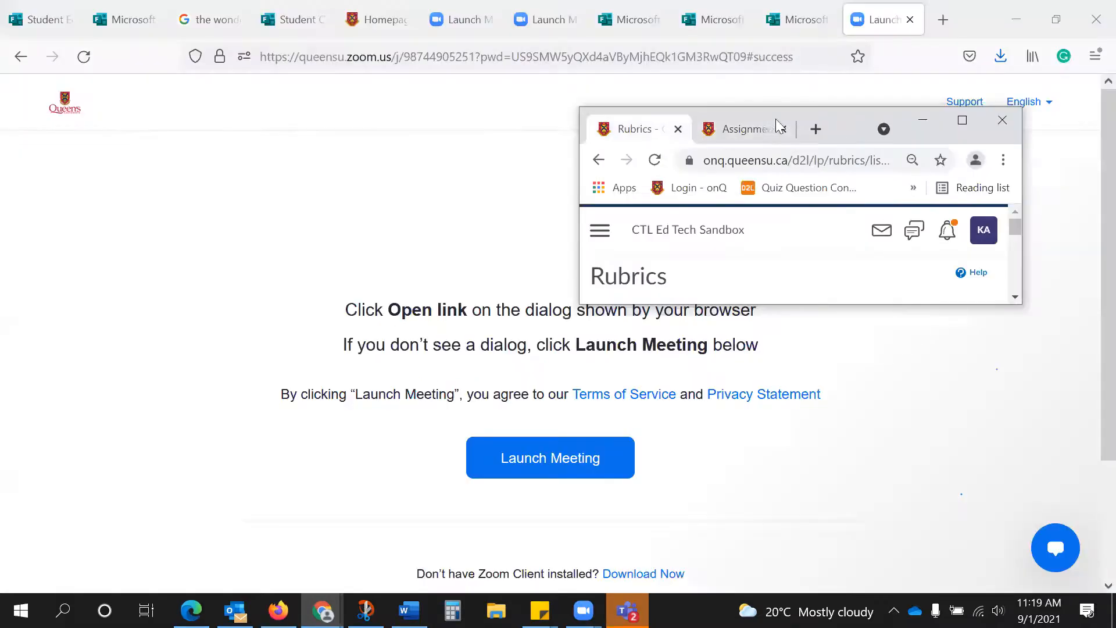
pyautogui.click(962, 119)
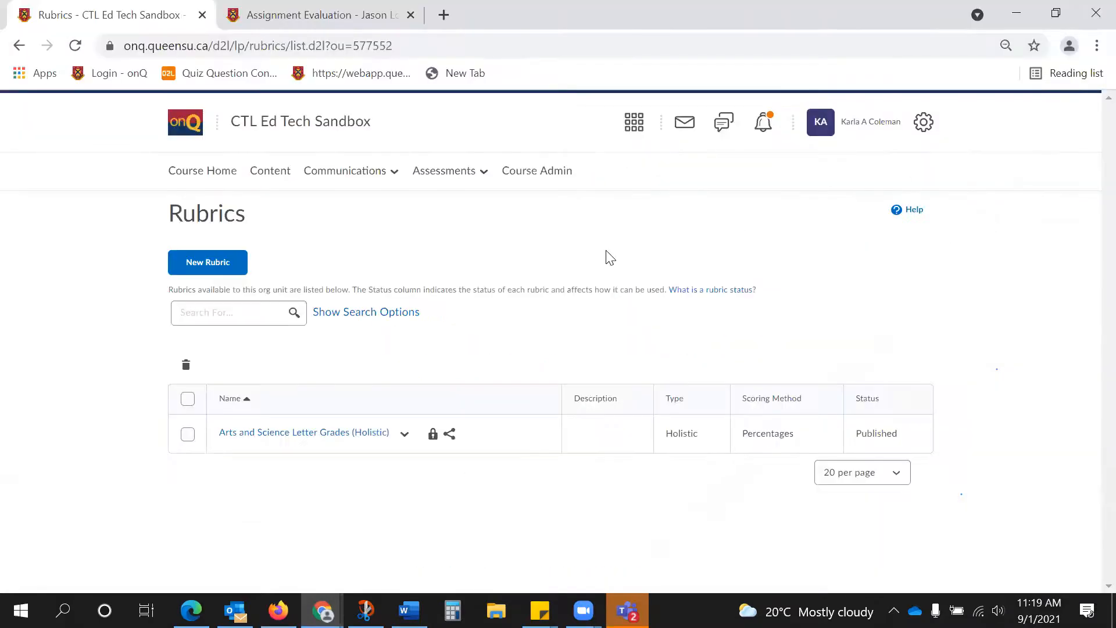
pyautogui.click(435, 172)
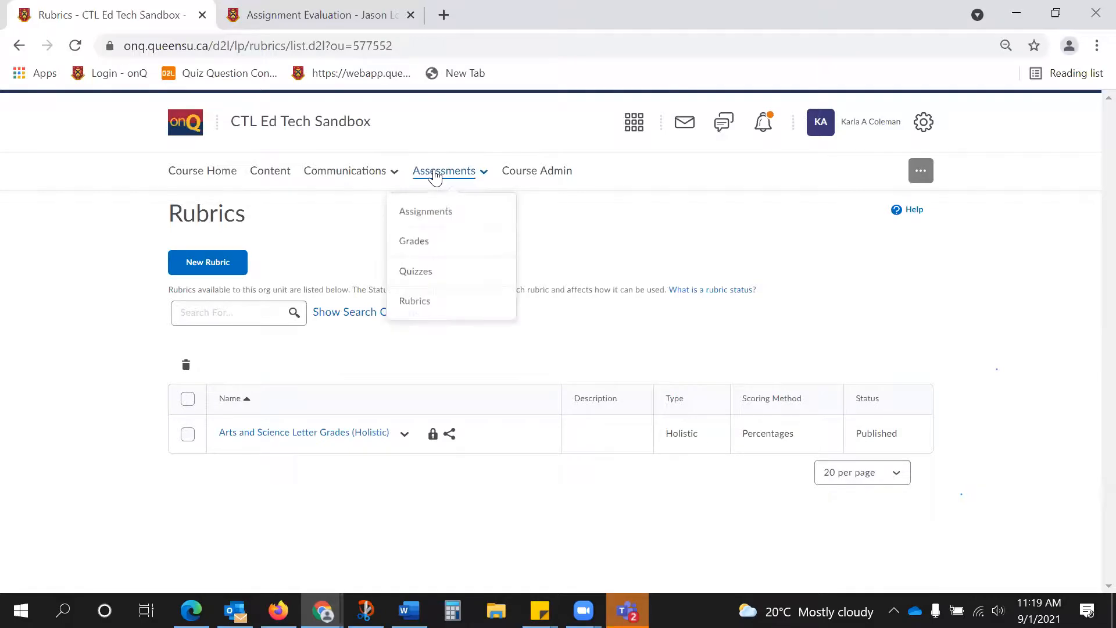
pyautogui.click(448, 274)
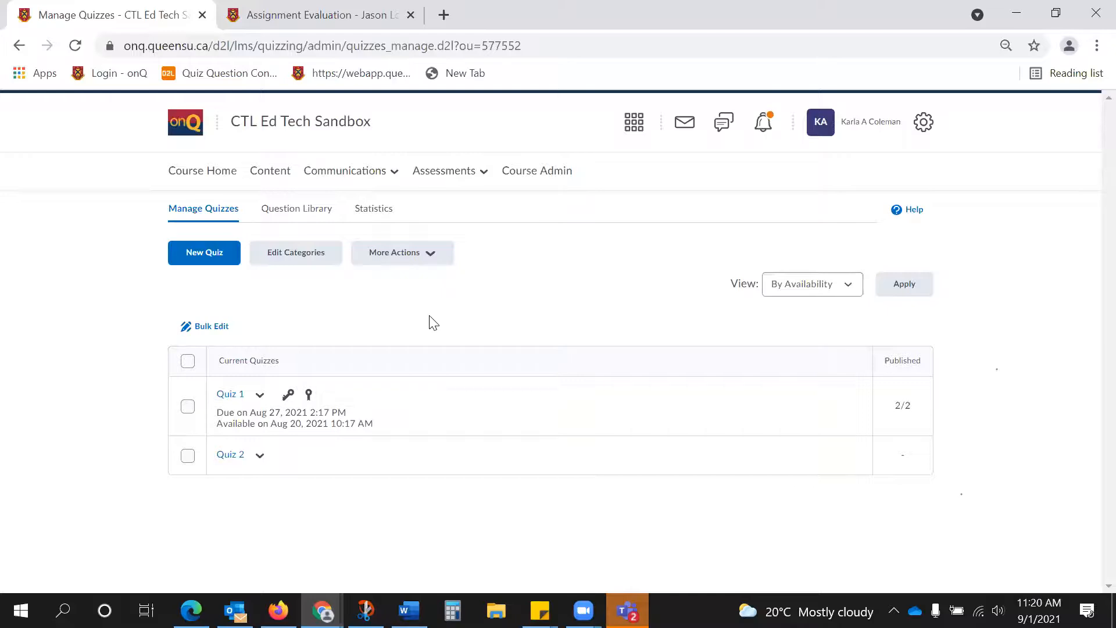
# Open the Question Library and examine the question types available for a new question.
pyautogui.click(300, 220)
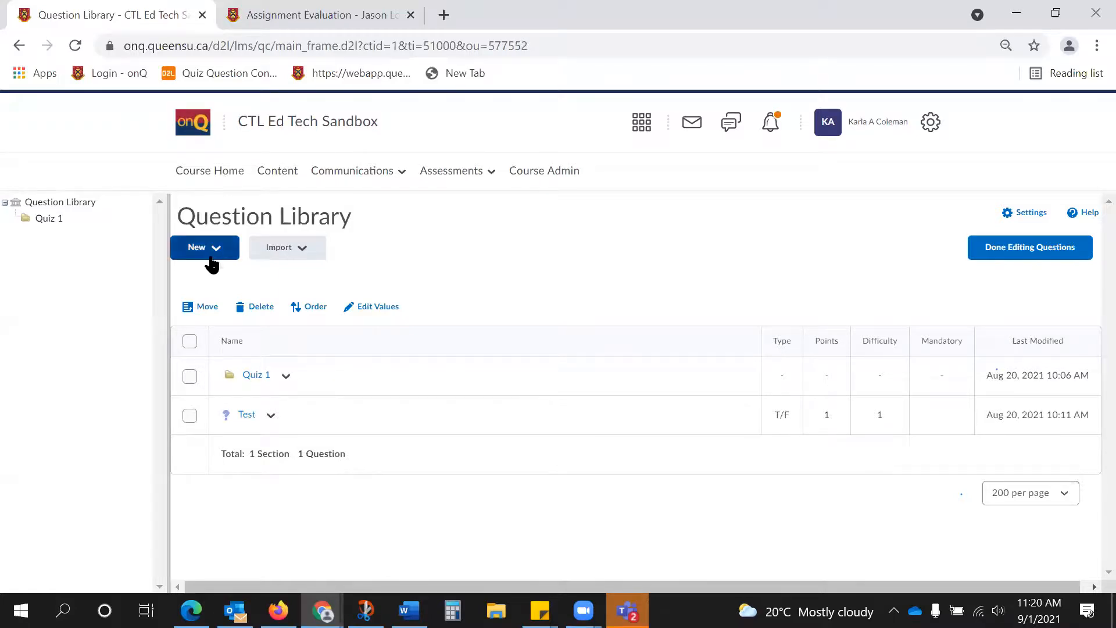
pyautogui.click(211, 256)
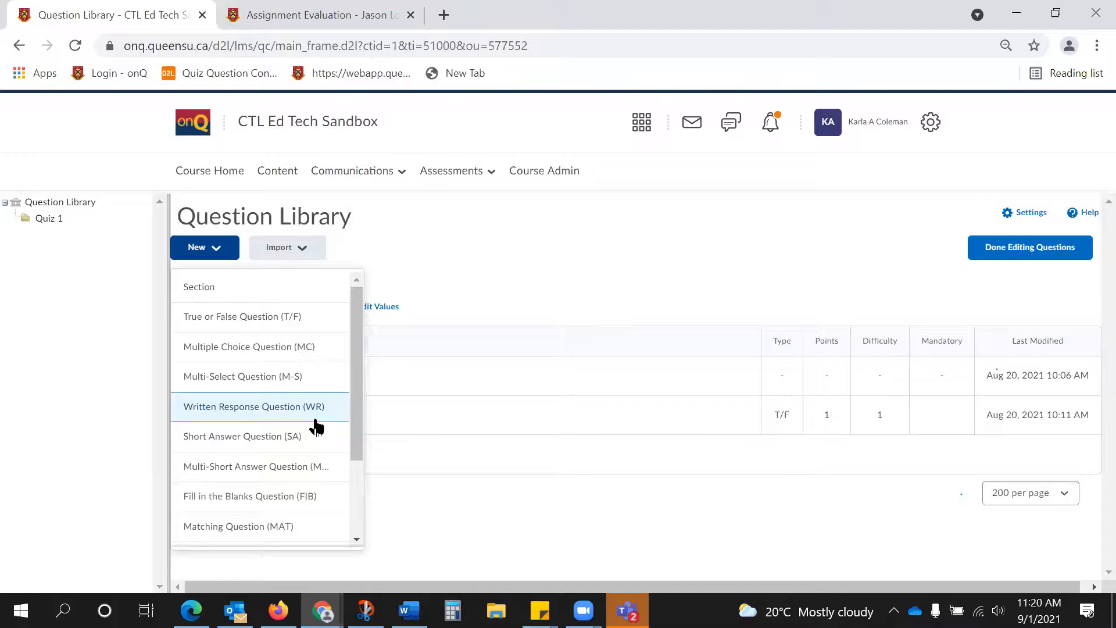
pyautogui.click(472, 250)
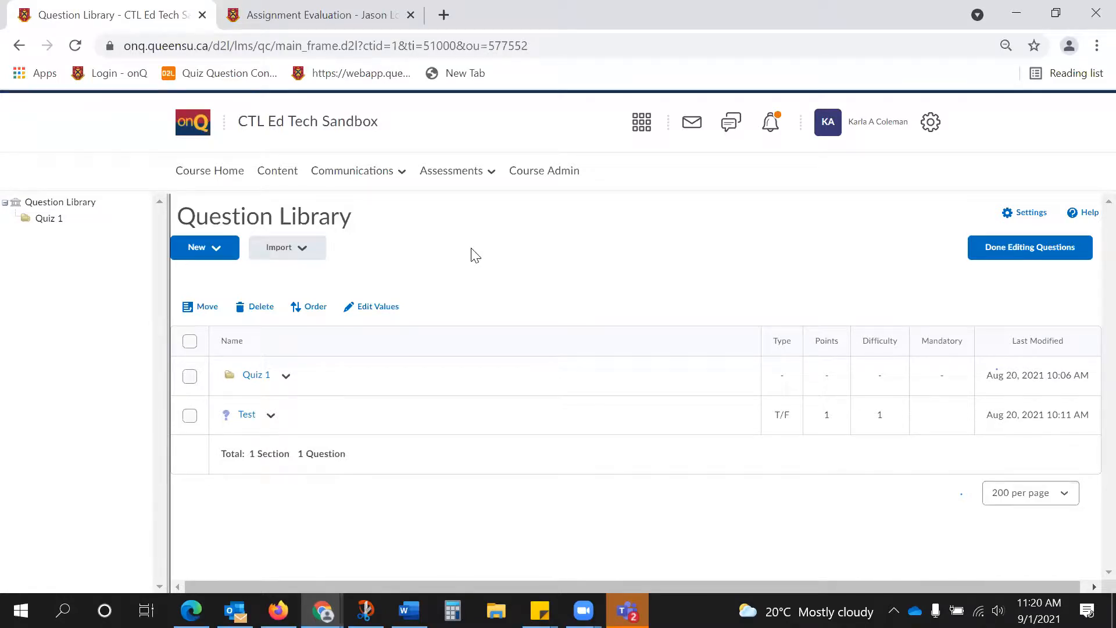
# Create and save a true or false question with the text "Test" and True as the correct answer.
pyautogui.click(208, 246)
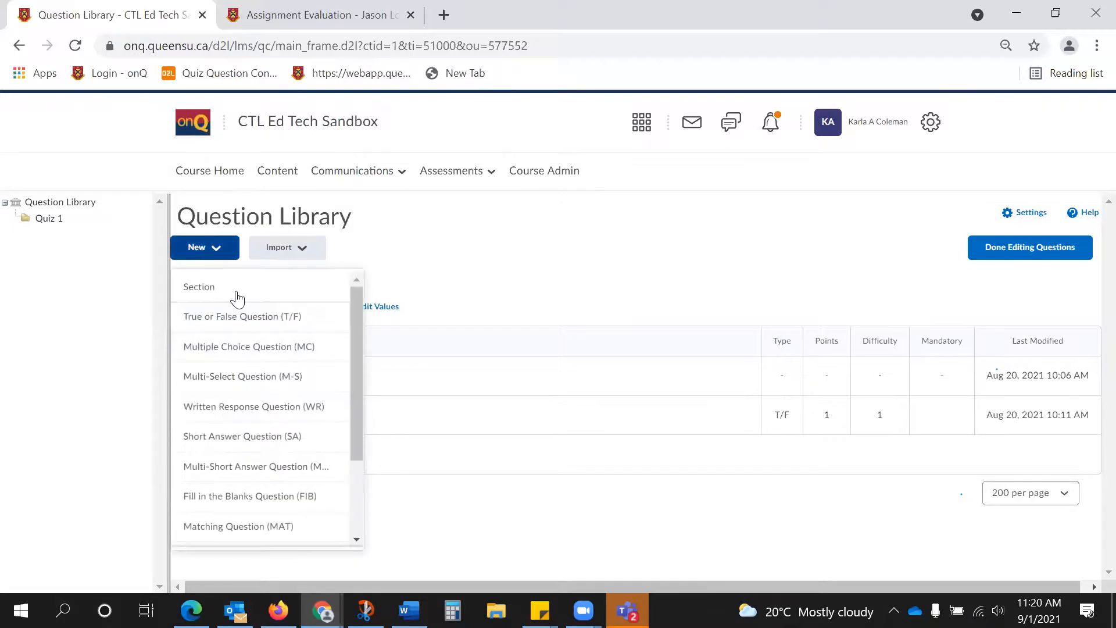
pyautogui.click(242, 317)
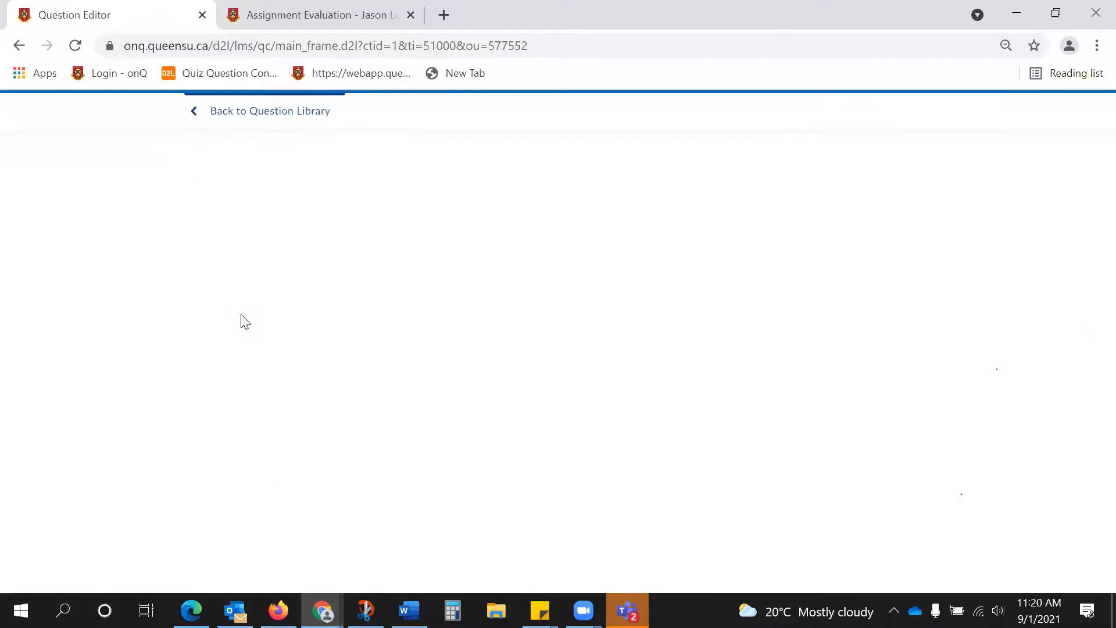
pyautogui.click(343, 247)
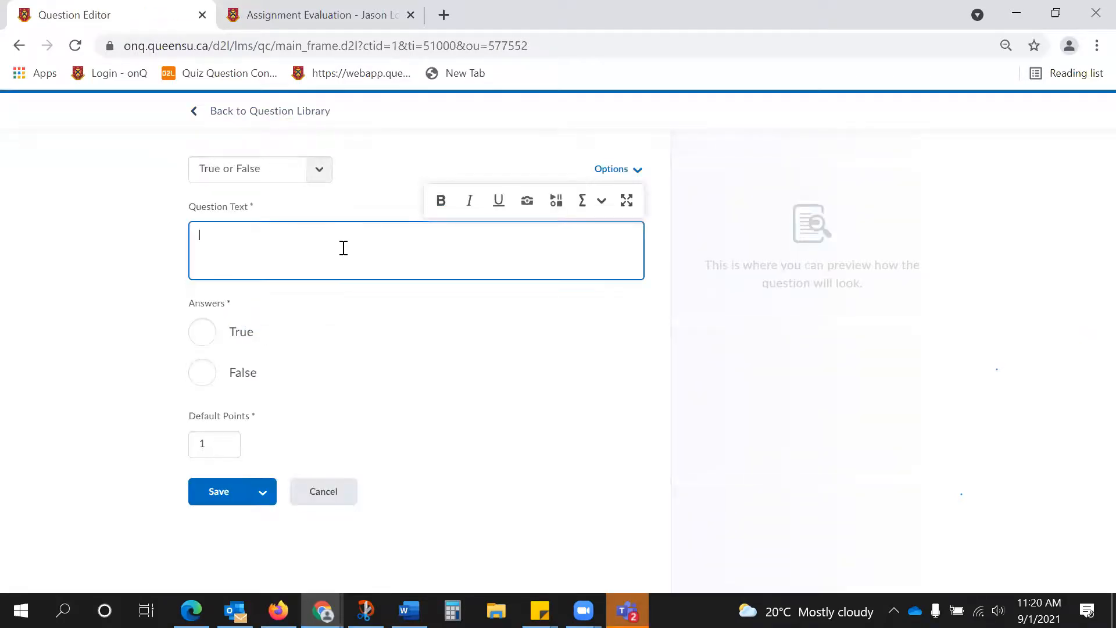
pyautogui.write('Test')
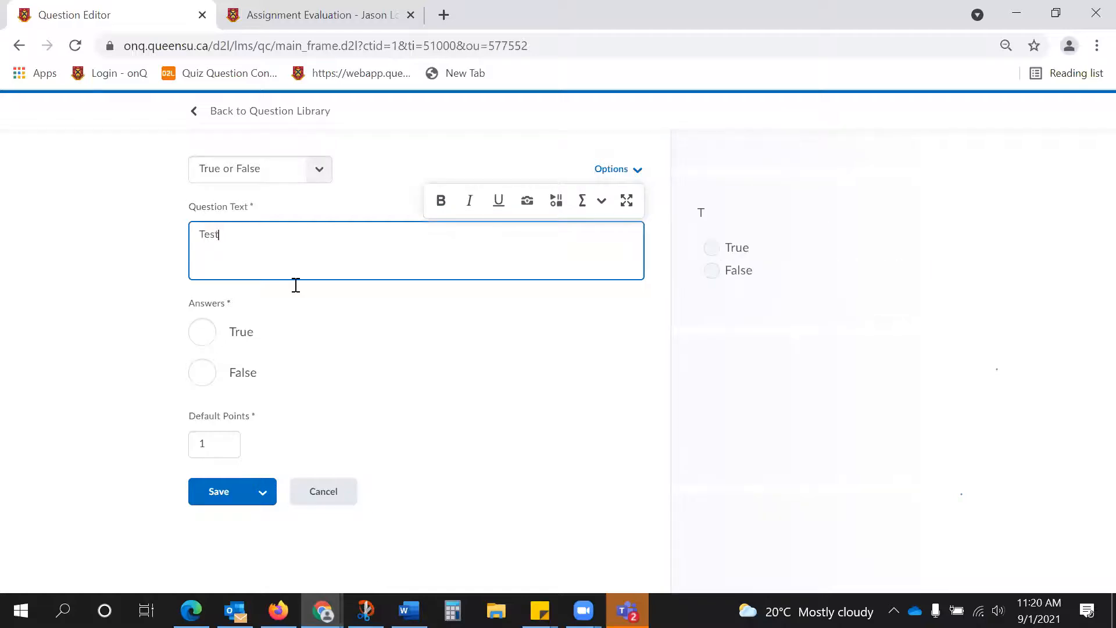
pyautogui.click(201, 332)
pyautogui.click(226, 492)
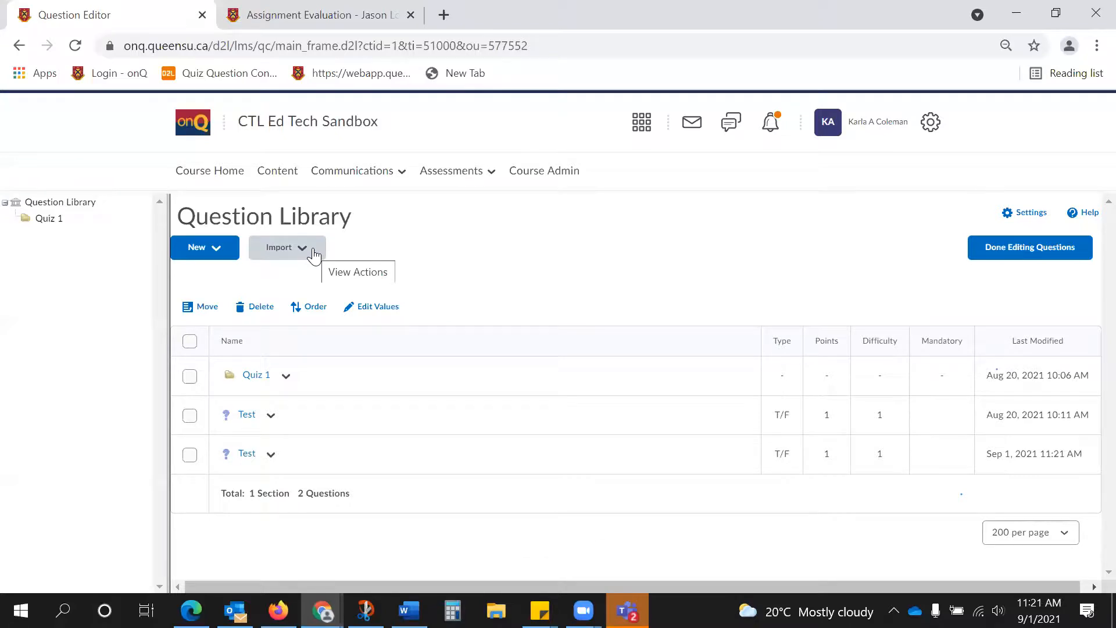
# Finish editing the library questions and start a new quiz named "Quiz 3".
pyautogui.click(1031, 248)
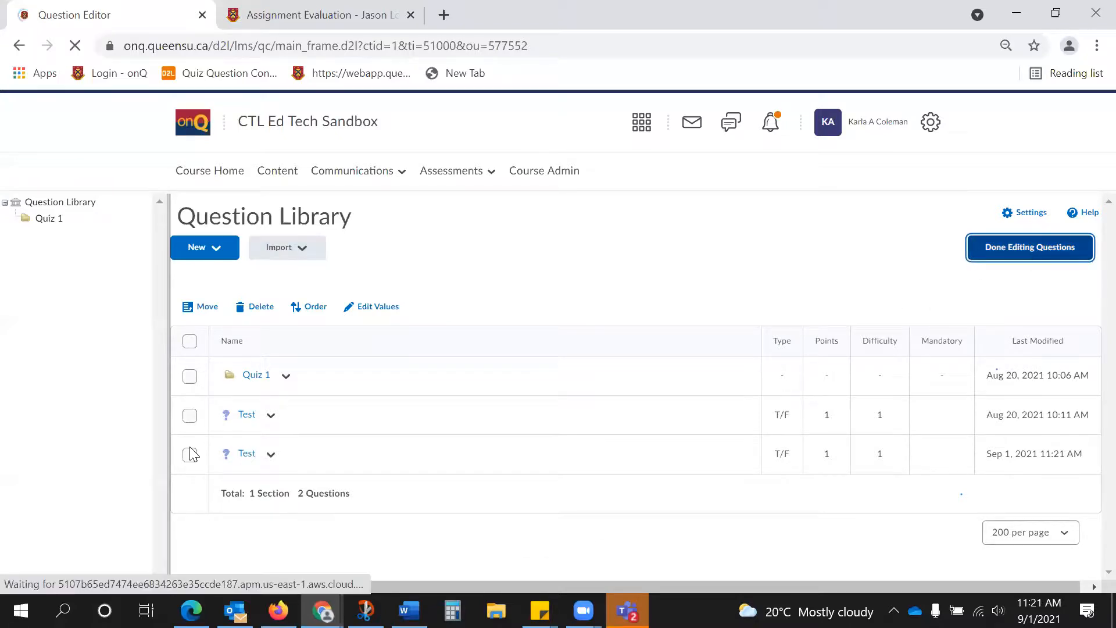
pyautogui.click(206, 254)
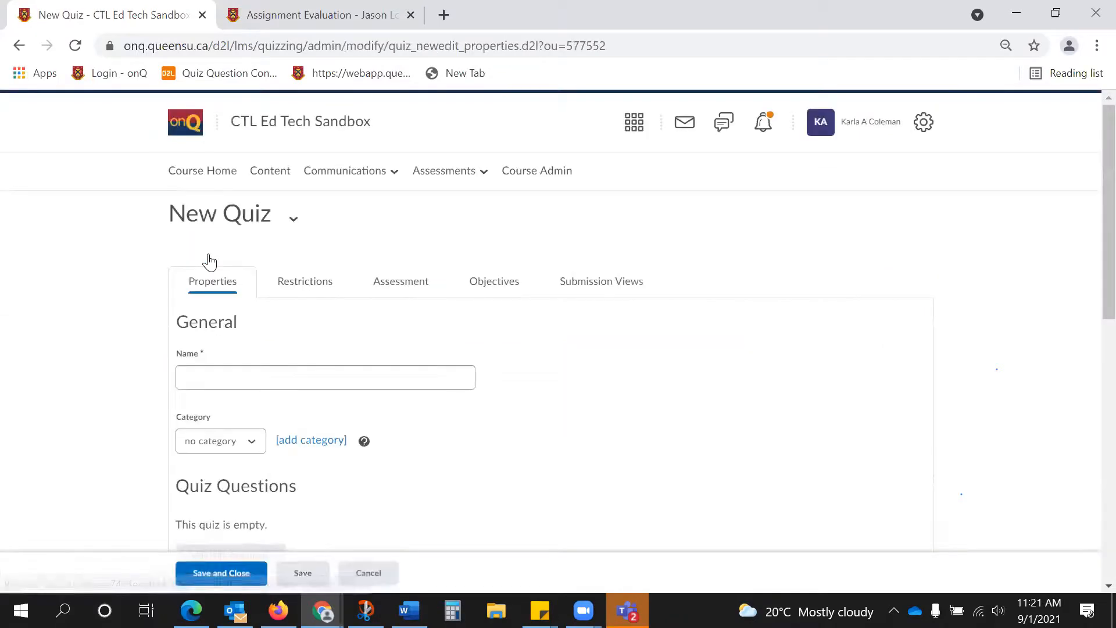
pyautogui.write('Quiz 3')
# Import the two standalone true or false "Test" questions from the Question Library into Quiz 3.
pyautogui.scroll(-1, 274, 375)
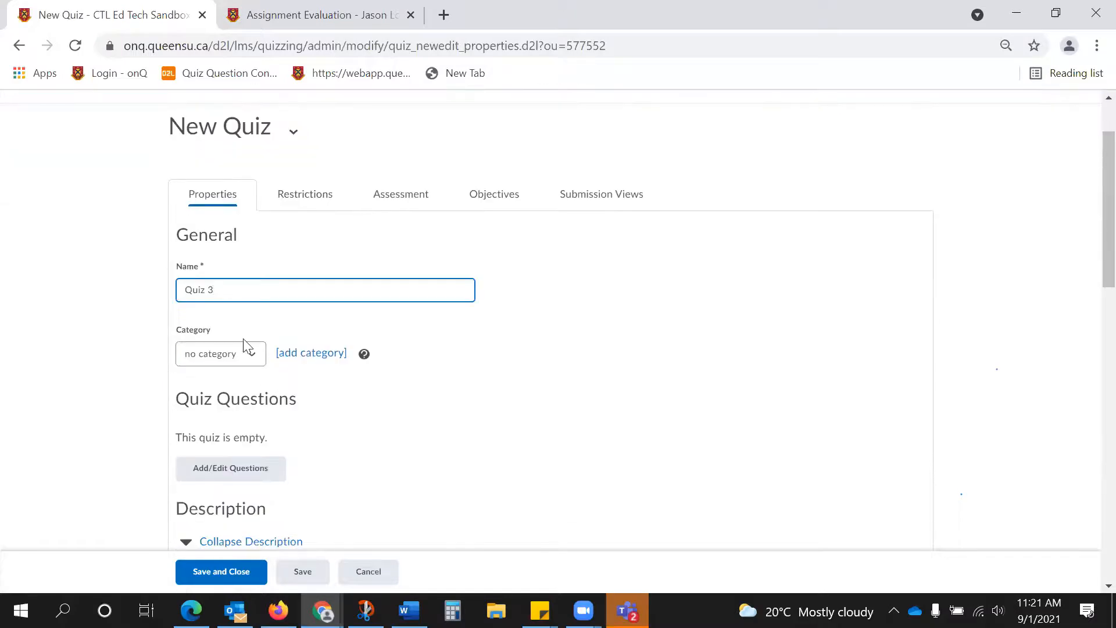
pyautogui.scroll(-1, 250, 343)
pyautogui.click(231, 384)
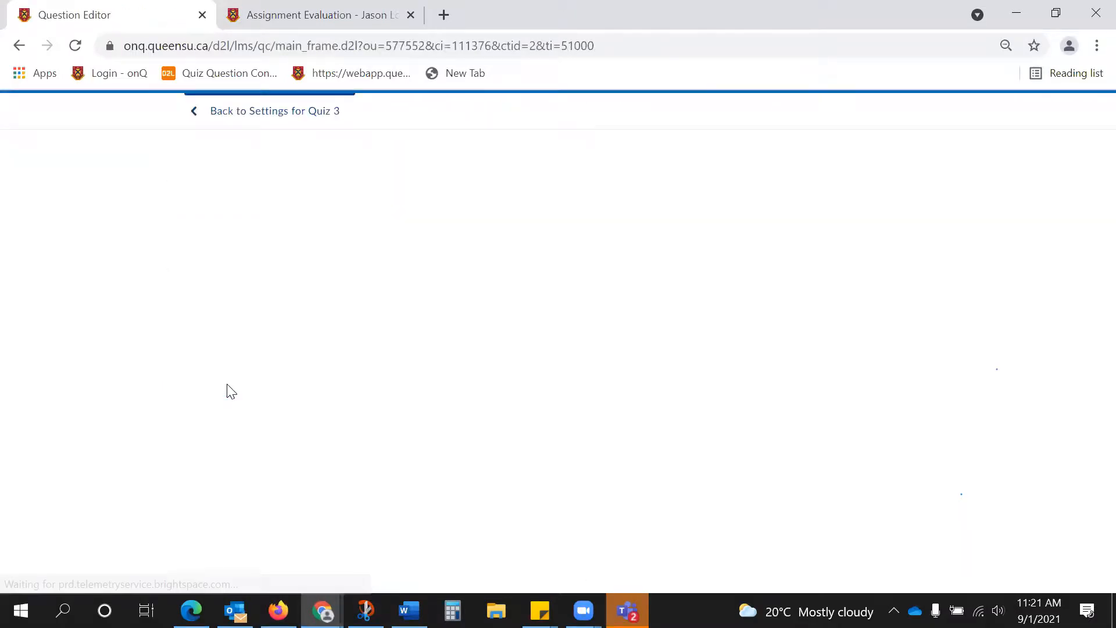
pyautogui.click(699, 432)
pyautogui.click(697, 507)
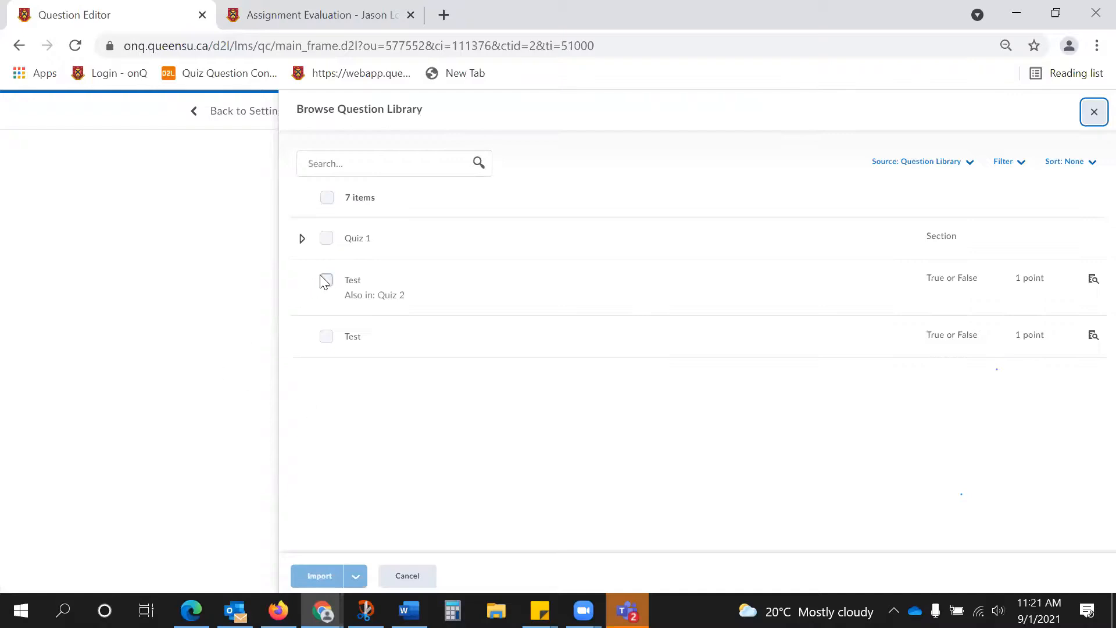
pyautogui.click(326, 280)
pyautogui.click(326, 337)
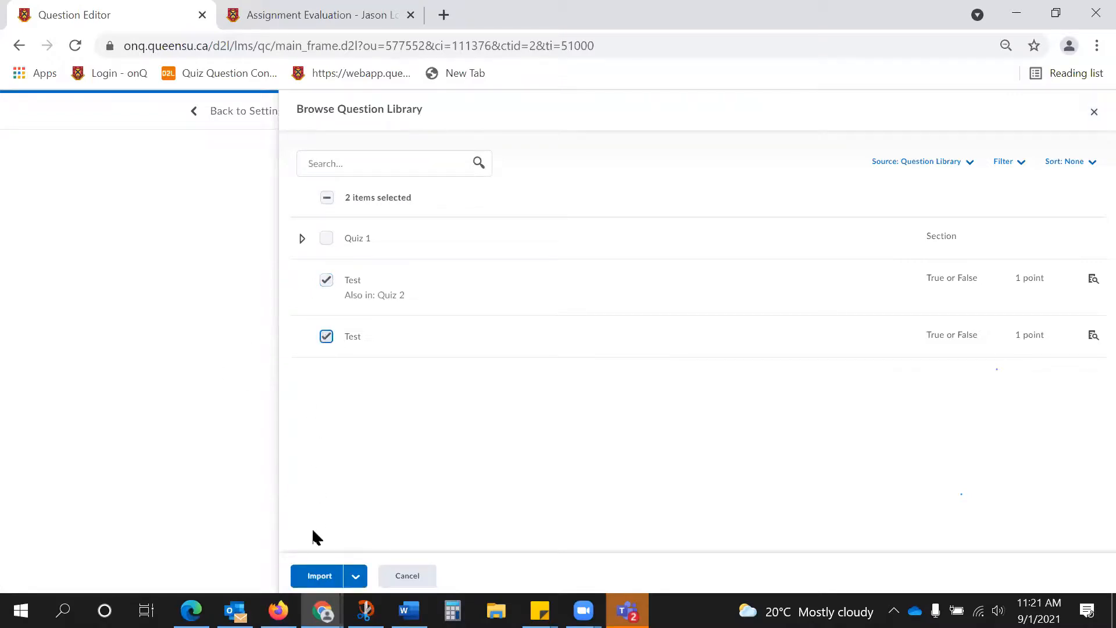
pyautogui.click(325, 576)
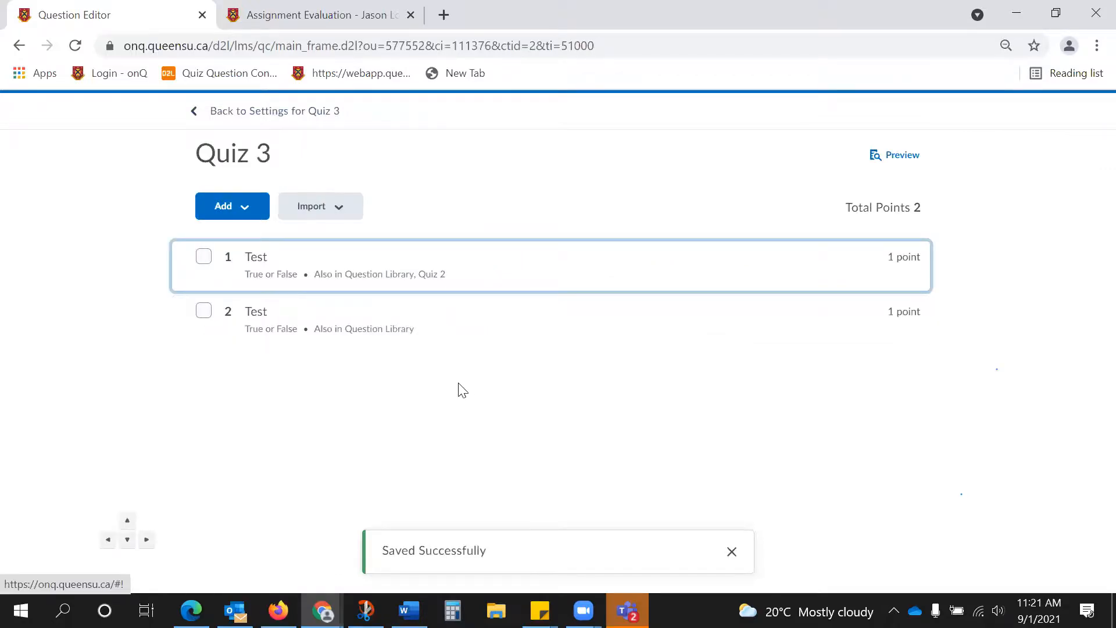
# Return to the Quiz 3 settings, apply 1 question per page and prevent moving backwards through pages.
pyautogui.click(270, 112)
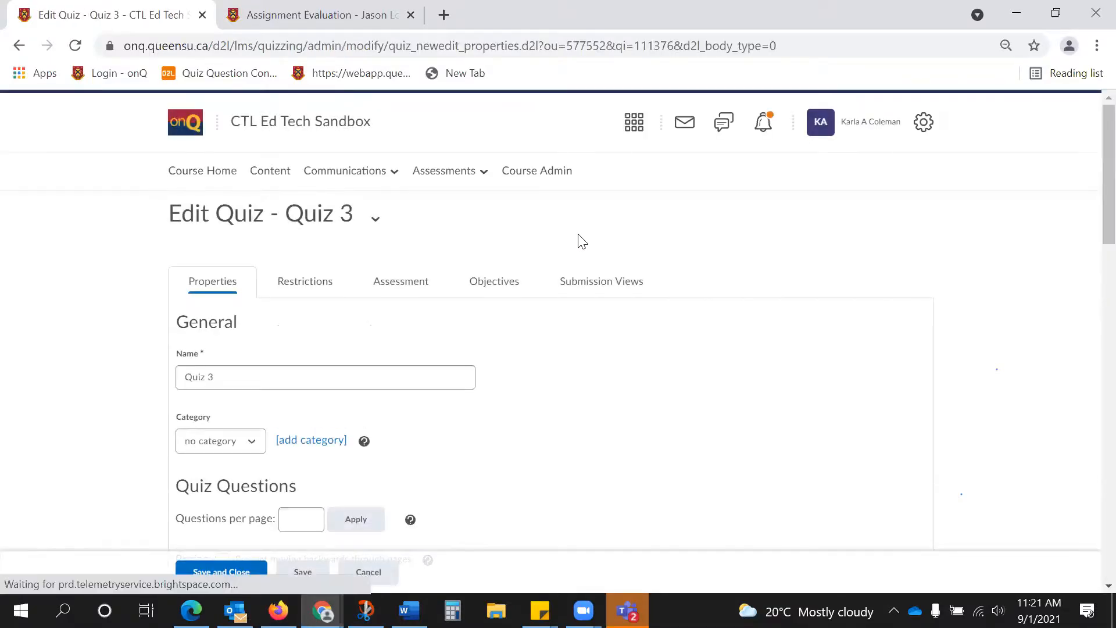
pyautogui.scroll(-5, 582, 241)
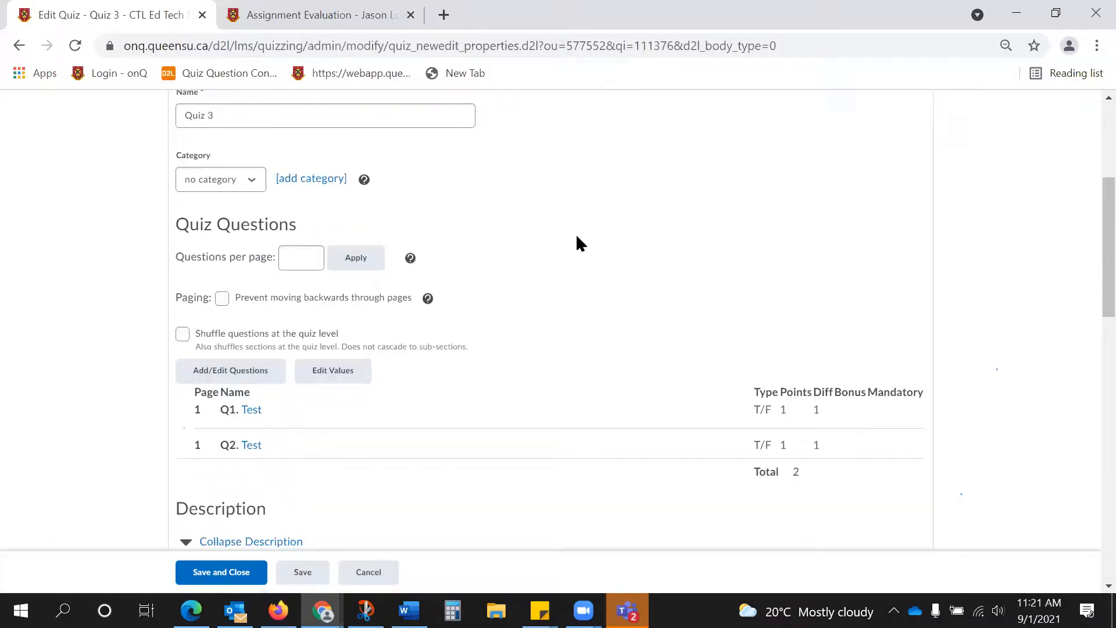
pyautogui.click(289, 256)
pyautogui.write('1')
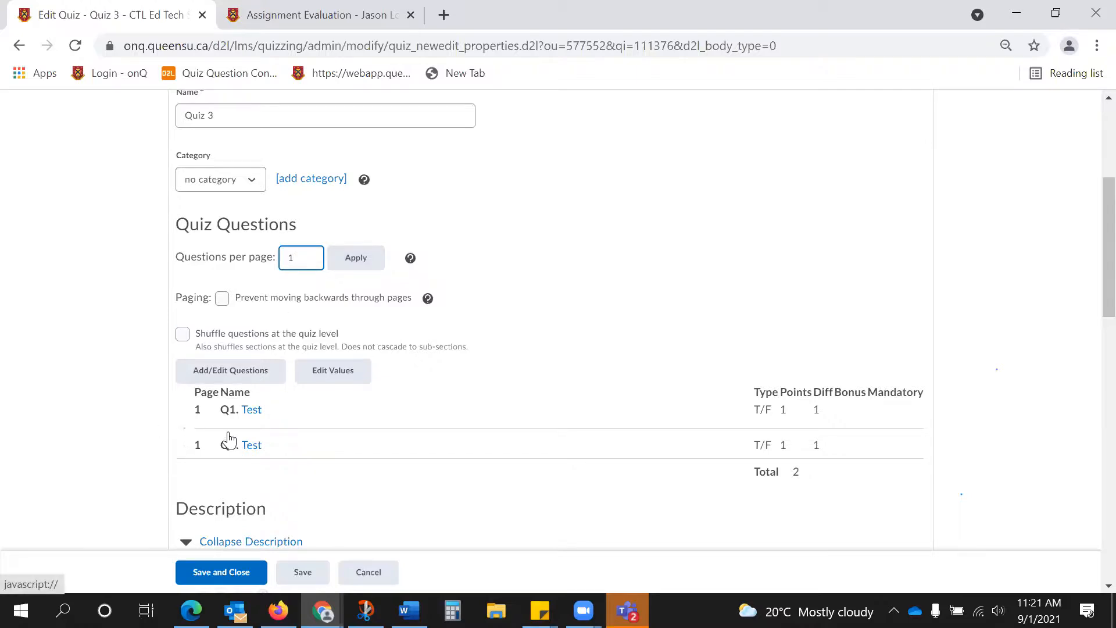
pyautogui.click(356, 258)
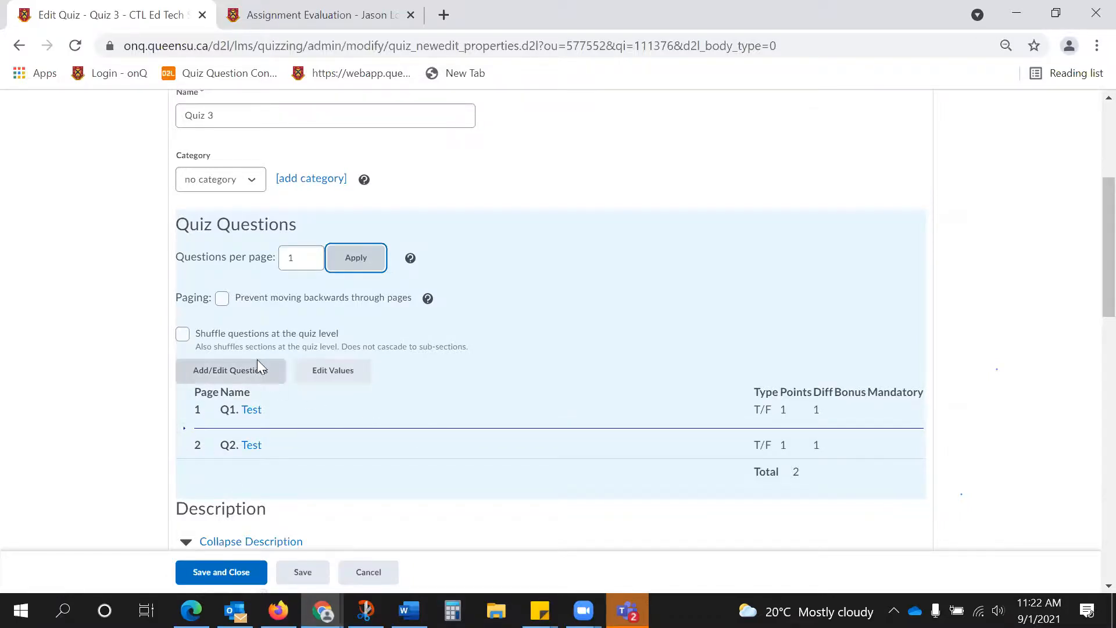
pyautogui.click(225, 299)
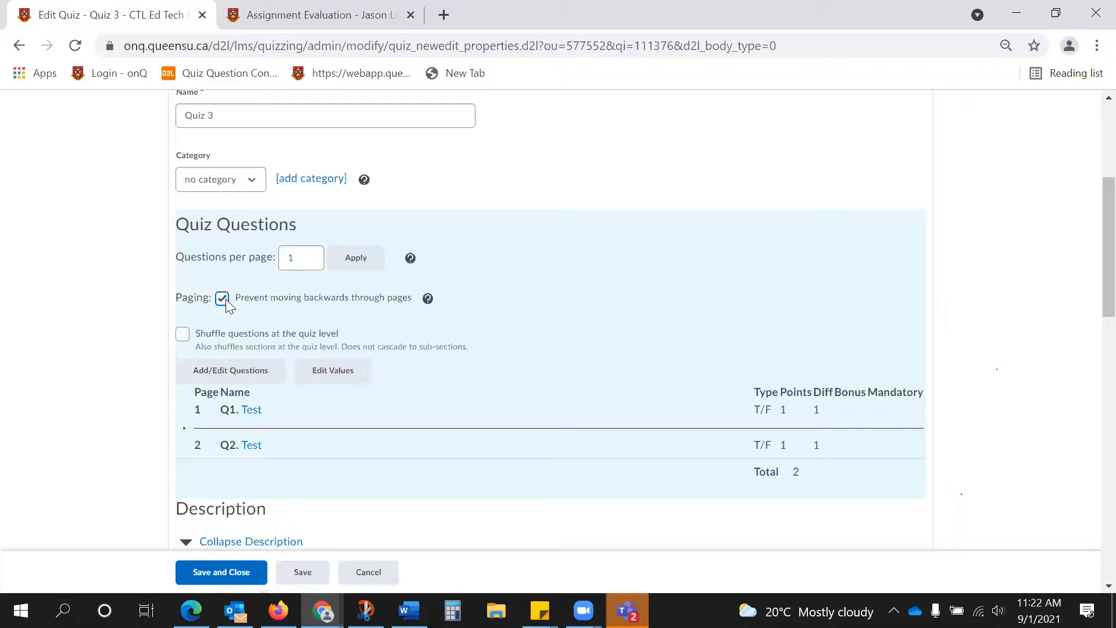
# Examine the question shuffling, description and page header and footer options in the Quiz 3 properties.
pyautogui.scroll(2, 225, 299)
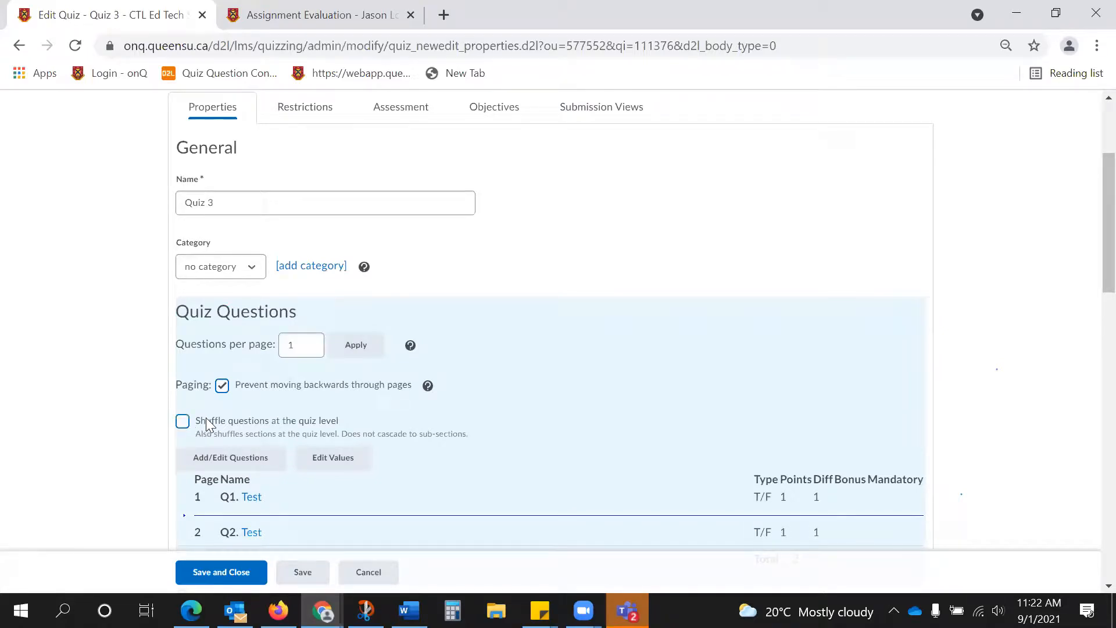
pyautogui.scroll(-6, 203, 408)
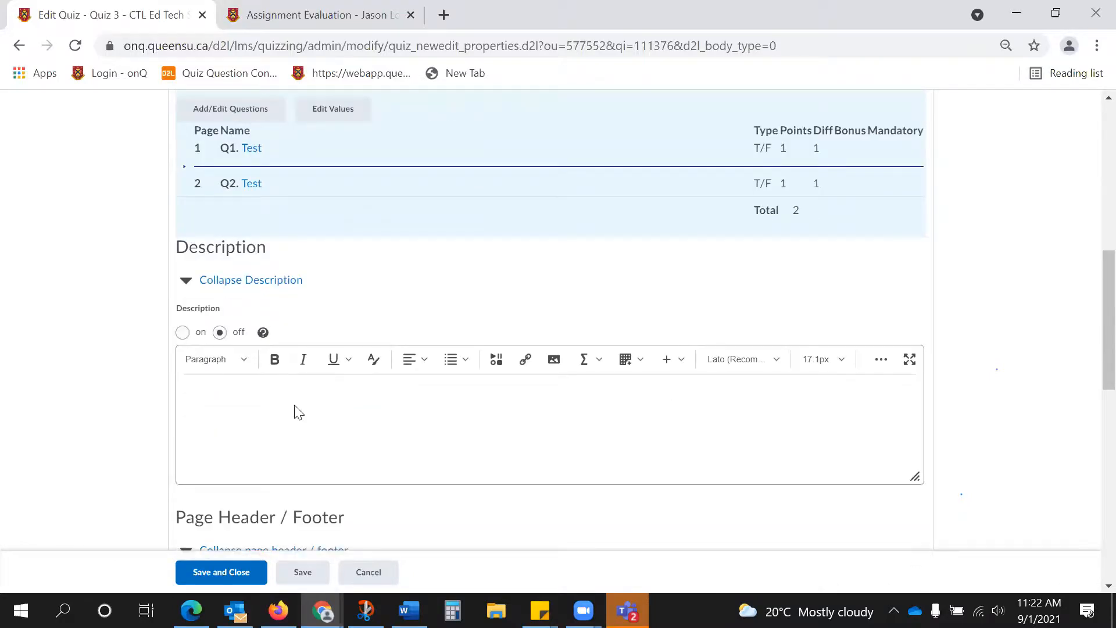
pyautogui.scroll(-2, 294, 411)
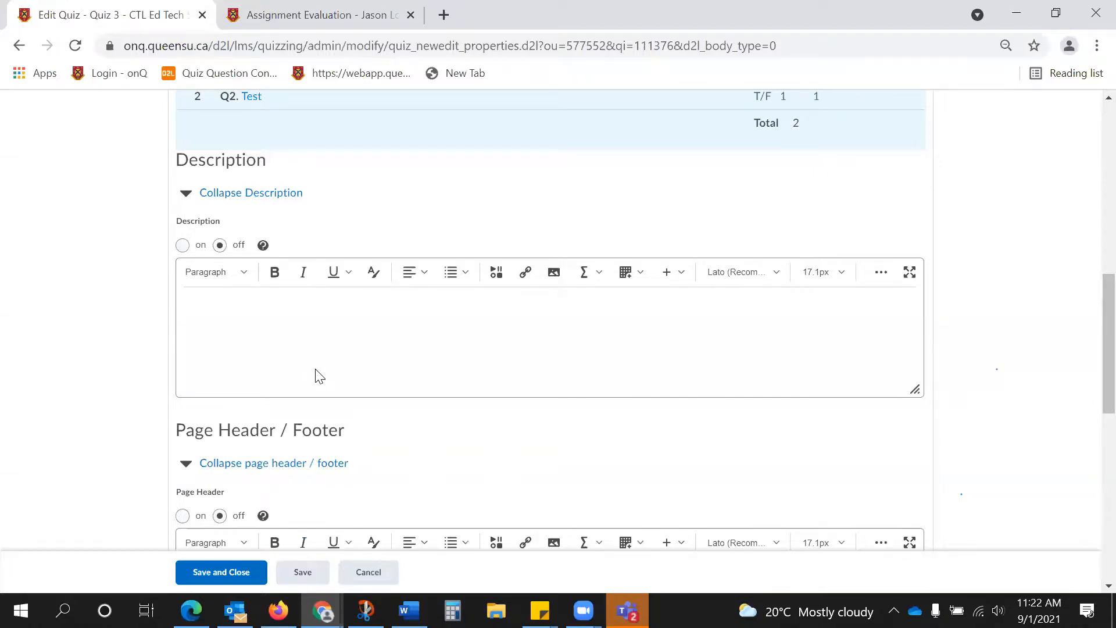
pyautogui.scroll(-5, 316, 377)
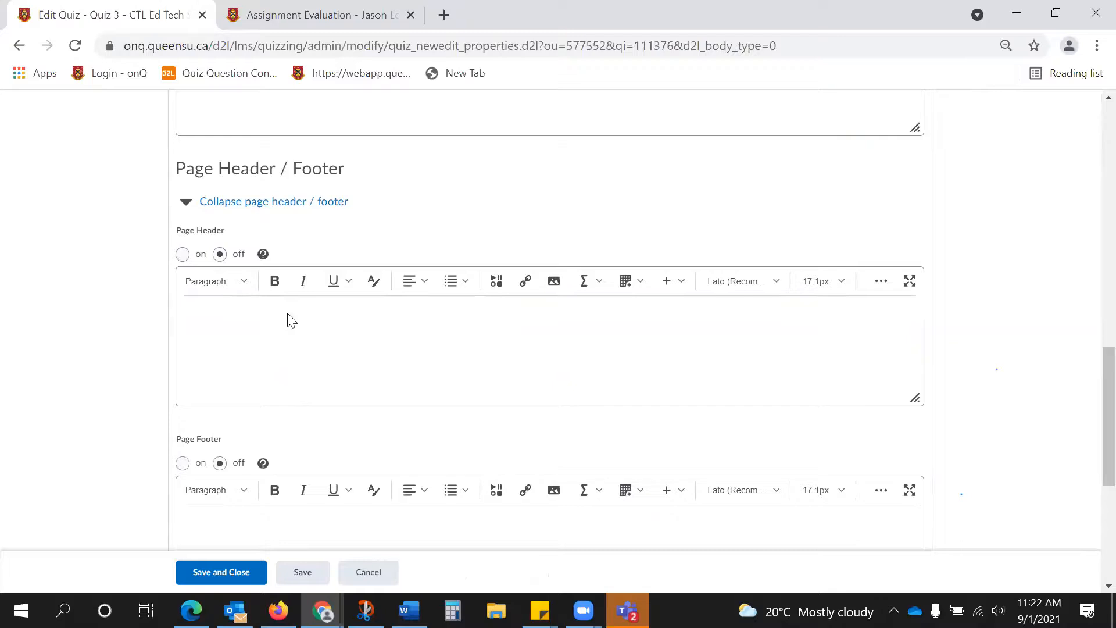
pyautogui.scroll(6, 388, 525)
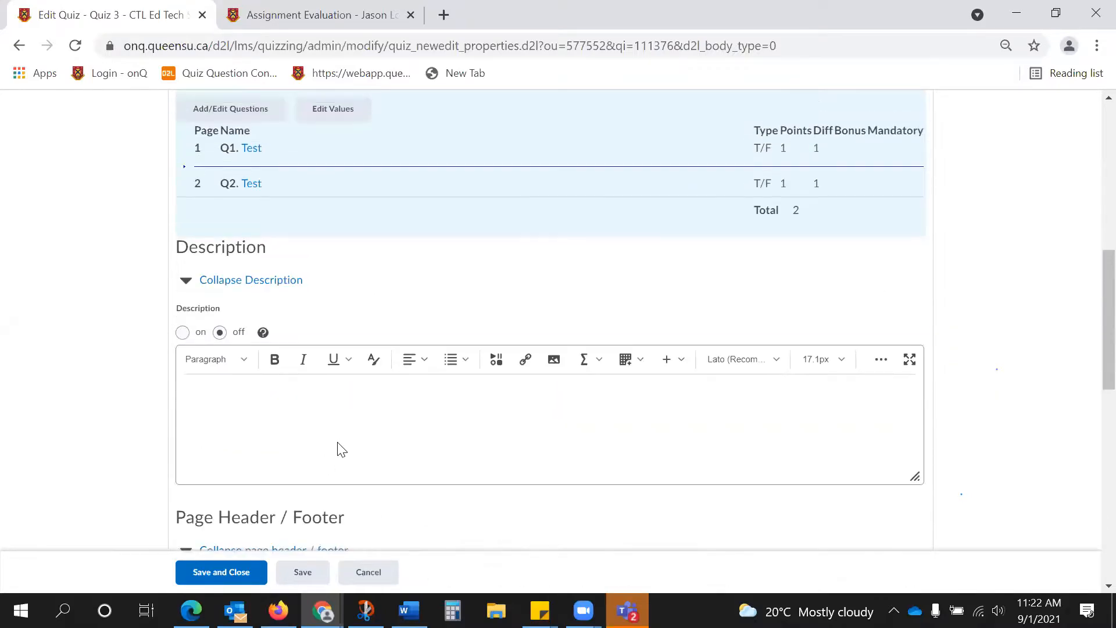
pyautogui.scroll(8, 343, 448)
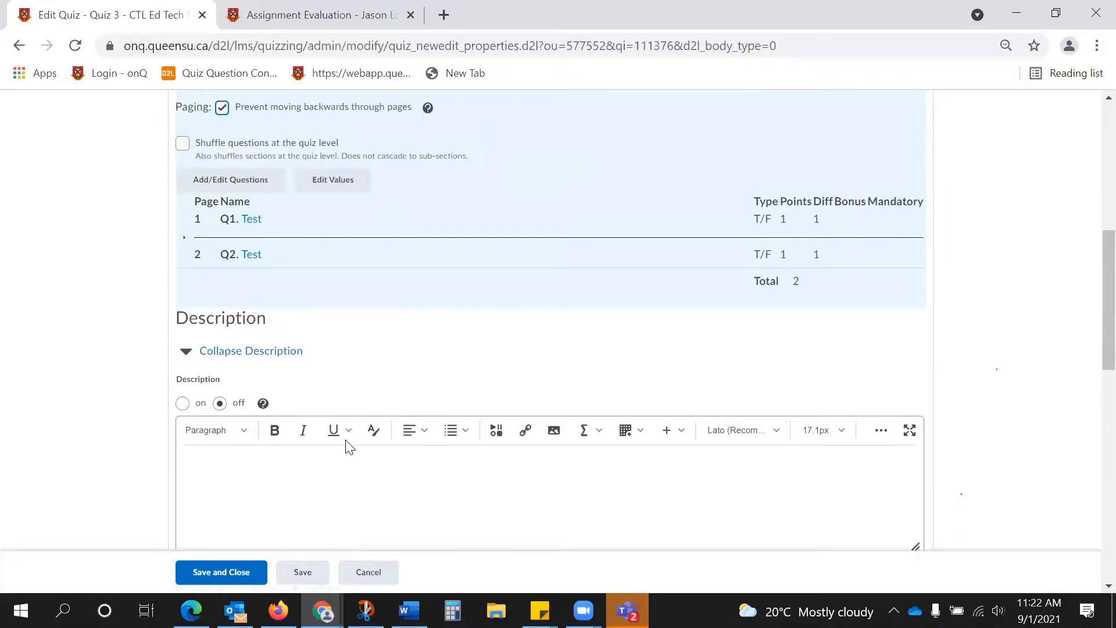
pyautogui.scroll(1, 345, 447)
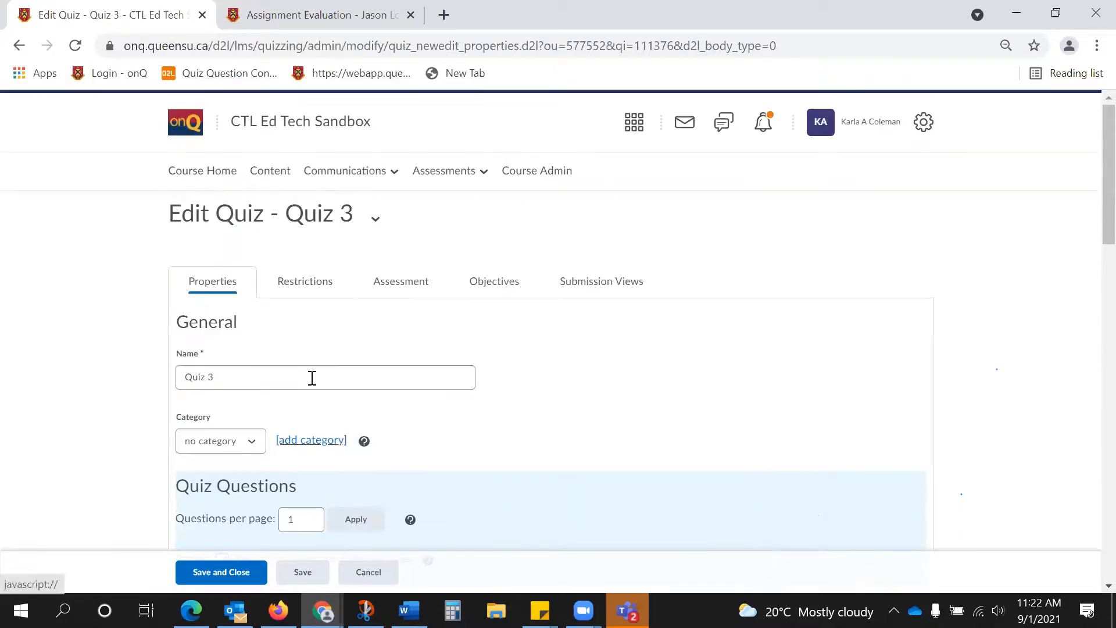
# Open the Quiz 3 restrictions and enable a start date of 9/1/2021 at 11:22 AM.
pyautogui.click(305, 282)
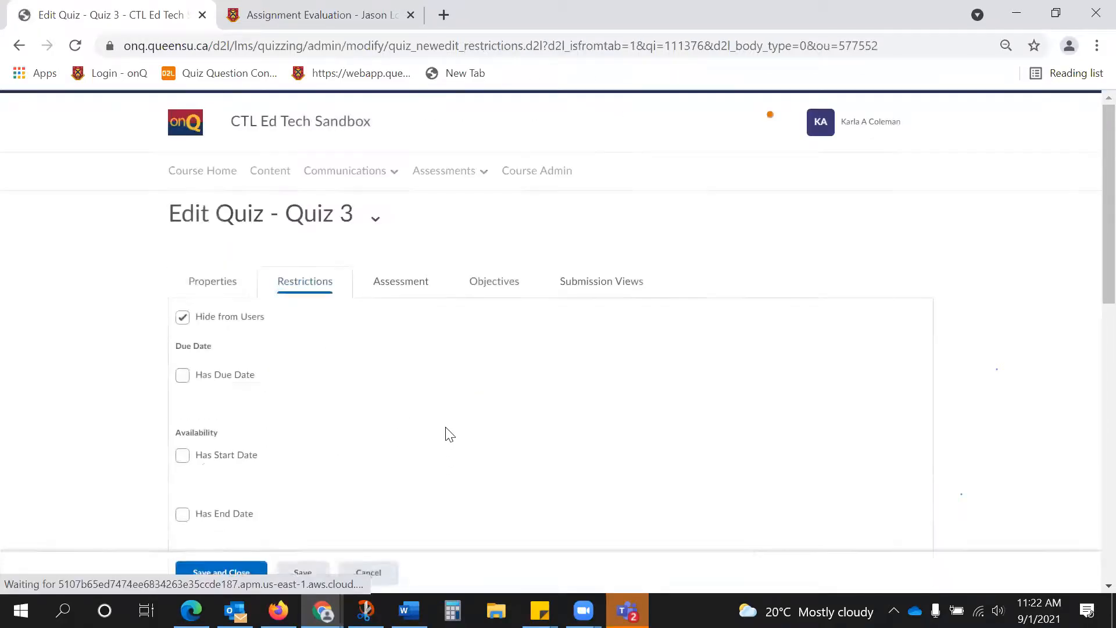
pyautogui.scroll(-2, 446, 420)
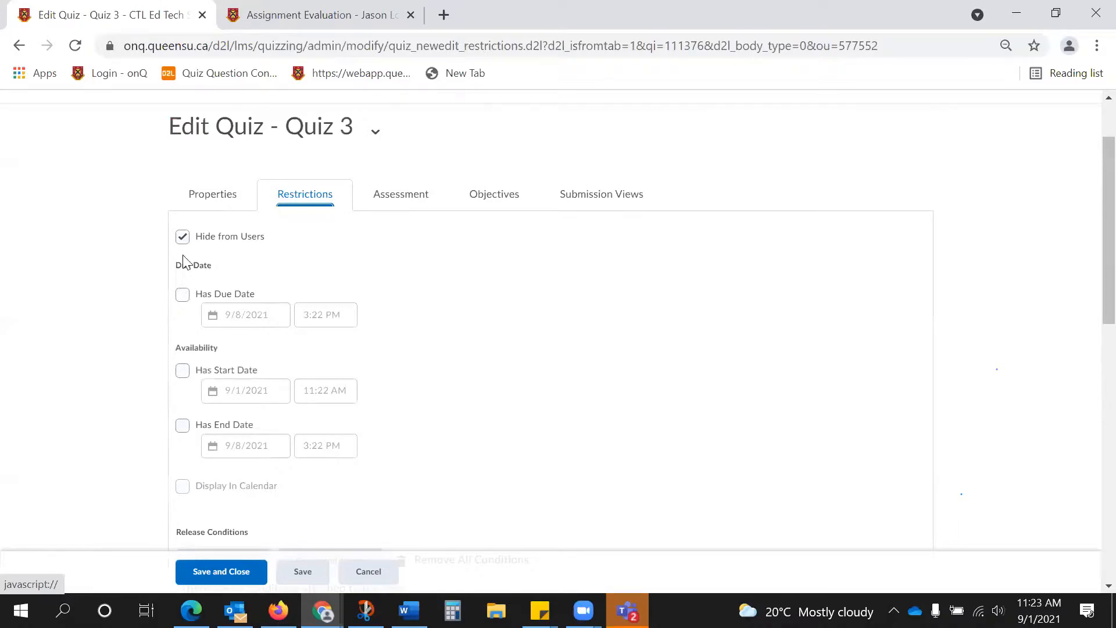
pyautogui.click(183, 371)
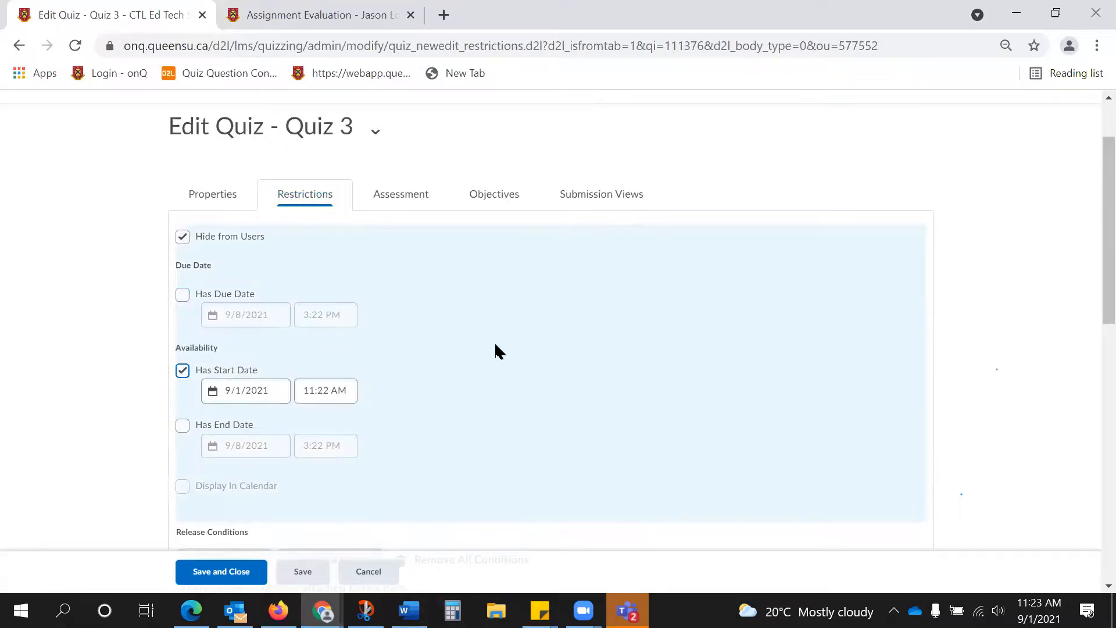
# Examine the release conditions, password, IP restriction and timing options in the Quiz 3 restrictions.
pyautogui.scroll(-2, 497, 351)
pyautogui.scroll(-2, 494, 348)
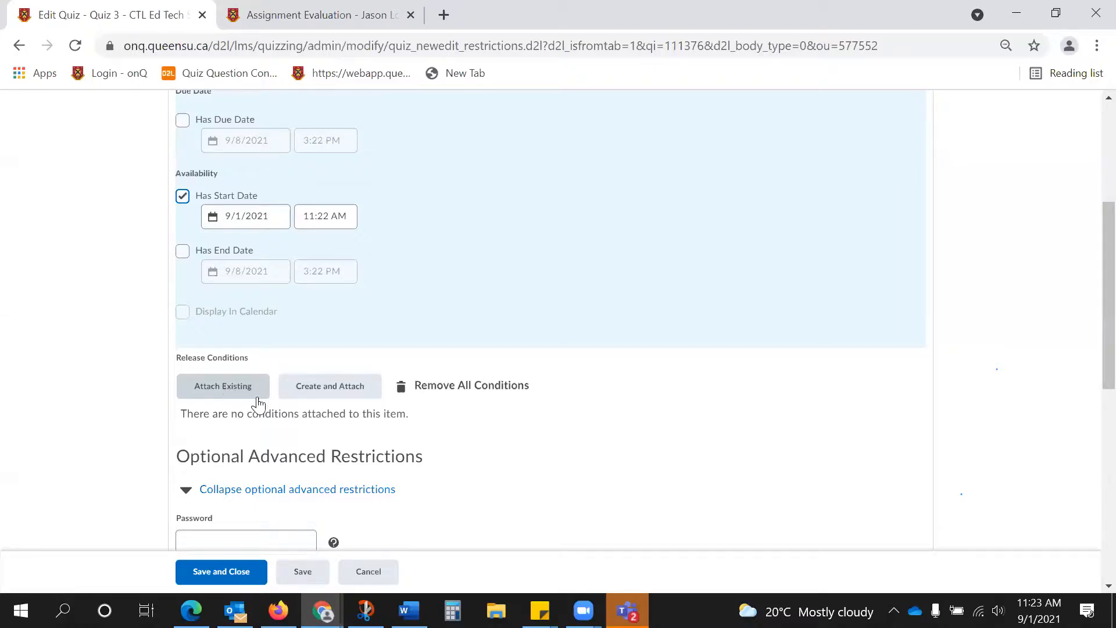
pyautogui.scroll(-1, 275, 388)
pyautogui.scroll(-2, 275, 389)
pyautogui.click(270, 367)
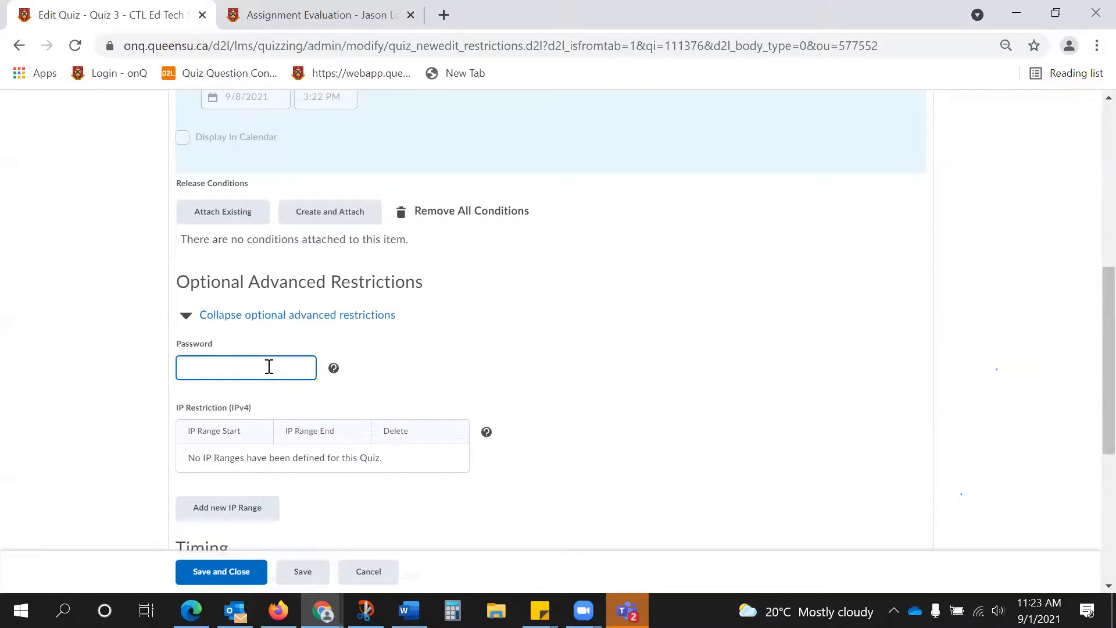
pyautogui.scroll(-2, 270, 367)
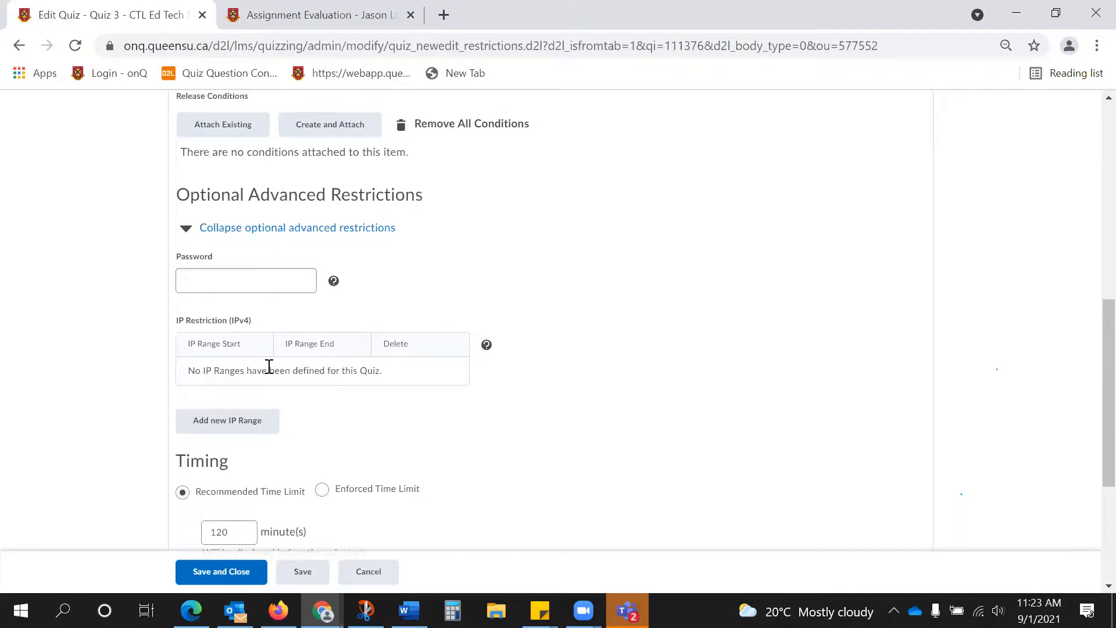
pyautogui.scroll(-2, 270, 367)
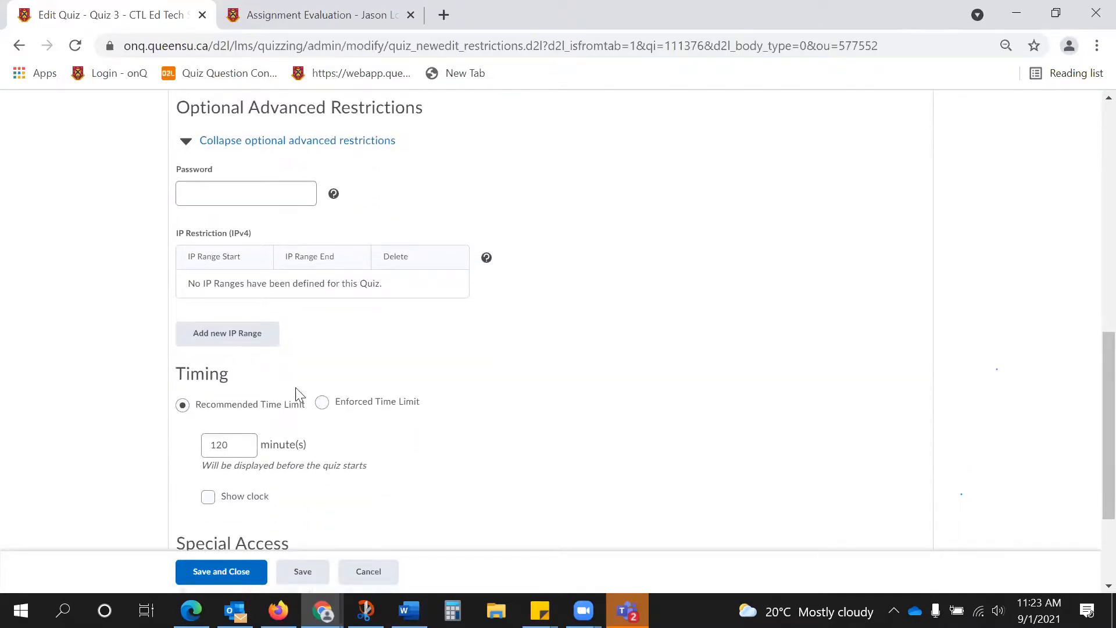
# Switch the quiz timing to an enforced time limit and review the grace period, exceeded-time behaviour and special access options.
pyautogui.click(322, 403)
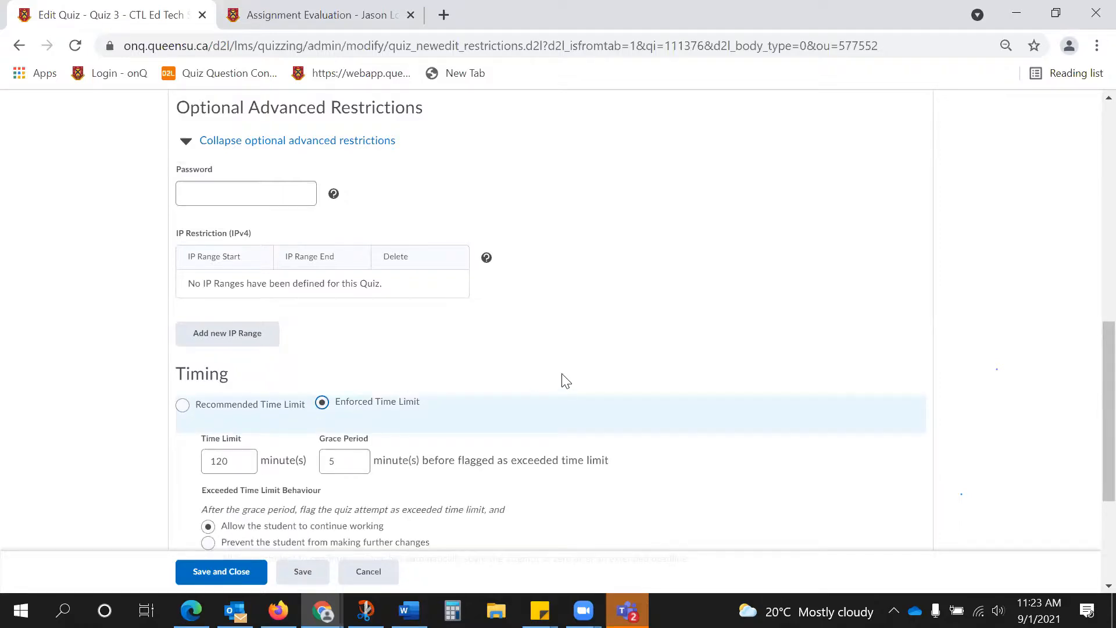
pyautogui.click(237, 463)
pyautogui.click(345, 463)
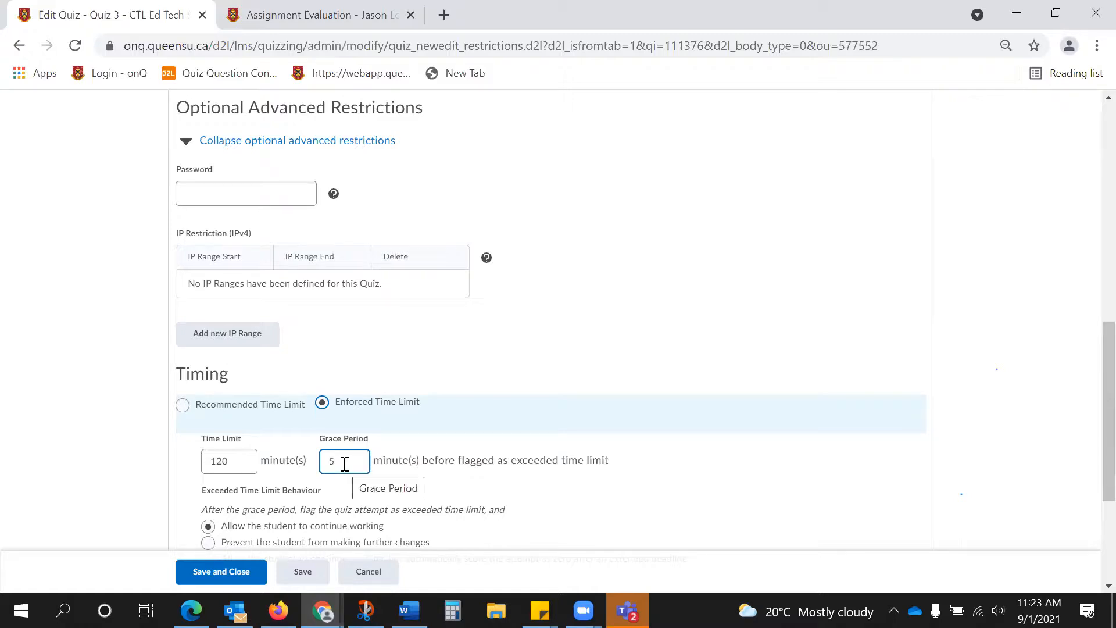
pyautogui.scroll(-1, 345, 463)
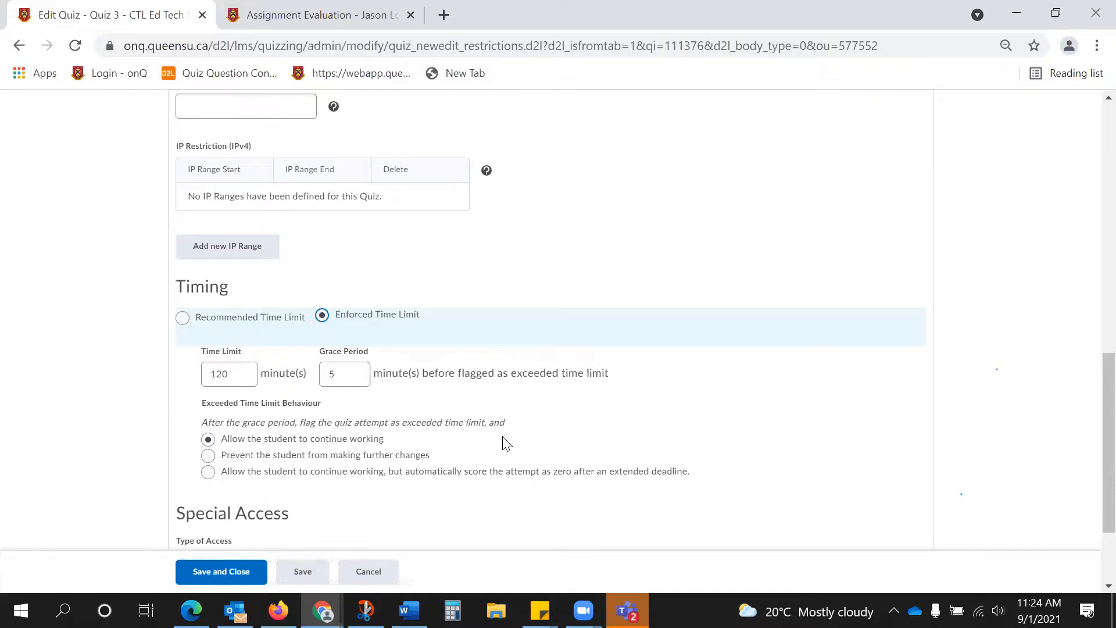
pyautogui.scroll(-2, 506, 443)
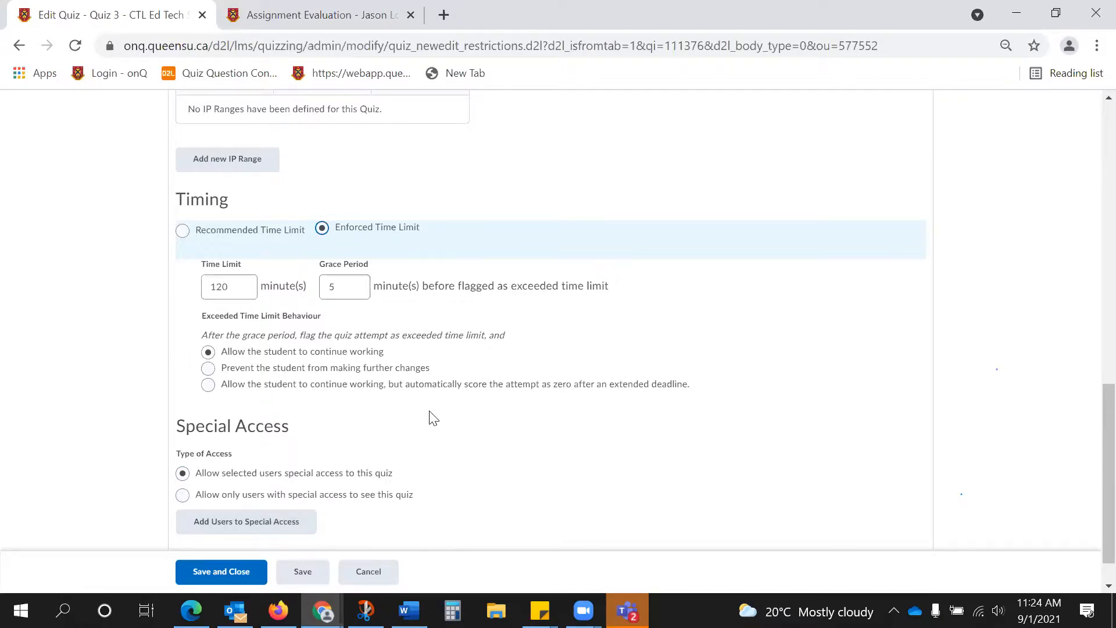
# Open the Quiz 3 assessment settings and allow attempts to be set as graded immediately upon completion.
pyautogui.scroll(15, 433, 418)
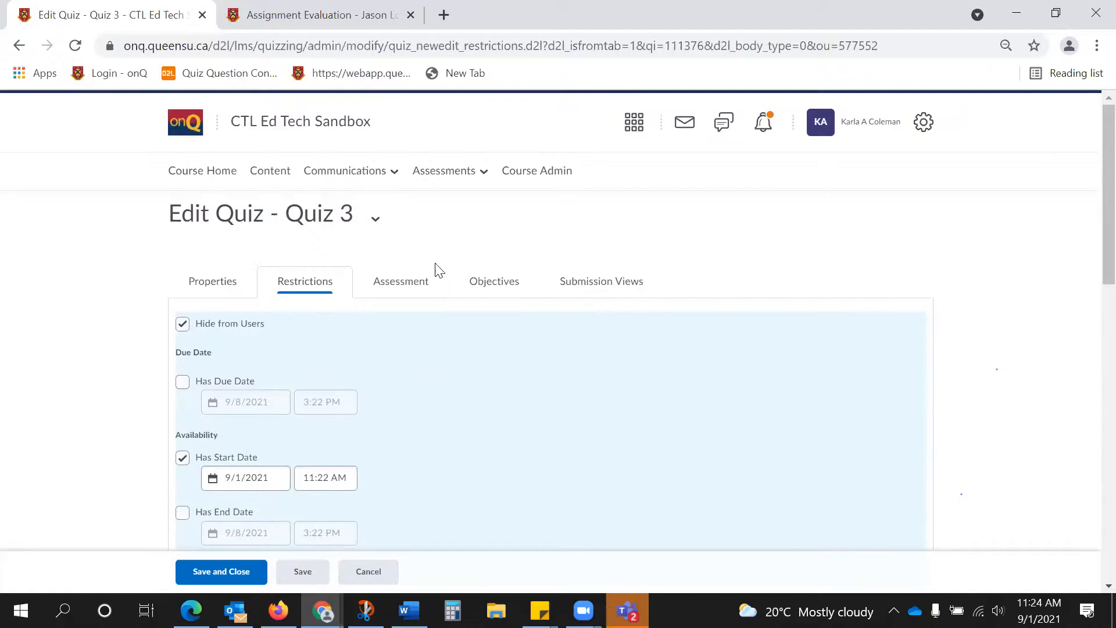
pyautogui.click(409, 295)
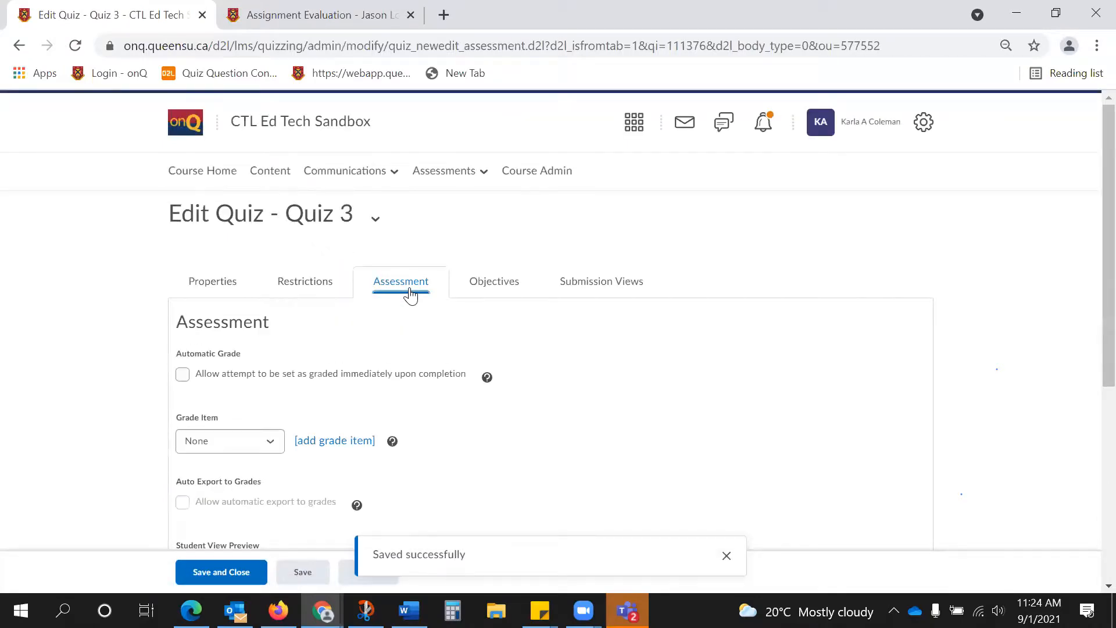
pyautogui.click(183, 375)
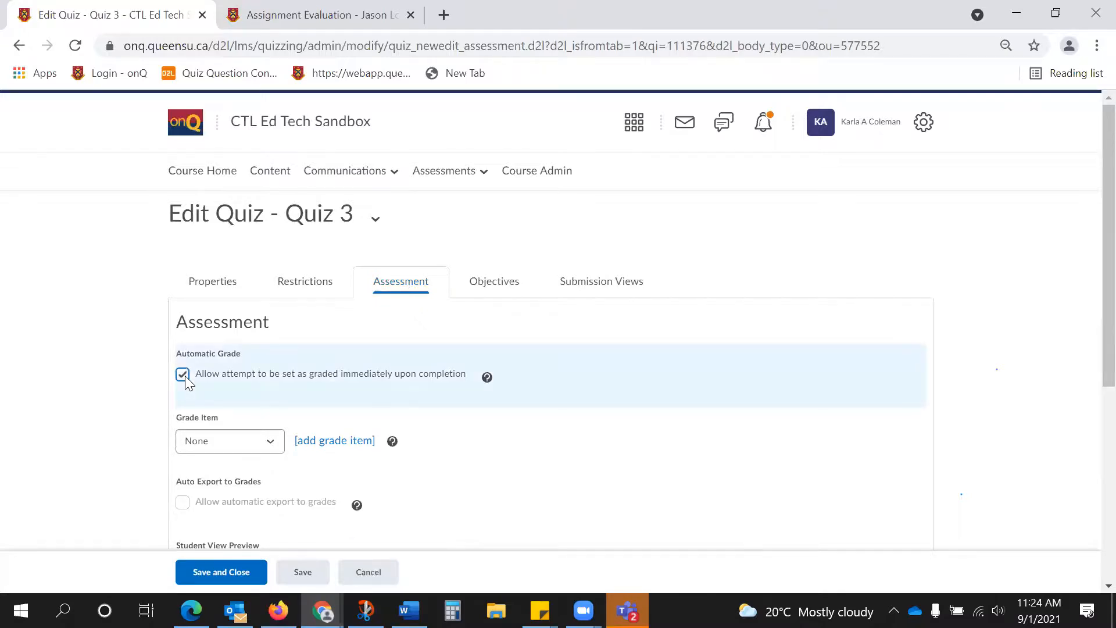
# Examine the grade item, auto export, student view preview, attempts allowed and overall grade calculation options for Quiz 3.
pyautogui.scroll(-1, 185, 379)
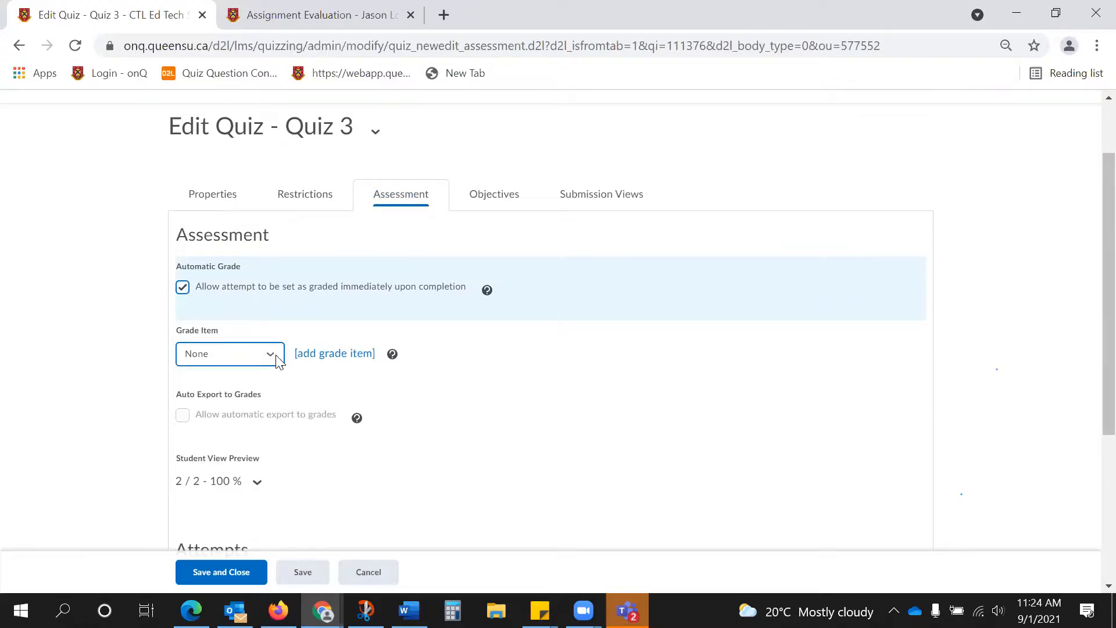
pyautogui.scroll(-1, 278, 360)
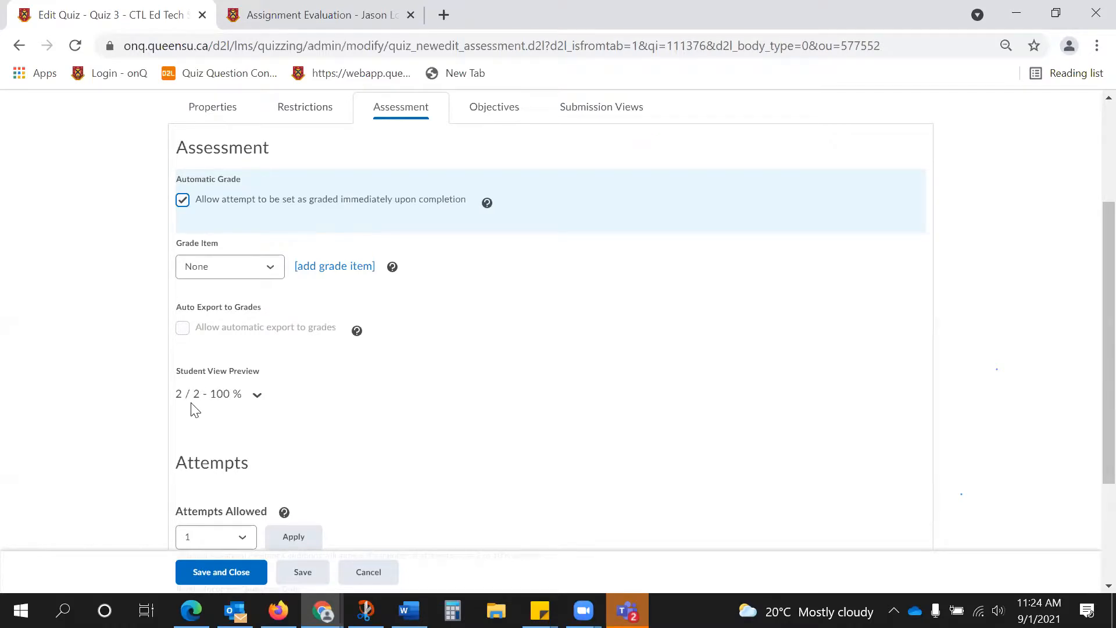
pyautogui.scroll(-1, 195, 410)
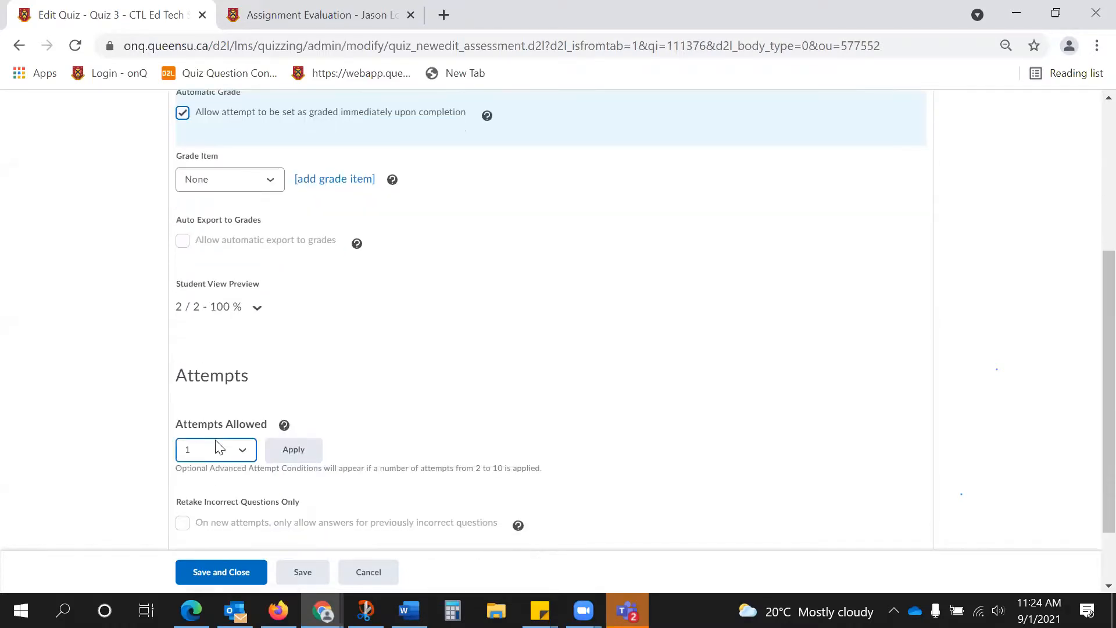
pyautogui.scroll(-1, 216, 448)
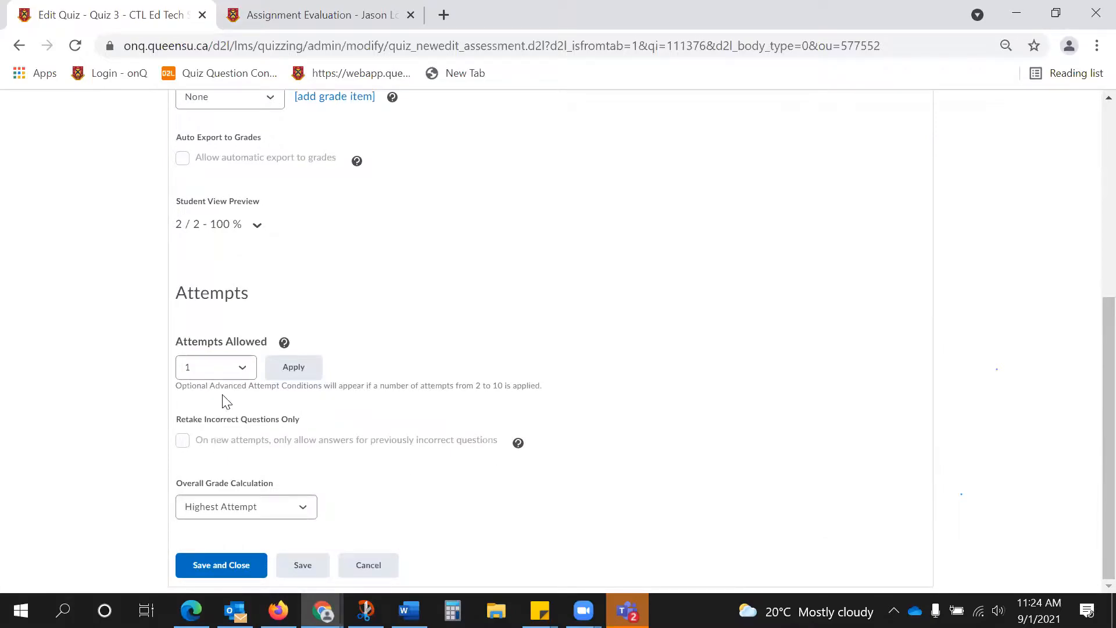
pyautogui.click(229, 507)
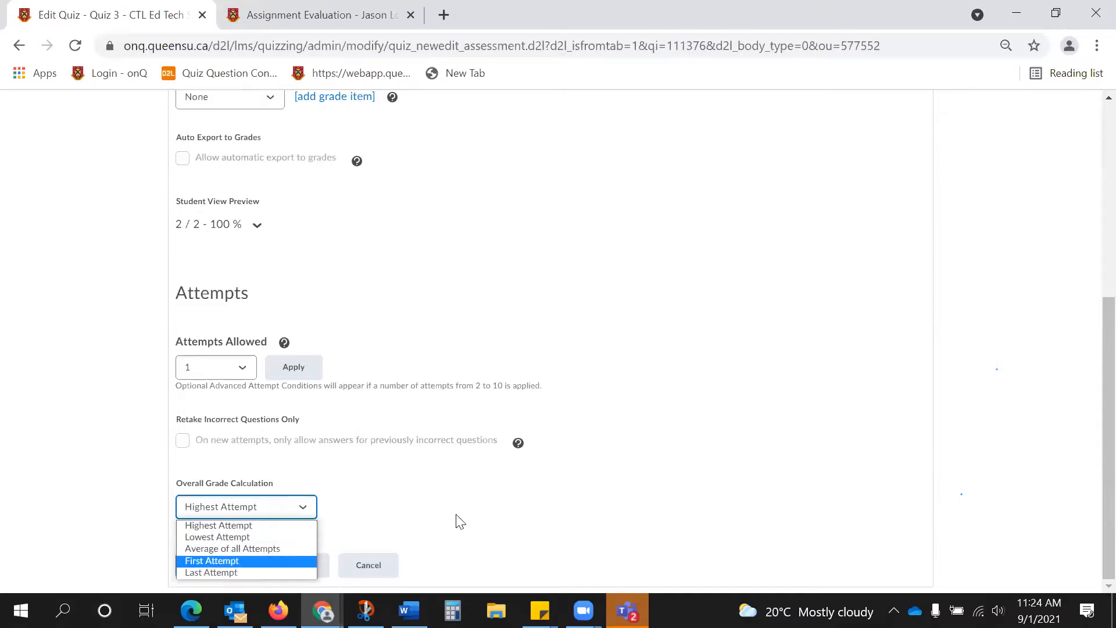
pyautogui.scroll(6, 456, 514)
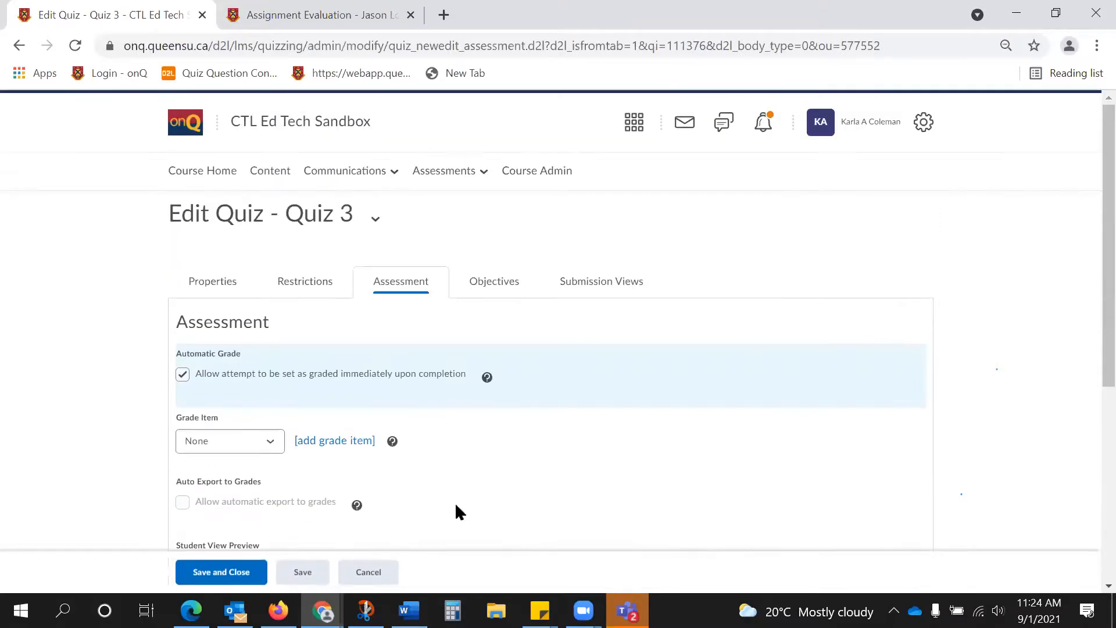
# Set the default submission view to show questions answered correctly, keep the attempt score and overall attempt score shown, and save the view.
pyautogui.click(585, 286)
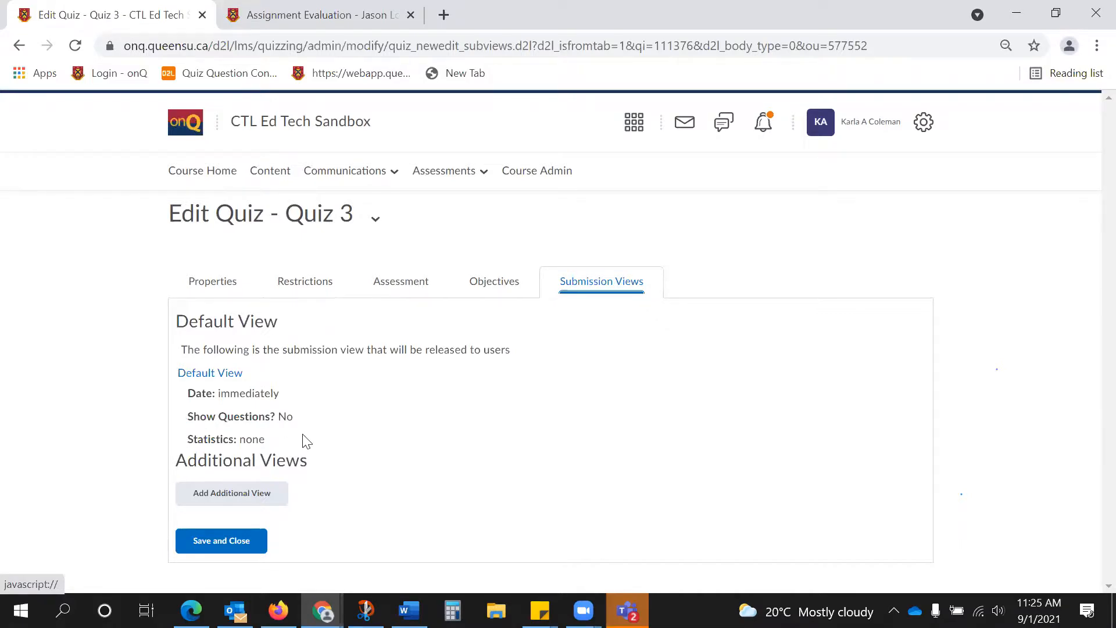
pyautogui.click(210, 378)
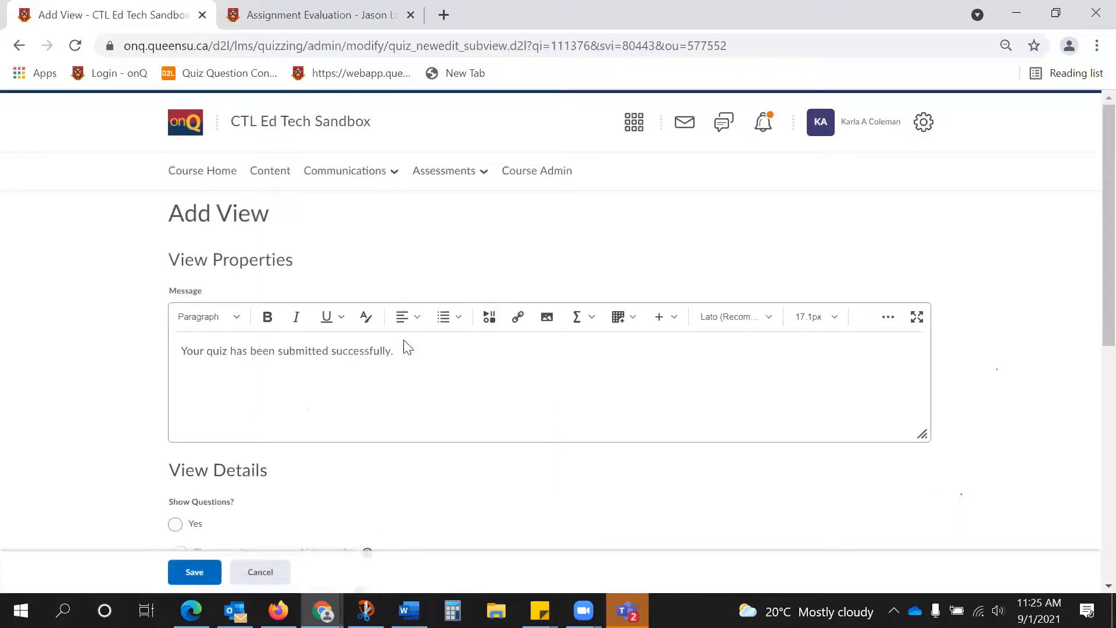
pyautogui.scroll(-5, 407, 347)
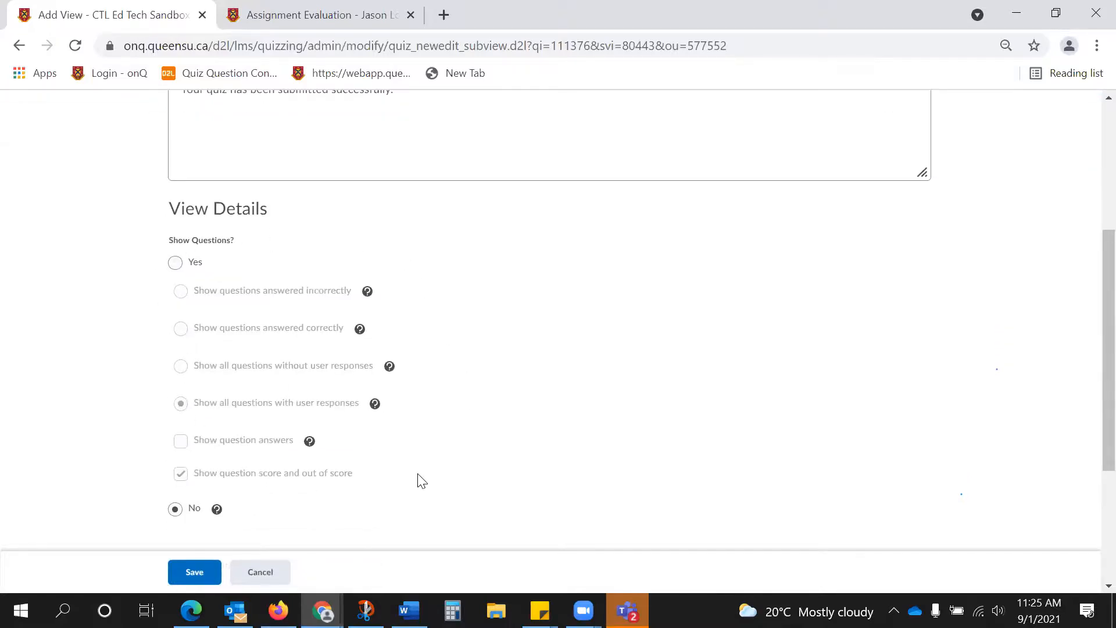
pyautogui.click(176, 263)
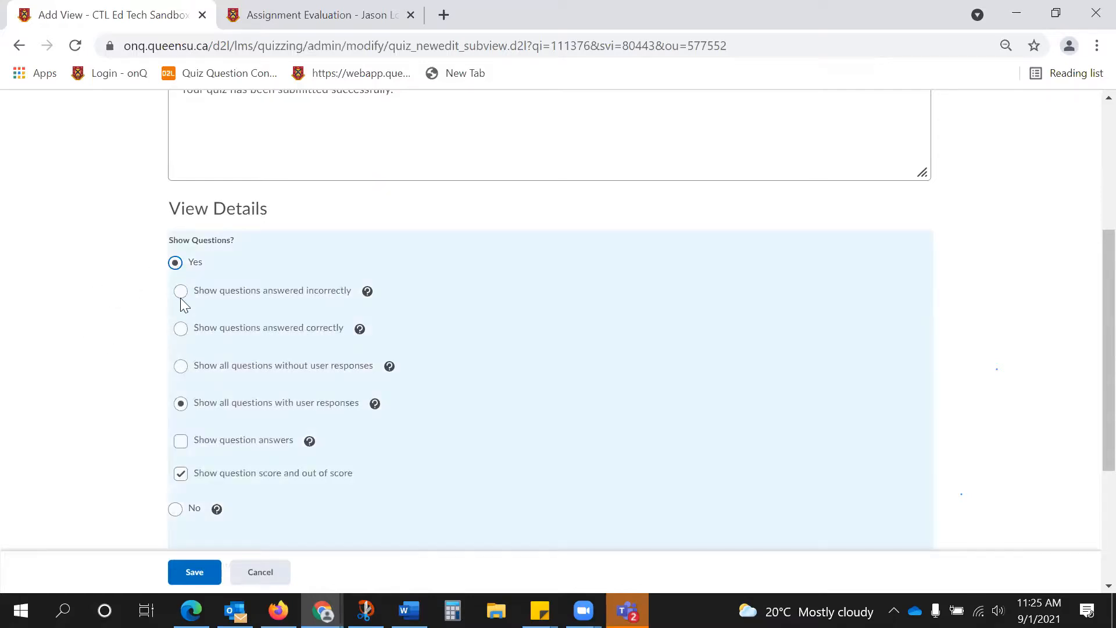
pyautogui.click(185, 329)
pyautogui.scroll(-3, 298, 480)
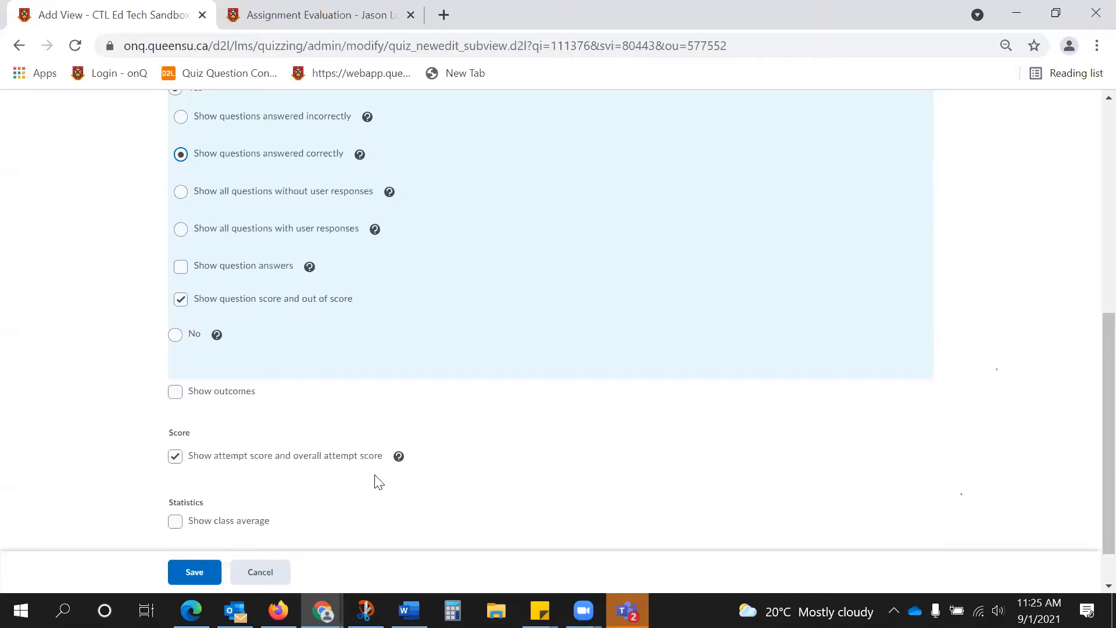
pyautogui.click(180, 459)
pyautogui.click(176, 457)
pyautogui.click(194, 572)
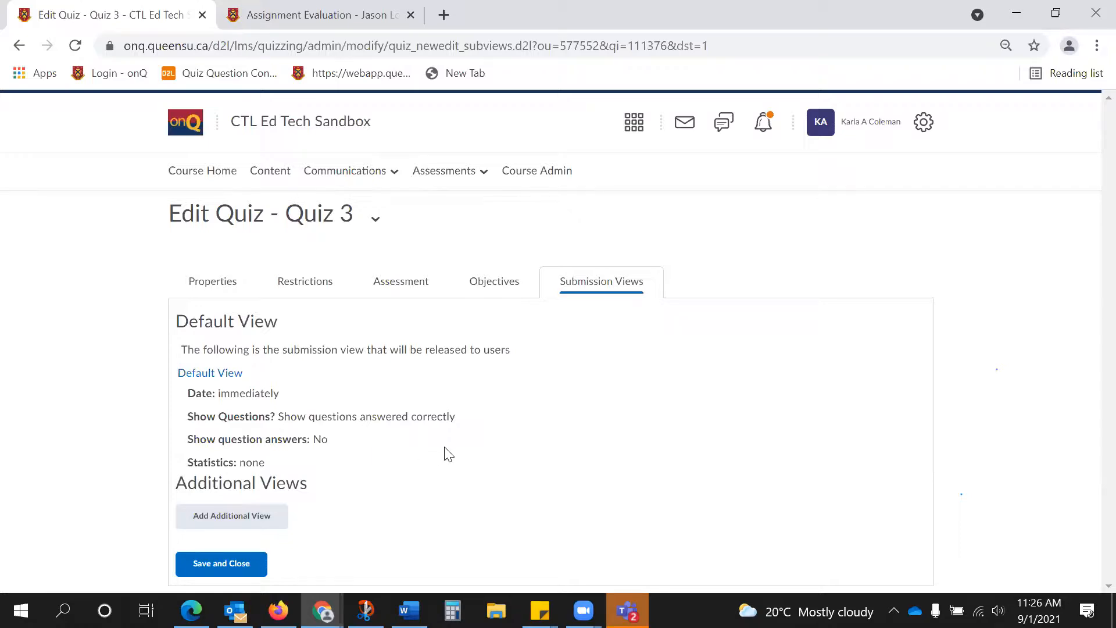
# Examine the paging setting and the question list in the Quiz 3 properties.
pyautogui.click(225, 297)
pyautogui.scroll(-2, 631, 475)
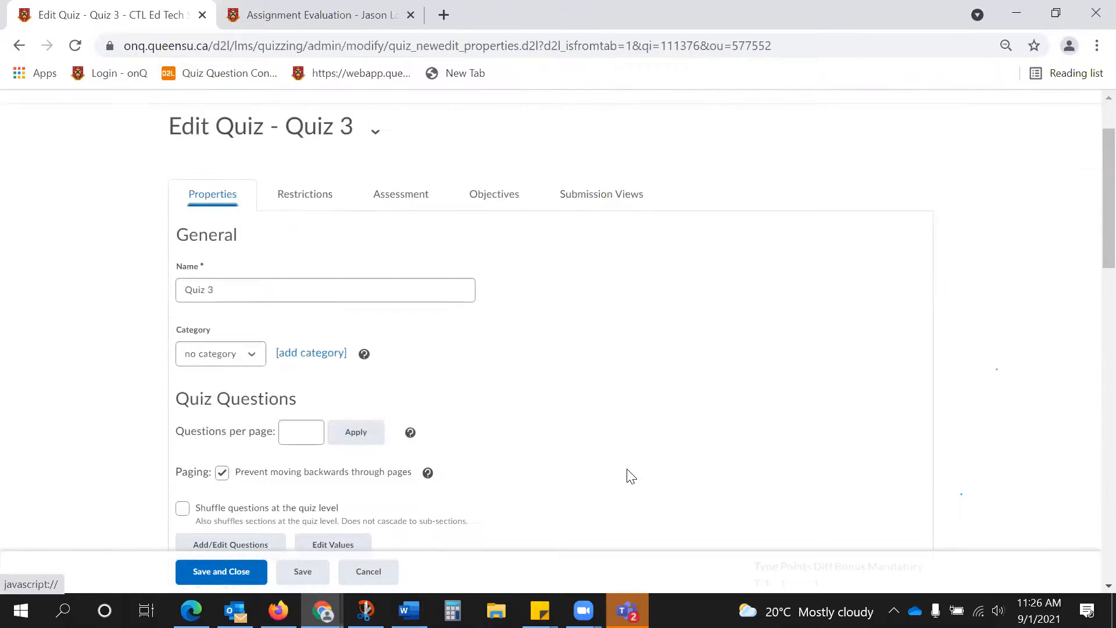
pyautogui.scroll(-3, 454, 383)
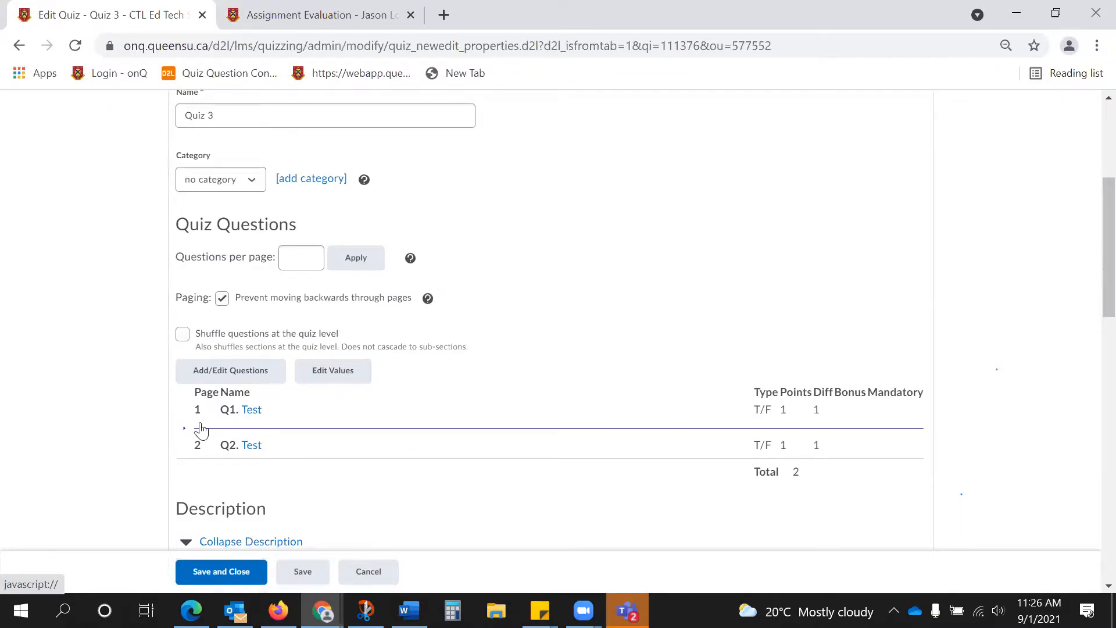
# Save and close Quiz 3, and make it visible to users.
pyautogui.click(230, 575)
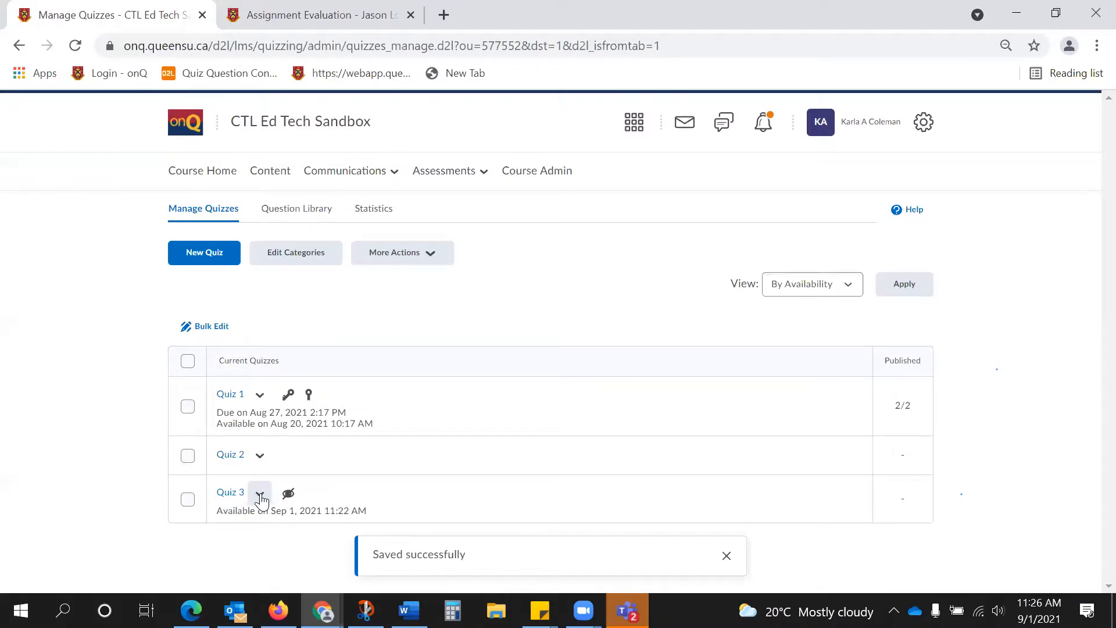
pyautogui.click(260, 494)
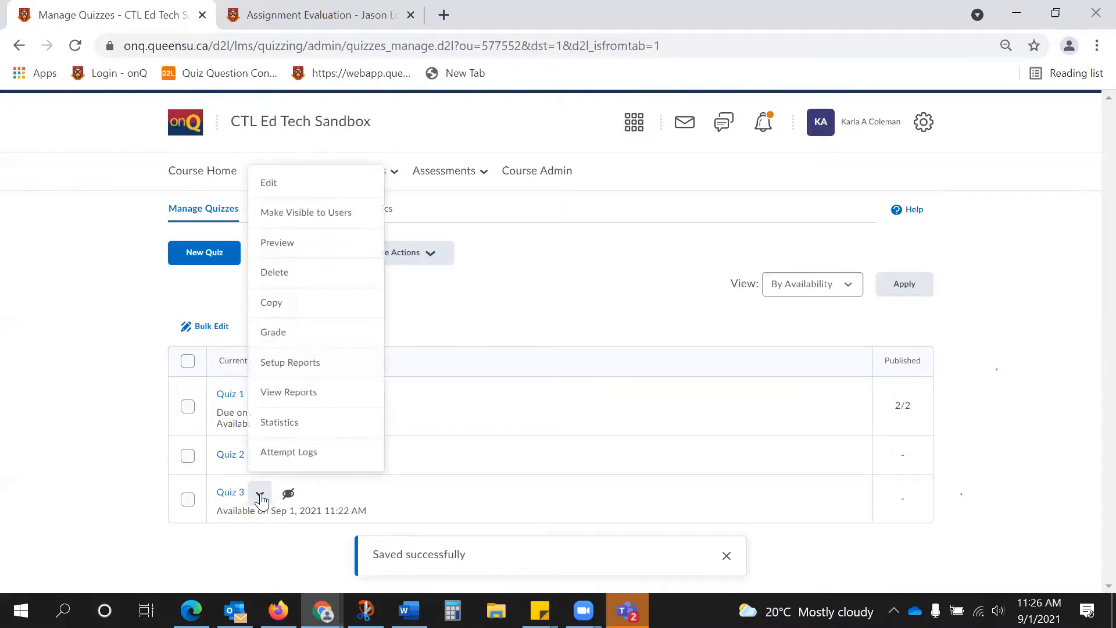
pyautogui.click(308, 208)
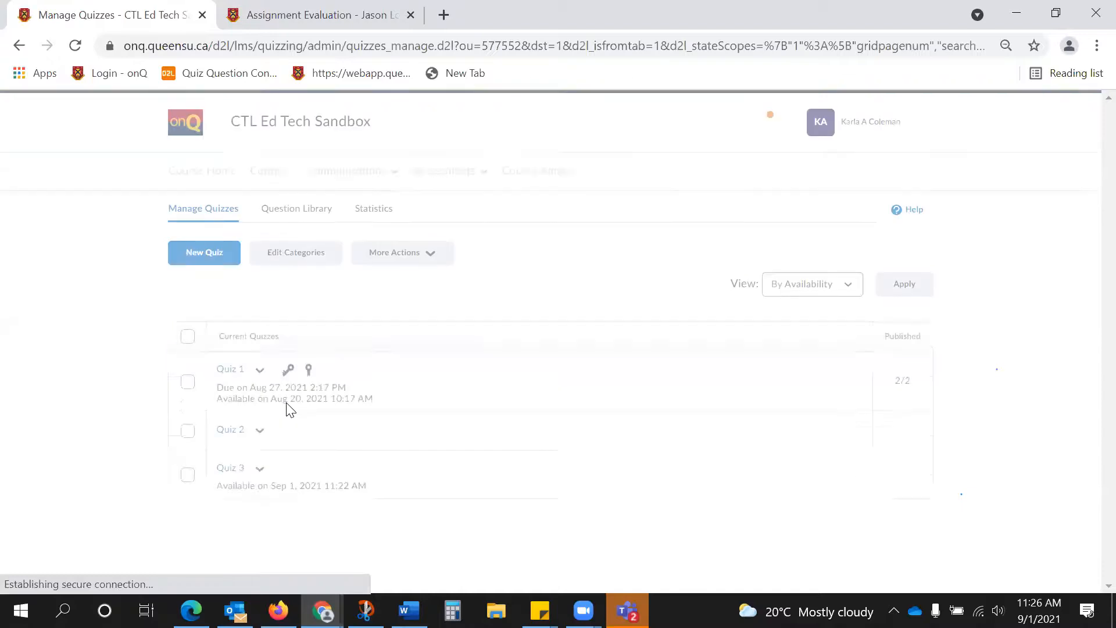
# Preview Quiz 3, review its details and start a preview attempt.
pyautogui.click(259, 492)
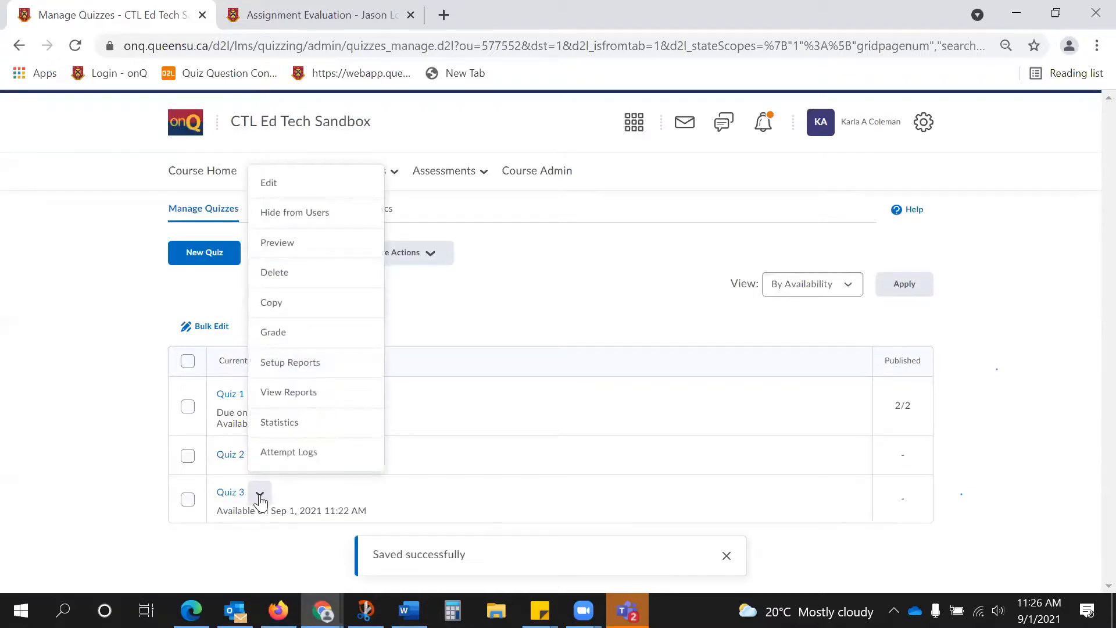
pyautogui.click(308, 243)
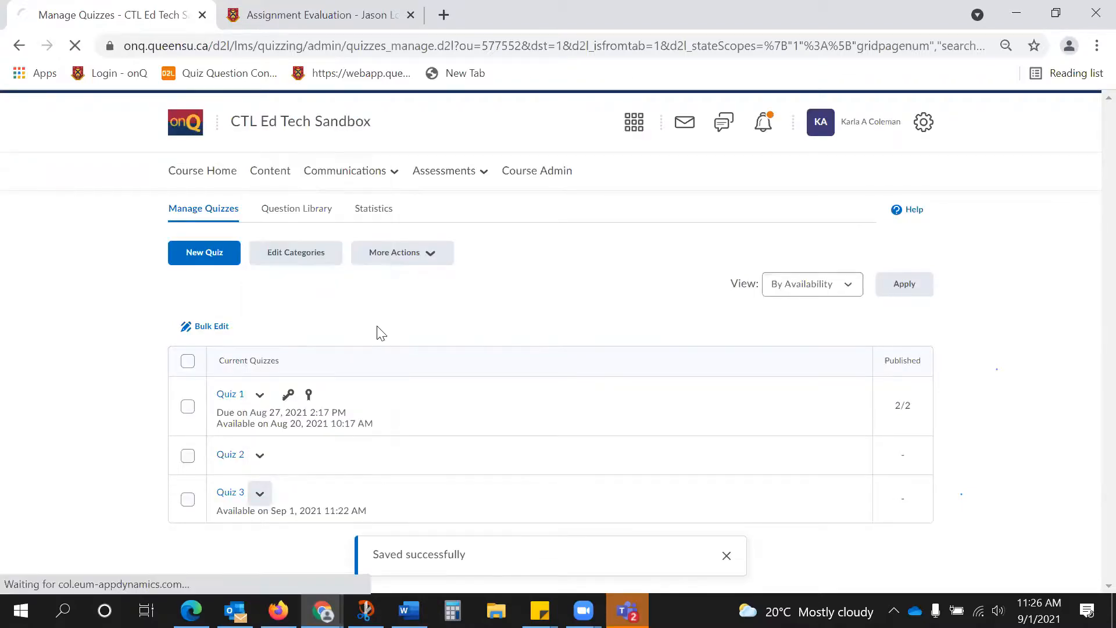
pyautogui.scroll(-4, 492, 343)
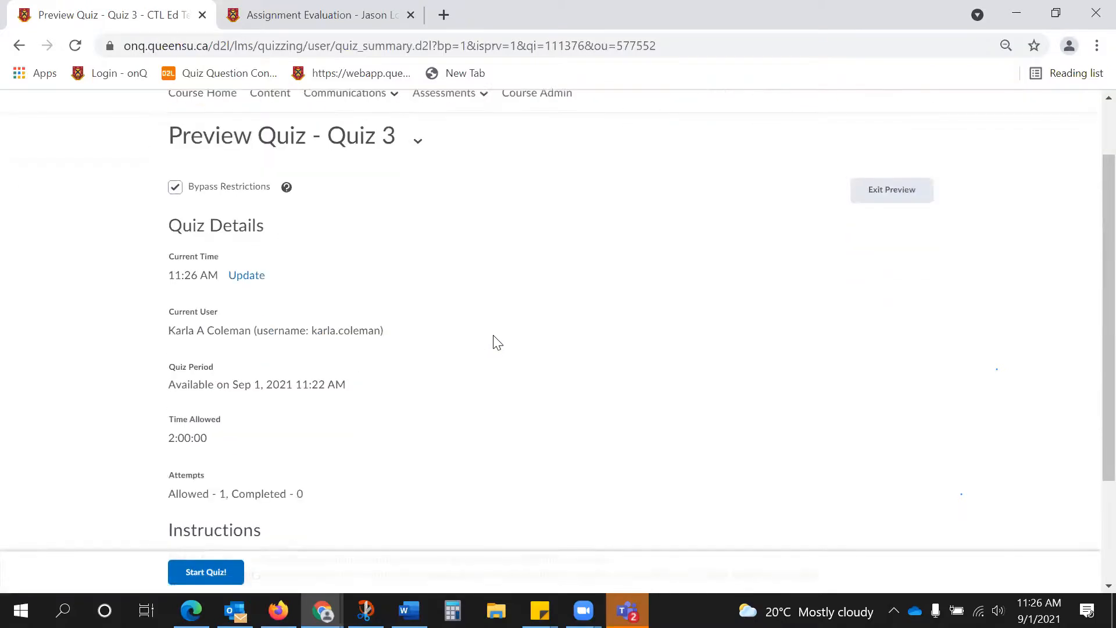
pyautogui.click(201, 566)
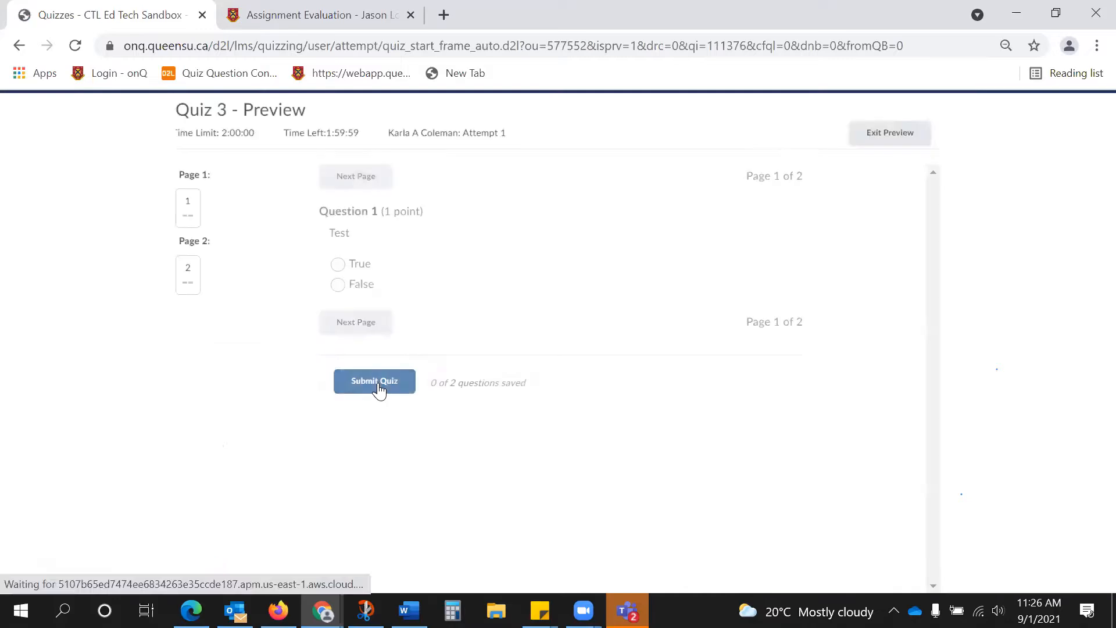
# Answer True to both questions, submit the preview attempt without allowing it to be graded, and exit the preview.
pyautogui.click(341, 263)
pyautogui.click(359, 324)
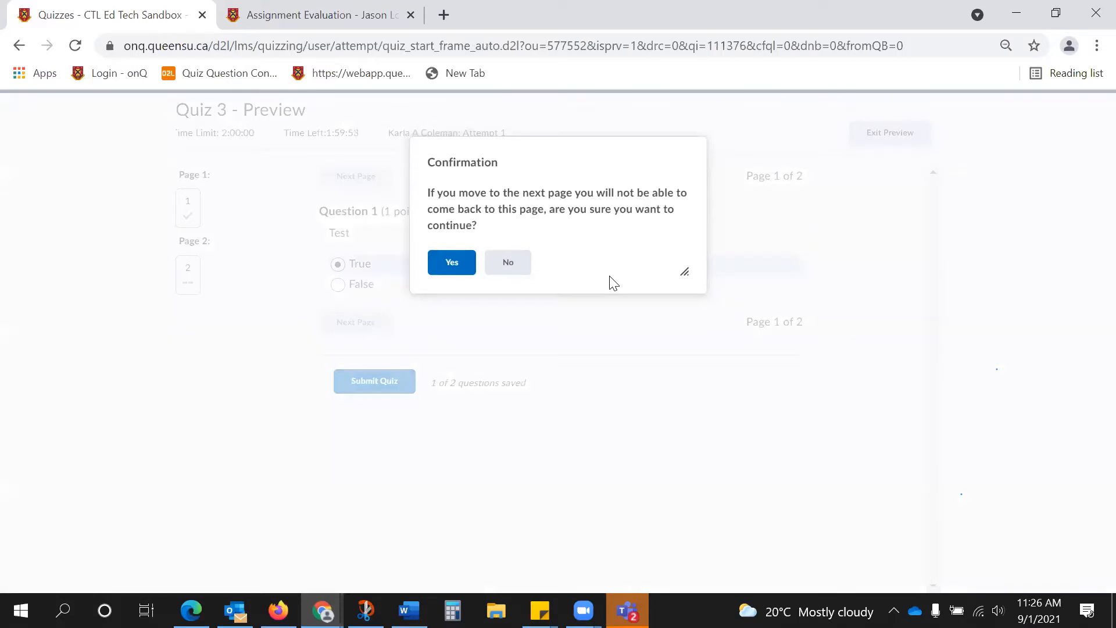
pyautogui.click(447, 268)
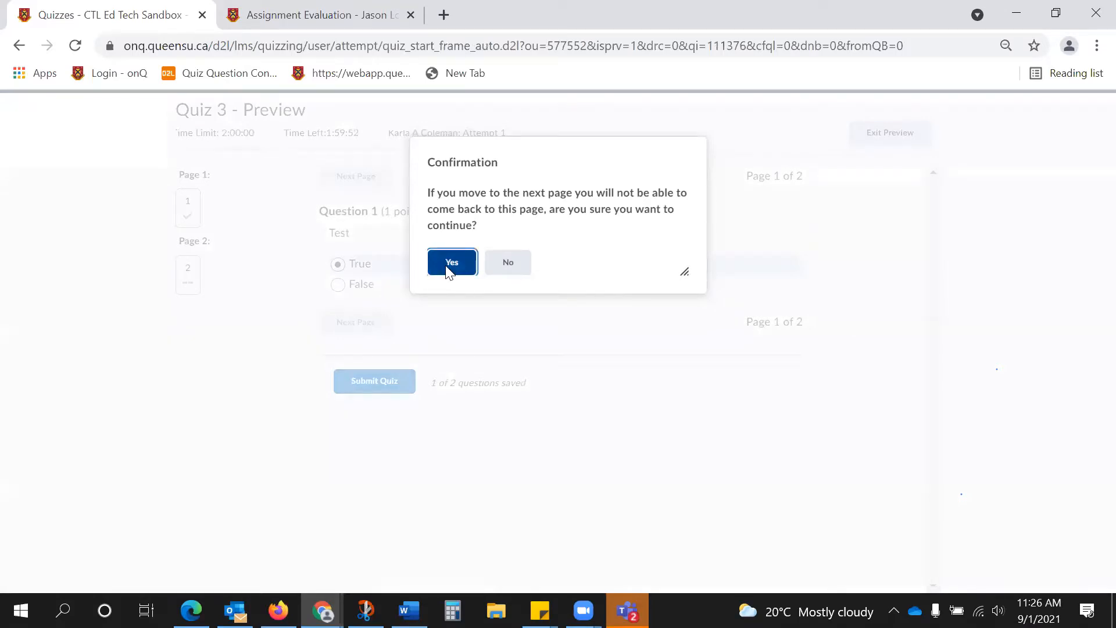
pyautogui.click(339, 264)
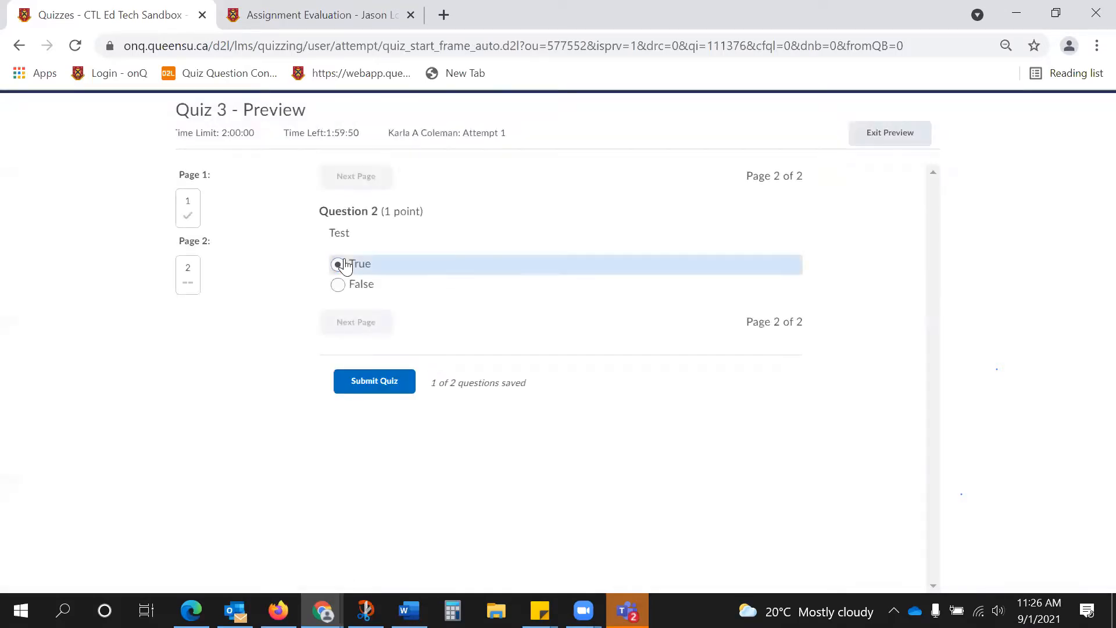
pyautogui.click(379, 381)
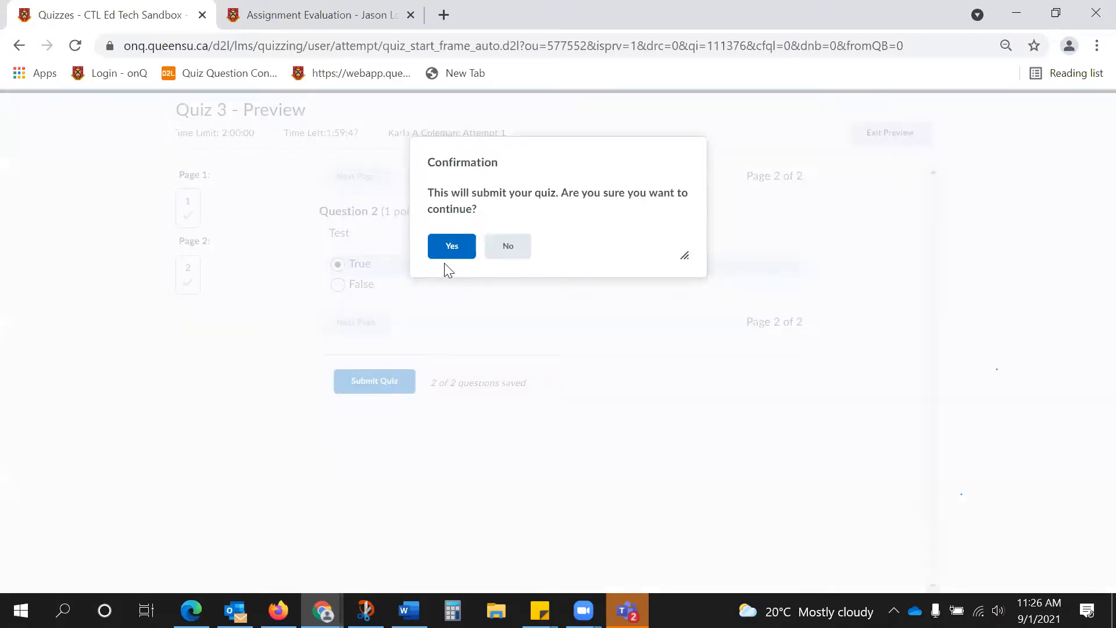
pyautogui.click(451, 257)
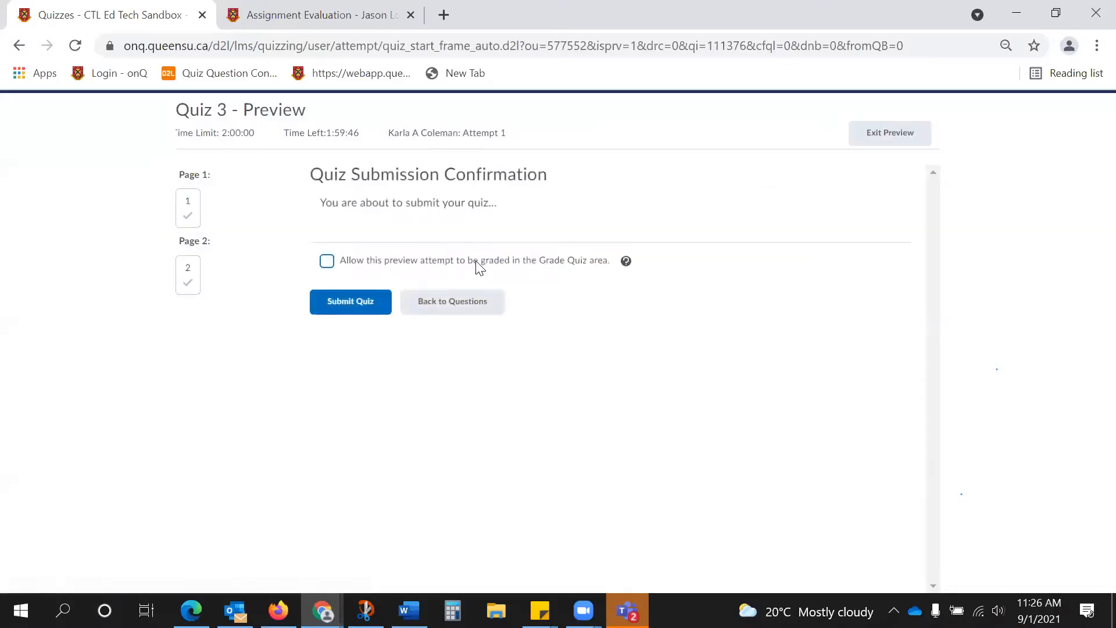
pyautogui.click(360, 297)
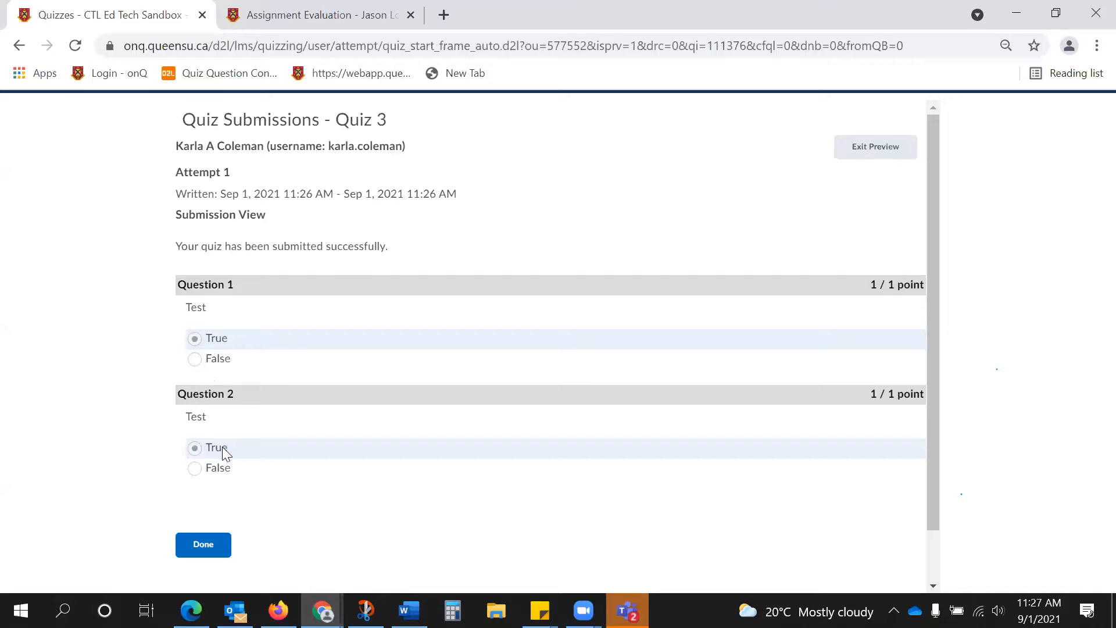
pyautogui.click(875, 151)
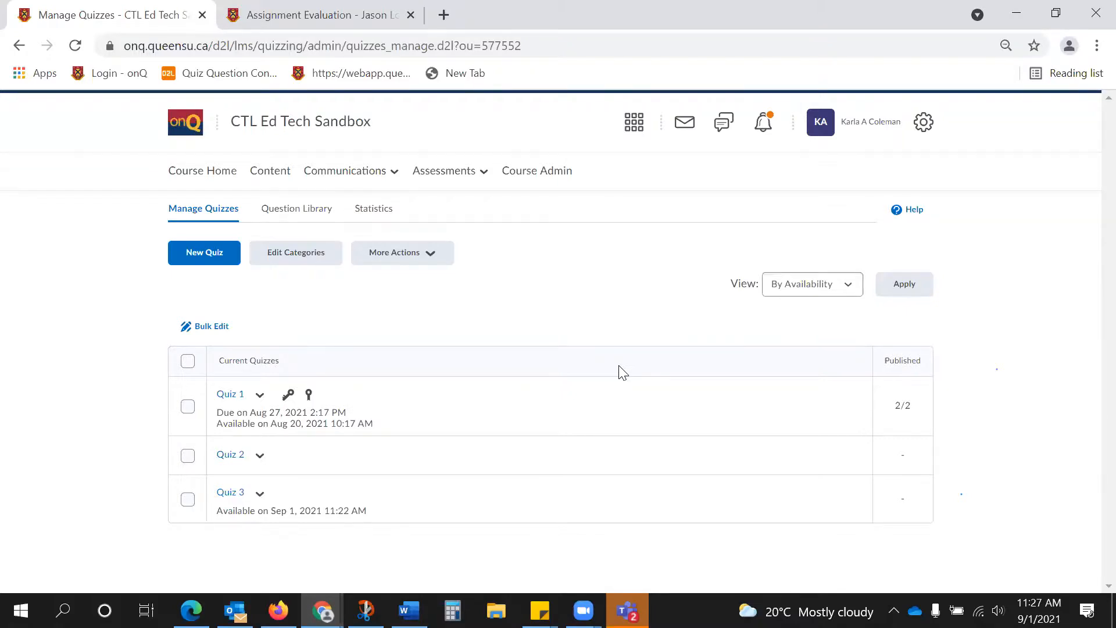
# Open the Grades area of the CTL Ed Tech Sandbox course.
pyautogui.click(453, 171)
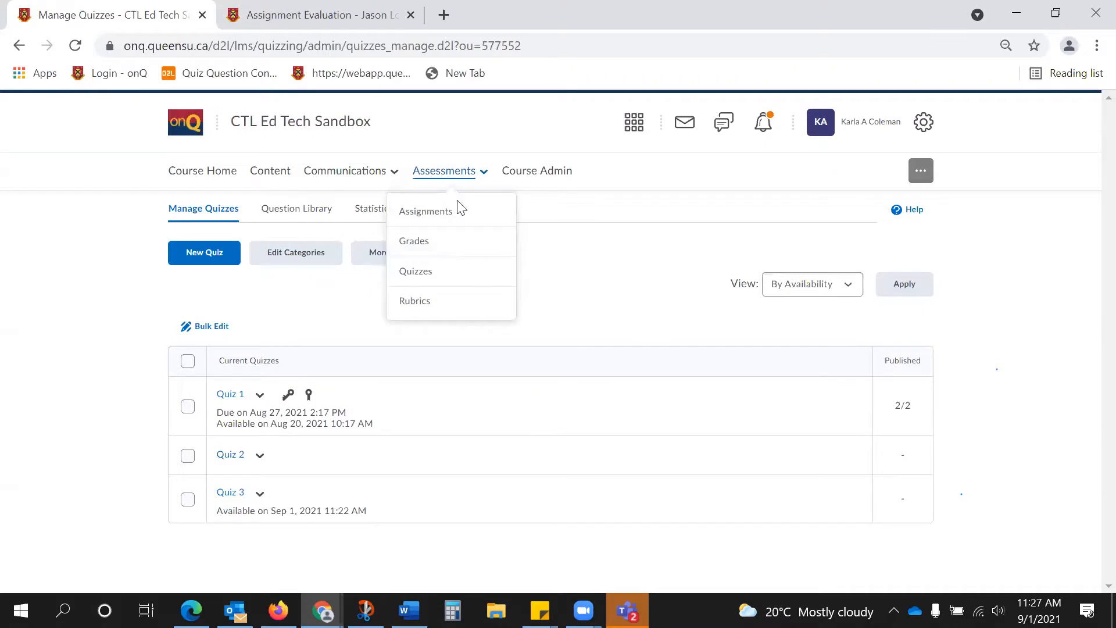
pyautogui.click(457, 239)
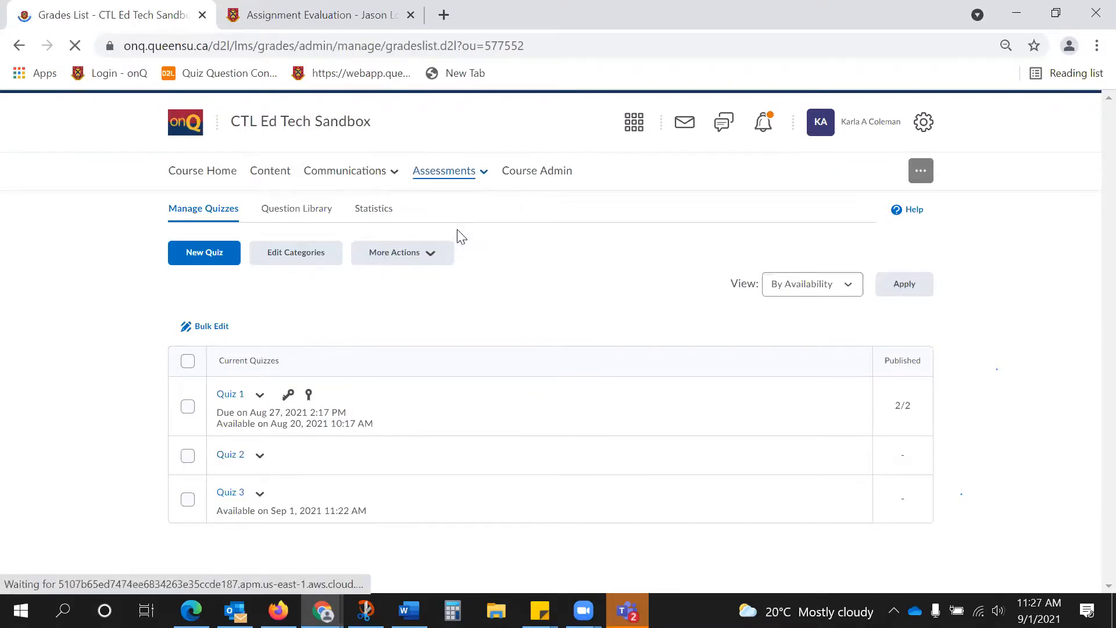
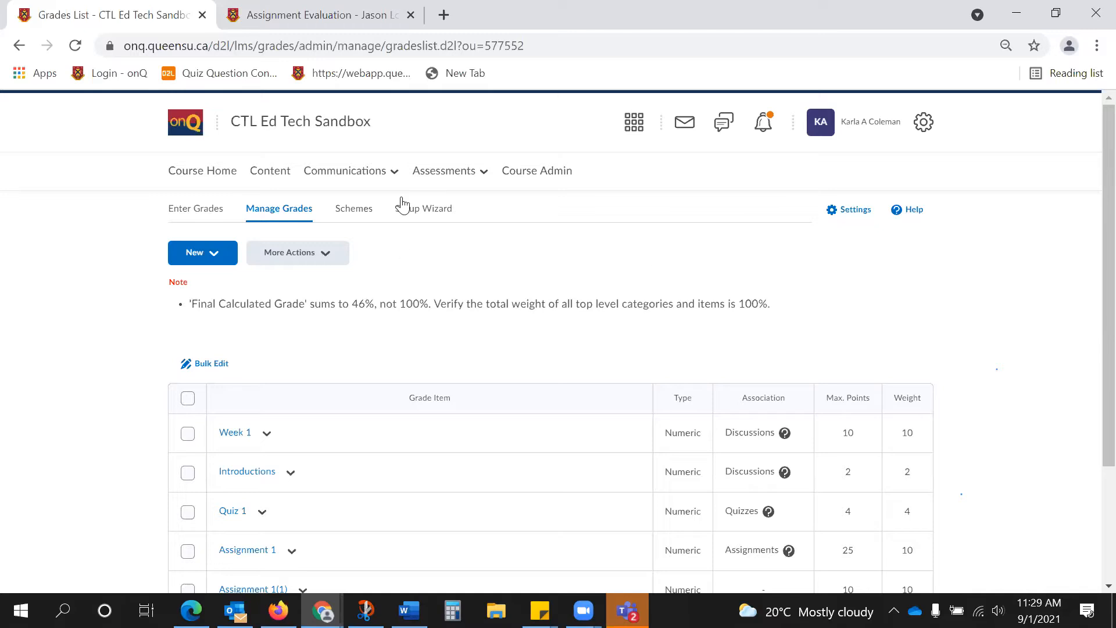
# Switch to the File Submission evaluation of the Test course and maximize its browser window.
pyautogui.click(433, 174)
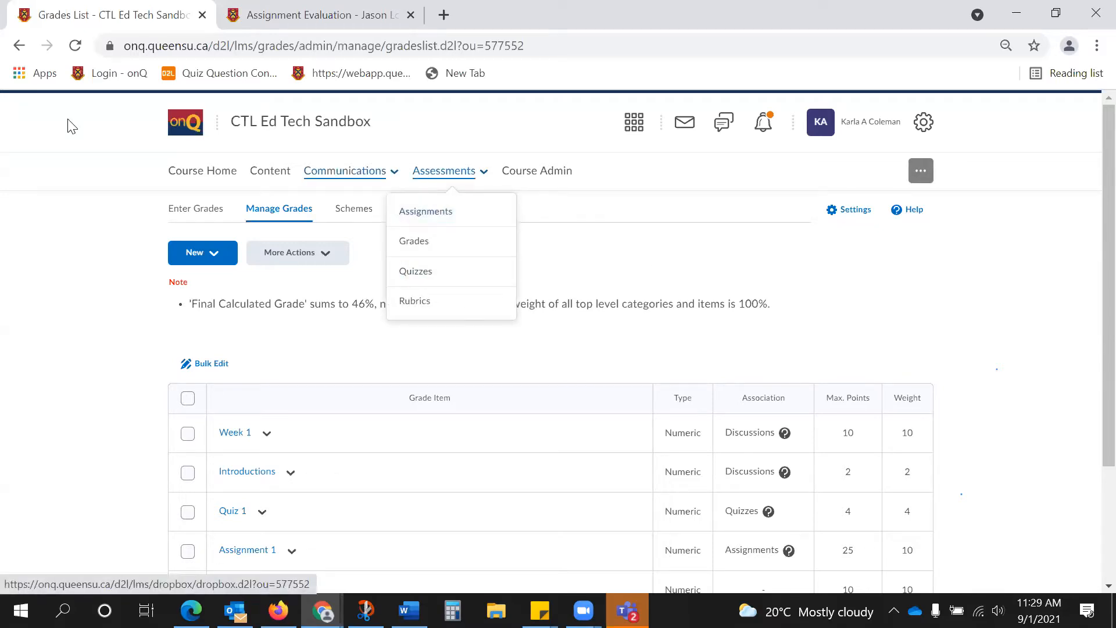
pyautogui.moveTo(843, 11); pyautogui.dragTo(831, 56)
pyautogui.click(749, 73)
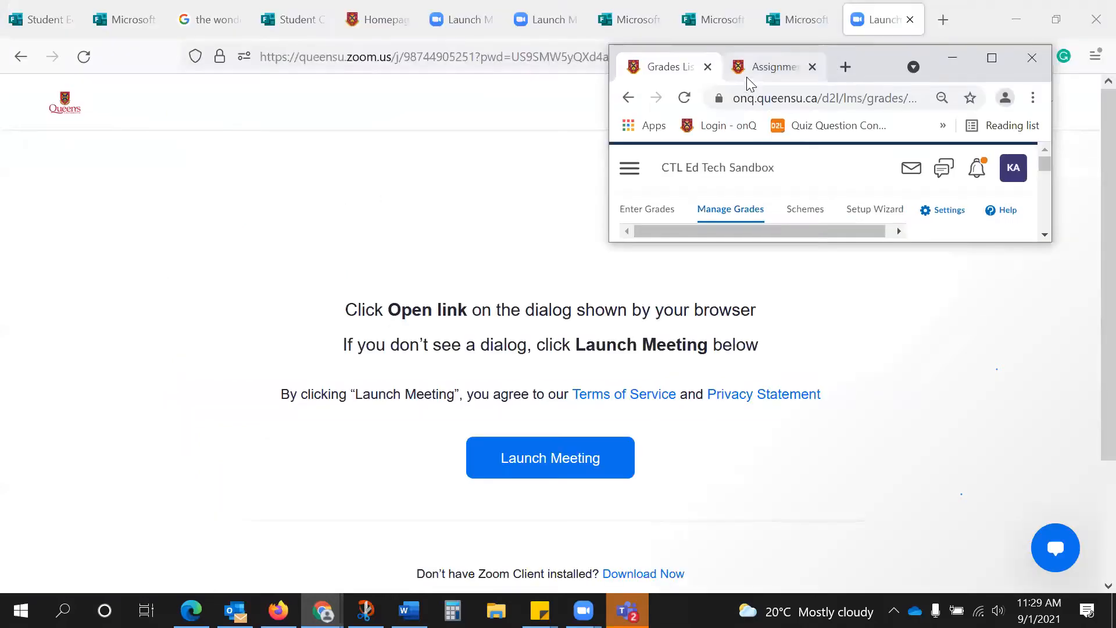
pyautogui.click(1005, 60)
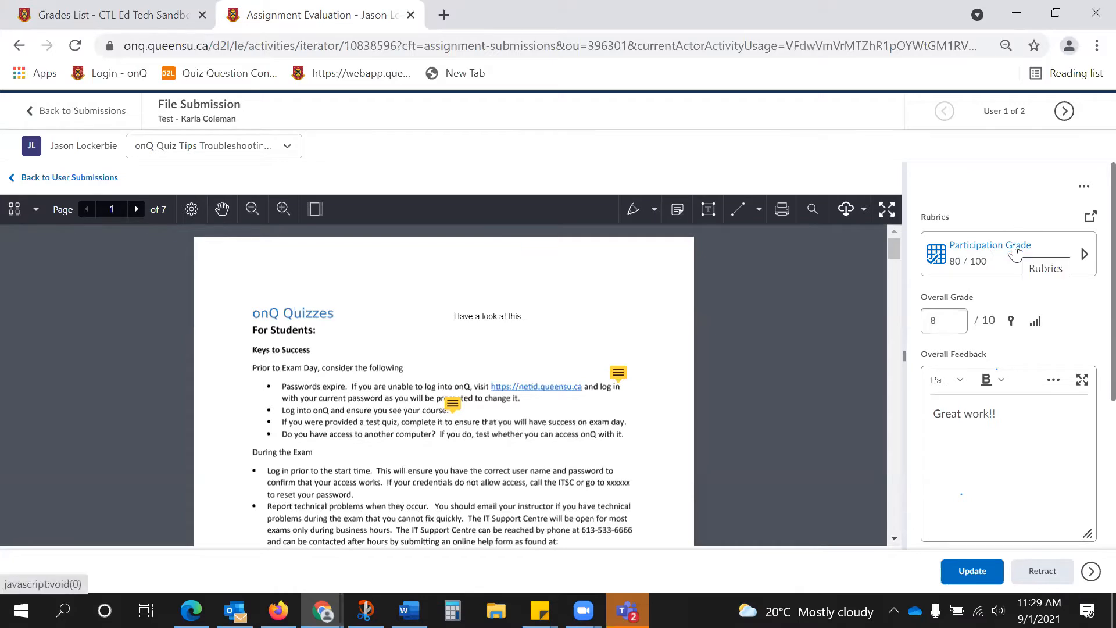
# Expand the Participation Grade rubric of the File Submission evaluation and review its criteria.
pyautogui.click(971, 247)
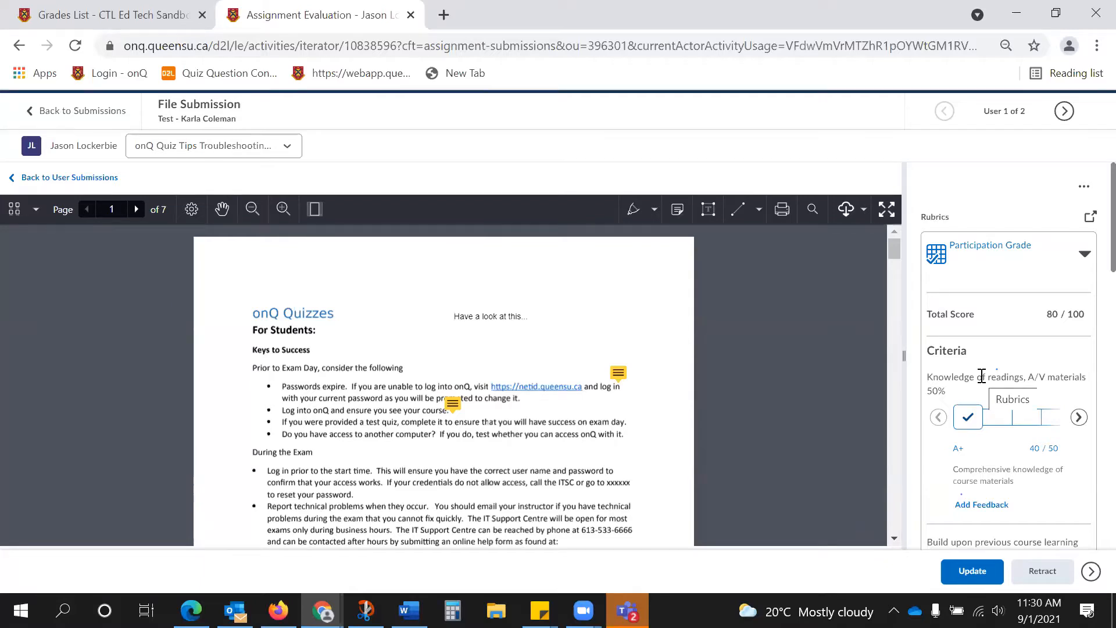
pyautogui.scroll(-2, 978, 354)
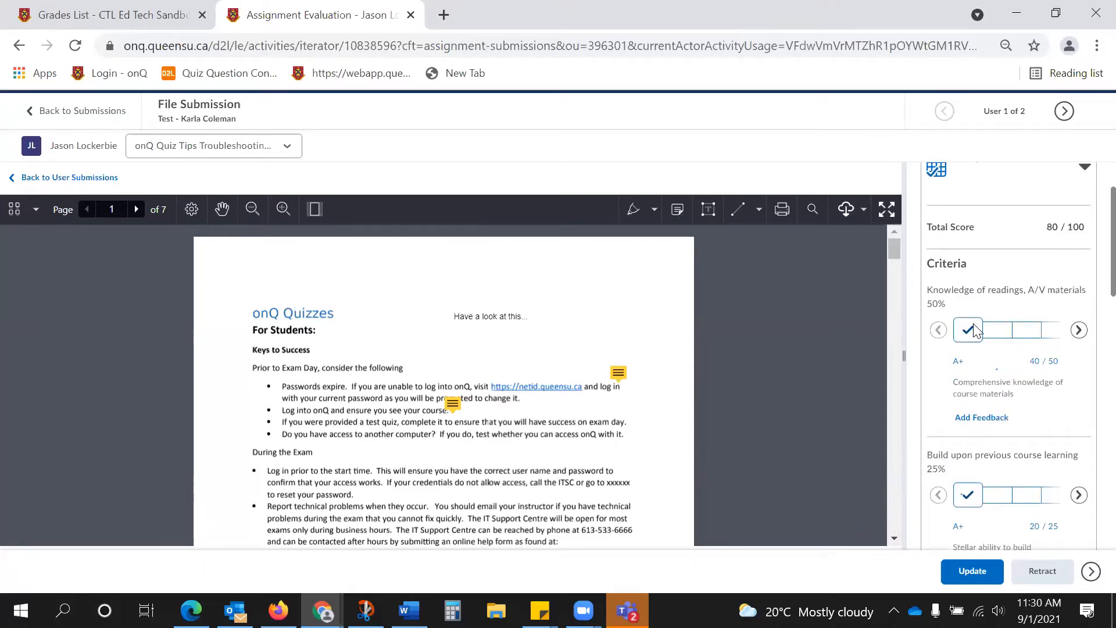
pyautogui.scroll(-2, 988, 349)
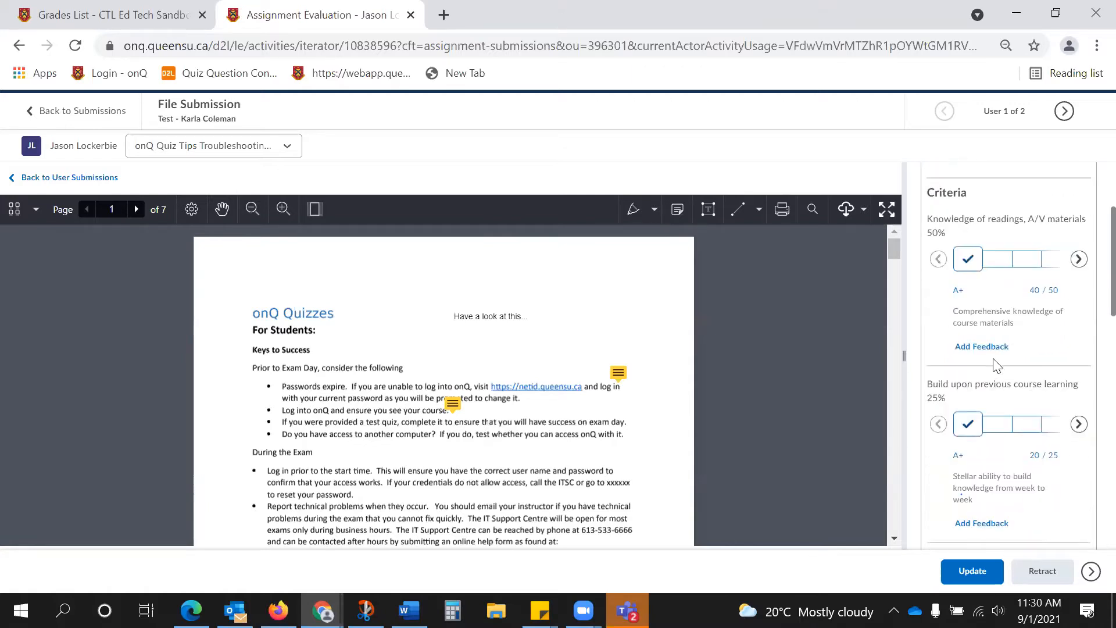
pyautogui.scroll(2, 995, 364)
pyautogui.scroll(2, 996, 365)
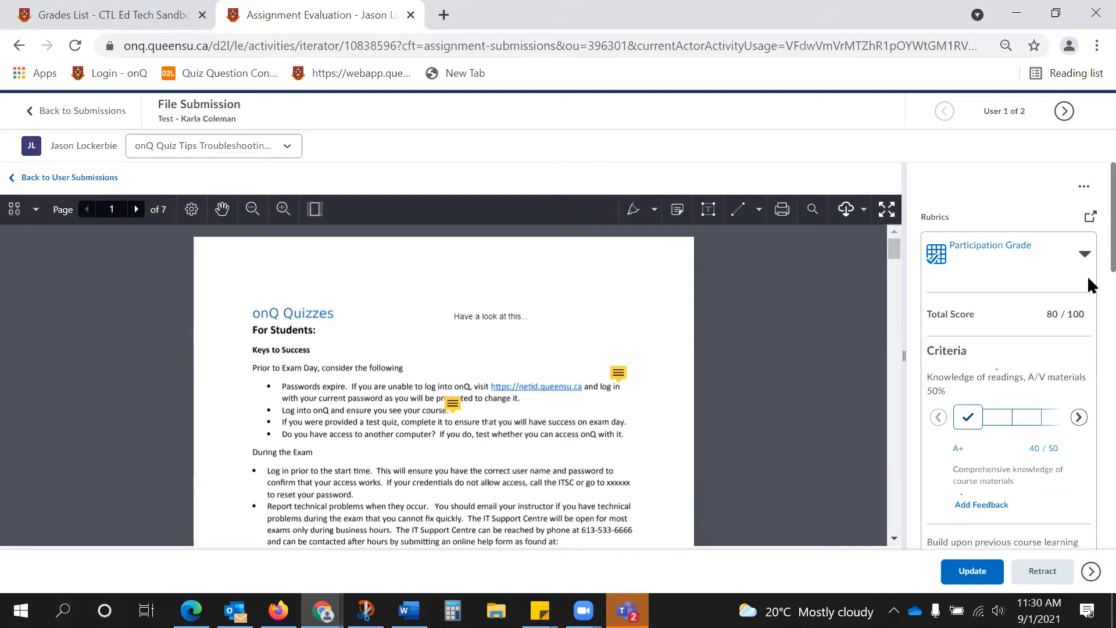
# Rate all three Participation Grade criteria as A+ in the separate rubric window and close it.
pyautogui.click(1091, 220)
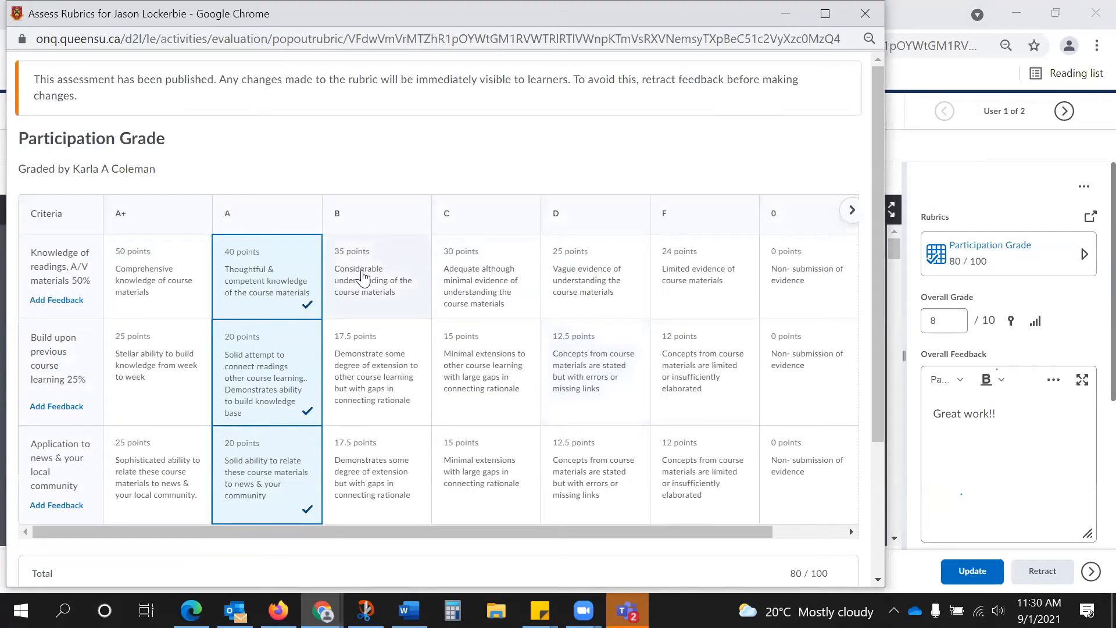
pyautogui.click(155, 254)
pyautogui.click(151, 346)
pyautogui.scroll(-1, 148, 360)
pyautogui.click(150, 376)
pyautogui.scroll(-1, 150, 375)
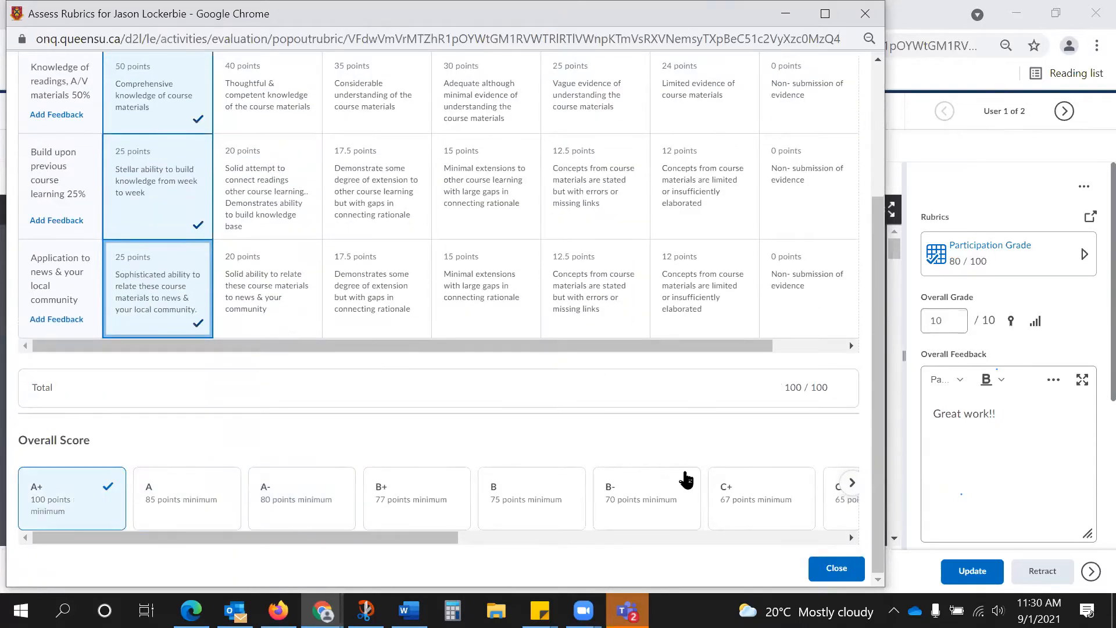
pyautogui.click(844, 570)
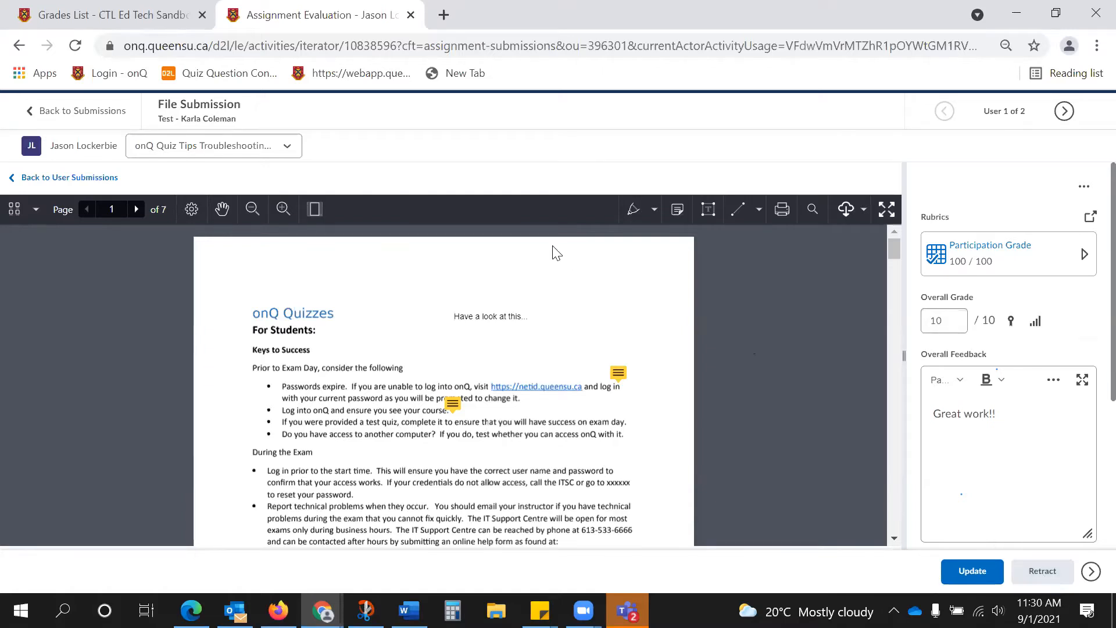
# Return to the File Submission submissions list and look over the submitted files.
pyautogui.click(90, 111)
pyautogui.click(467, 269)
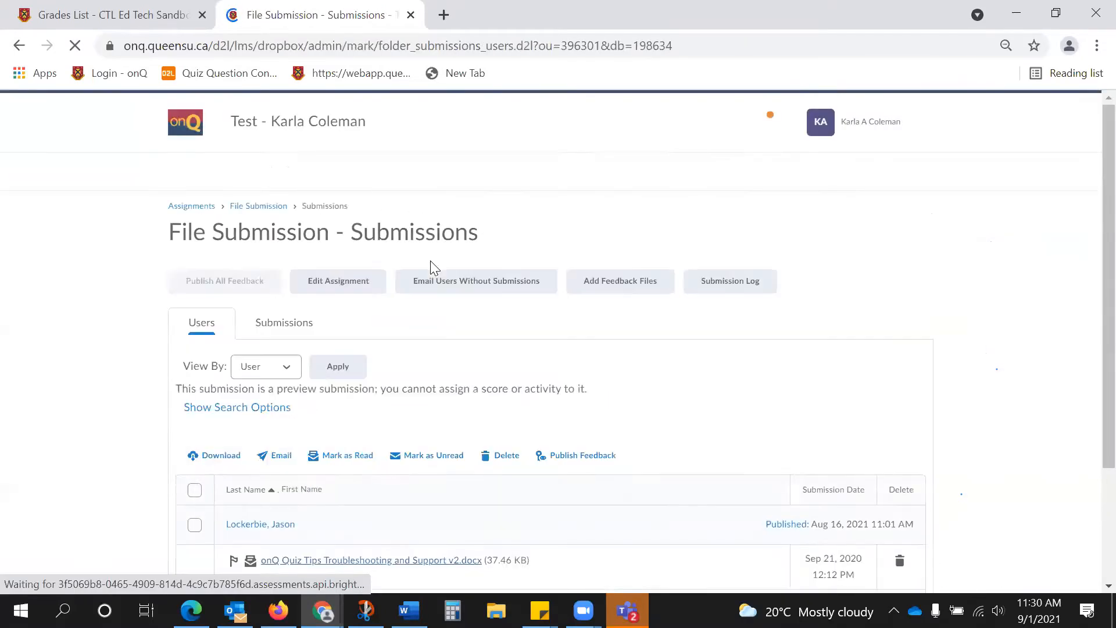
pyautogui.scroll(-1, 440, 274)
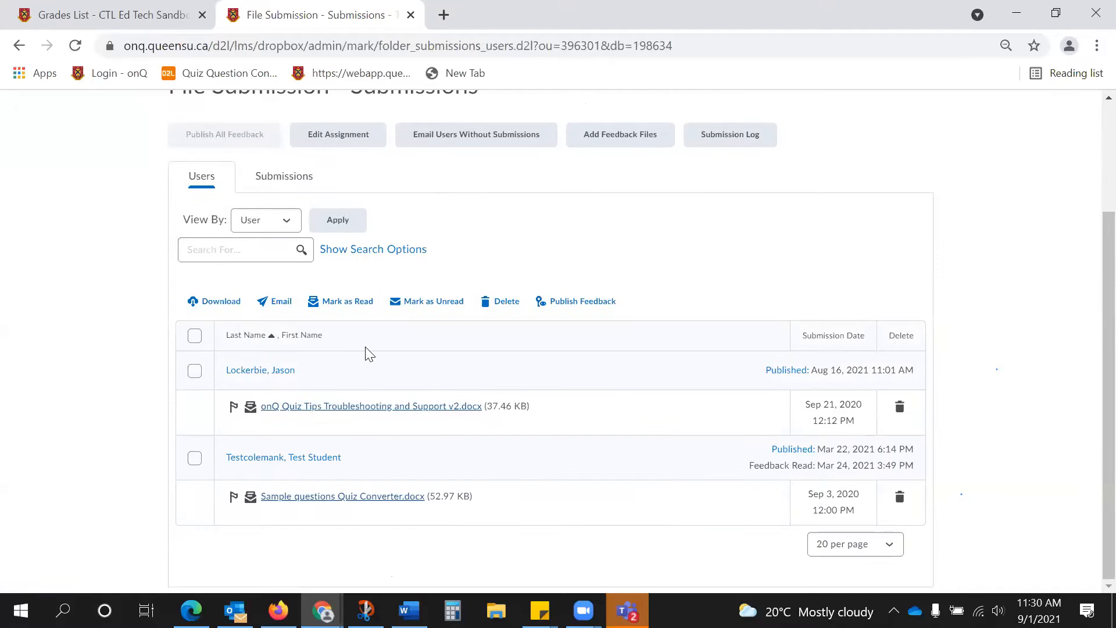
pyautogui.scroll(2, 459, 213)
# Check the rubric attached to Assignment 1 in its evaluation and feedback settings, and leave the editor without saving.
pyautogui.click(444, 170)
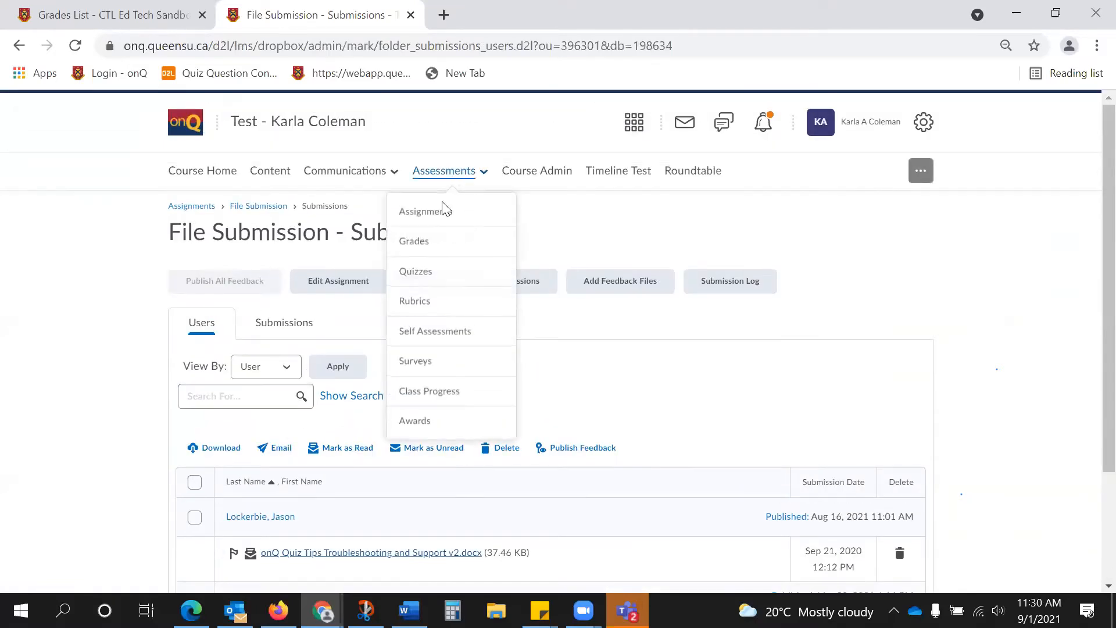
pyautogui.click(436, 212)
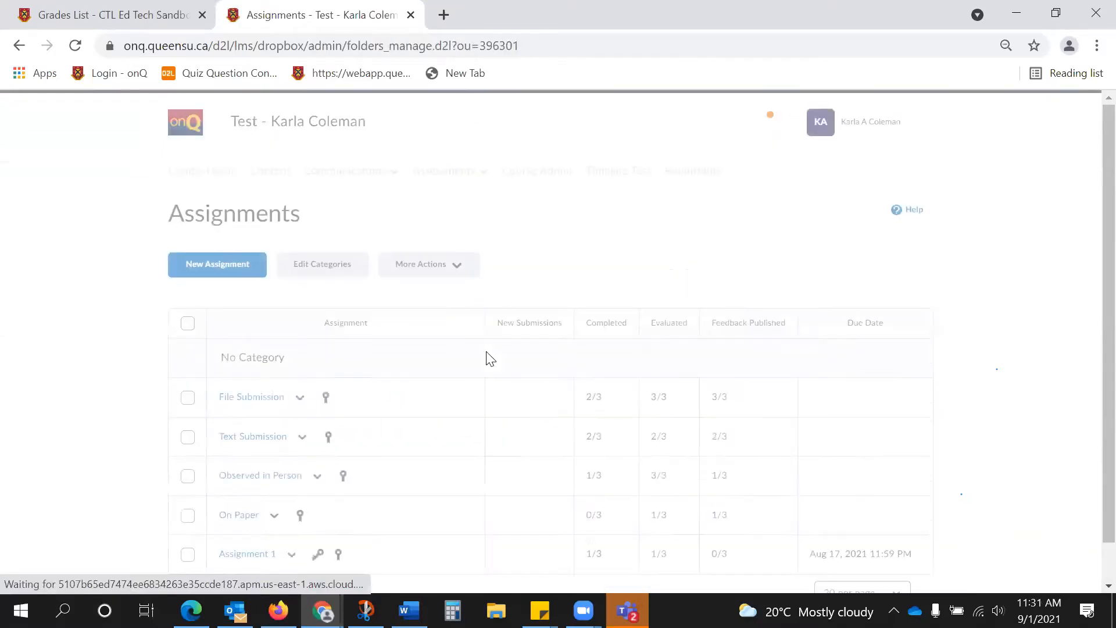
pyautogui.scroll(-1, 349, 457)
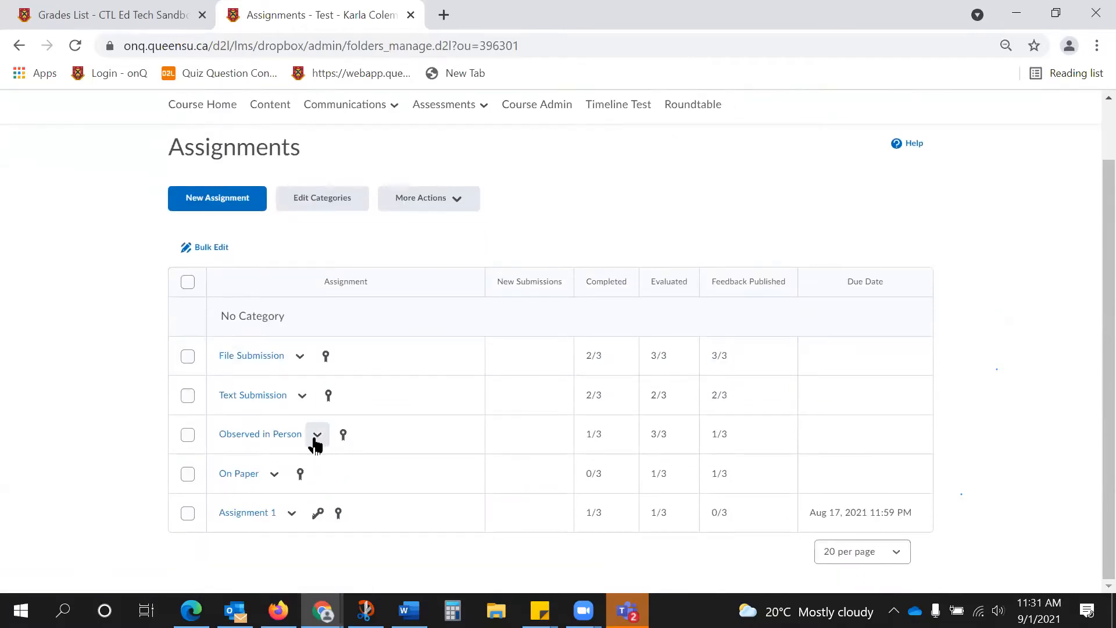
pyautogui.click(292, 513)
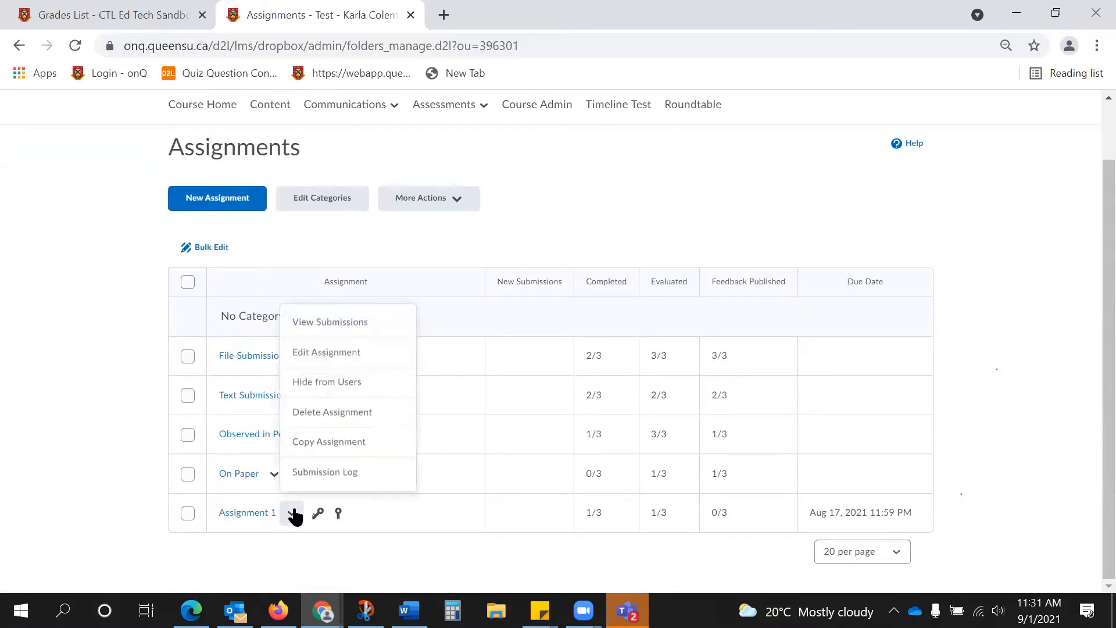
pyautogui.click(333, 351)
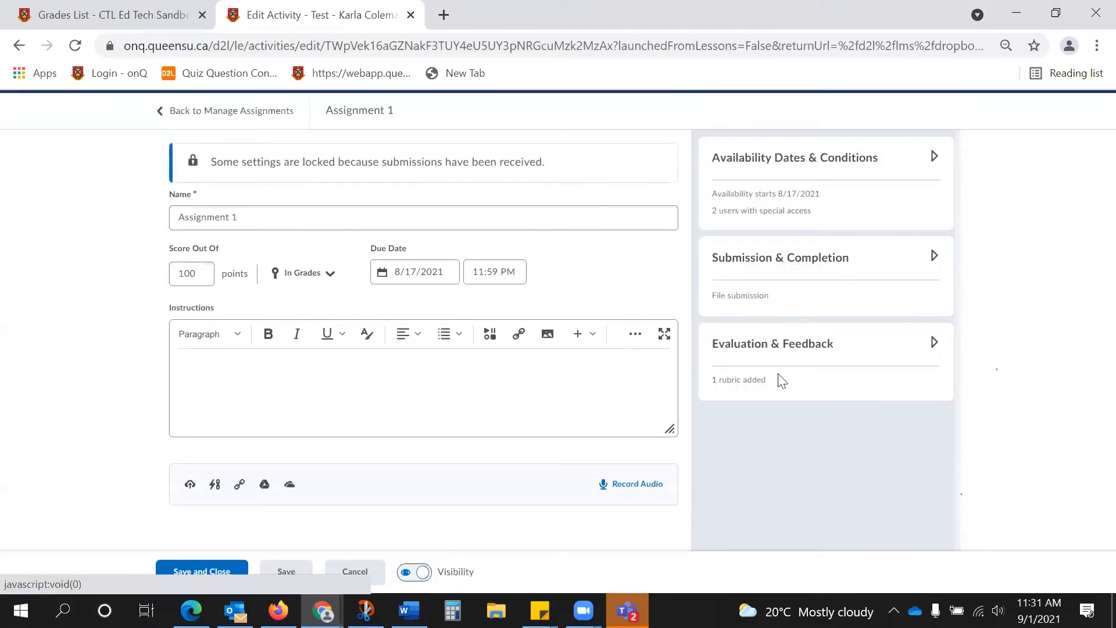
pyautogui.click(934, 343)
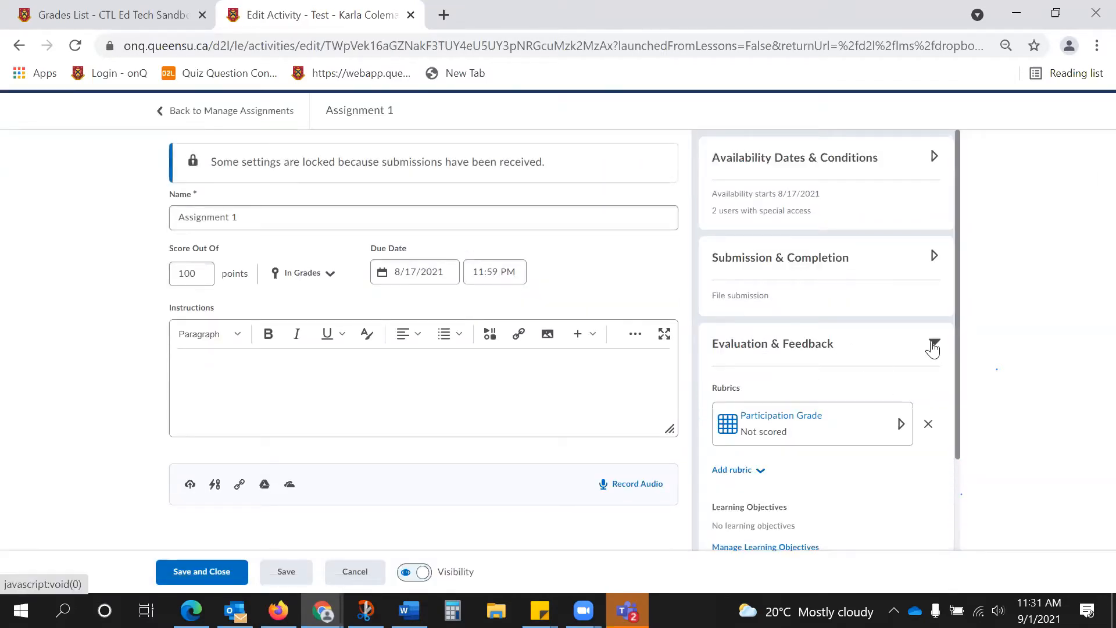
pyautogui.click(363, 579)
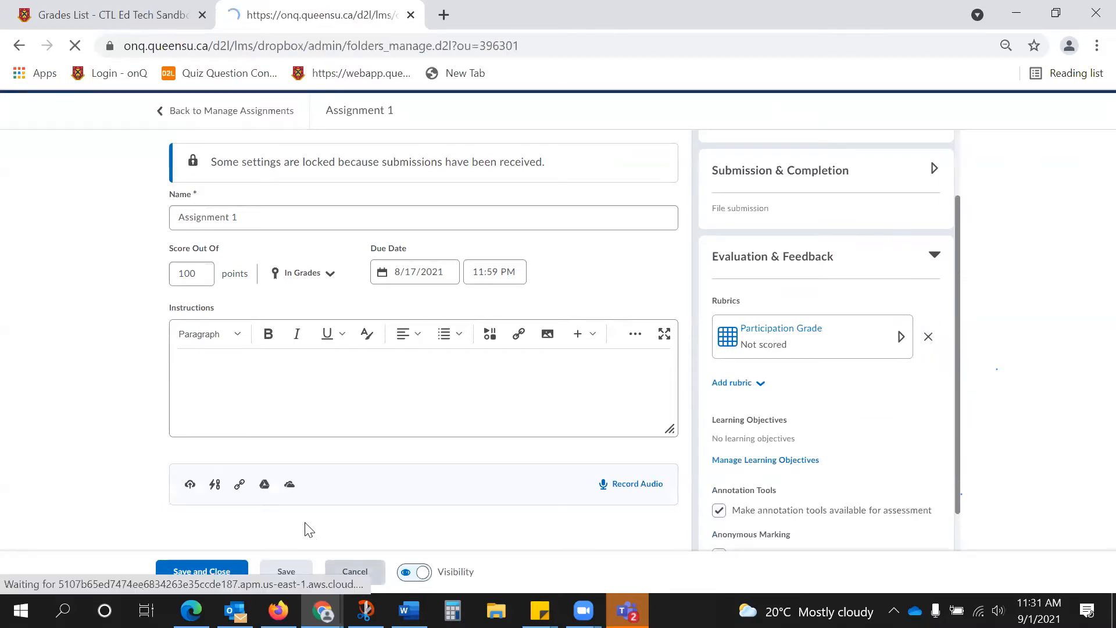
# View the Assignment 1 submissions and open the draft evaluation of Hey Hey Hey.docx.
pyautogui.click(289, 578)
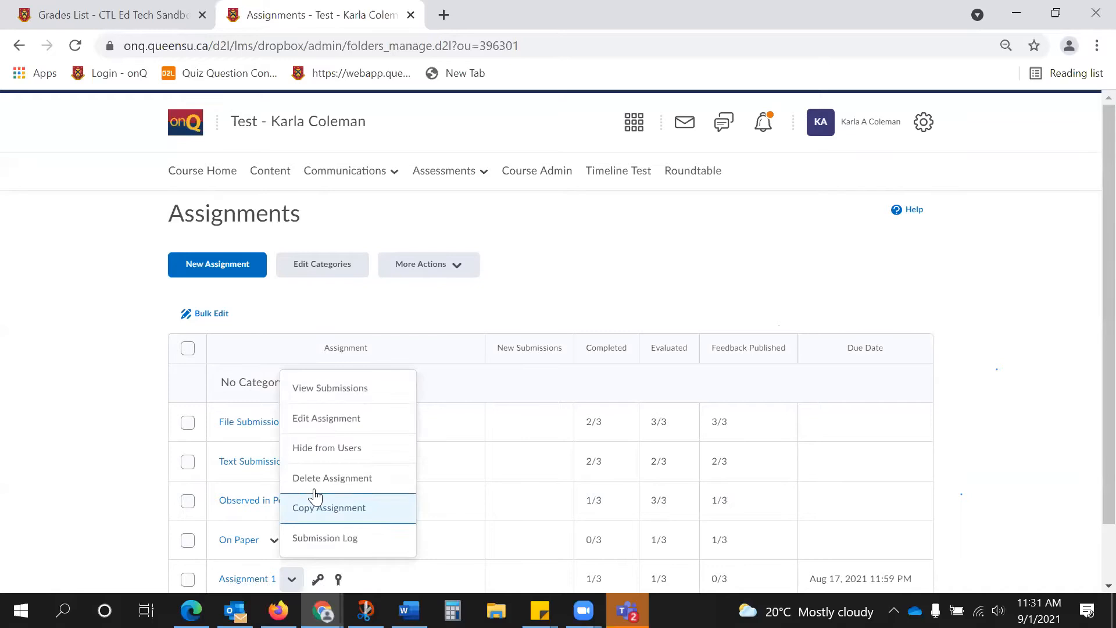
pyautogui.click(324, 388)
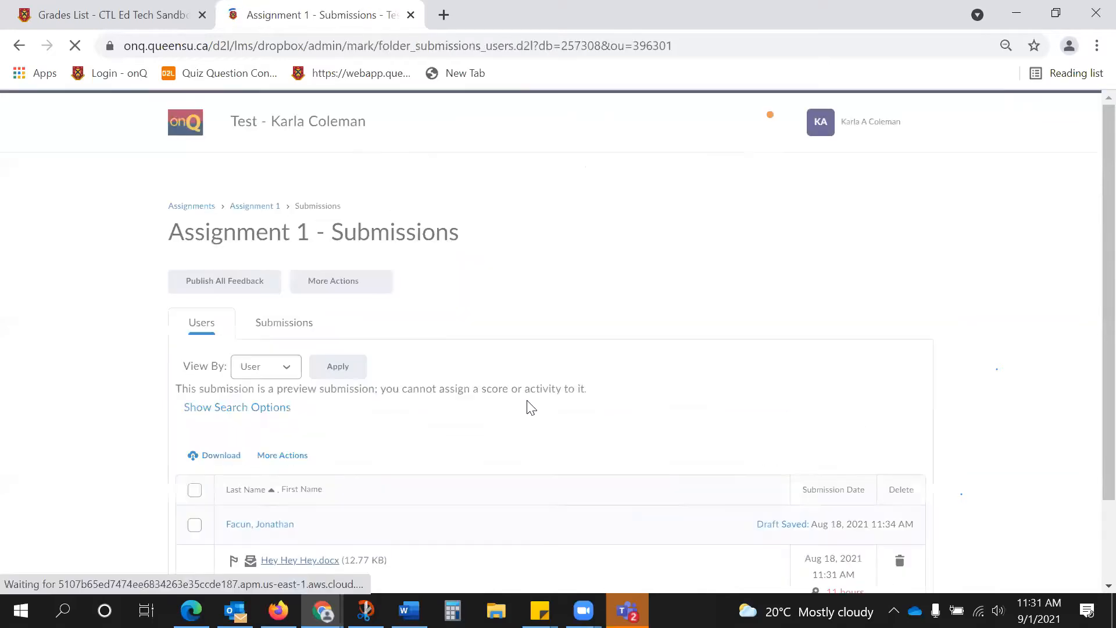
pyautogui.scroll(-2, 641, 396)
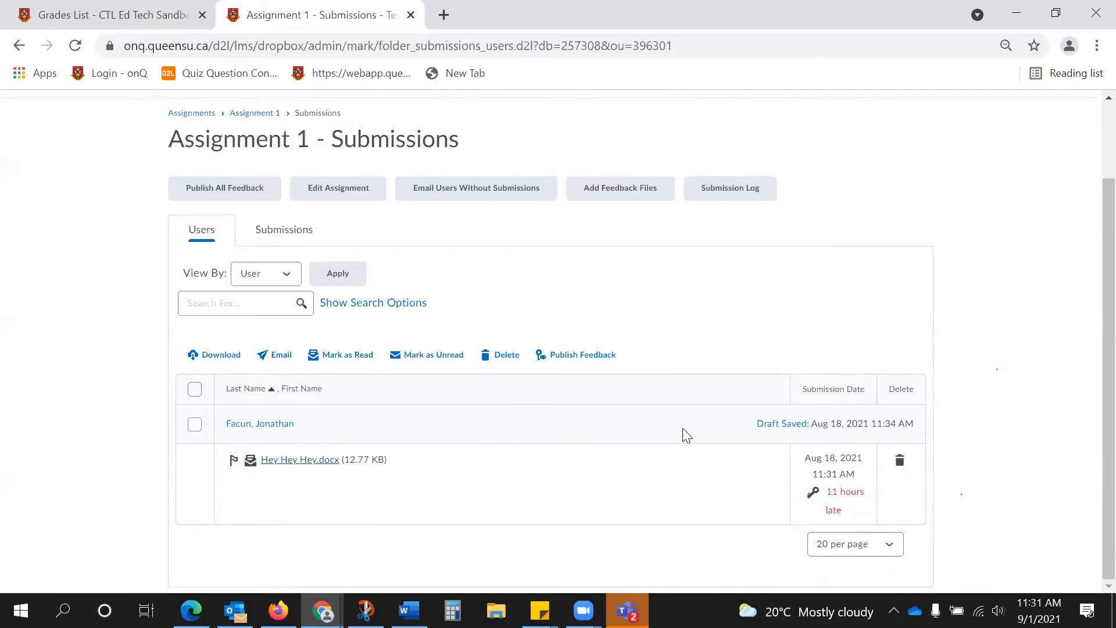
pyautogui.click(773, 425)
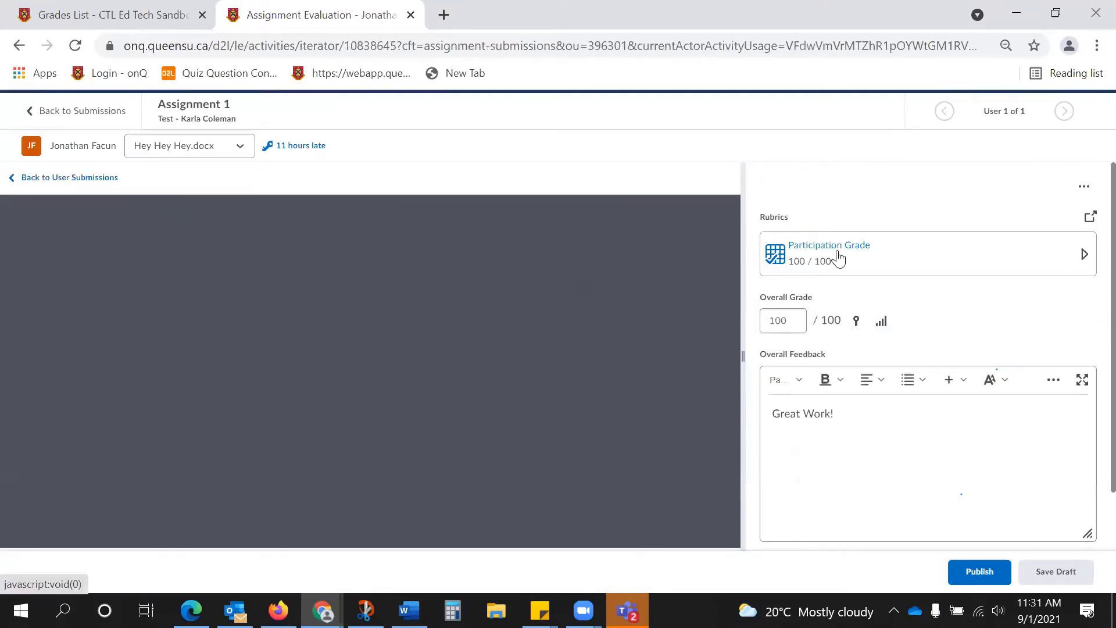
# Review the Participation Grade rubric ratings of the Assignment 1 submission in a separate window and close it.
pyautogui.click(1090, 216)
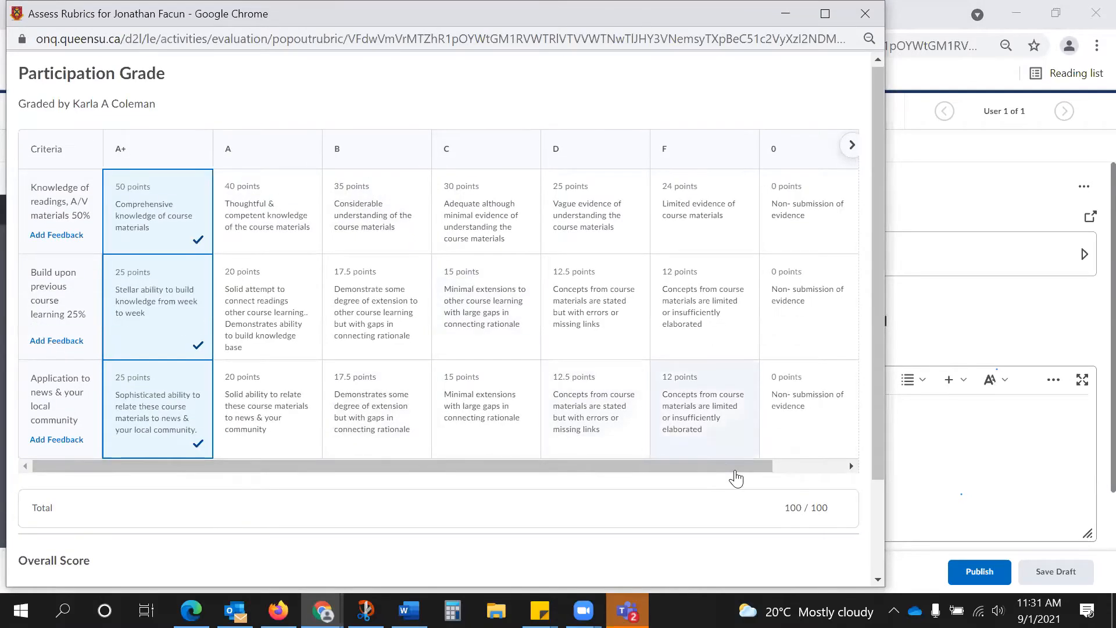
pyautogui.scroll(-2, 735, 473)
pyautogui.scroll(-2, 813, 574)
pyautogui.click(836, 568)
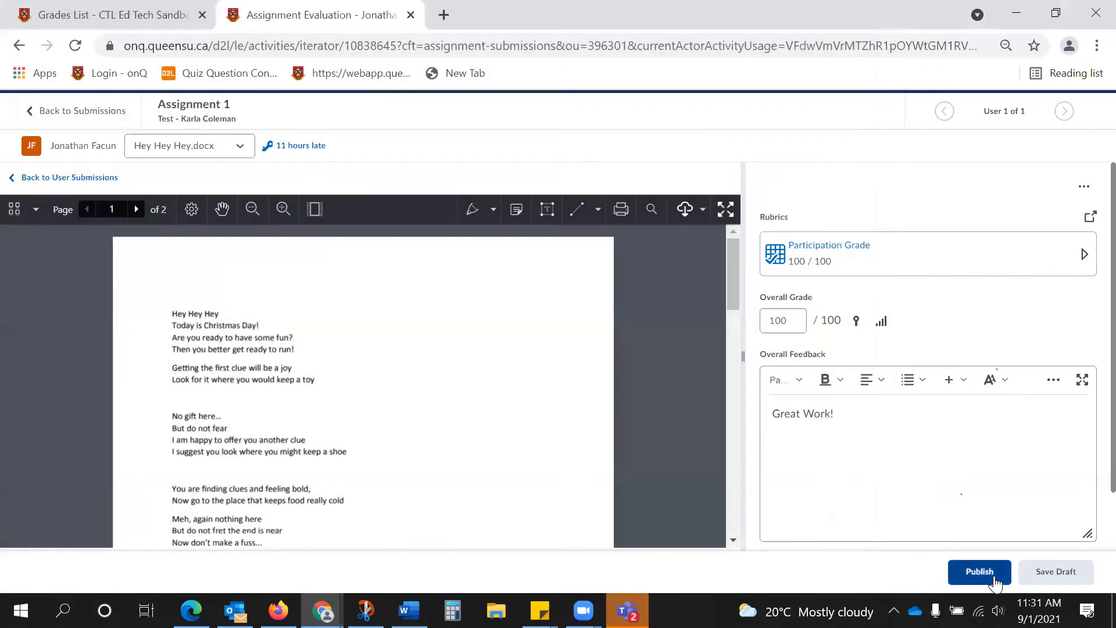
# Save the Assignment 1 evaluation as a draft and return to the submissions list.
pyautogui.click(1044, 578)
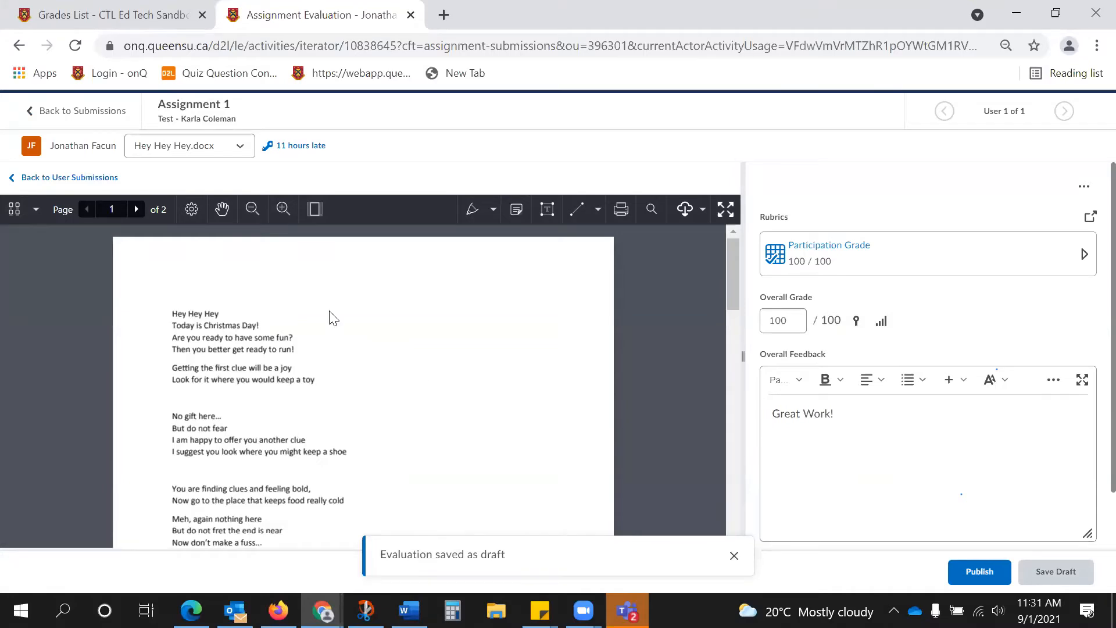
pyautogui.click(116, 112)
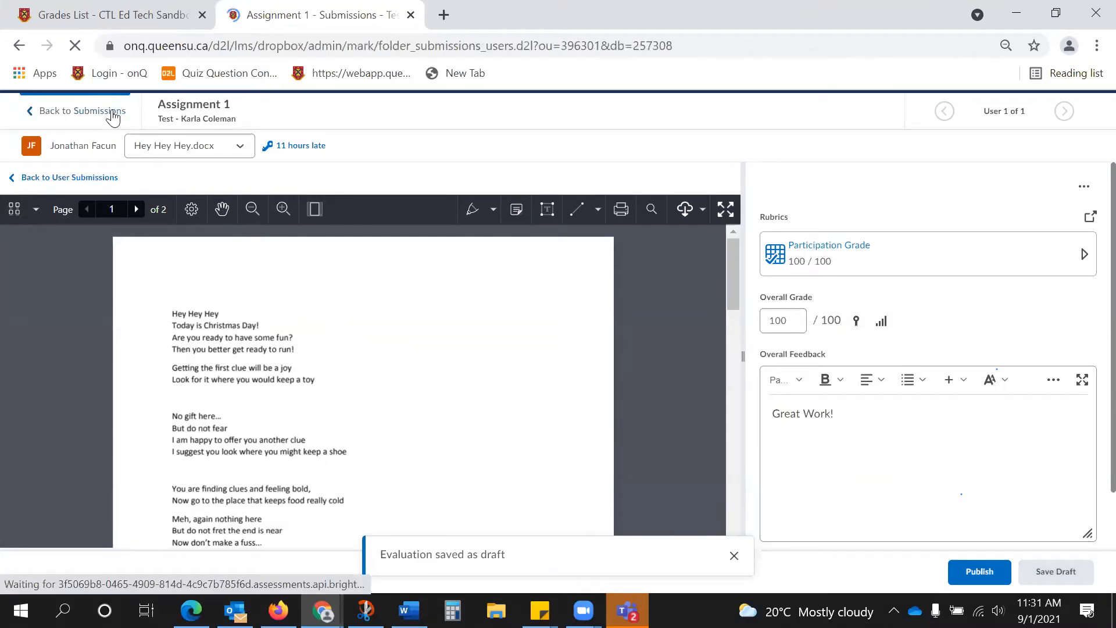
pyautogui.scroll(-2, 750, 329)
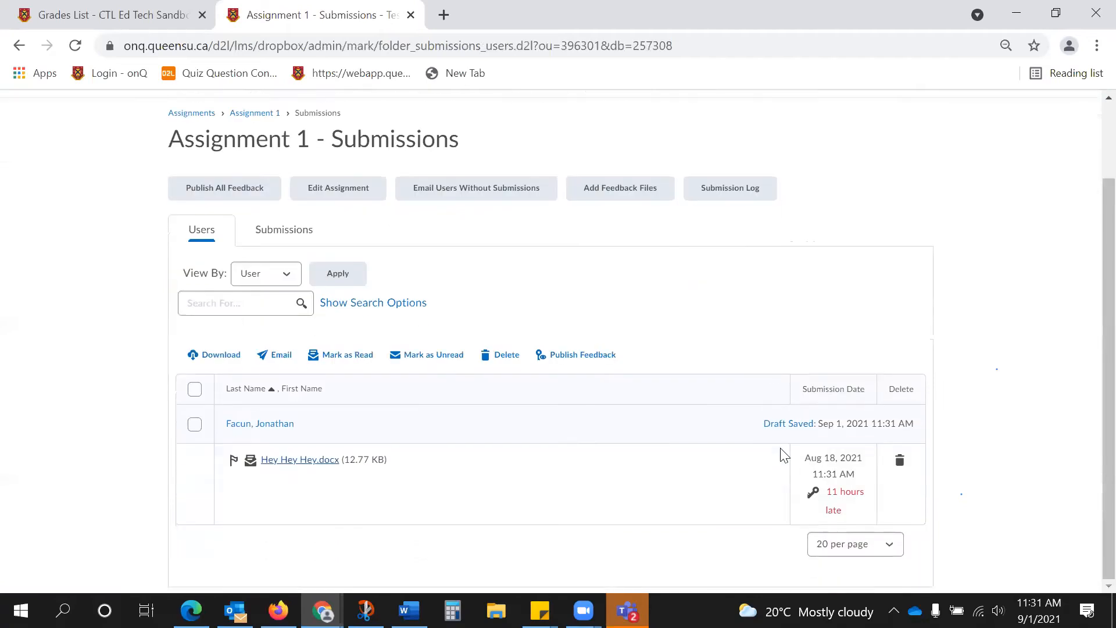